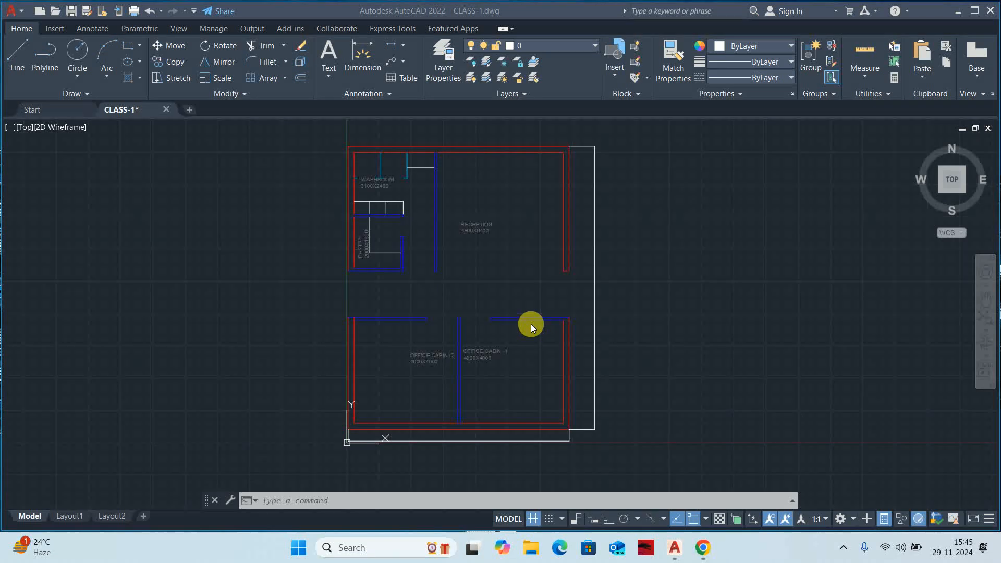
Create a new layer named MEP-SURVELLANCE-CCTV in the layer properties.
left_click(407, 326)
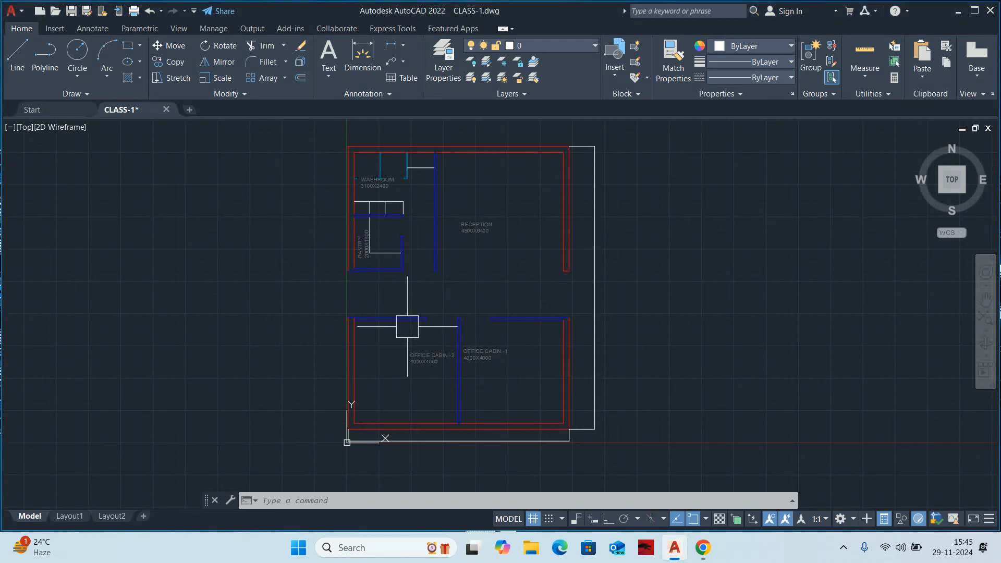
type("la")
key("Return")
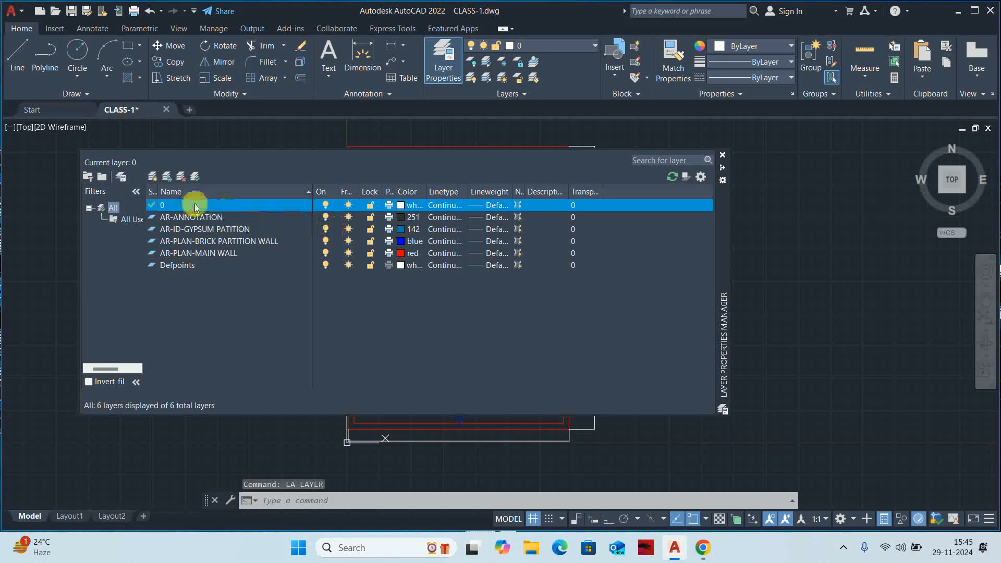
left_click(153, 178)
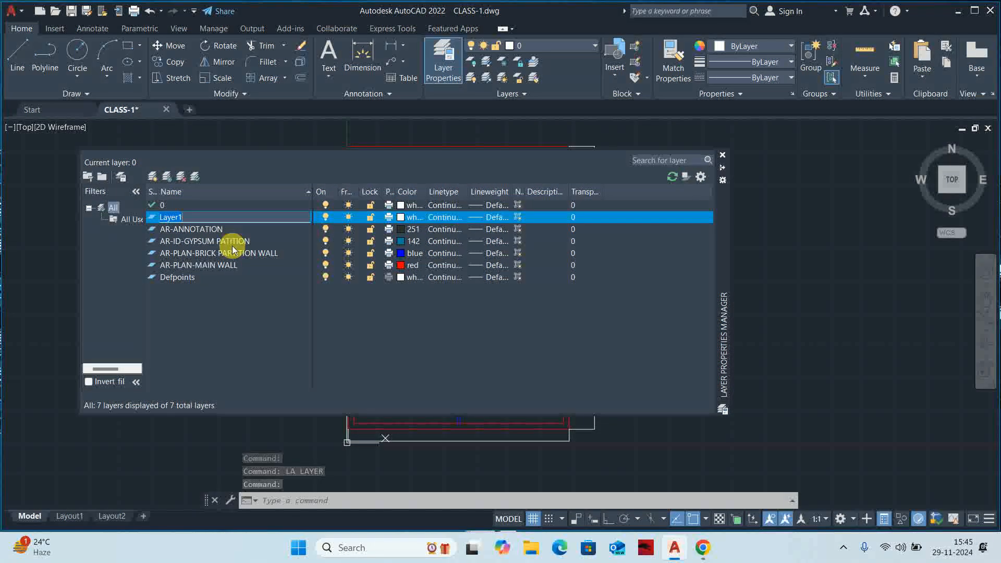
type("MEP-SURVELLANCE-CCTV")
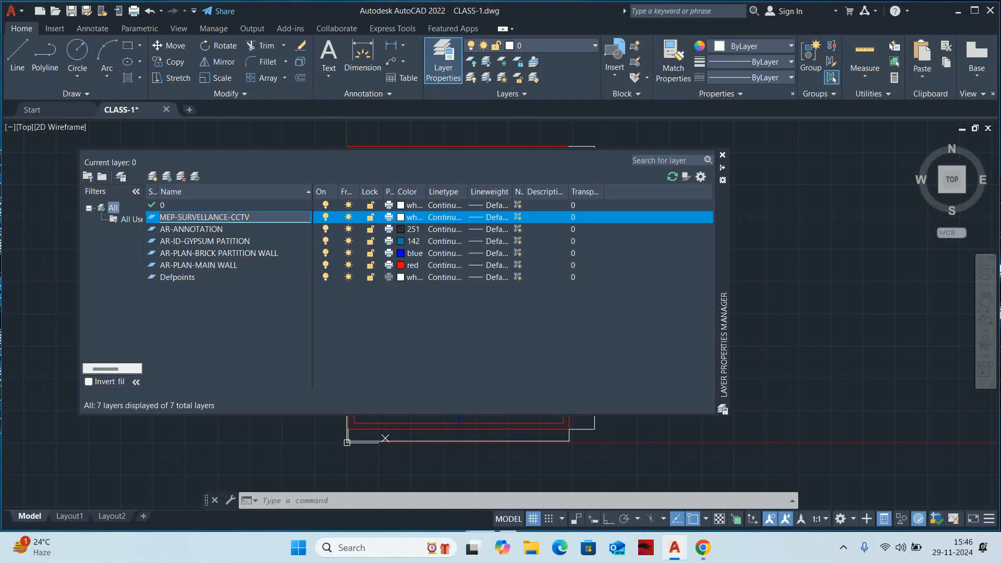
Set the color of the MEP-SURVELLANCE-CCTV layer to magenta.
left_click(401, 217)
left_click(453, 280)
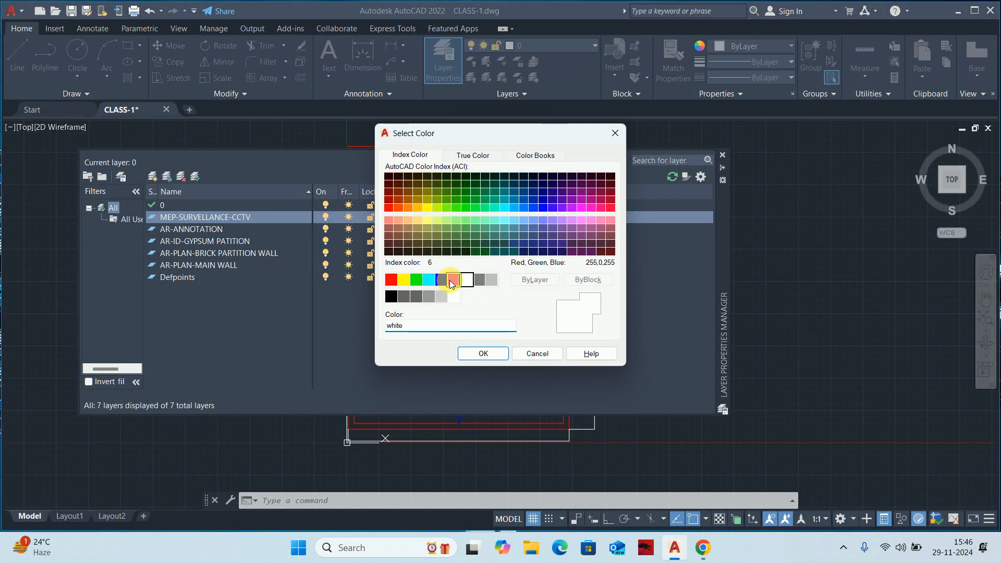
left_click(440, 279)
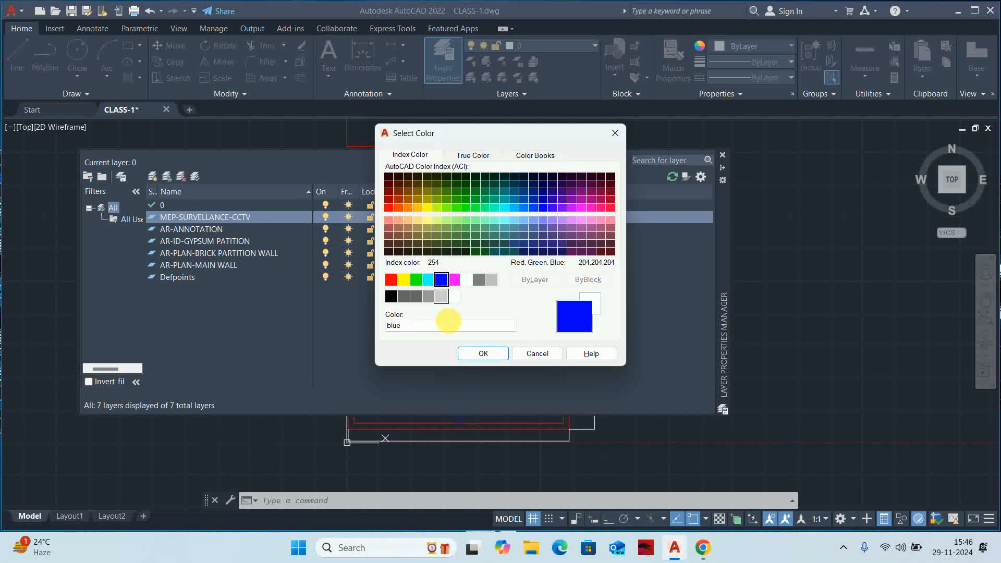
left_click(453, 280)
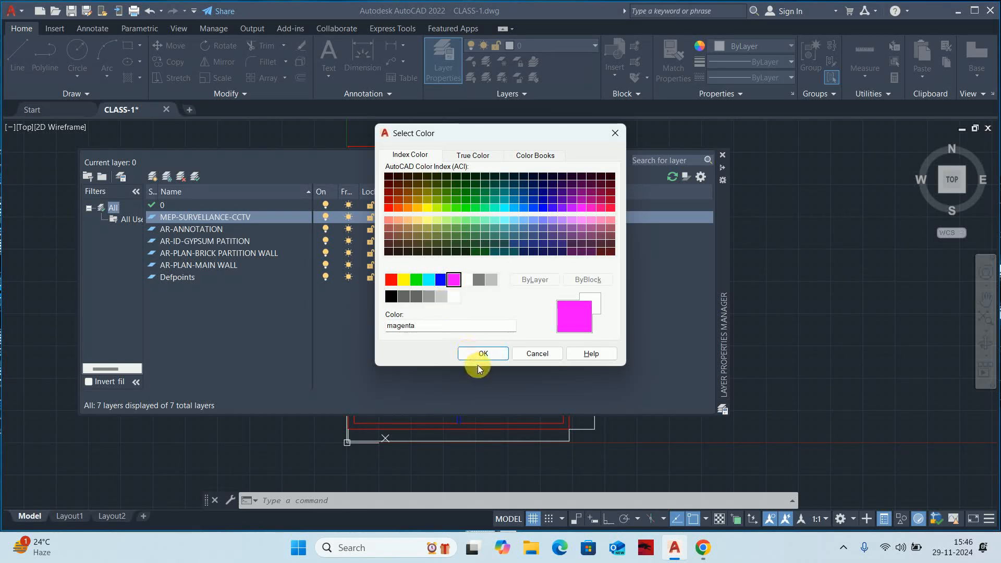
left_click(481, 354)
Make MEP-SURVELLANCE-CCTV the current layer and close the layer properties manager.
double_click(177, 217)
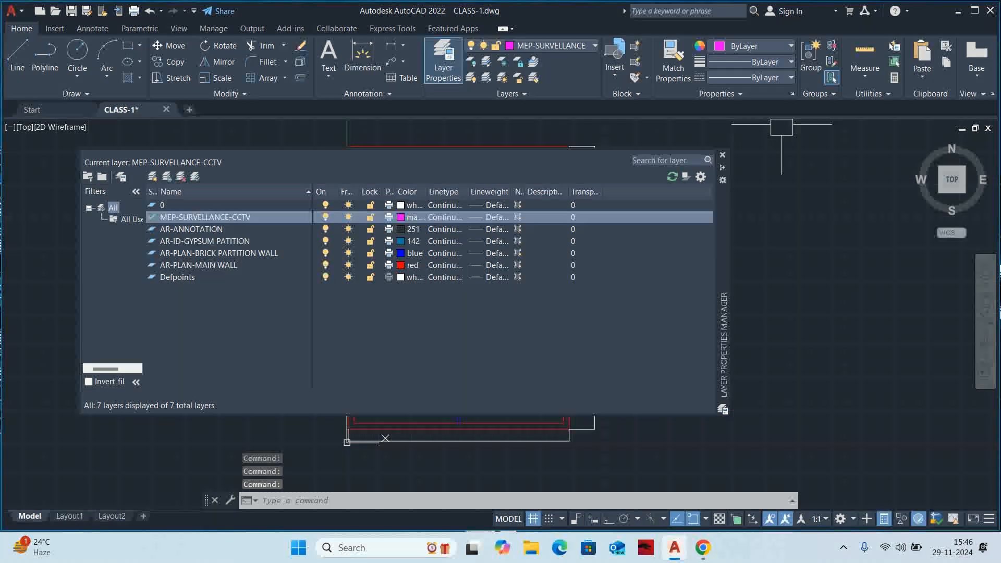
left_click(722, 155)
middle_click_drag(561, 236, 540, 260)
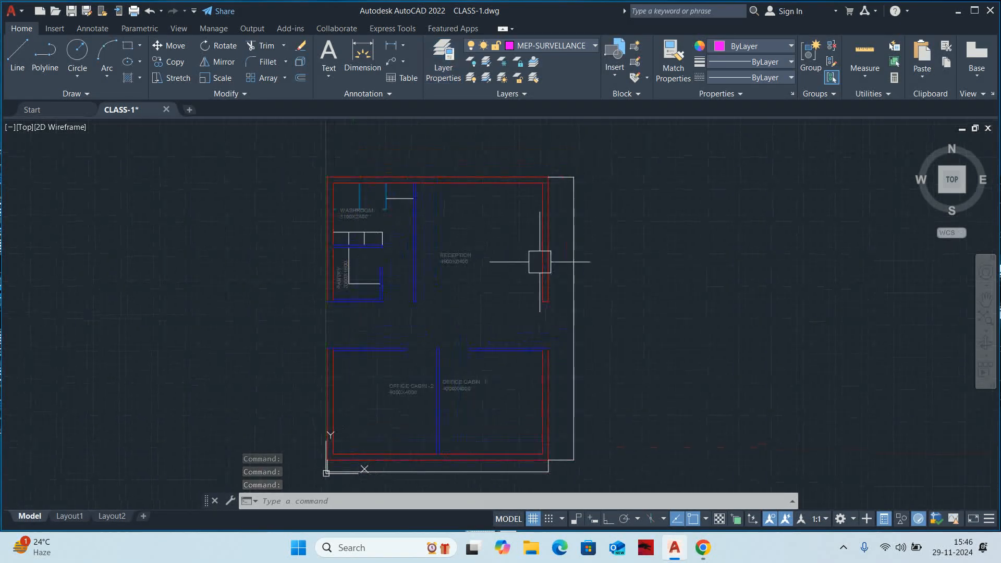
key("Escape")
key("Escape")
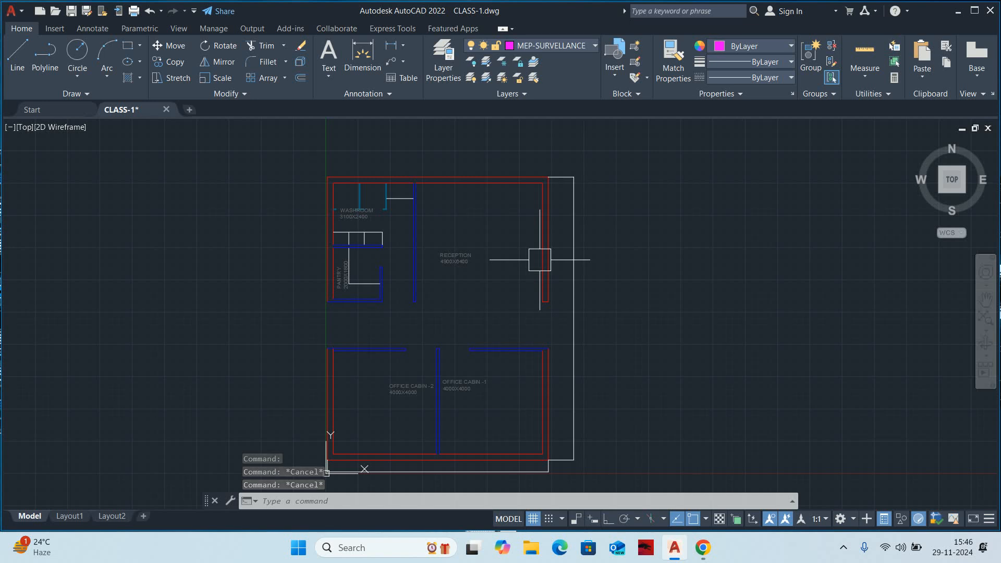
Draw a circle of radius 100 in the empty space to the right of the floor plan's reception.
middle_click_drag(540, 259, 487, 301)
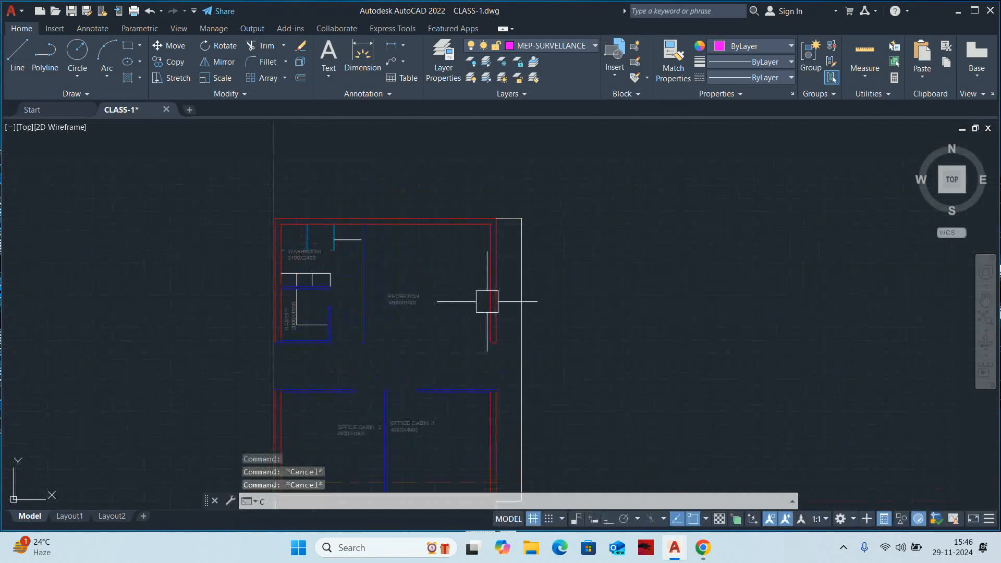
type("c")
key("Return")
scroll(563, 264, "up", 5)
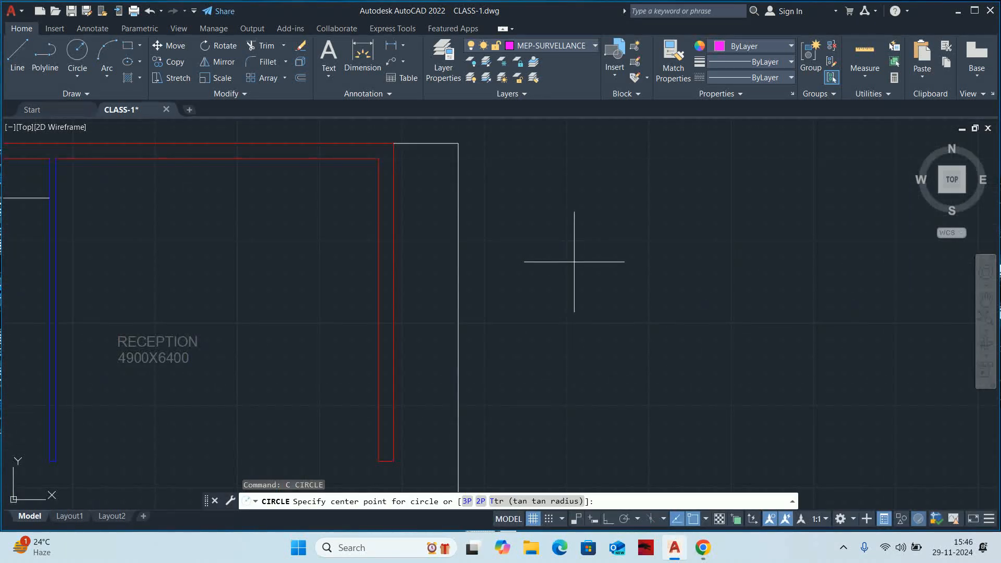
left_click(610, 256)
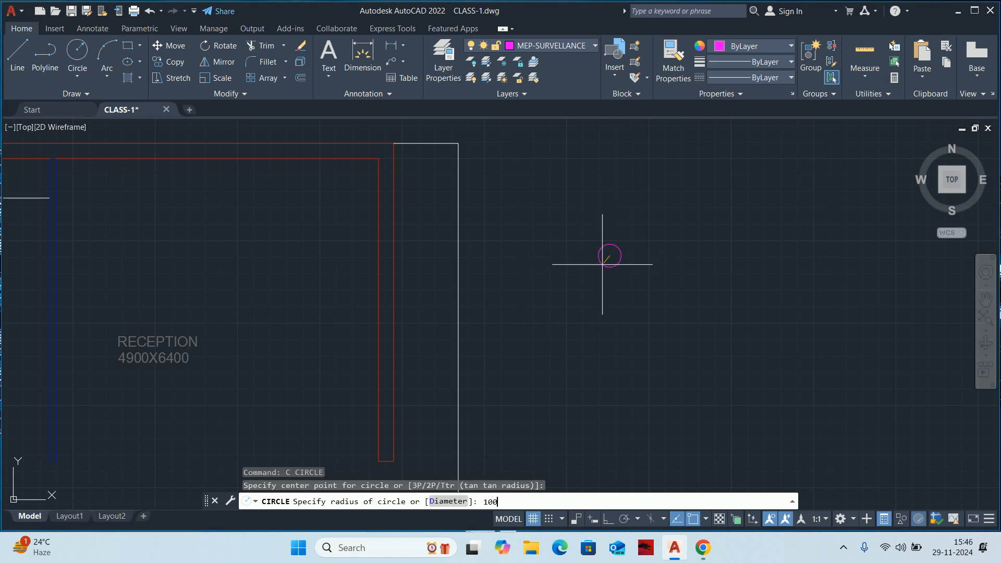
key("Return")
key("Escape")
key("Escape")
scroll(608, 251, "up", 4)
key("Escape")
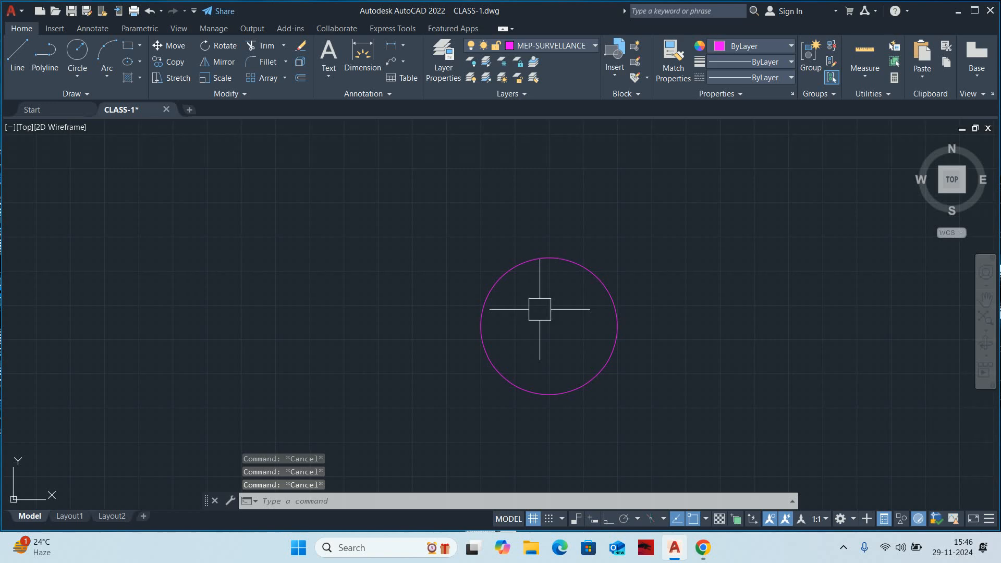
Draw a second, slightly smaller circle that overlaps the right side of the first circle.
type("c")
key("Return")
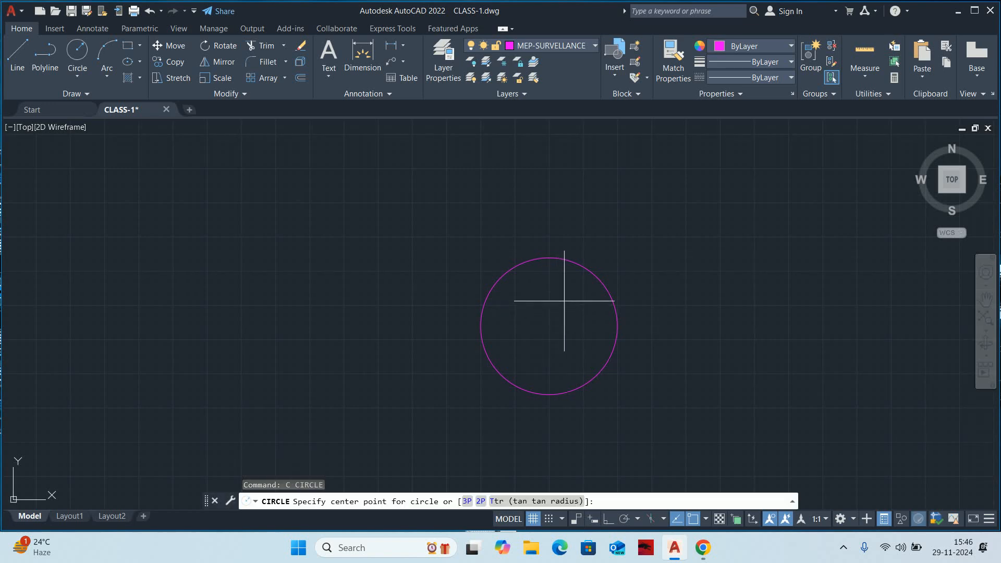
left_click(645, 326)
left_click(587, 321)
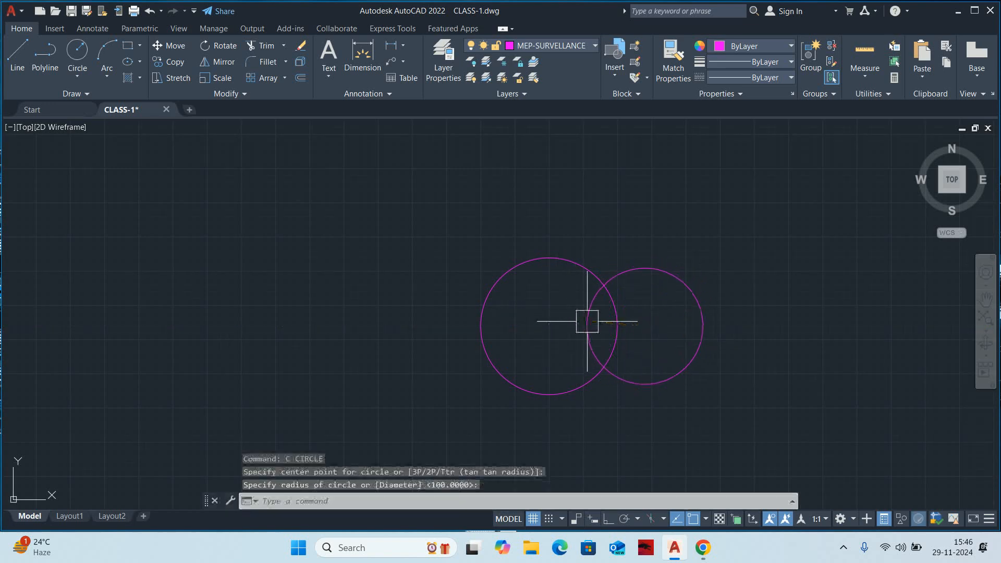
key("Escape")
Trim away the part of the second circle outside the first, leaving only the arc inside it.
type("tr")
key("Return")
left_click(630, 253)
left_click(636, 291)
key("Escape")
key("Escape")
Turn on Ortho and draw a short horizontal line just right of the circle, level with its center.
scroll(636, 292, "down", 4)
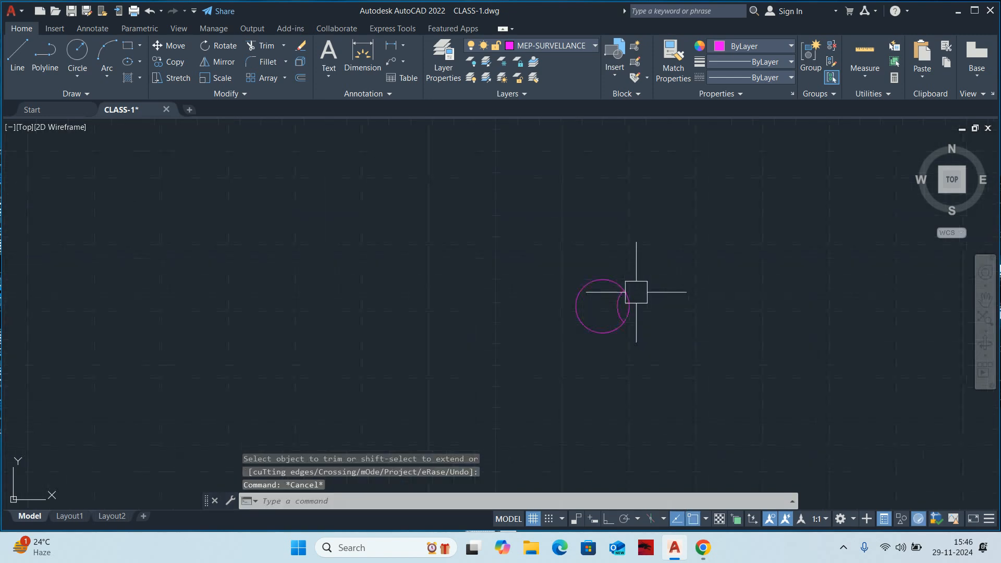
scroll(636, 292, "up", 2)
type("l")
key("Return")
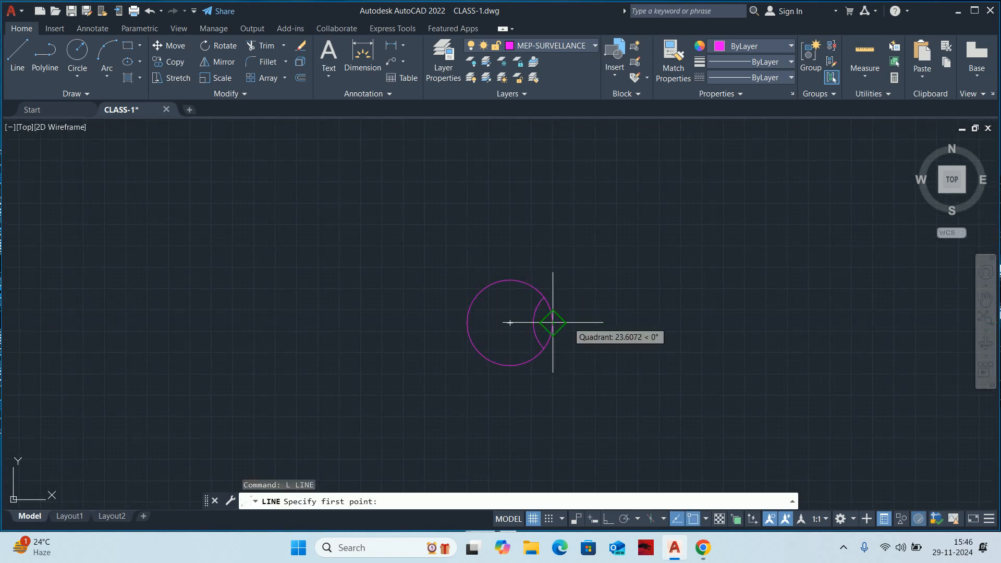
left_click(574, 323)
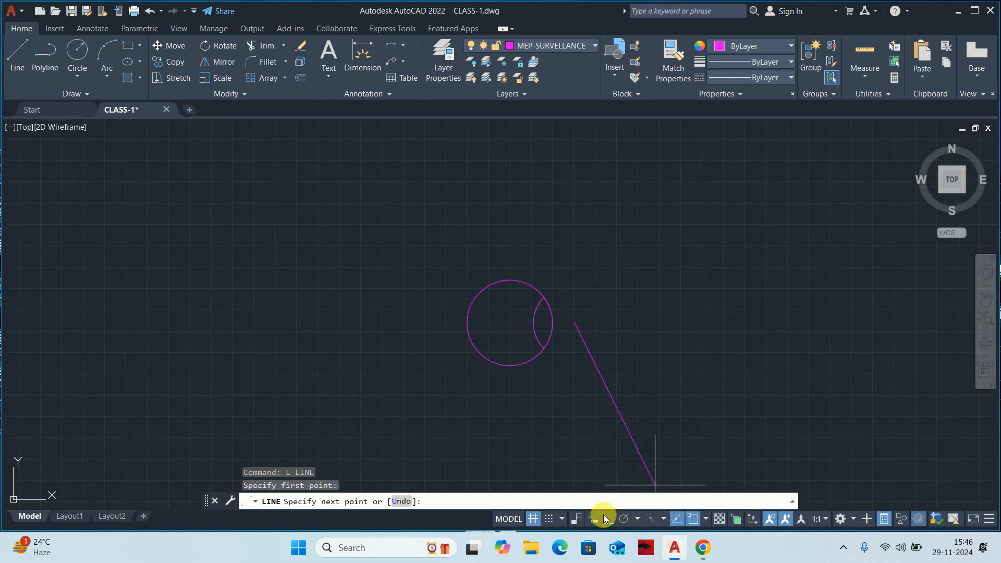
left_click(604, 518)
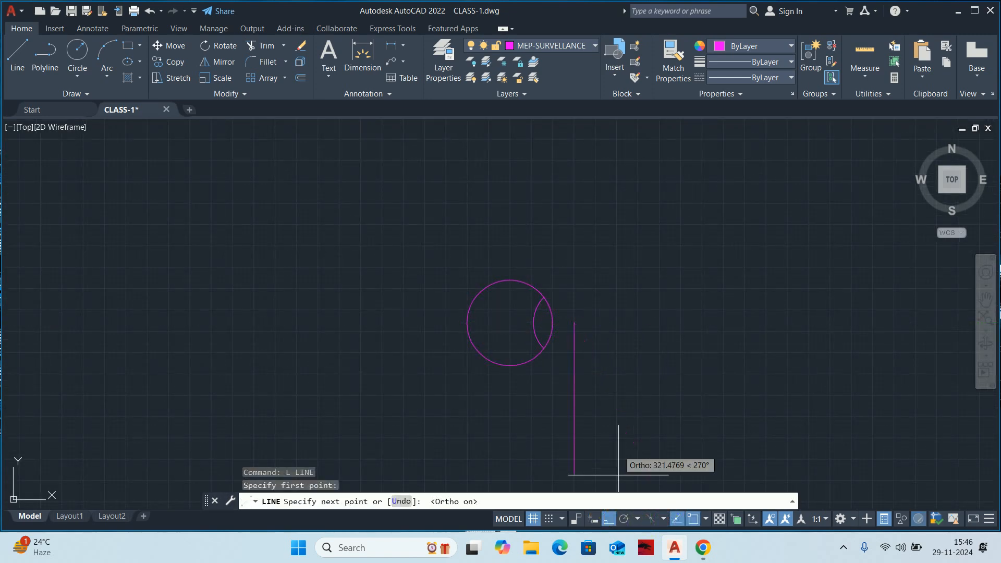
left_click(643, 311)
key("Escape")
key("Escape")
key("Escape")
key("Escape")
Create a polar array of the short horizontal line around the circle's center.
middle_click_drag(599, 311, 605, 327)
type("ar")
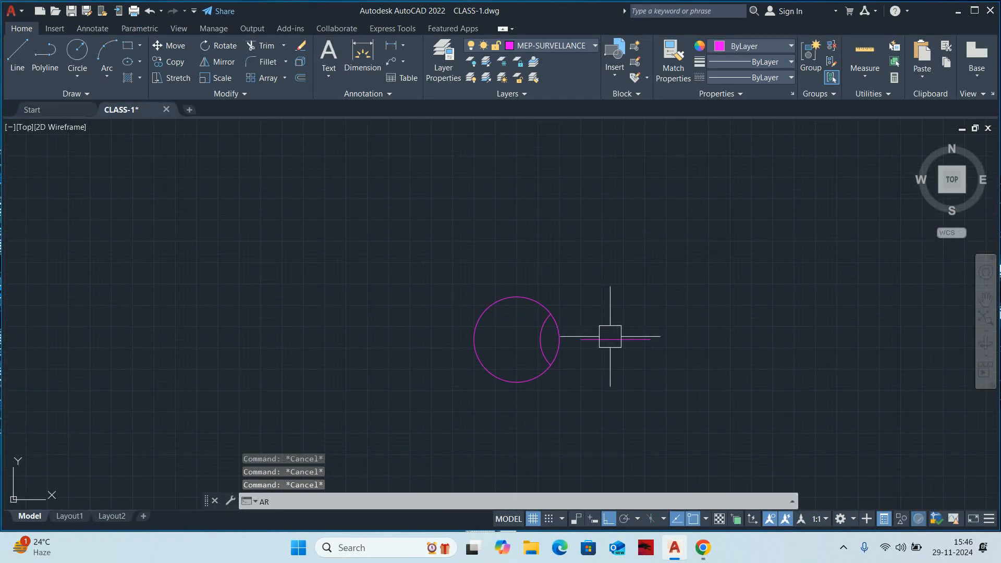
key("Return")
left_click(610, 338)
key("Return")
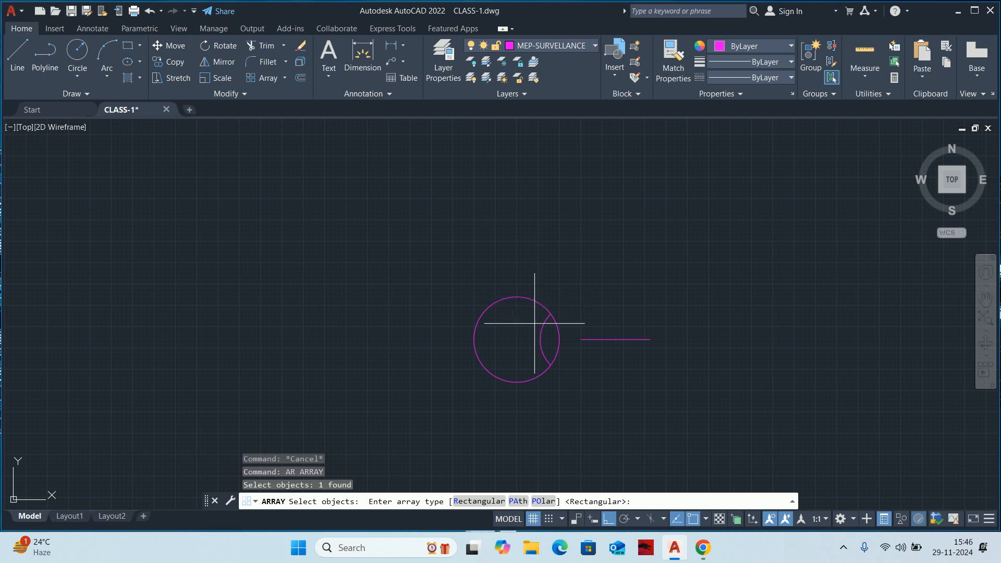
type("po")
key("Return")
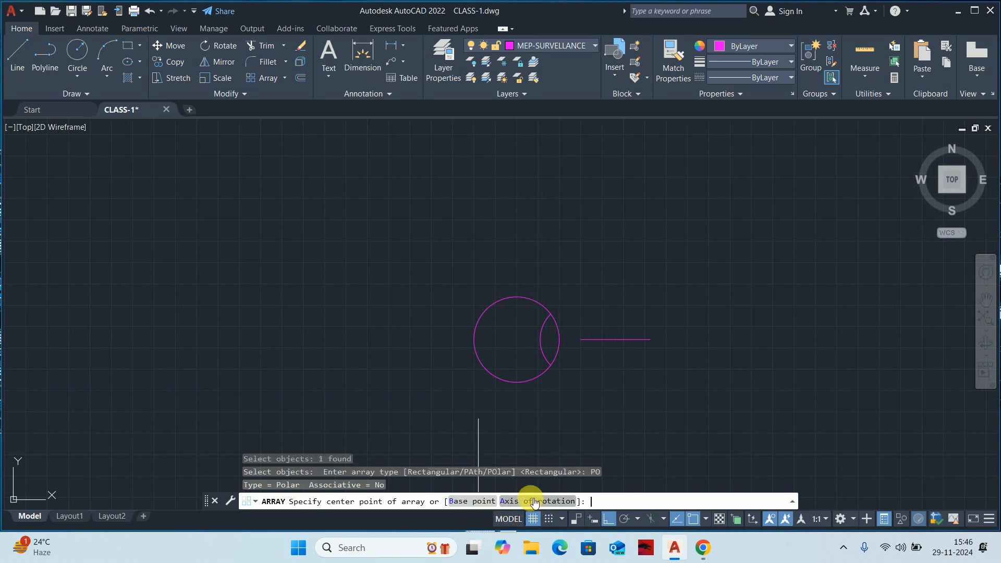
left_click(518, 324)
Set the polar array's fill angle to 30 and its item count to 3, and finish the array.
left_click(146, 84)
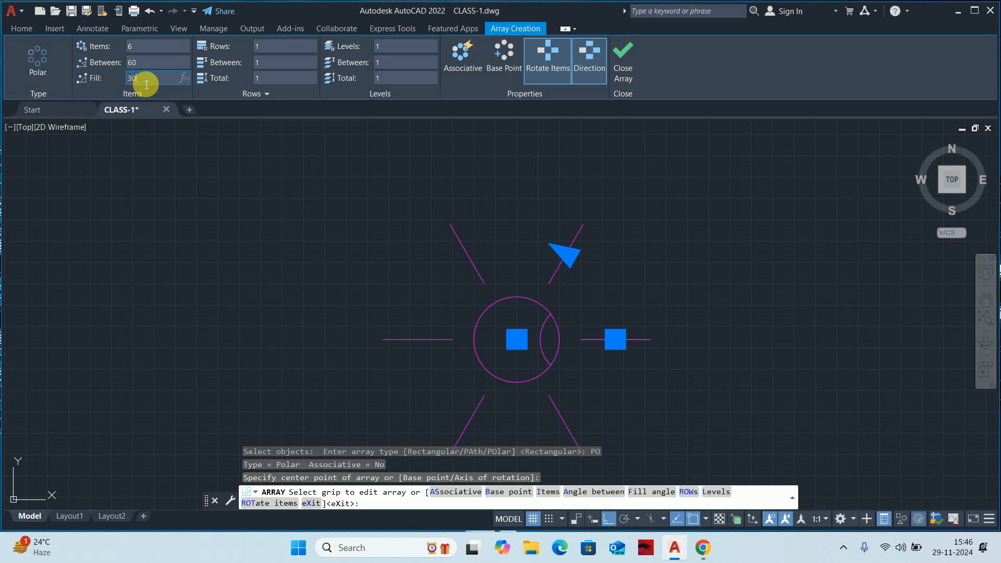
type("30")
key("Return")
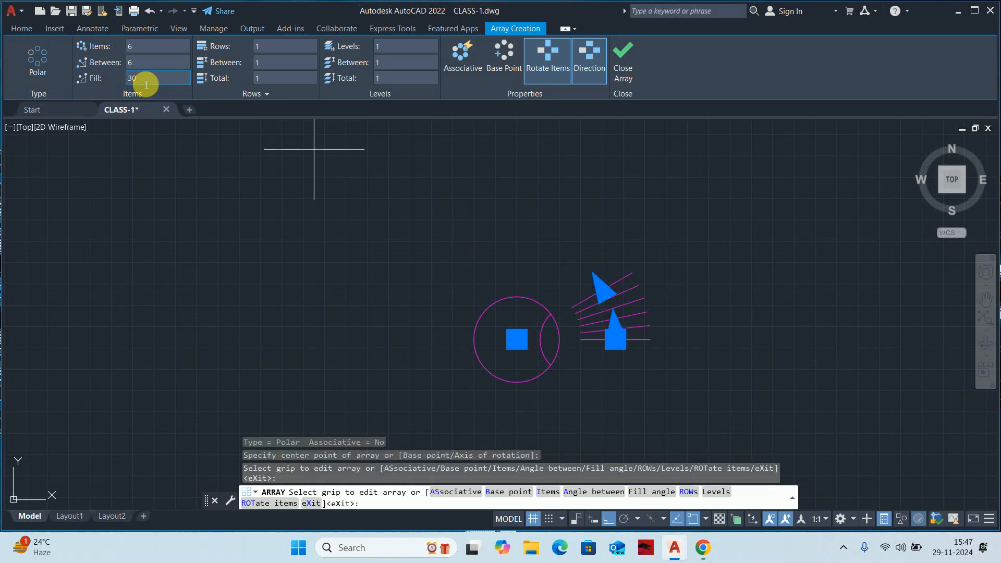
left_click(154, 54)
type("3")
key("Return")
left_click(623, 58)
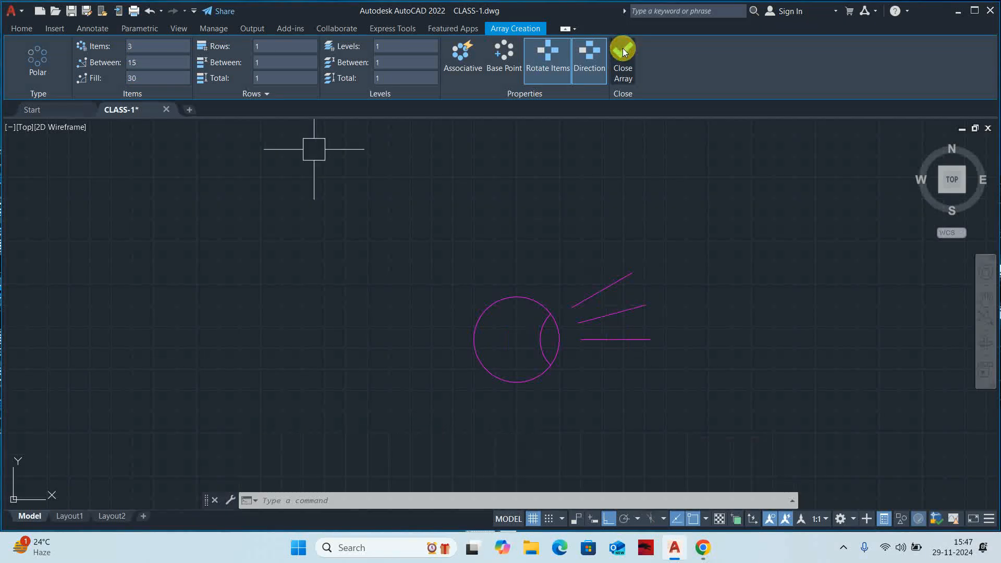
type("mi")
key("Return")
left_click(603, 290)
key("Return")
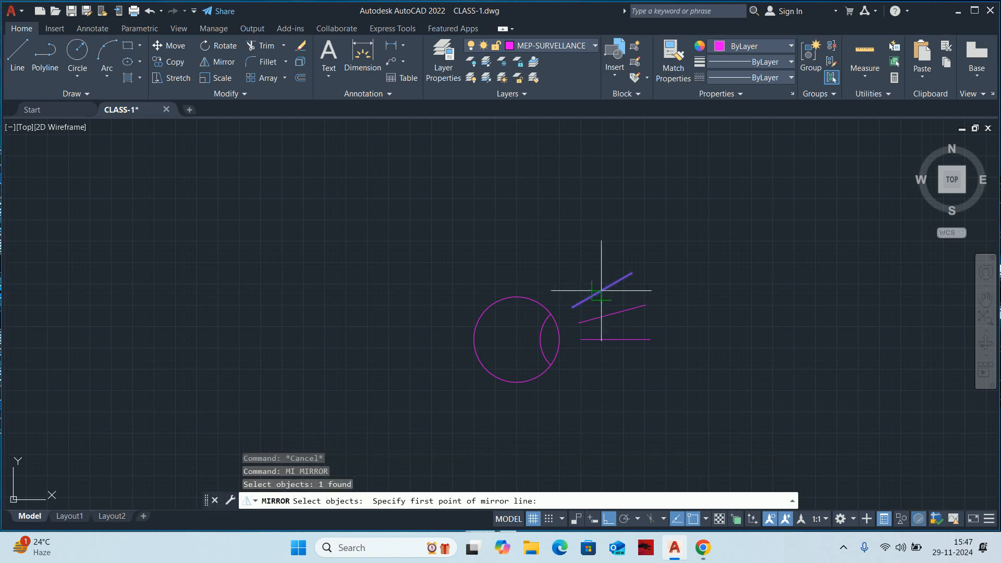
key("Escape")
key("Escape")
Mirror the two slanted ray lines below the horizontal line, using that line as the axis and keeping the originals.
key("Return")
left_click(618, 313)
left_click(604, 288)
key("Return")
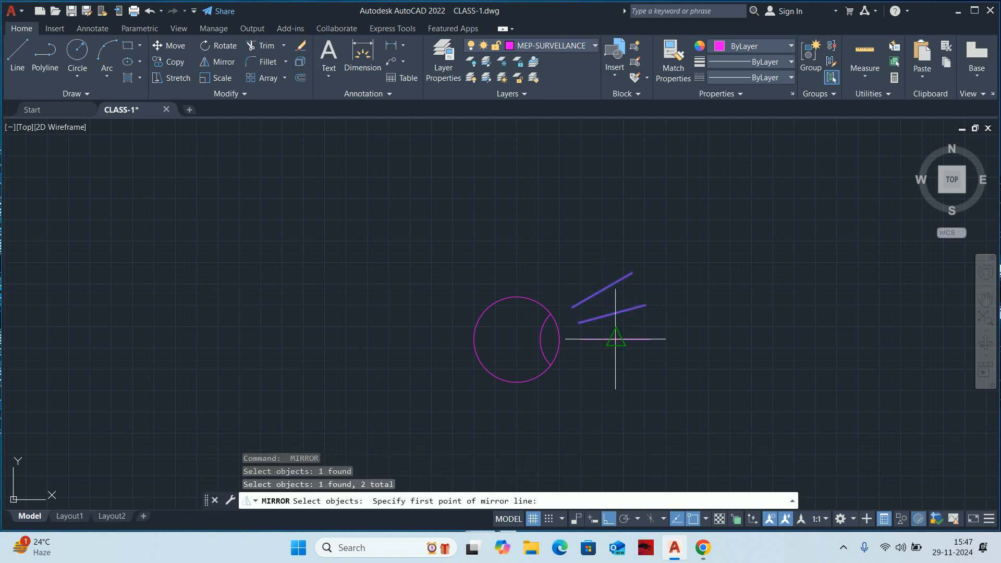
left_click(615, 339)
left_click(677, 354)
key("Return")
key("Escape")
key("Escape")
key("Escape")
Fill the lens-shaped area between the arc and the circle's right edge with a SOLID hatch.
scroll(657, 337, "down", 4)
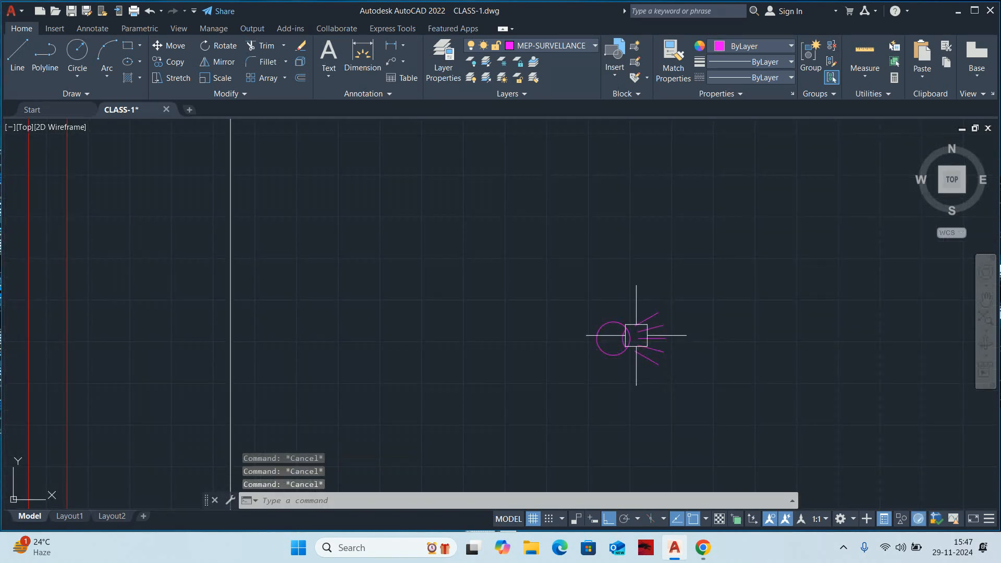
type("h")
key("Return")
scroll(632, 337, "up", 6)
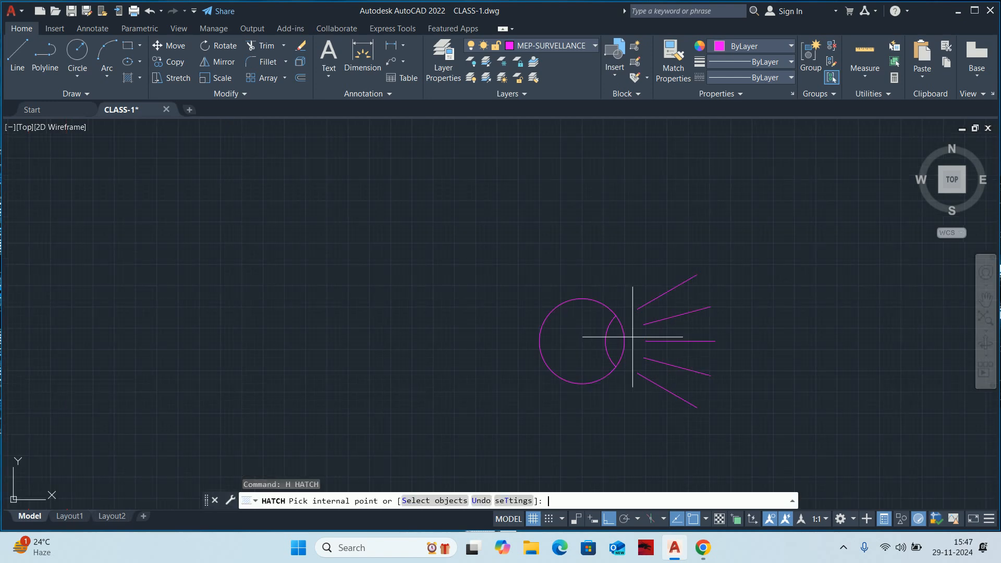
left_click(120, 58)
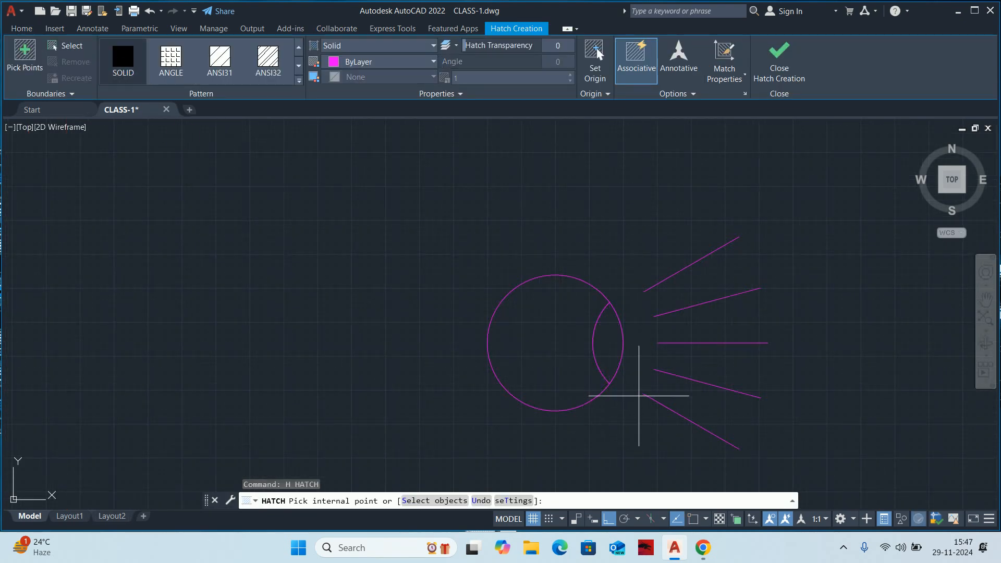
left_click(617, 351)
scroll(612, 336, "down", 7)
key("Escape")
key("Escape")
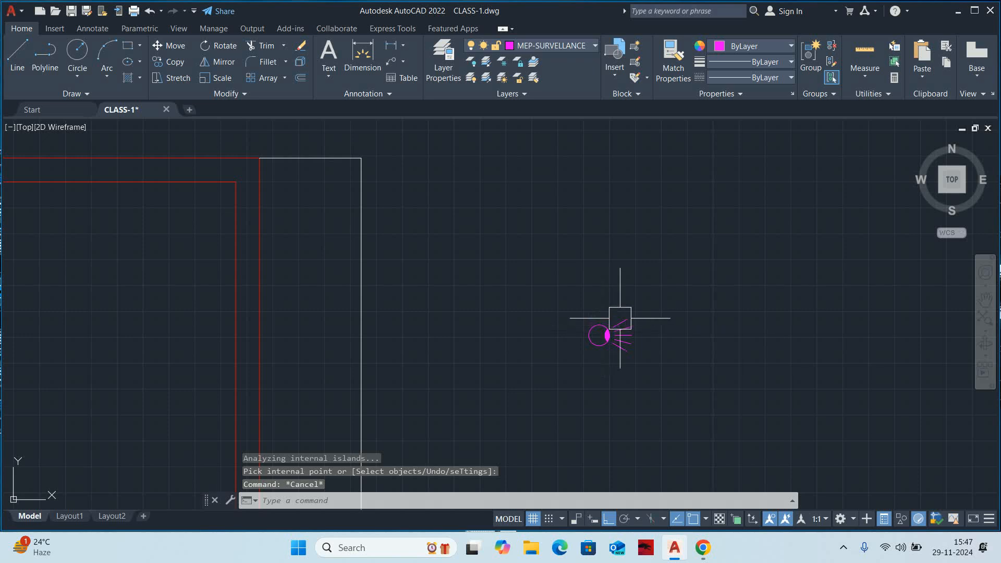
Start a block definition named CCTV and select all the camera symbol's objects for it.
type("b")
key("Return")
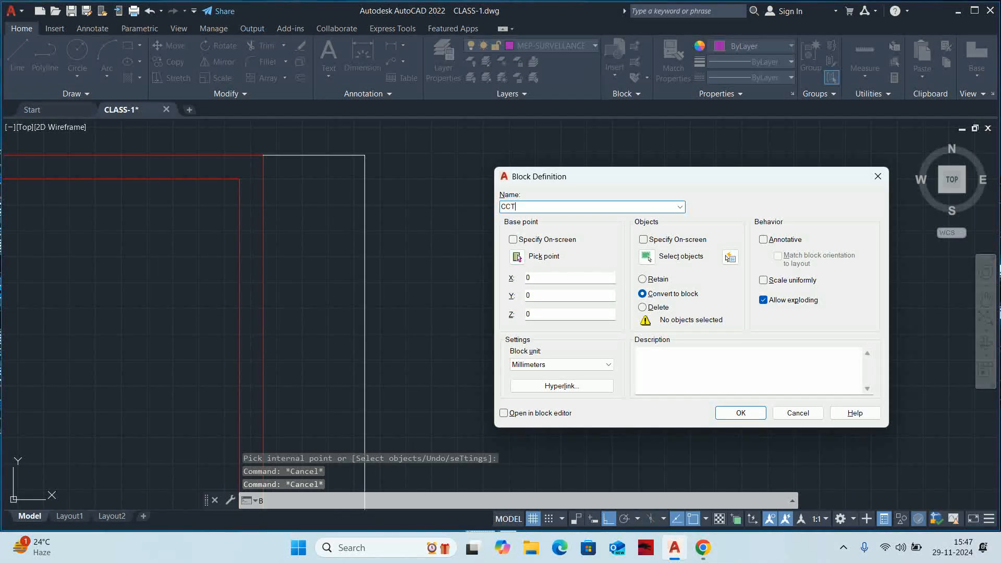
left_click(647, 256)
left_click(496, 214)
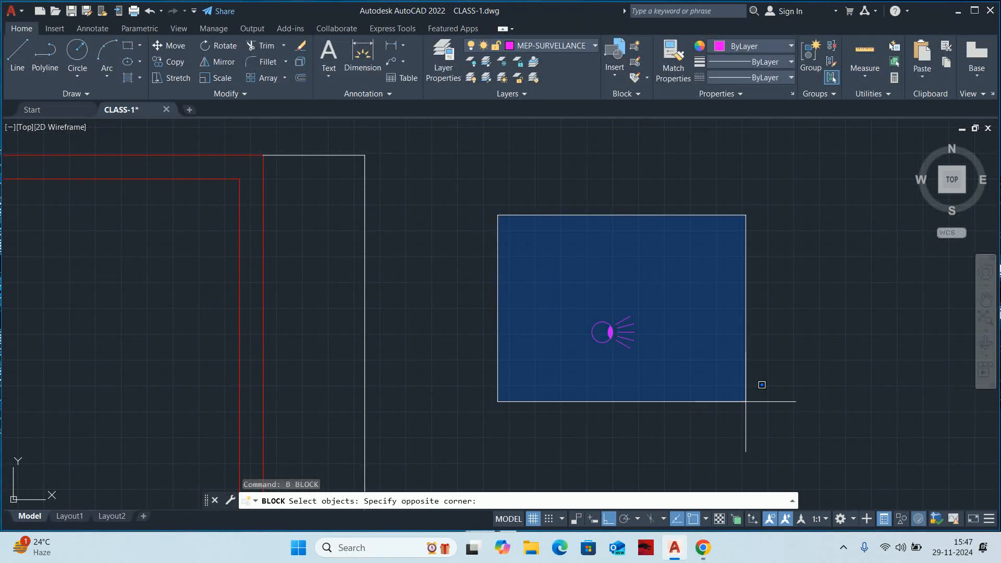
left_click(743, 402)
key("Return")
Set the CCTV block's base point at the center of the symbol's circle and create the block.
left_click(517, 257)
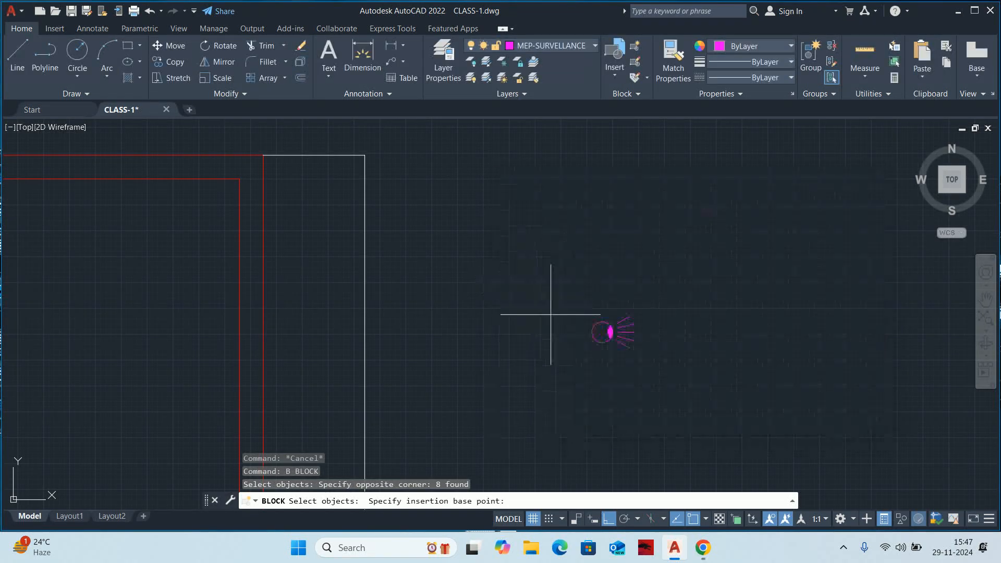
scroll(589, 328, "up", 5)
left_click(661, 342)
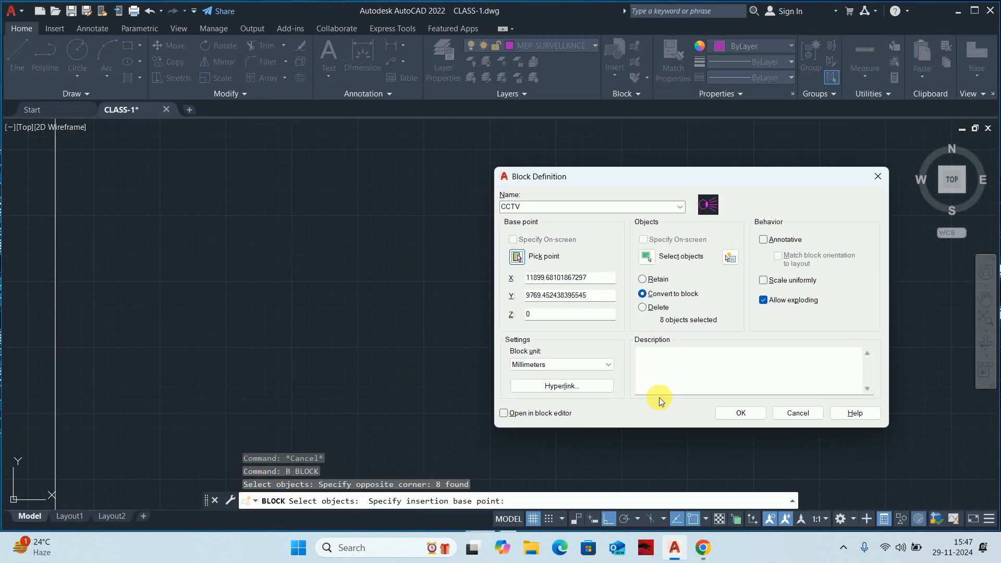
left_click(740, 413)
scroll(669, 334, "down", 3)
key("Escape")
key("Escape")
key("Escape")
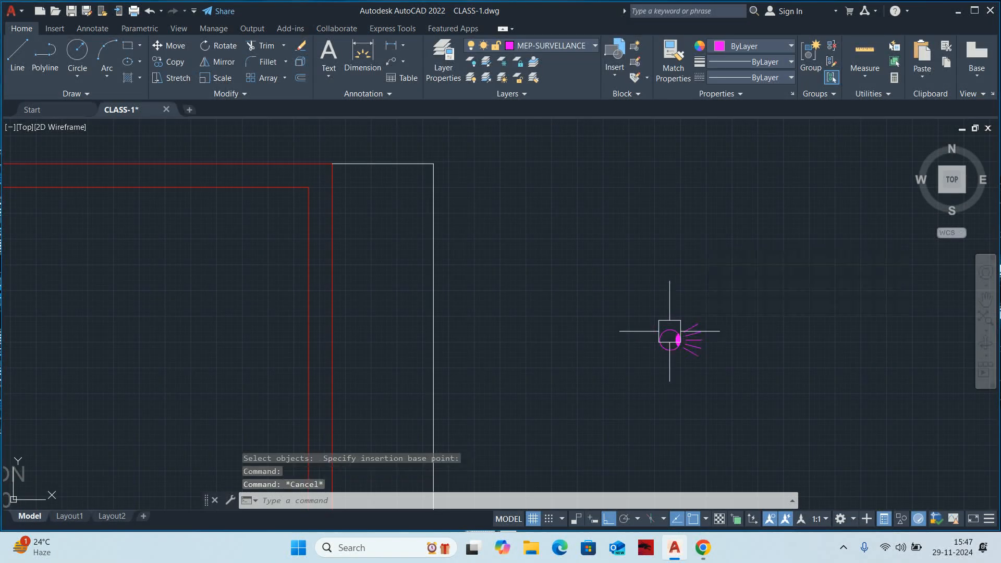
Open the block insertion palette and move it clear of the floor plan.
scroll(670, 331, "down", 5)
middle_click_drag(663, 342, 645, 210)
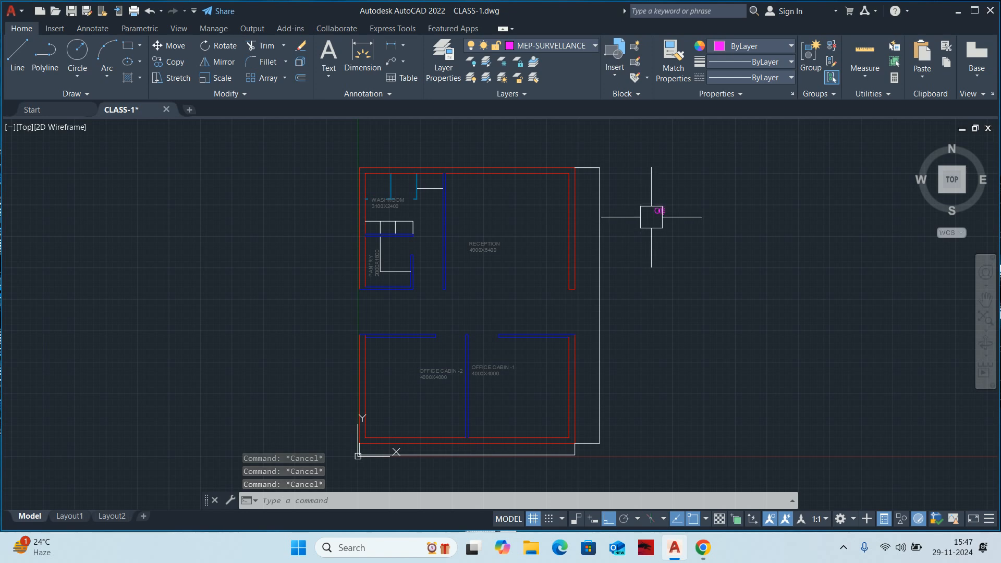
middle_click_drag(618, 279, 619, 209)
scroll(543, 320, "up", 2)
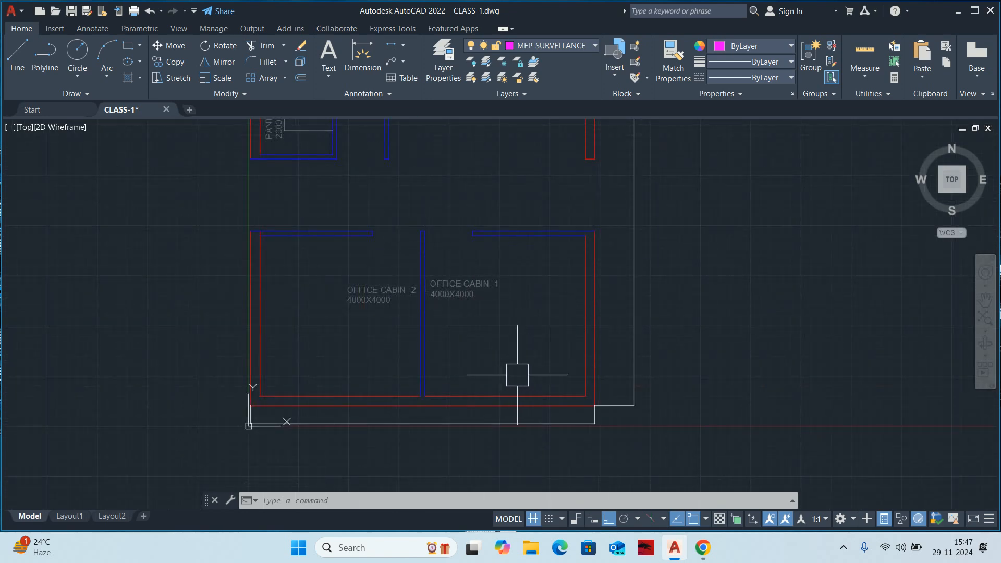
scroll(529, 362, "down", 2)
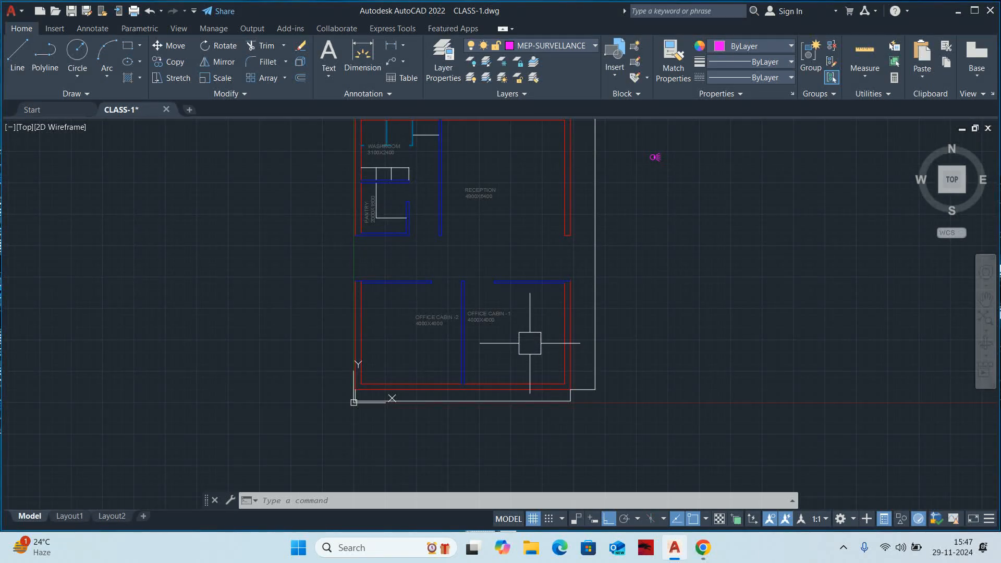
key("Return")
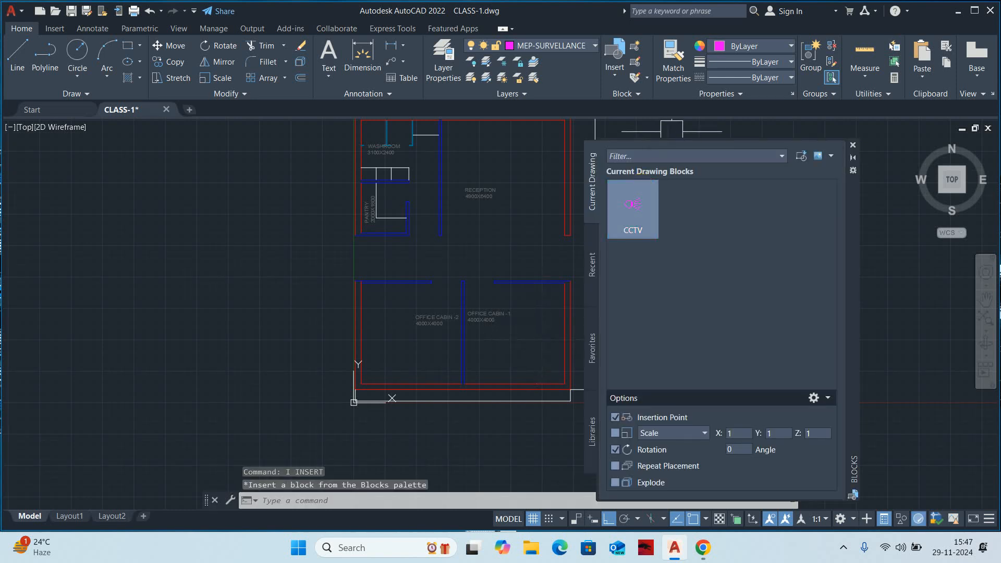
left_click_drag(853, 212, 939, 195)
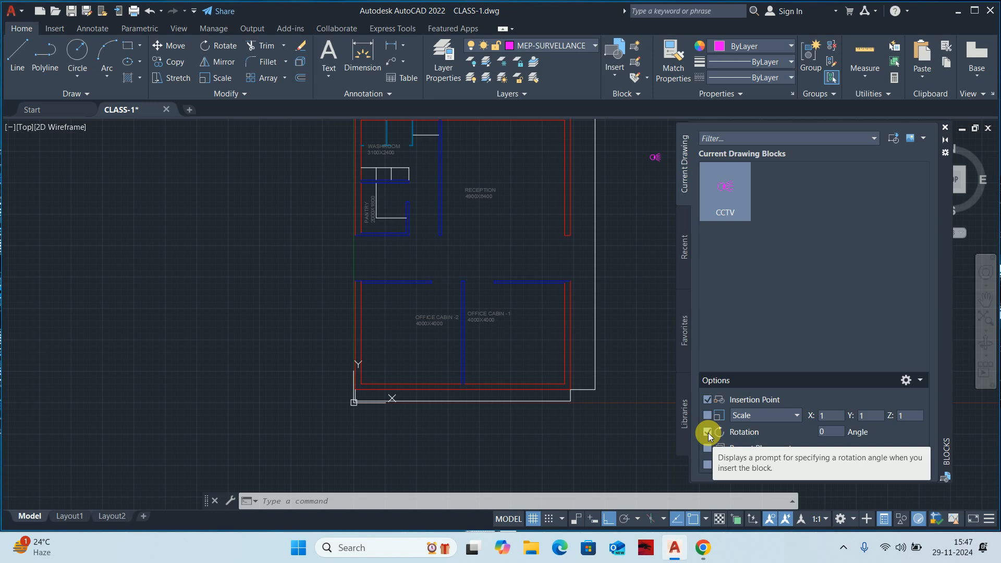
Insert a CCTV block at Office Cabin-1's lower-right inner wall corner, aimed diagonally at the upper end of the partition wall.
left_click(733, 192)
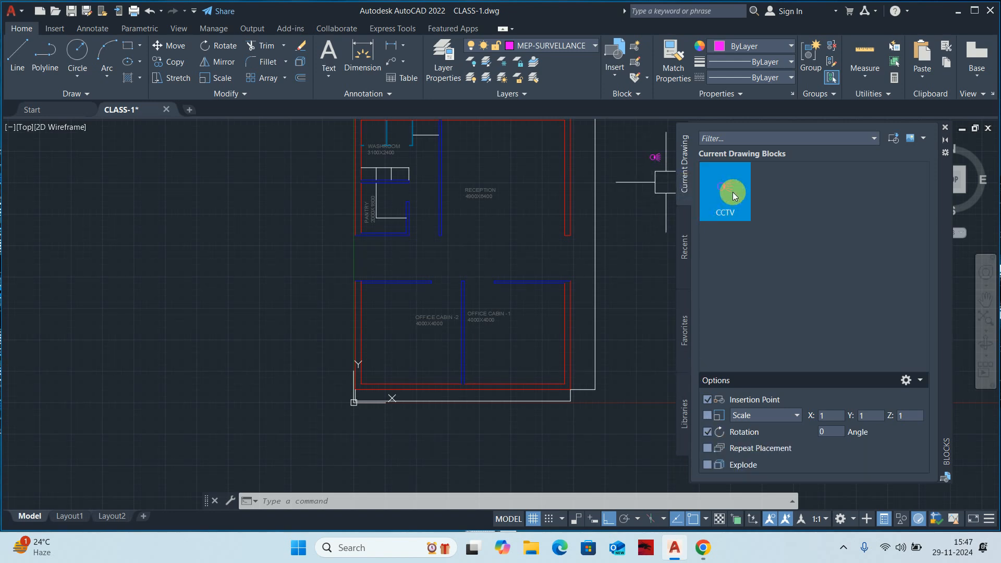
scroll(547, 385, "up", 5)
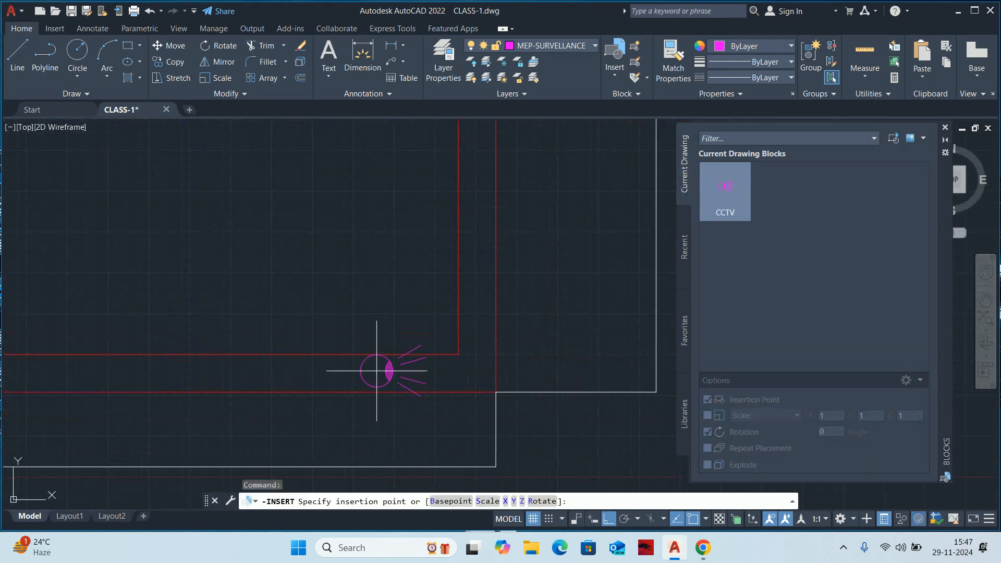
scroll(441, 368, "up", 2)
left_click(468, 346)
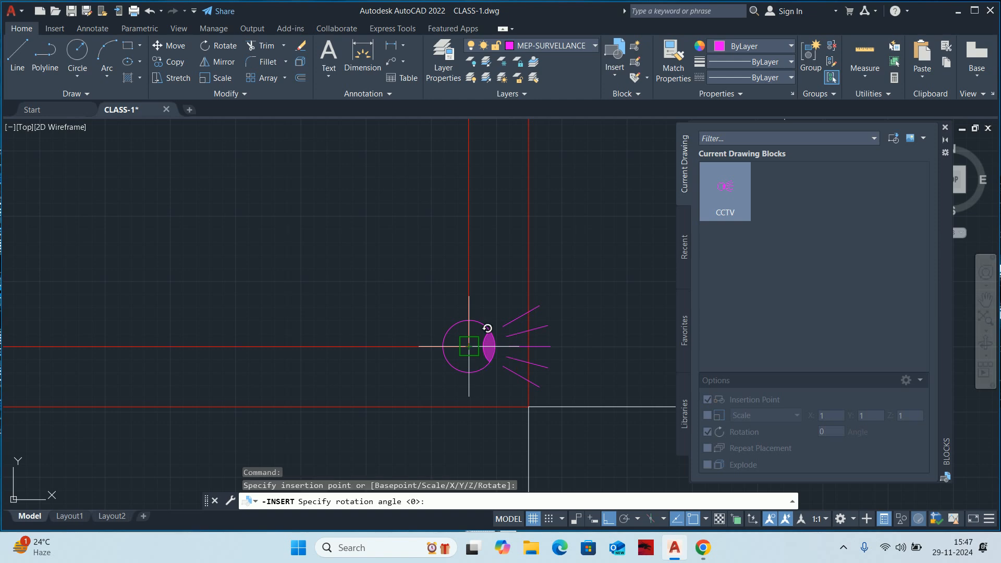
scroll(496, 243, "down", 4)
scroll(285, 154, "up", 2)
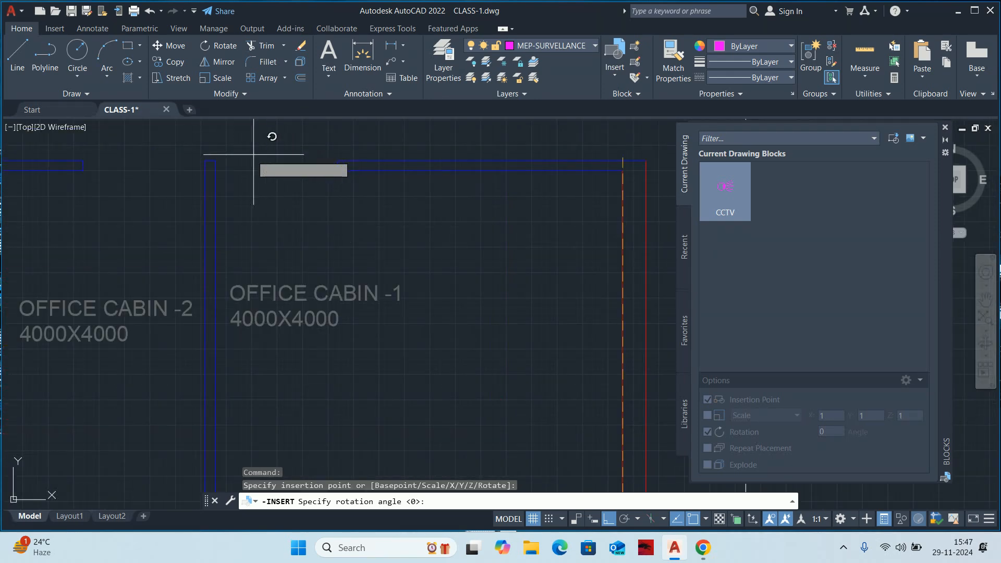
key("Escape")
key("Escape")
scroll(222, 159, "down", 3)
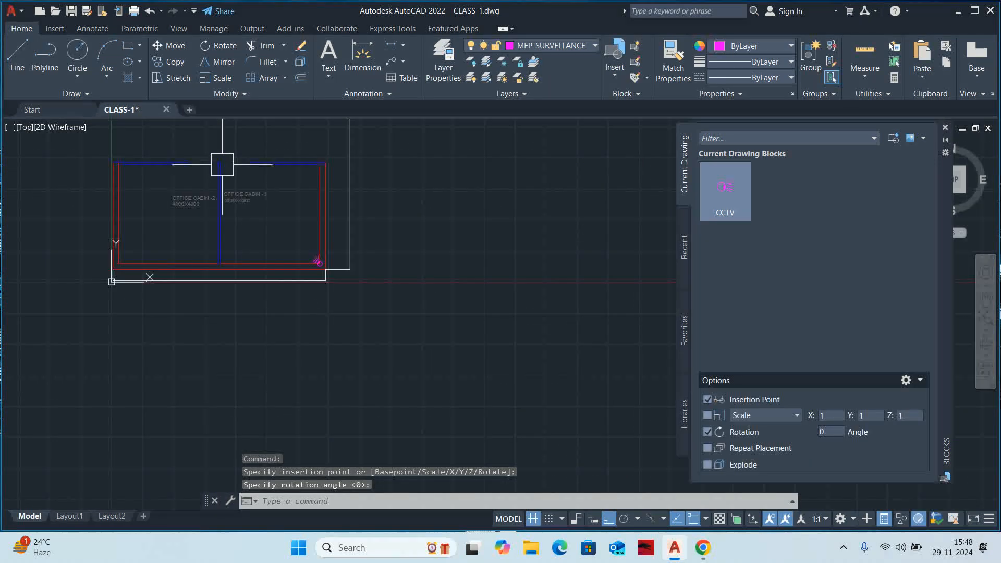
Move the Office Cabin-1 camera 200 straight up from the wall corner.
scroll(320, 259, "up", 3)
middle_click_drag(319, 259, 400, 365)
type("m")
key("Return")
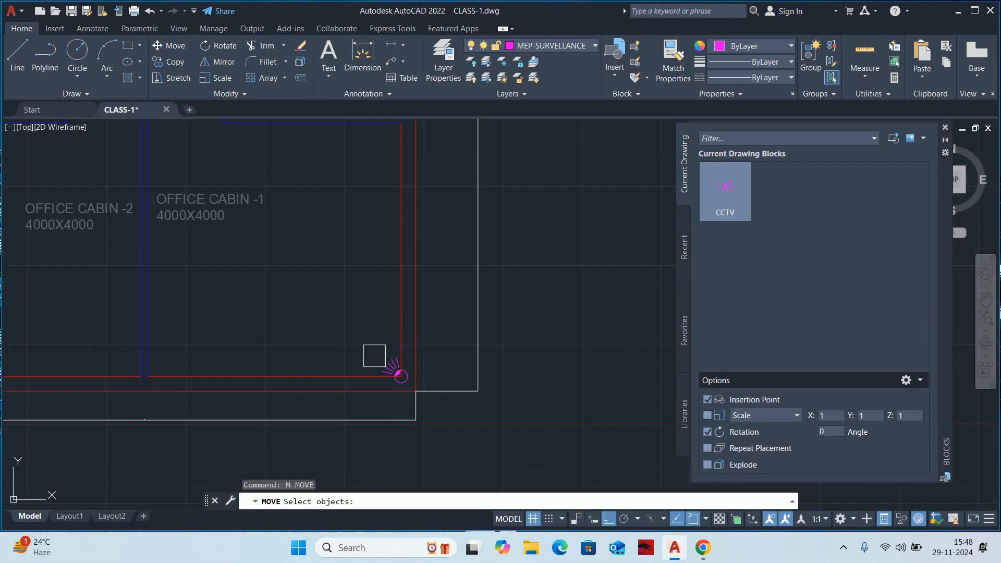
left_click(386, 360)
key("Return")
left_click(344, 334)
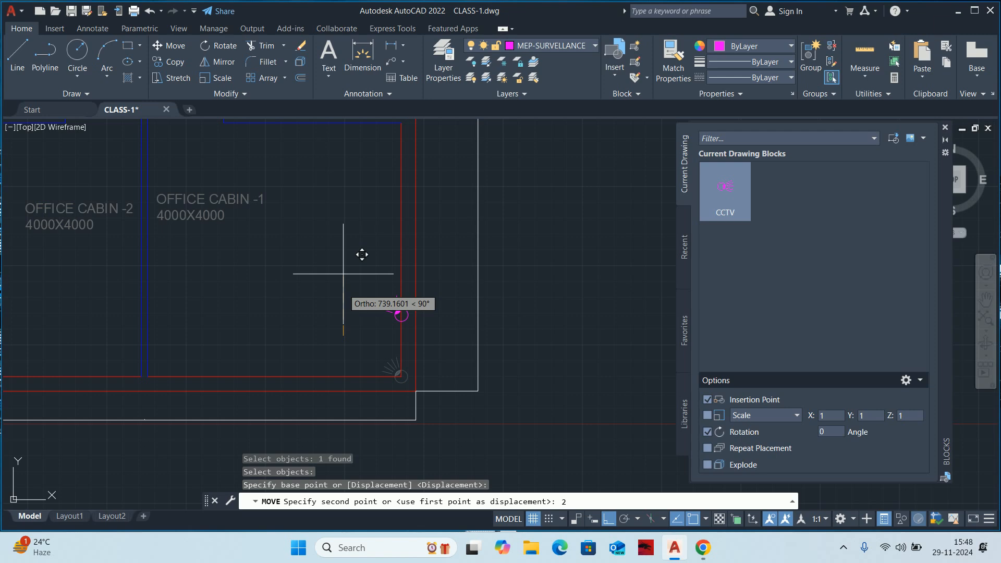
type("200")
key("Return")
Move the Office Cabin-1 camera 200 to the left, away from the side wall.
key("Return")
left_click(397, 359)
key("Return")
left_click(365, 359)
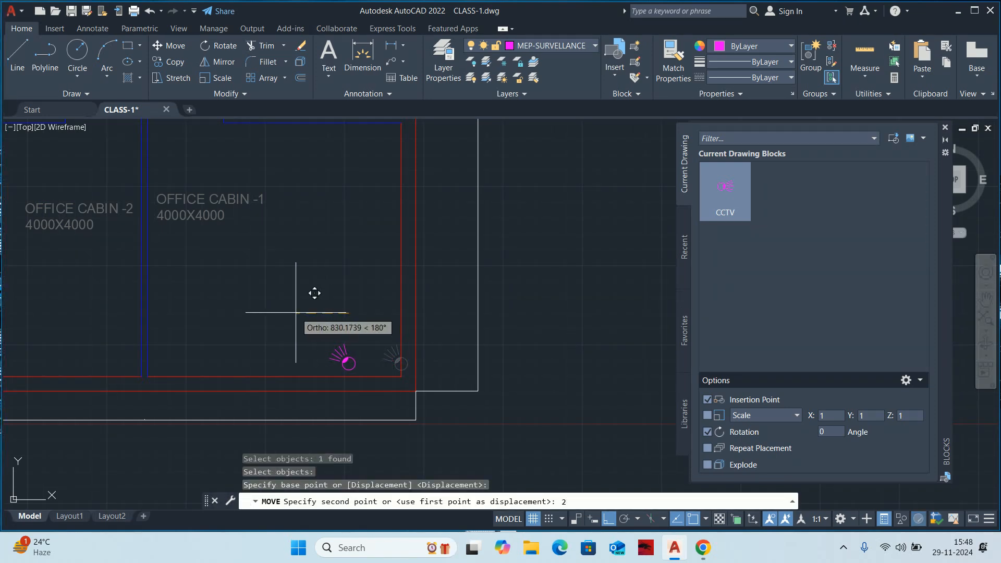
type("200")
key("Return")
key("Escape")
key("Escape")
scroll(458, 399, "down", 2)
mouse_move(458, 398)
middle_mouse_down()
mouse_move(513, 377)
mouse_move(537, 348)
middle_mouse_up()
key("Escape")
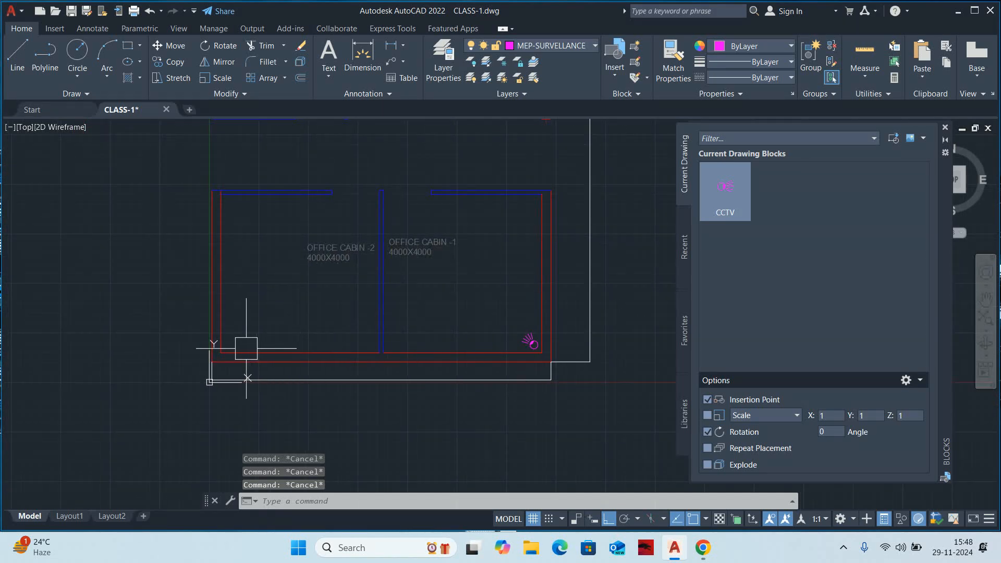
type("mi")
key("Return")
key("Escape")
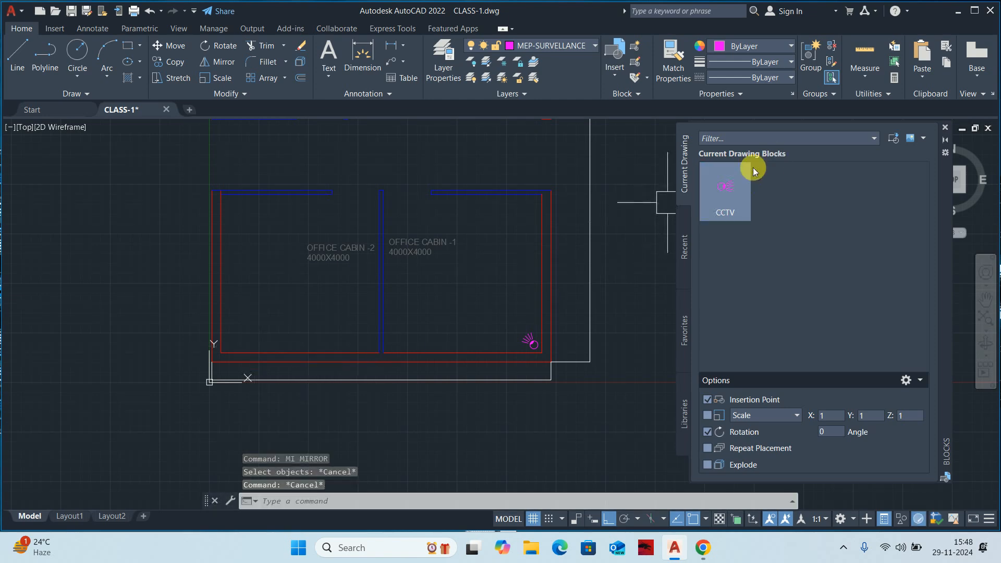
Insert a CCTV block at Office Cabin-2's lower-left inner wall corner, aimed diagonally at the upper end of the partition wall.
left_click(716, 188)
scroll(223, 350, "up", 3)
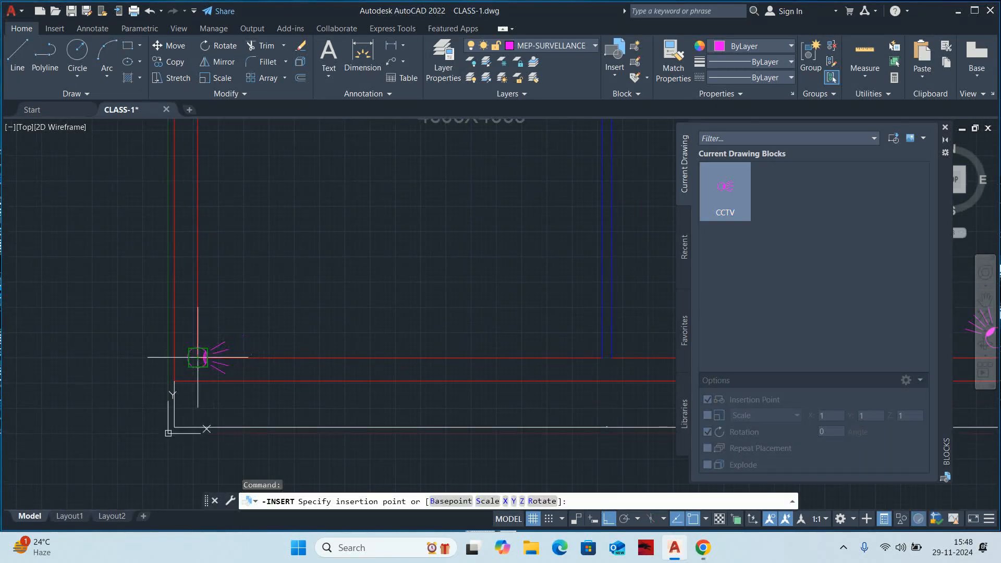
left_click(197, 358)
scroll(290, 406, "down", 3)
scroll(380, 315, "up", 3)
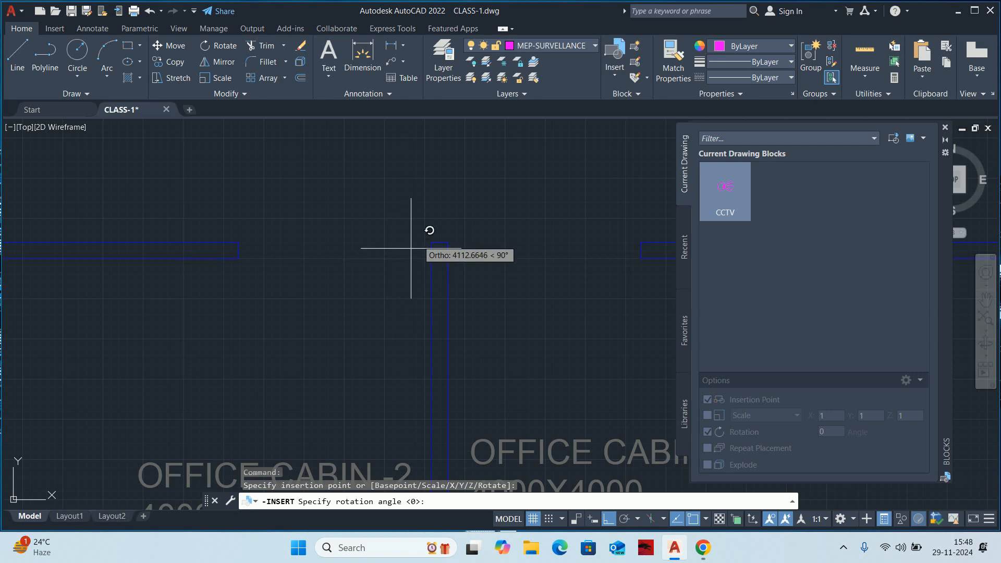
left_click(424, 239)
scroll(411, 250, "down", 5)
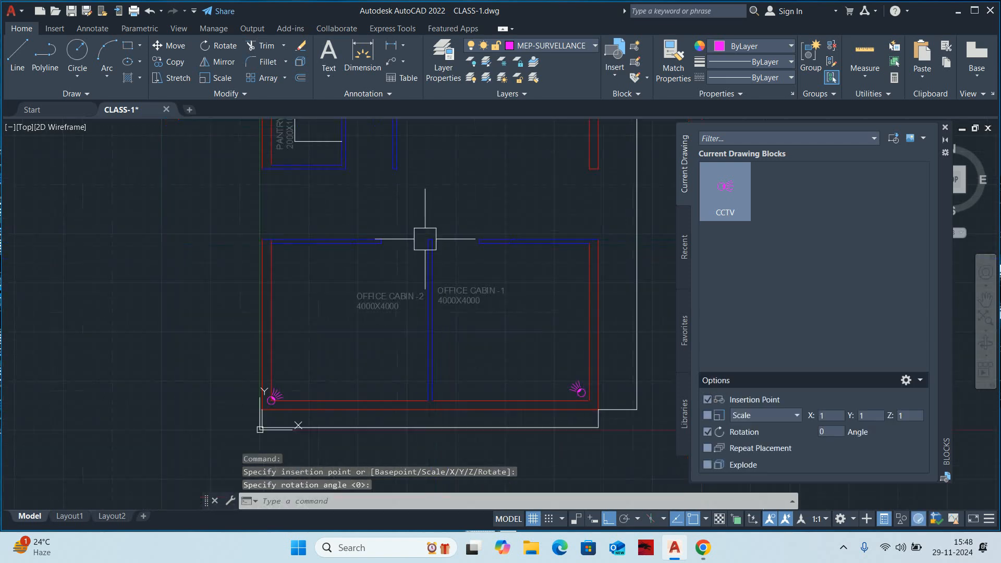
Insert a CCTV block on the middle of the Reception's upper inner wall, rotated 270° to face down into the room.
middle_click_drag(404, 259, 402, 306)
scroll(406, 274, "up", 5)
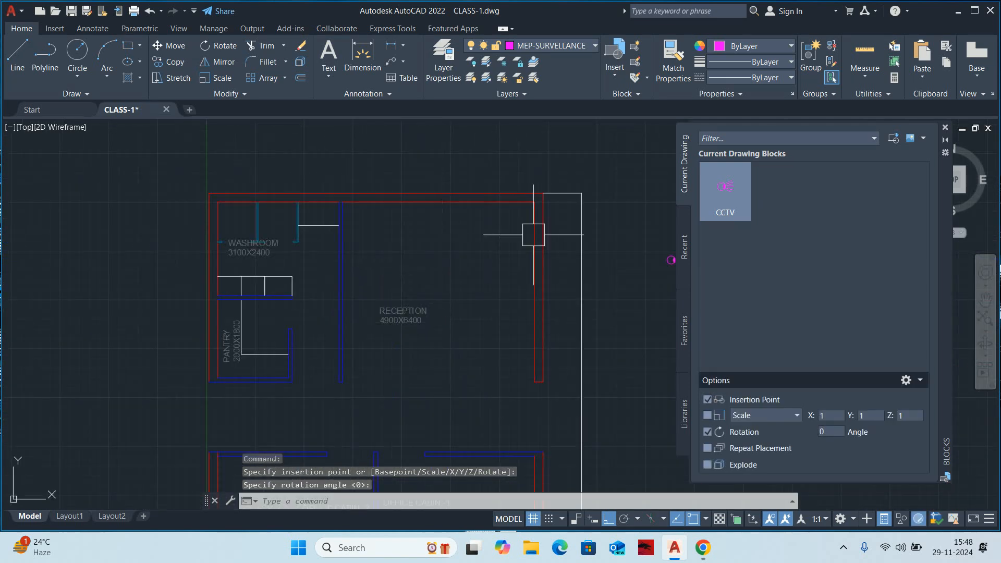
scroll(483, 279, "down", 2)
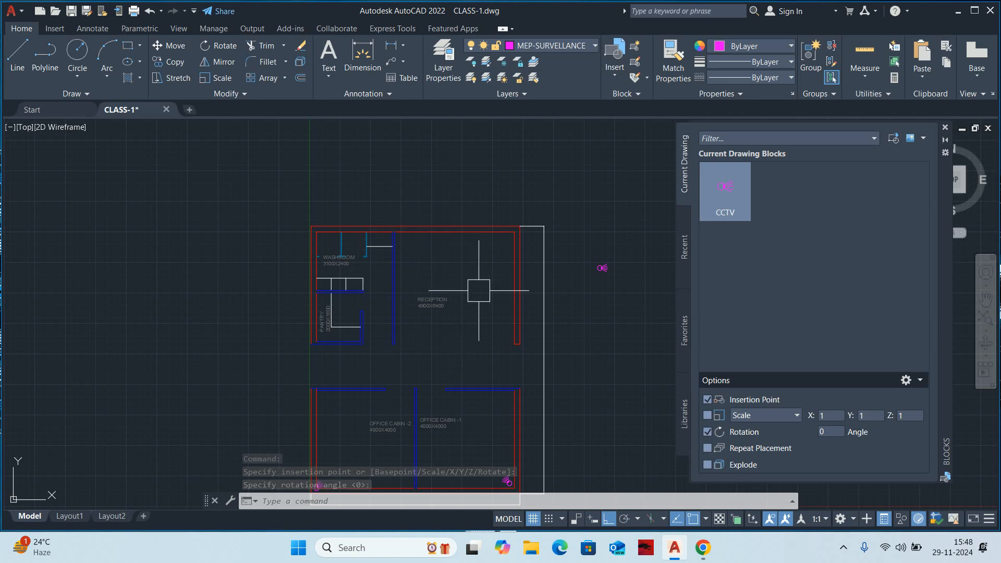
left_click(715, 201)
scroll(462, 263, "up", 2)
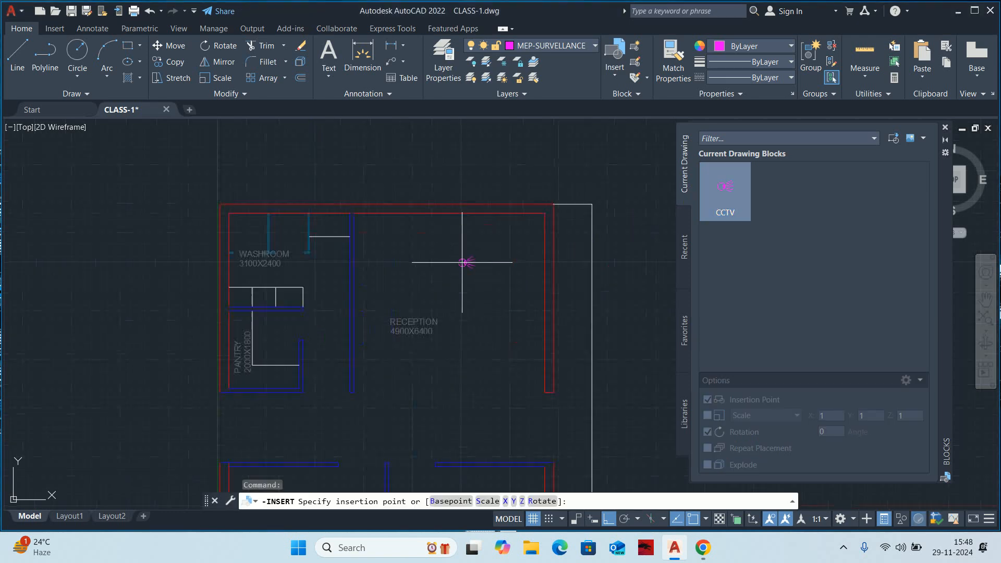
left_click(449, 214)
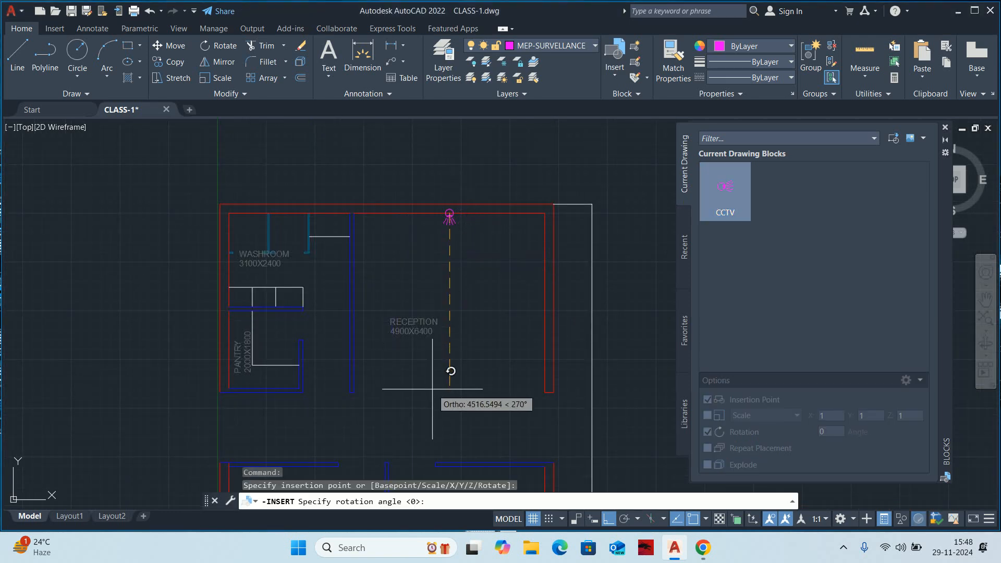
scroll(432, 389, "down", 1)
key("Escape")
scroll(436, 360, "down", 4)
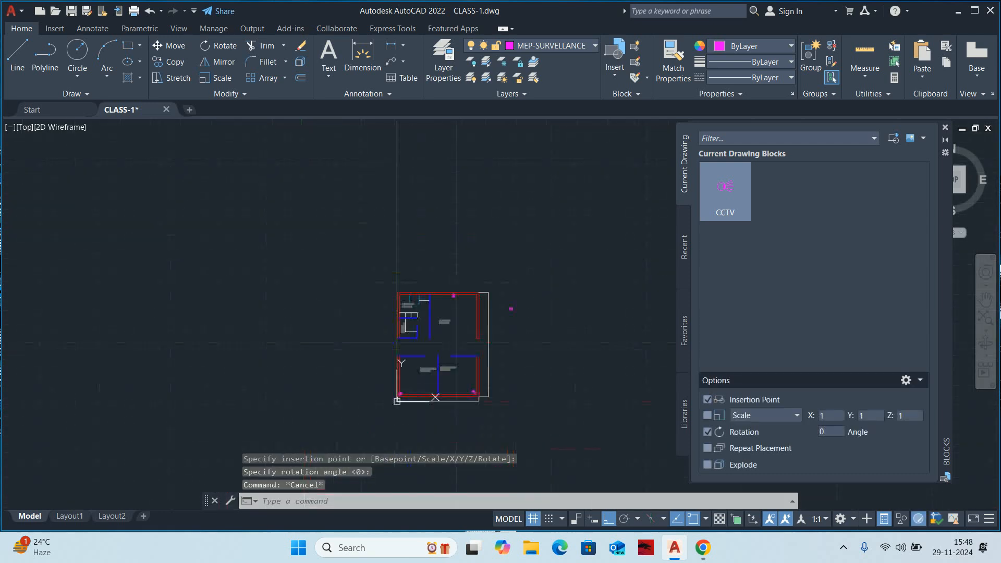
scroll(407, 329, "up", 5)
type("mi")
key("Return")
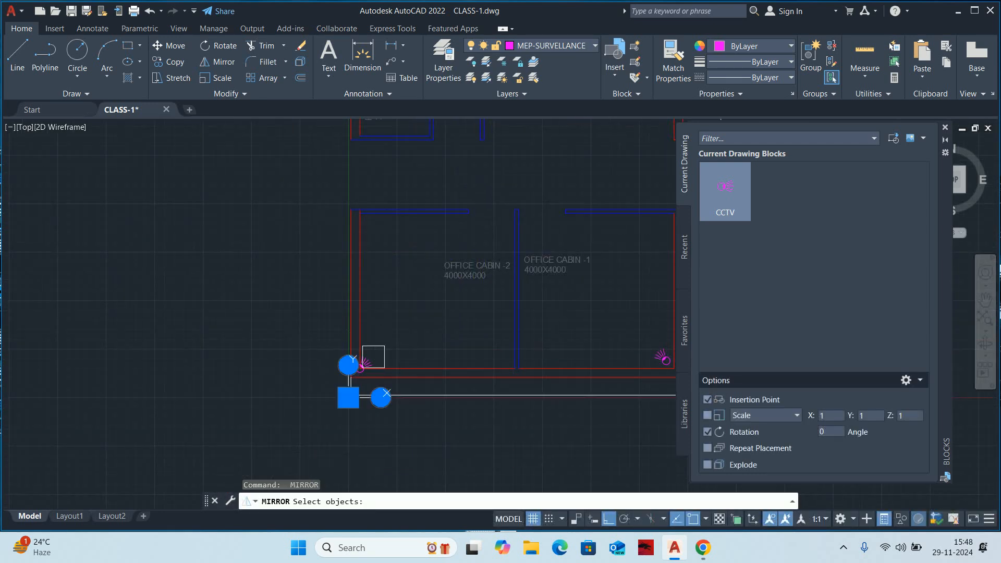
key("Escape")
key("Escape")
key("Escape")
Close the block insertion palette and set the UCS icon to no longer display at the origin.
scroll(386, 354, "up", 4)
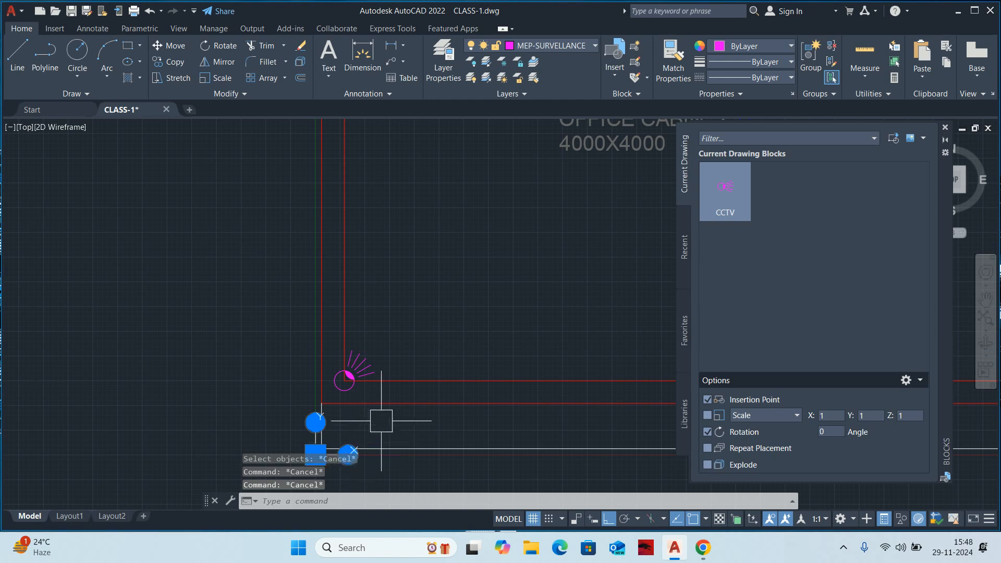
middle_click_drag(381, 421, 391, 303)
left_click(945, 127)
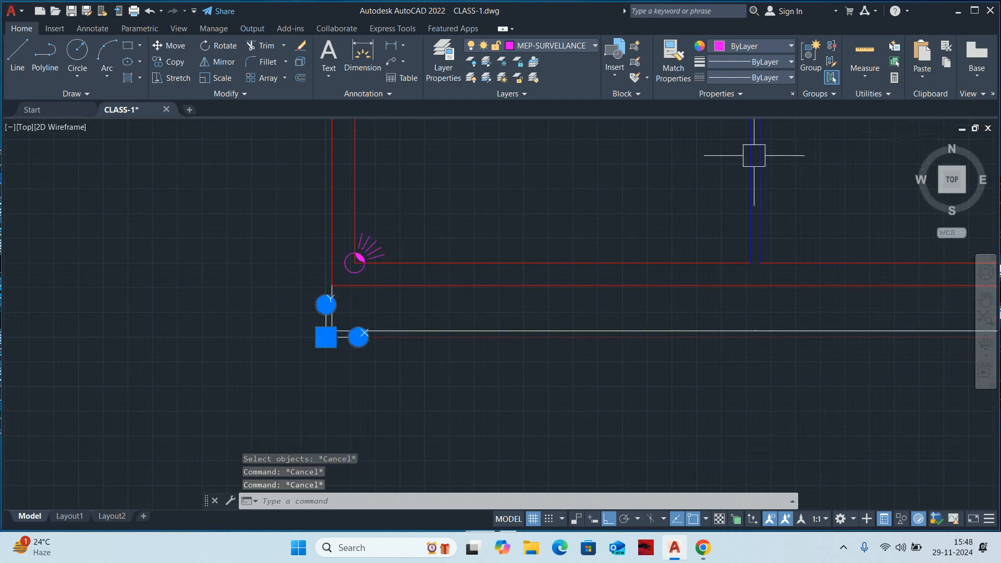
right_click(343, 341)
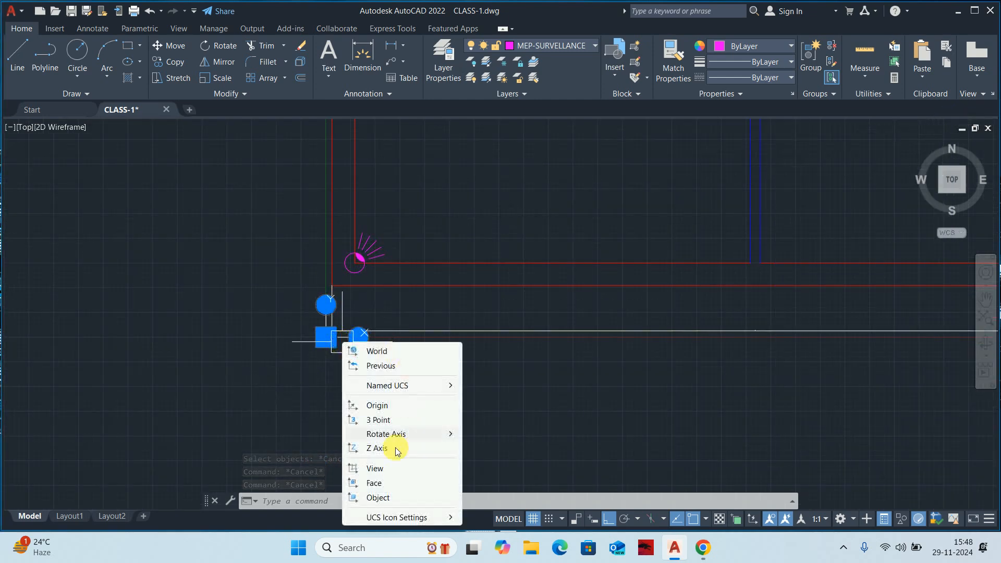
mouse_move(401, 517)
left_click(519, 521)
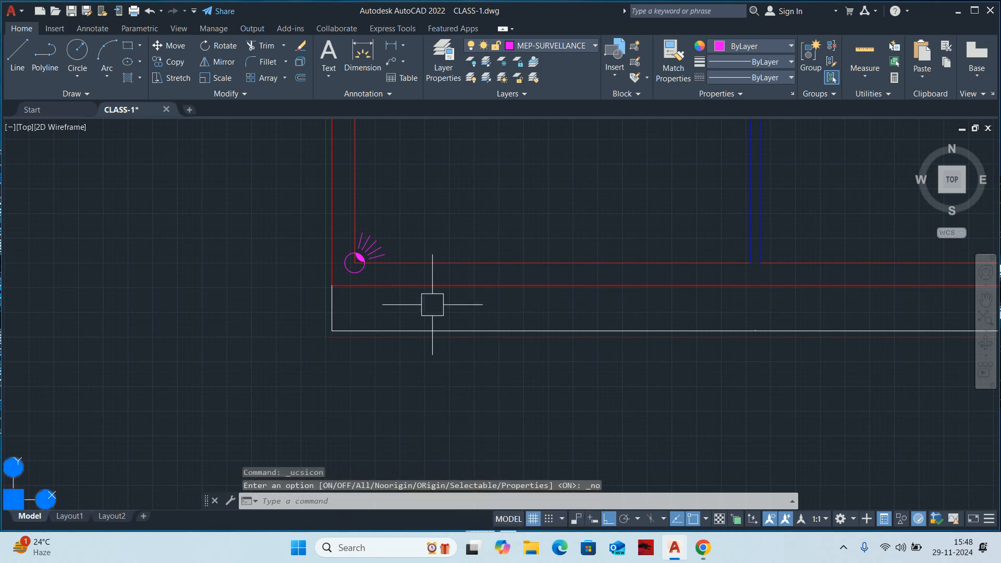
middle_click_drag(386, 236, 404, 362)
right_click(387, 373)
key("Escape")
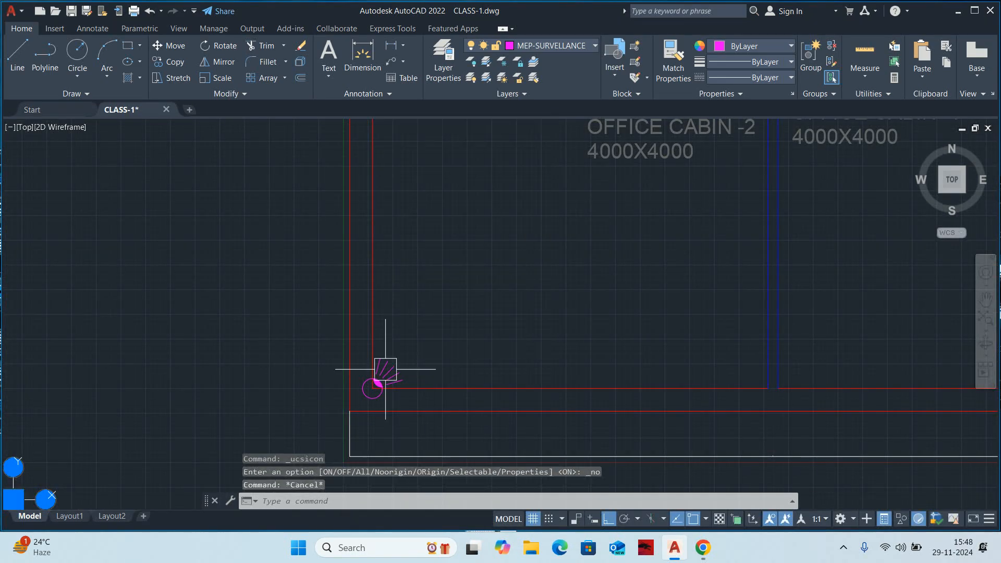
Move the Office Cabin-2 corner camera 200 upward, away from the bottom wall.
type("m")
key("Return")
left_click(387, 367)
key("Return")
left_click(427, 360)
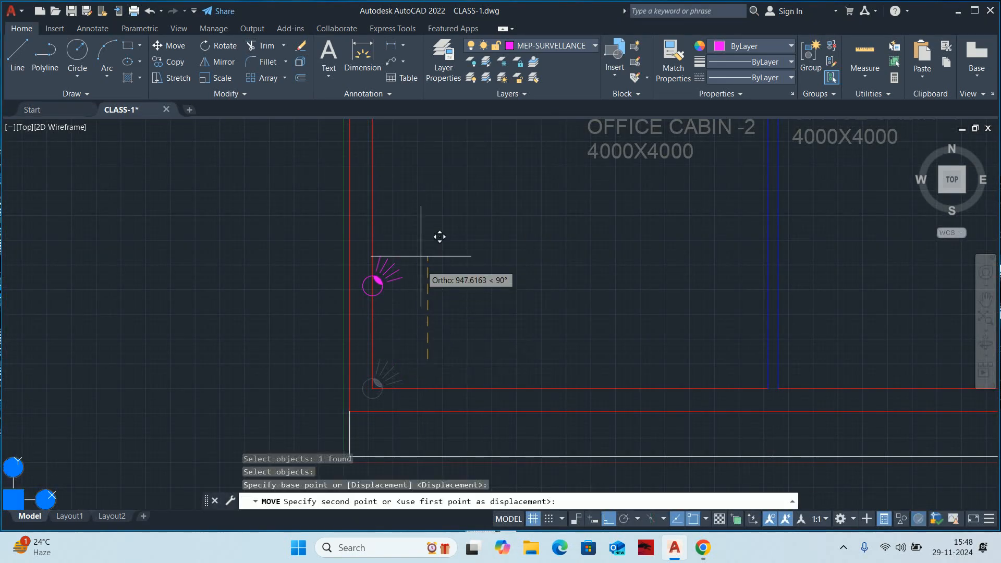
type("200")
key("Return")
Move the Office Cabin-2 camera 200 to the right, away from the side wall.
key("Return")
left_click(387, 351)
key("Return")
left_click(463, 461)
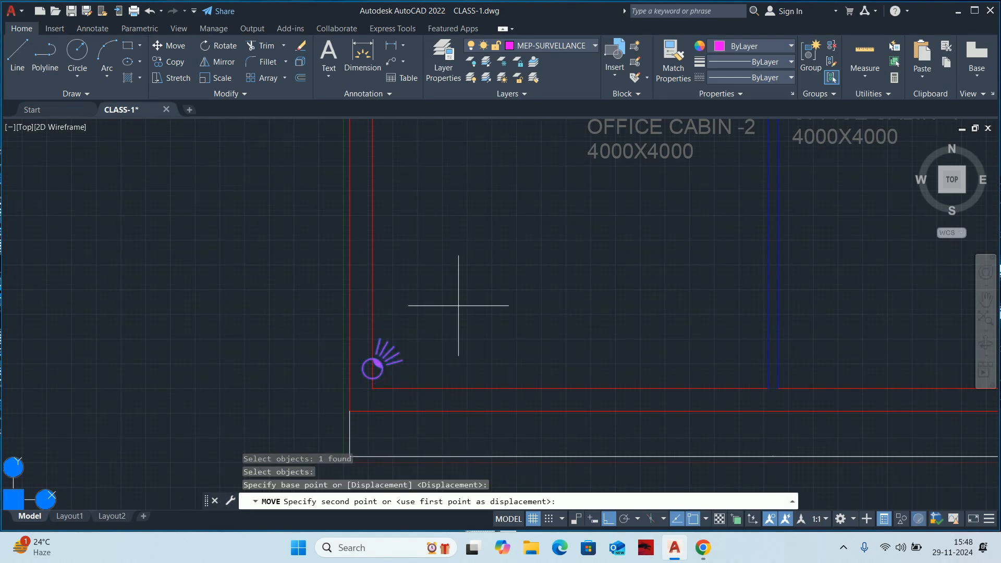
type("2")
key("Return")
scroll(558, 302, "down", 4)
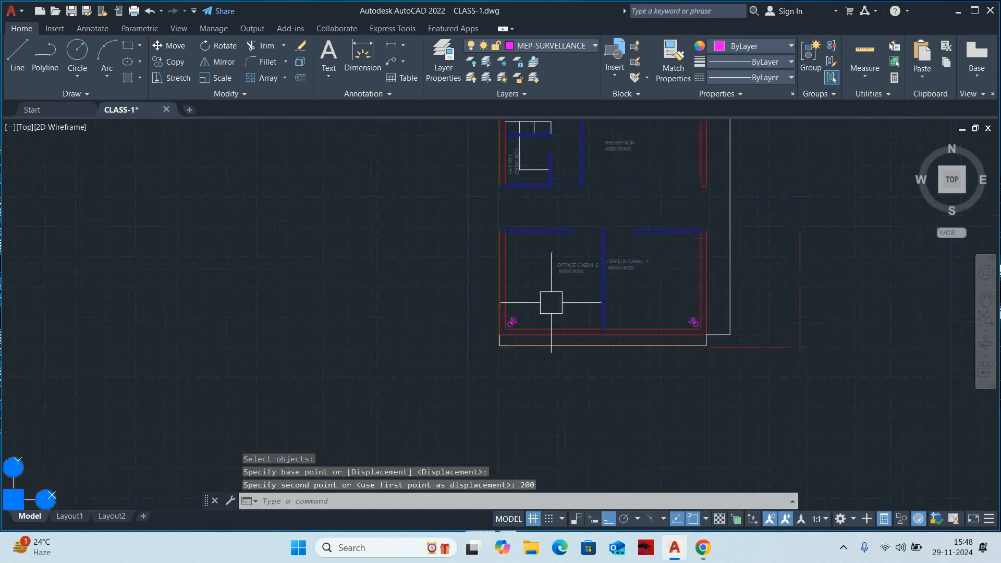
Move the Reception camera 200 straight down from the upper wall into the room.
scroll(614, 230, "up", 5)
key("Return")
left_click(638, 211)
key("Return")
left_click(688, 255)
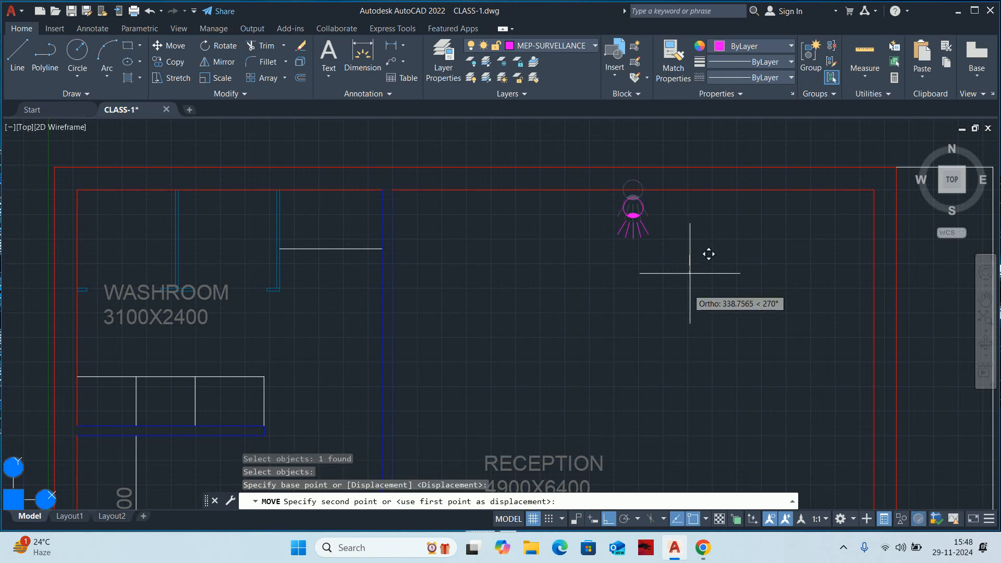
type("200")
key("Escape")
scroll(686, 309, "down", 5)
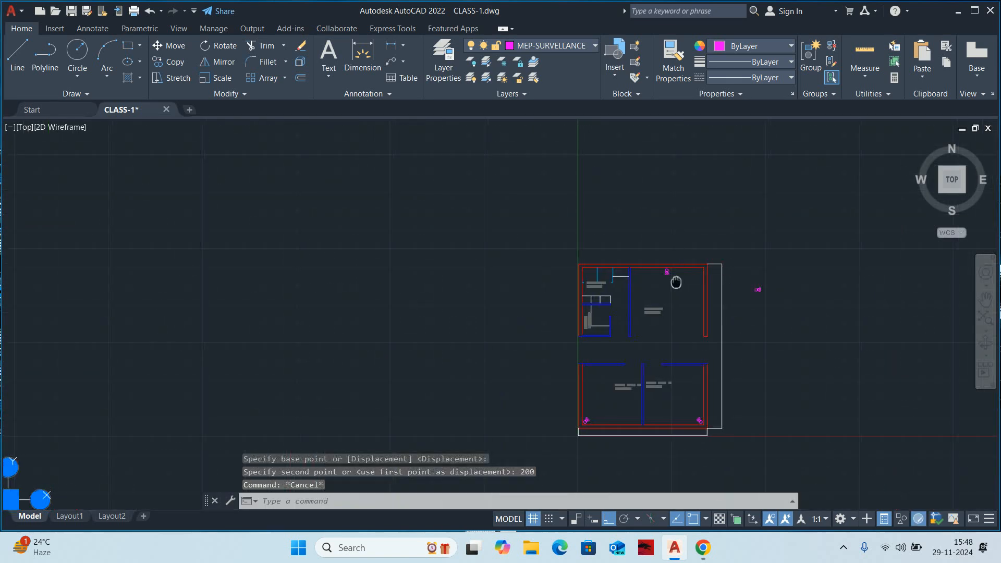
key("Escape")
scroll(593, 291, "up", 4)
key("Escape")
middle_click_drag(502, 265, 510, 247)
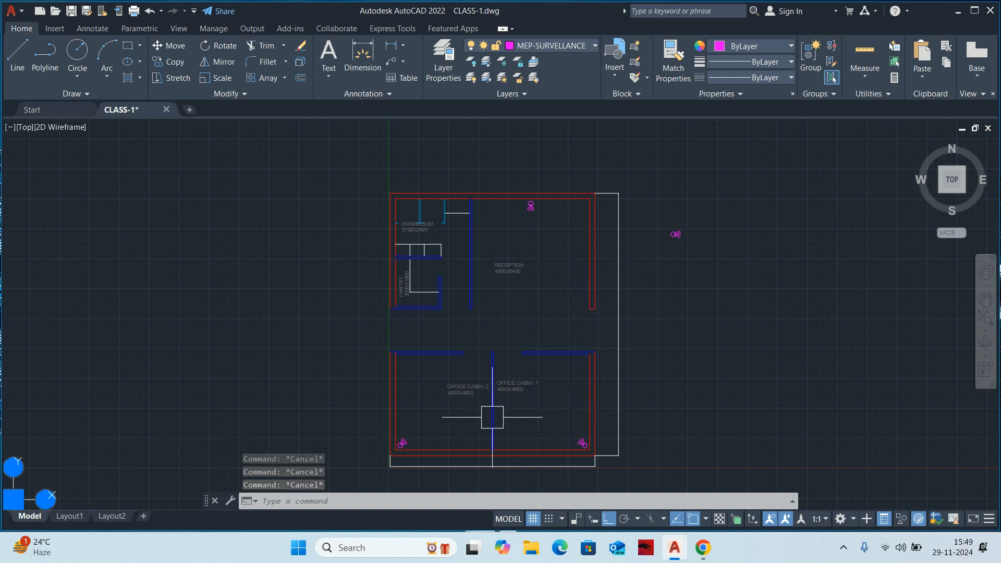
scroll(454, 340, "up", 2)
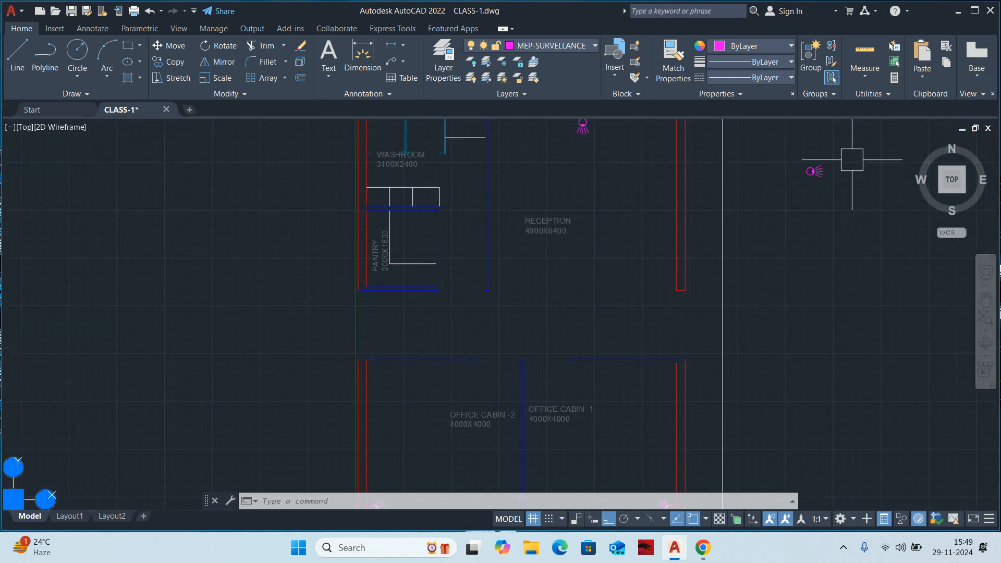
left_click(811, 171)
key("Escape")
key("Escape")
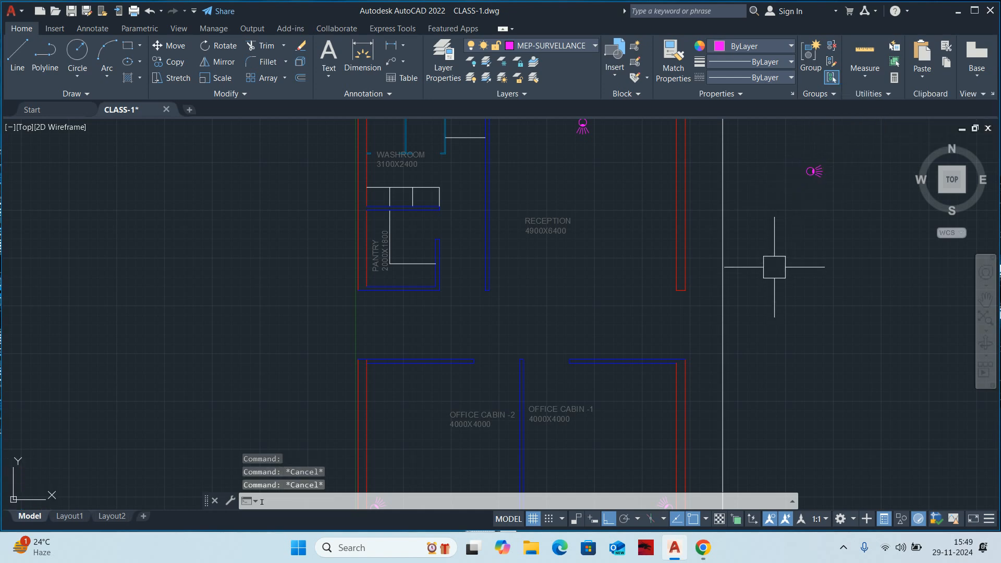
Insert a CCTV block at the right end of Office Cabin-2's upper partition wall, aimed diagonally up-left toward the pantry.
type("i")
key("Return")
left_click(732, 178)
scroll(469, 372, "up", 5)
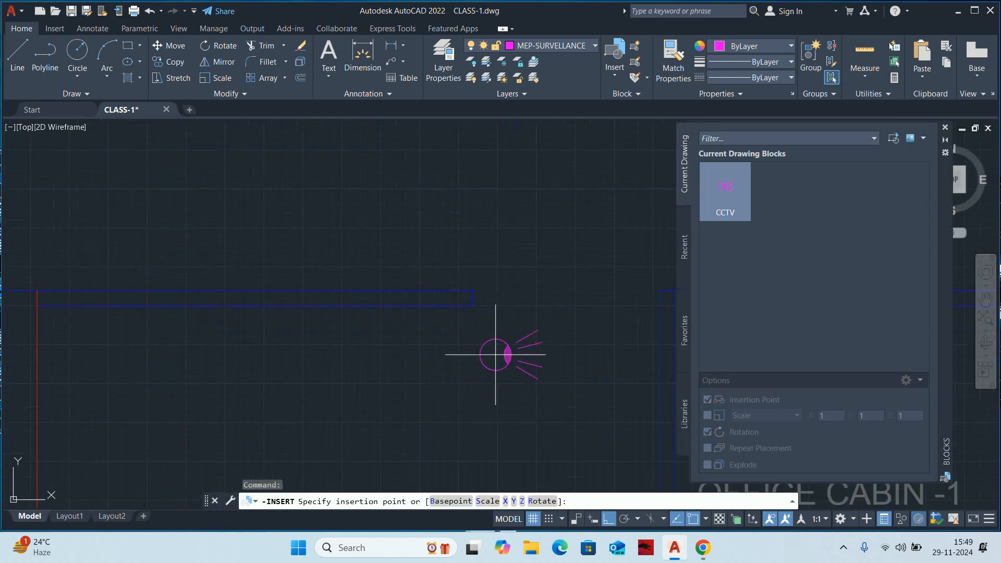
scroll(491, 263, "up", 3)
scroll(454, 313, "down", 3)
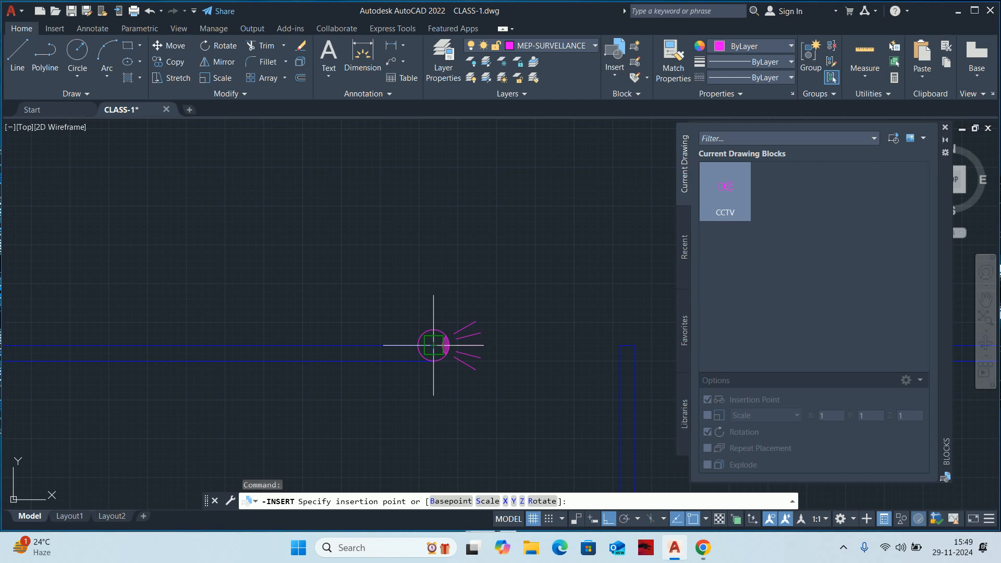
left_click(433, 344)
scroll(446, 365, "down", 4)
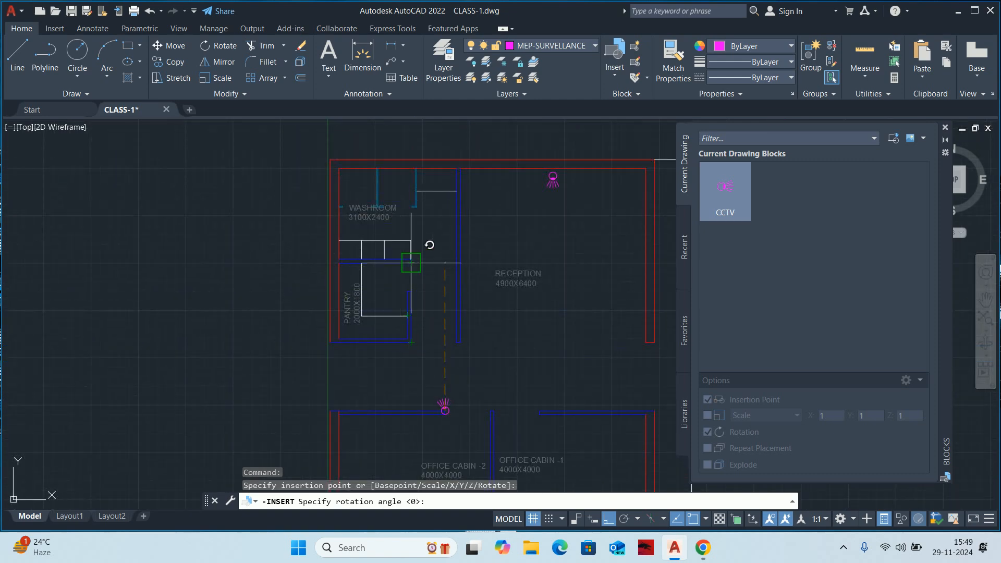
left_click(371, 265)
key("Escape")
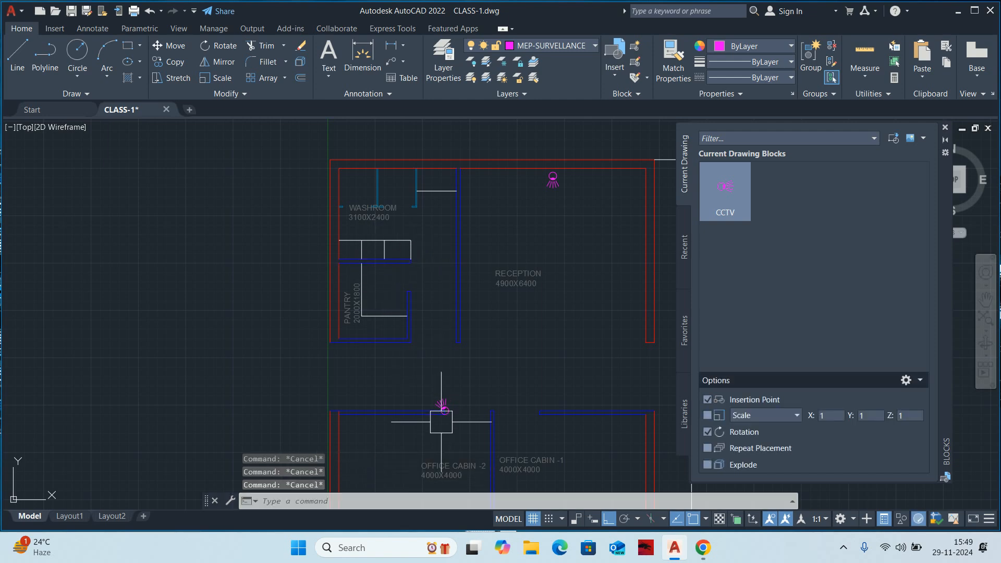
Move the new passage camera 200 upward, off Office Cabin-2's upper partition wall.
type("m")
key("Return")
left_click(441, 405)
key("Return")
left_click(464, 413)
type("2")
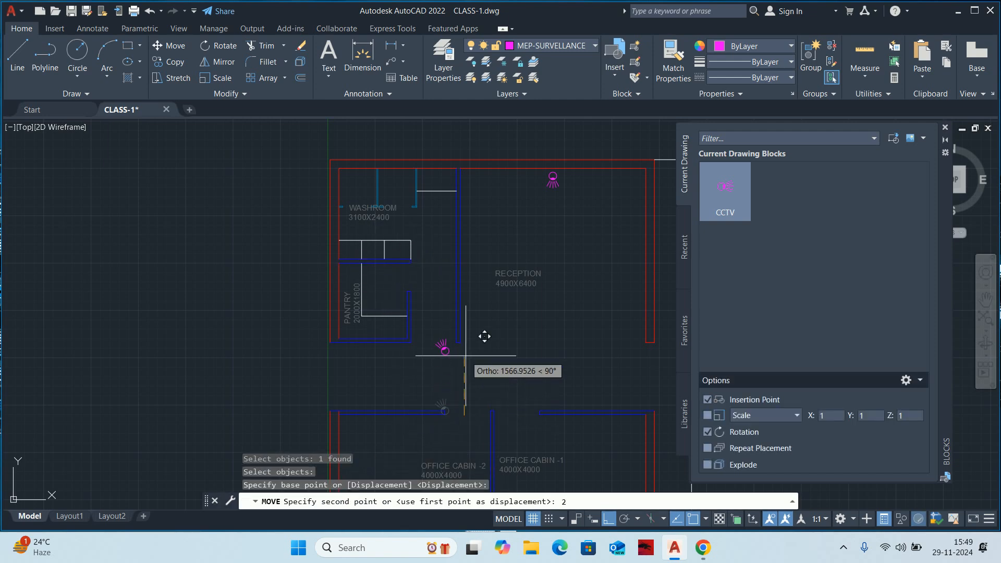
key("Return")
key("Escape")
key("Escape")
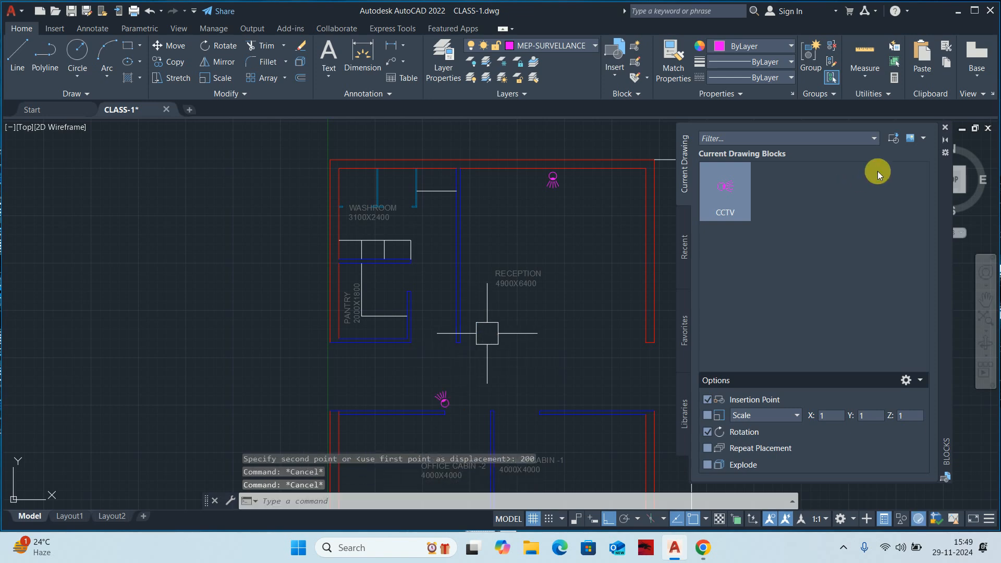
Close the block insertion palette and erase the spare camera symbol lying outside the plan.
left_click(945, 127)
scroll(574, 269, "down", 3)
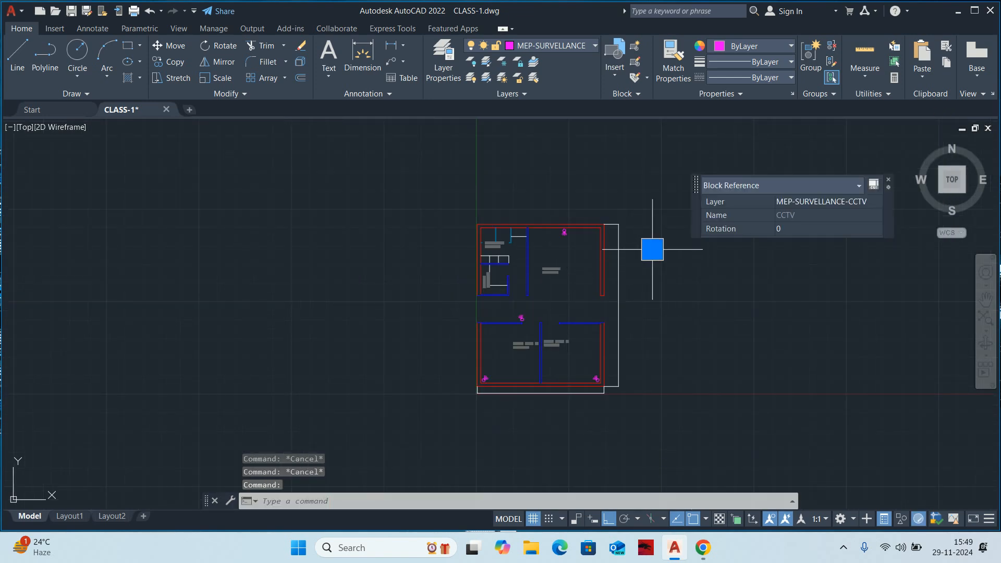
key("Delete")
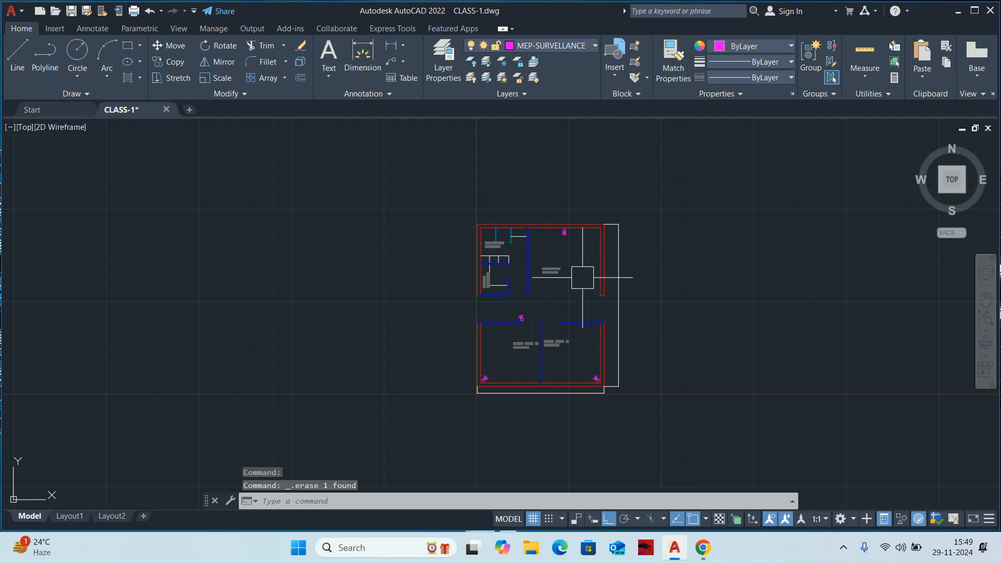
scroll(554, 305, "up", 2)
middle_click_drag(561, 327, 545, 346)
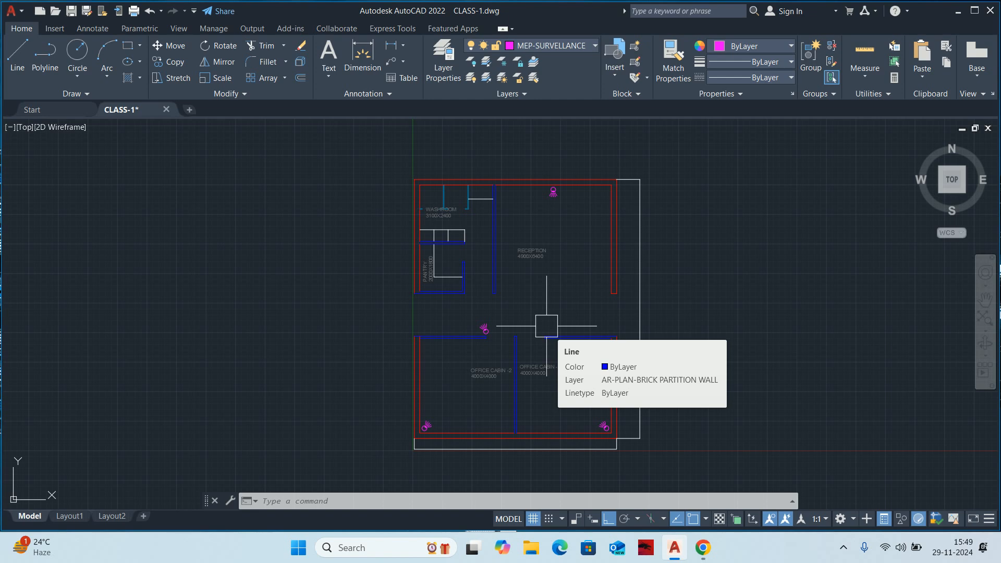
left_click(546, 326)
key("Delete")
key("Escape")
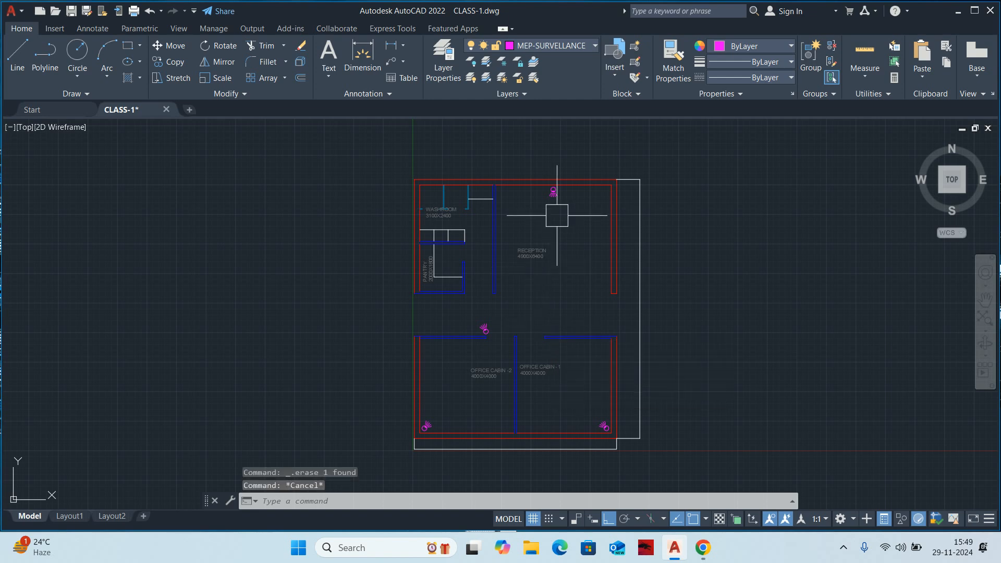
Open the CCTV block definition for editing in the Block Editor.
scroll(557, 197, "up", 2)
type("BE")
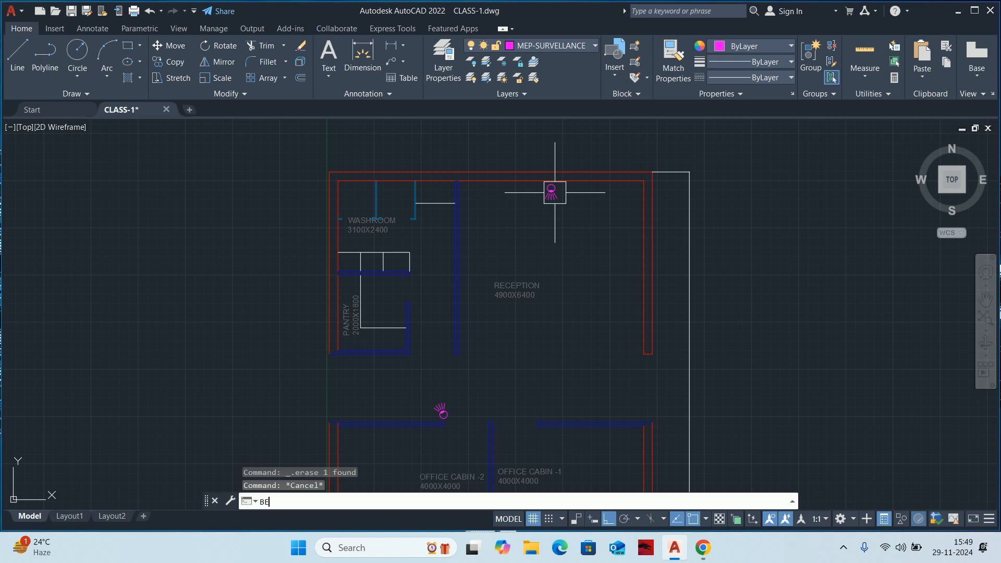
key("Return")
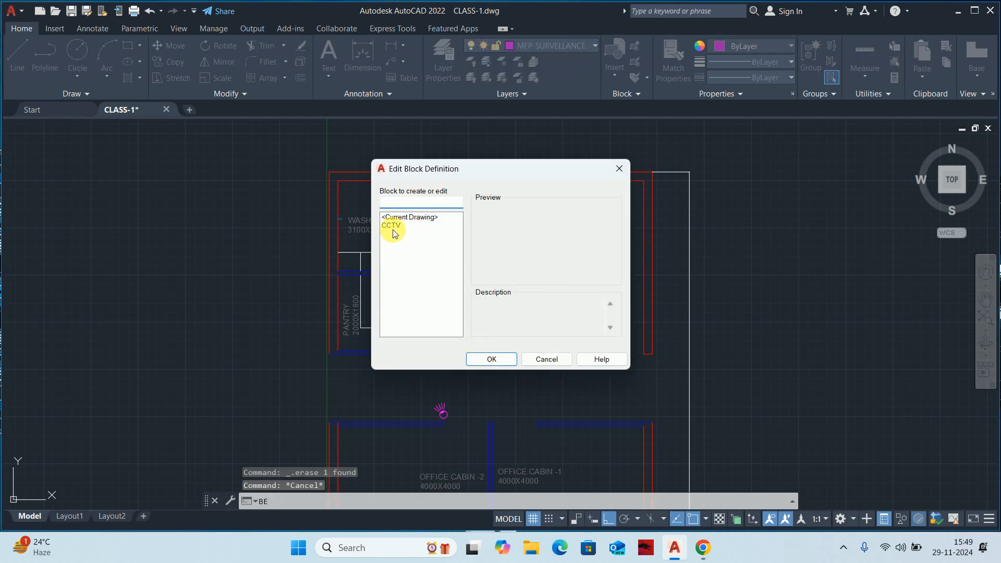
left_click(392, 225)
left_click(508, 357)
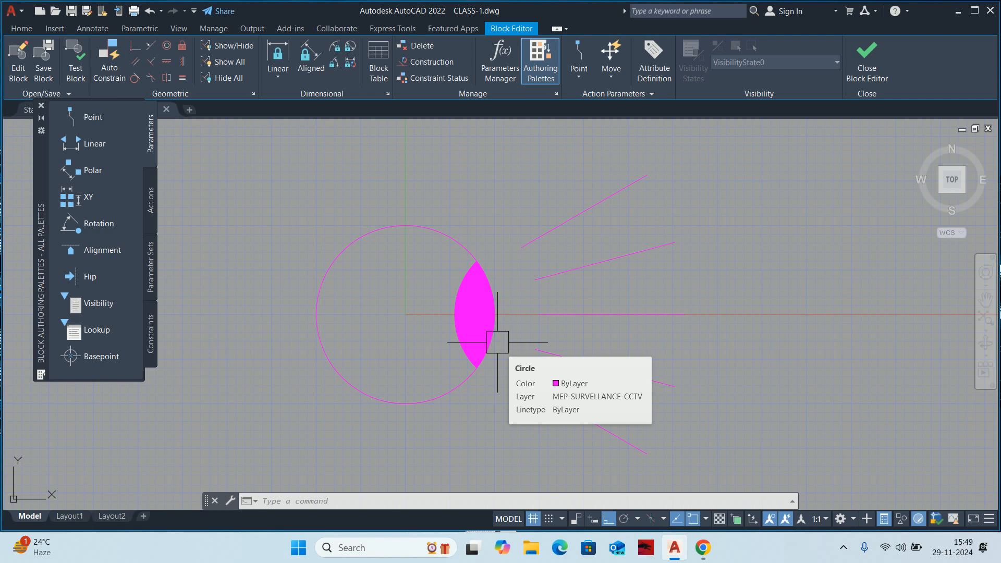
Draw a horizontal line 3000 long from the centre of the camera circle out through the lens.
scroll(532, 302, "down", 3)
type("L")
key("Return")
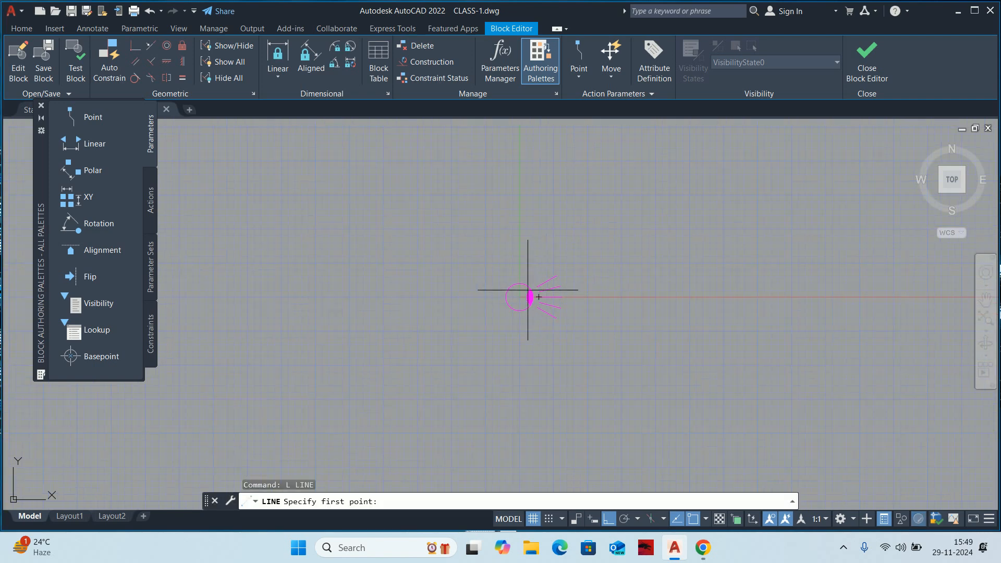
left_click(507, 306)
scroll(721, 313, "down", 4)
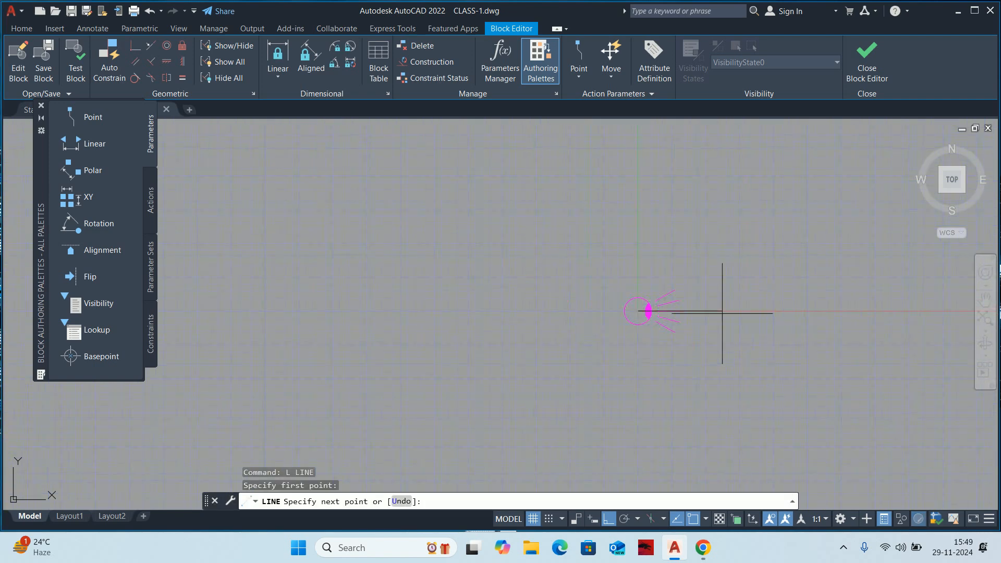
middle_click_drag(721, 313, 550, 337)
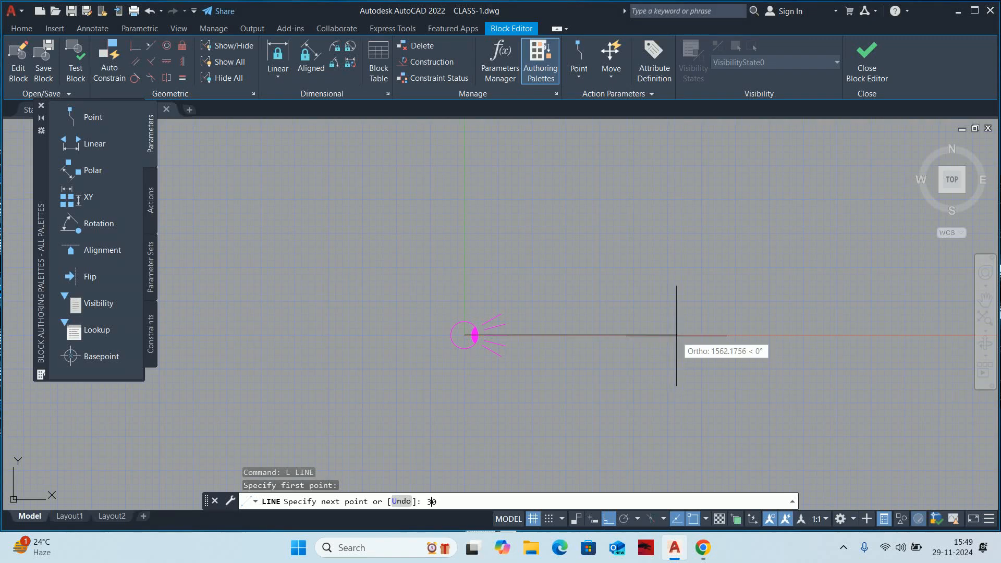
type("3000")
key("Return")
key("Escape")
key("Escape")
key("Escape")
key("Escape")
scroll(634, 341, "down", 2)
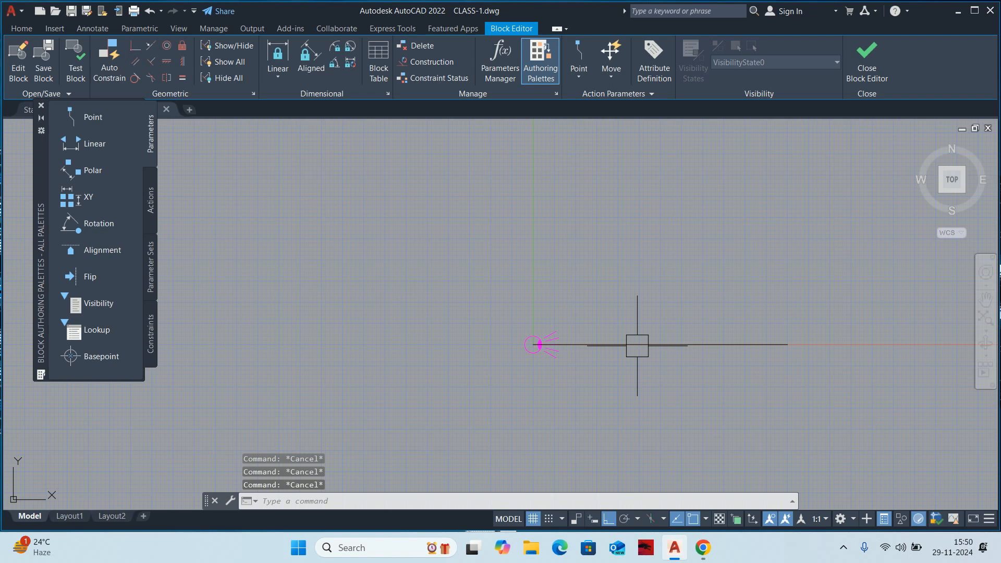
Rotate a copy of the 3000 line by 40° about the camera circle's centre.
type("ro")
key("Return")
left_click(658, 332)
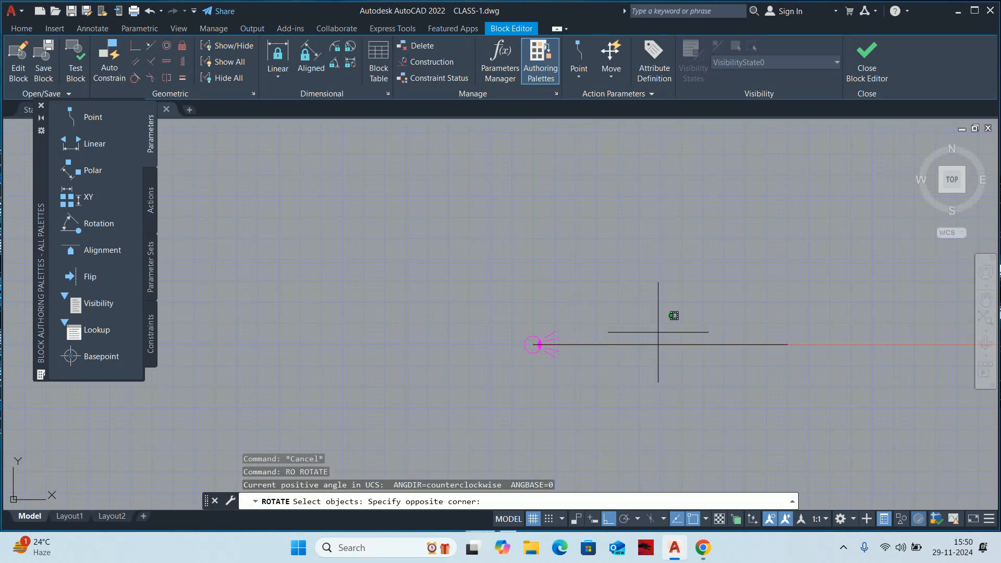
left_click(636, 353)
key("Return")
scroll(524, 344, "up", 5)
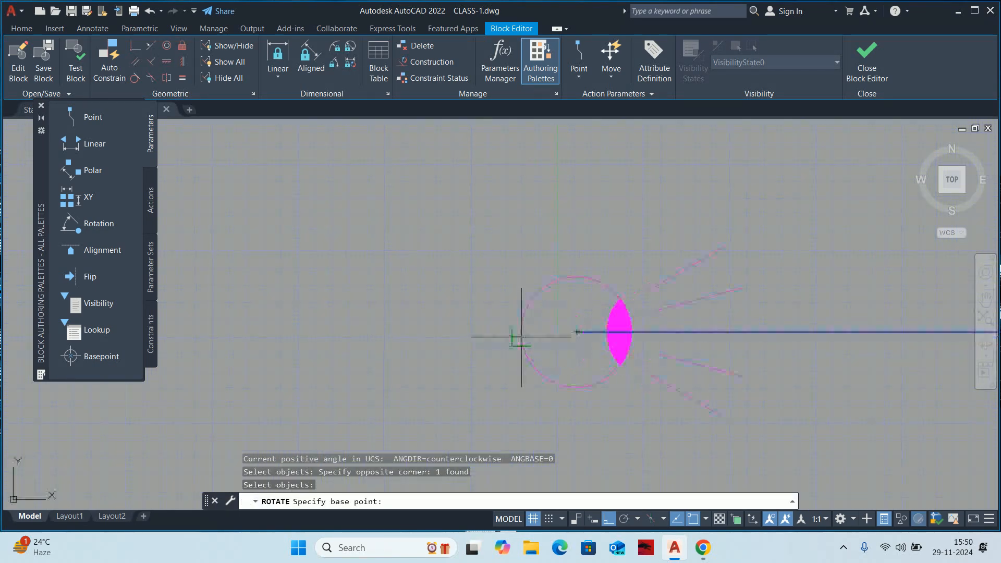
left_click(577, 332)
left_click(429, 501)
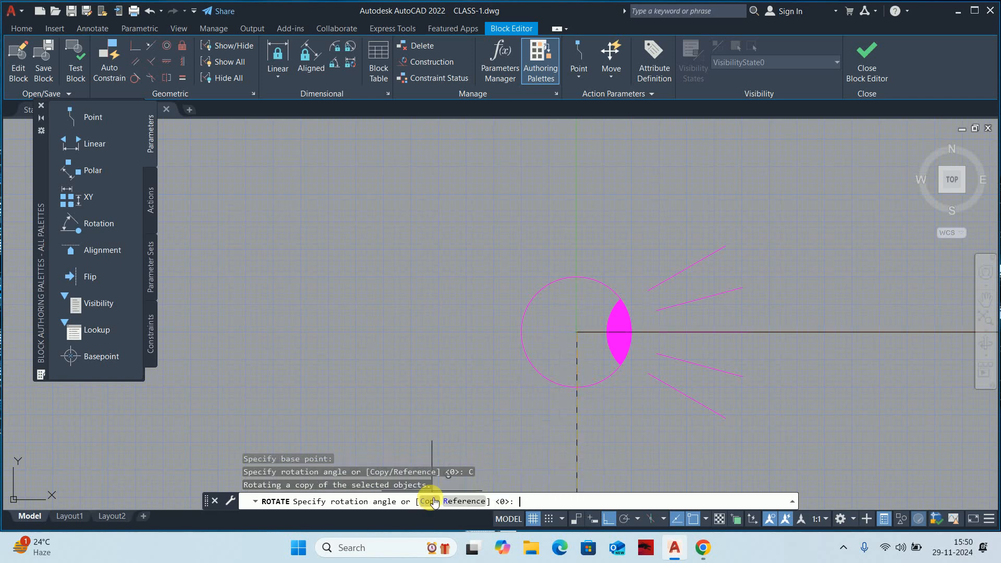
scroll(562, 401, "down", 4)
type("40")
key("Return")
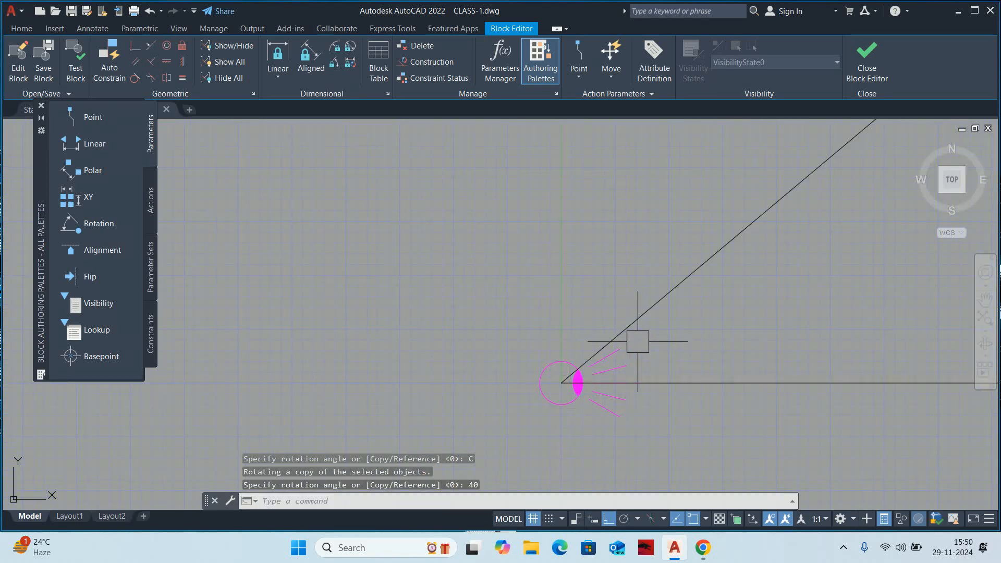
Mirror the 40° line across the horizontal centre line, keeping the original.
scroll(685, 345, "down", 2)
key("Escape")
key("Escape")
key("Return")
left_click(708, 275)
key("Return")
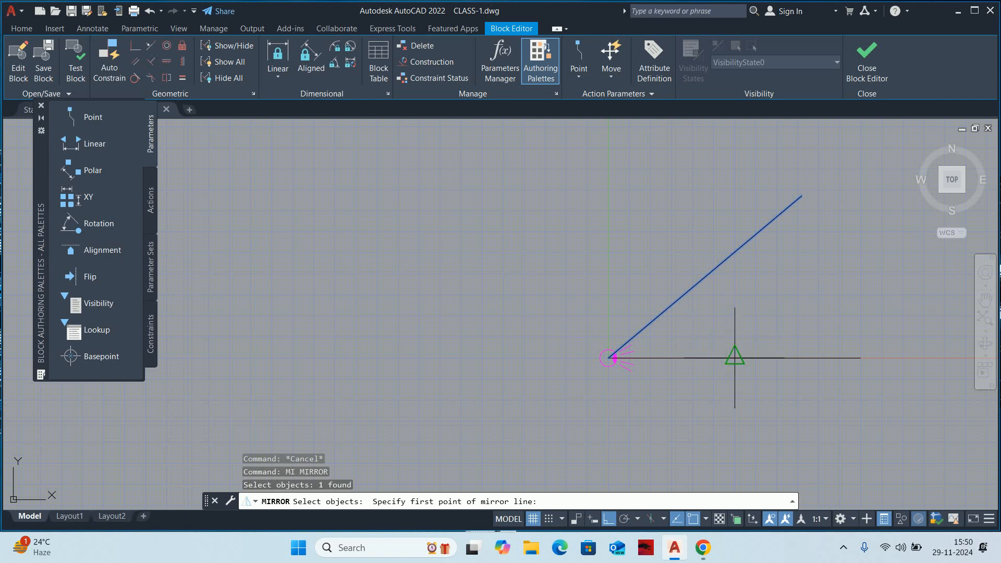
left_click(753, 358)
left_click(826, 359)
key("Escape")
scroll(746, 361, "down", 3)
middle_click_drag(747, 362, 716, 358)
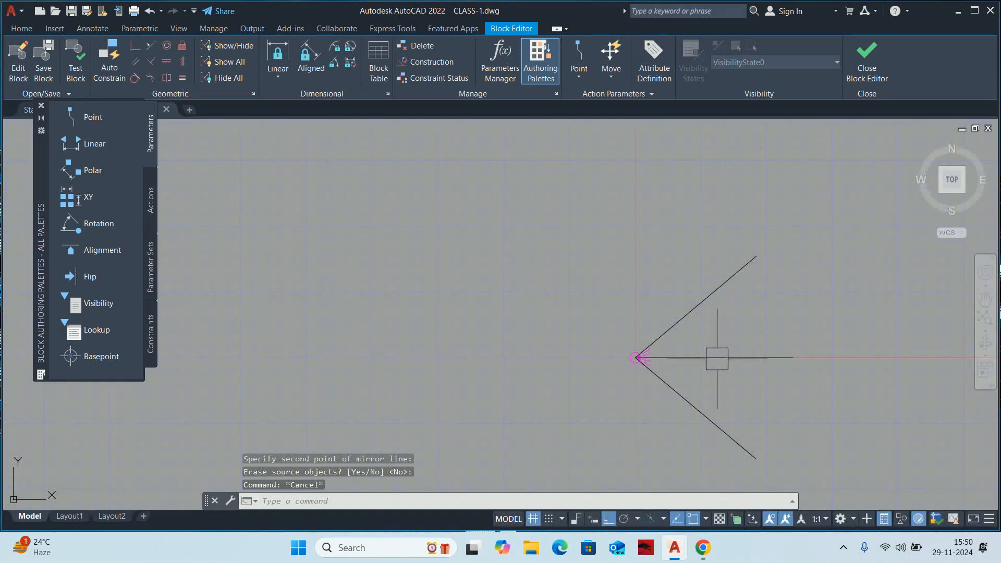
Draw a circle centred on the camera circle's centre and passing through the outer end of the upper angled line.
type("C")
key("Return")
scroll(636, 353, "up", 4)
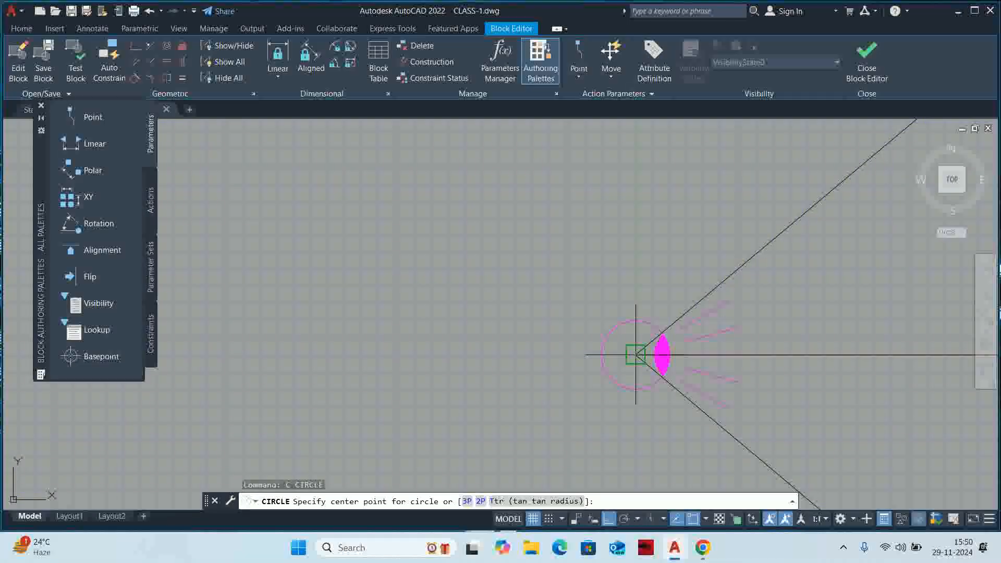
left_click(636, 353)
middle_click_drag(756, 299, 638, 386)
scroll(638, 386, "down", 4)
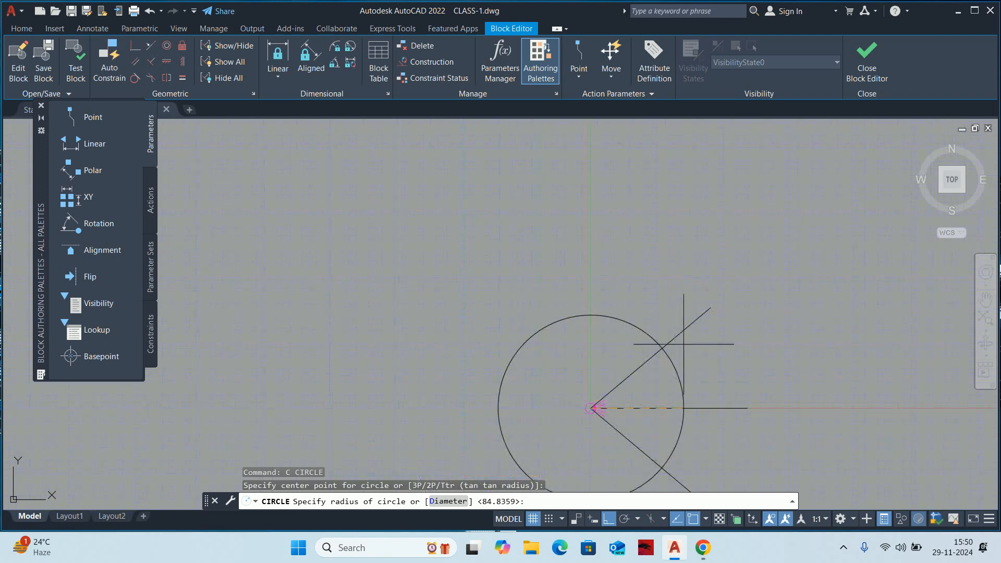
left_click(710, 308)
key("Escape")
key("Escape")
Trim away the part of the large circle outside the two angled lines, leaving a viewing sector.
left_click(696, 411)
key("Escape")
type("tr")
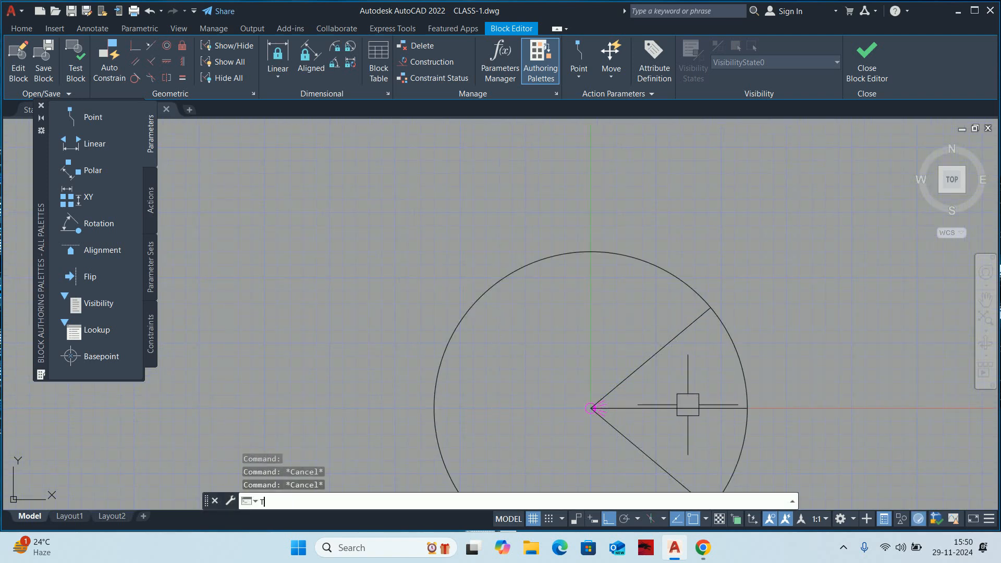
key("Return")
left_click(526, 262)
scroll(544, 329, "down", 4)
key("Escape")
key("Escape")
scroll(625, 381, "up", 5)
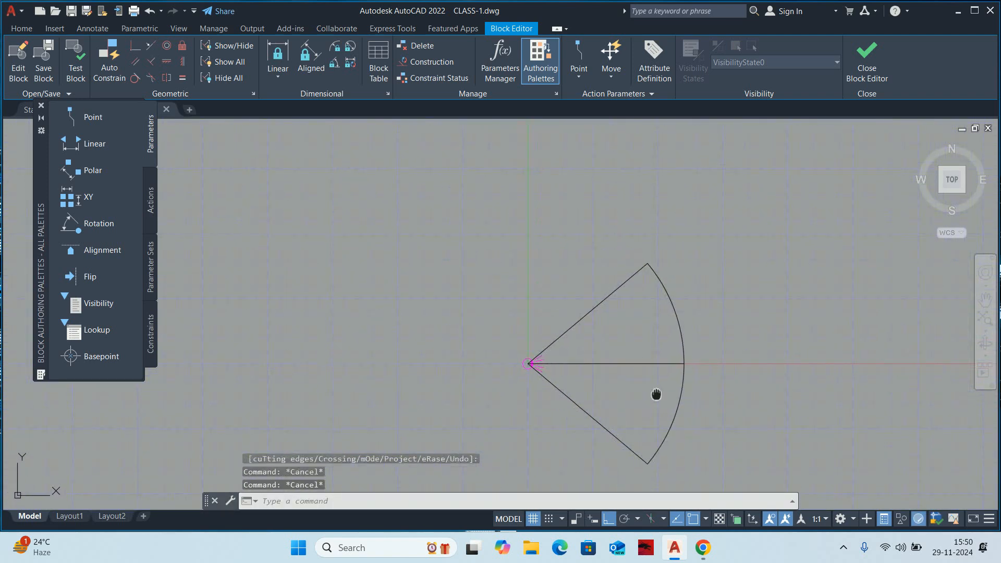
Hatch both halves of the viewing sector and open the full hatch settings.
key("Escape")
type("H")
key("Return")
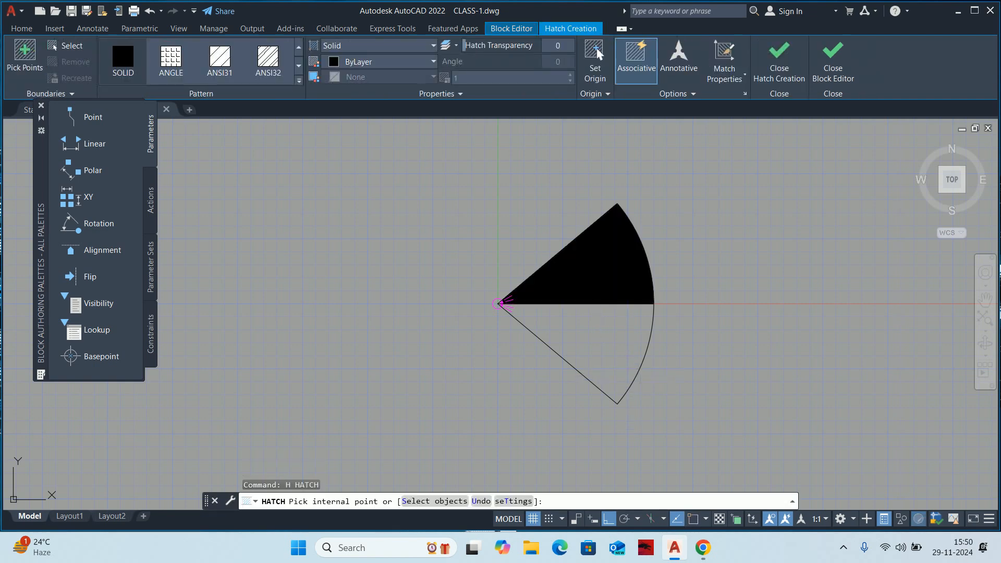
left_click(584, 292)
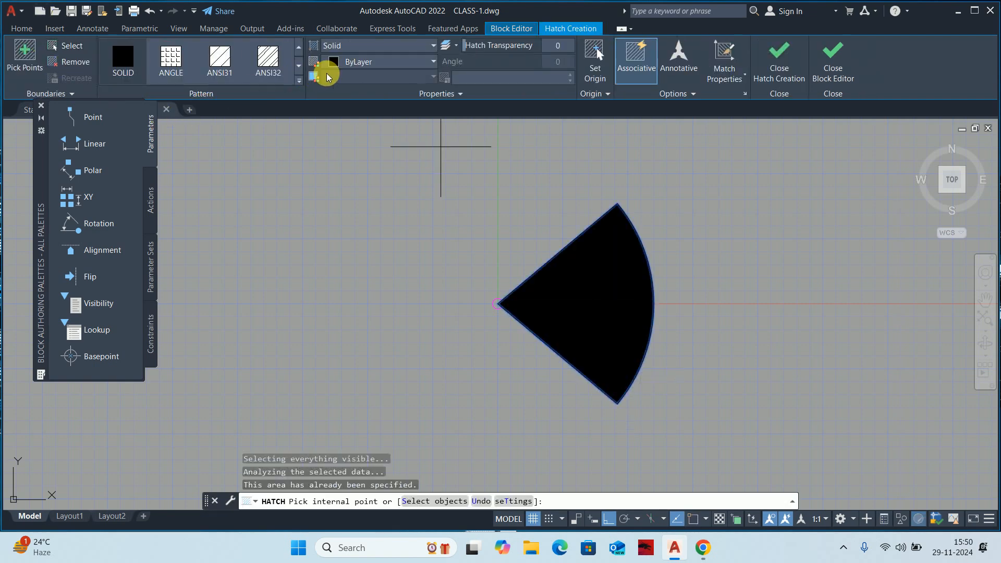
left_click(225, 77)
type("T")
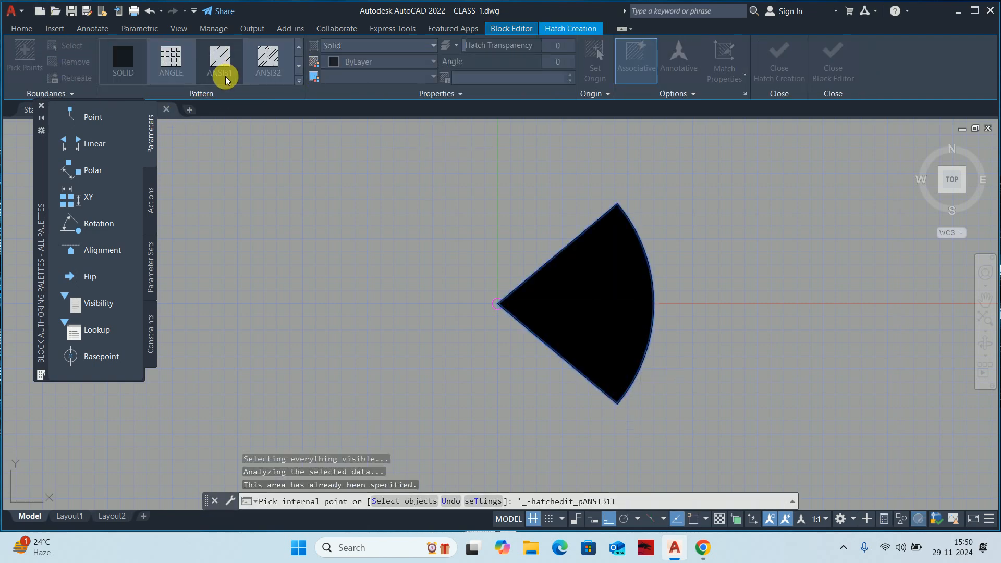
key("Return")
left_click(313, 74)
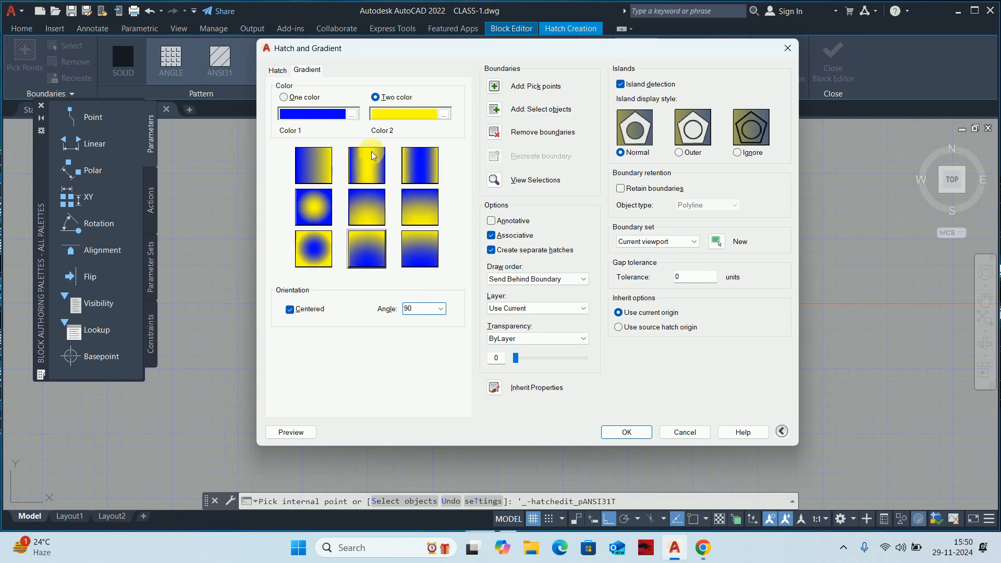
left_click(358, 116)
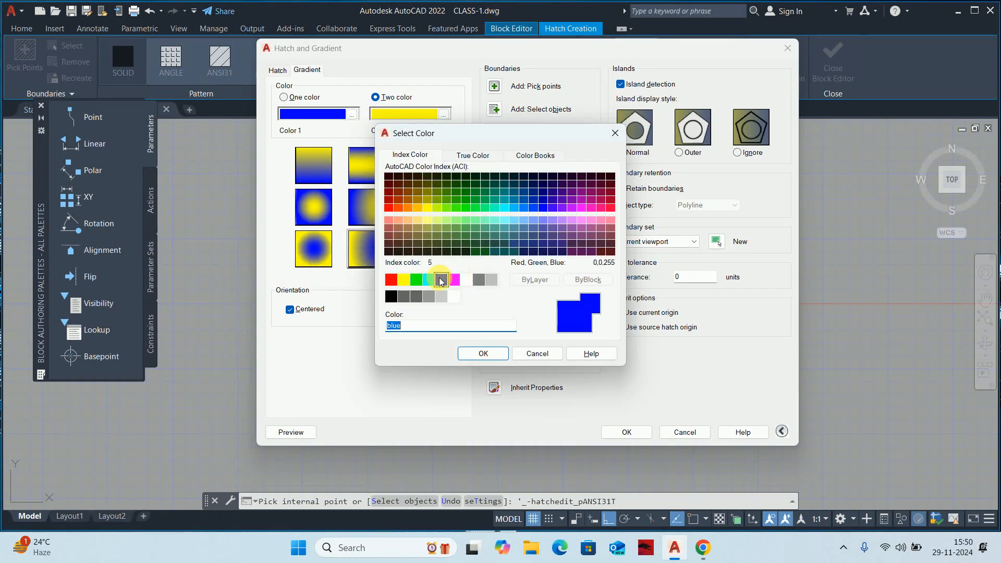
left_click(459, 155)
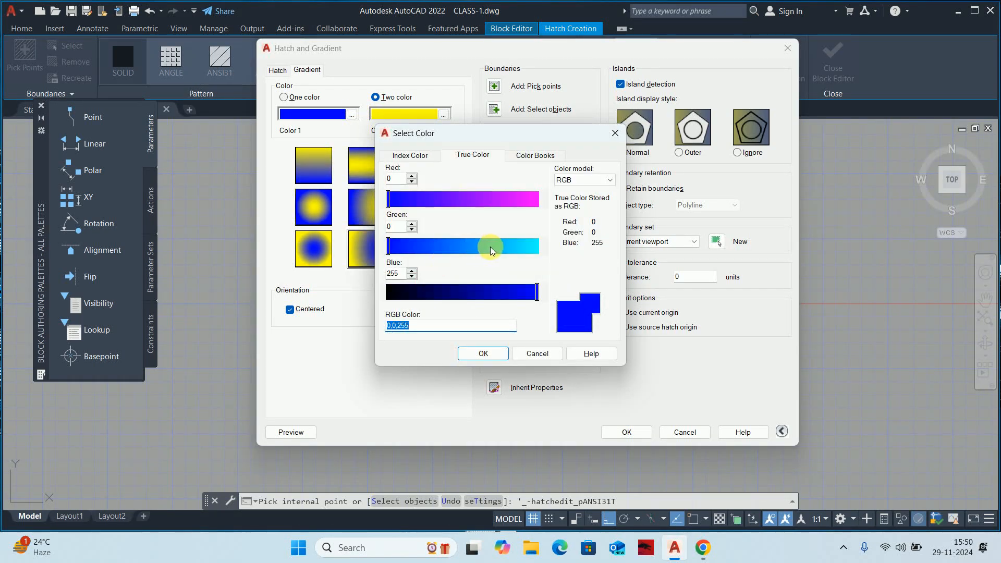
left_click(509, 247)
left_click_drag(511, 249, 524, 247)
left_click(526, 298)
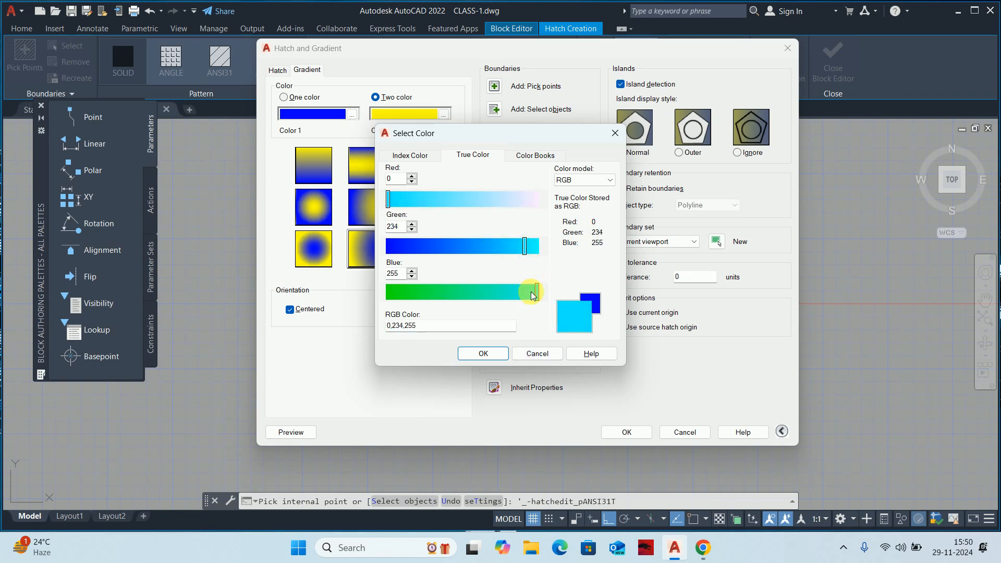
left_click(534, 353)
Set the hatch pattern to the predefined AR-SAND.
left_click(278, 71)
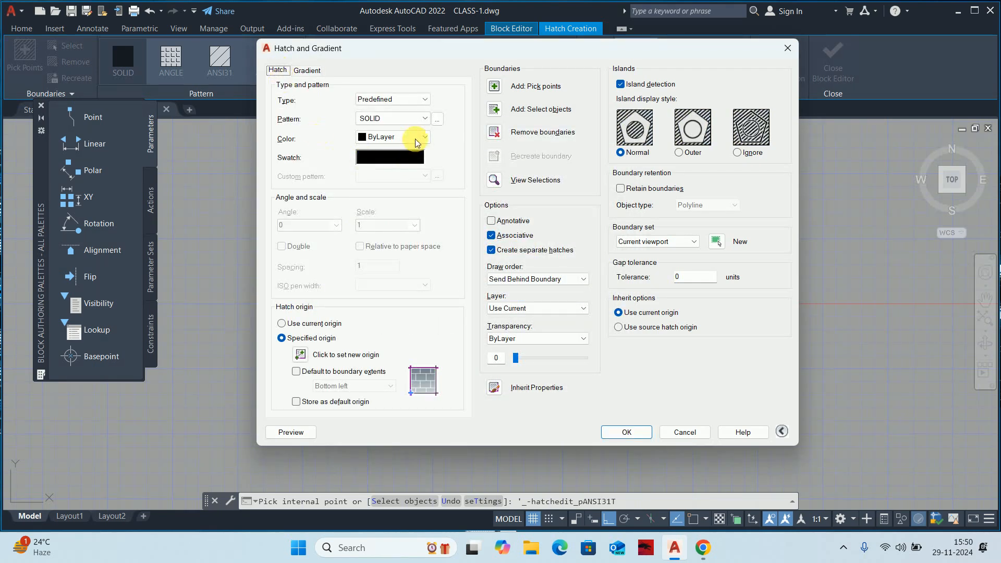
left_click(437, 120)
scroll(365, 162, "down", 2)
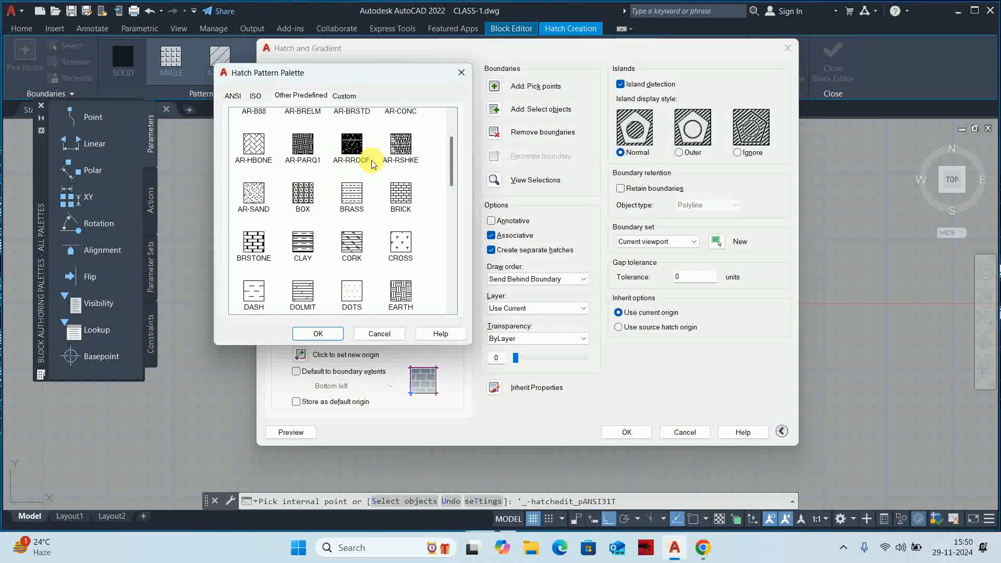
left_click(254, 194)
left_click(315, 334)
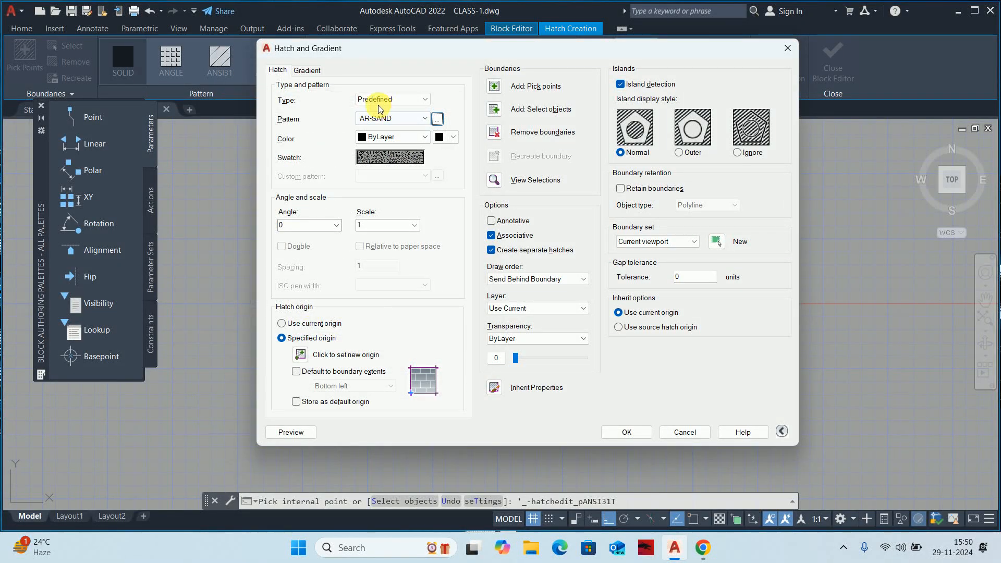
Set the hatch colour to the pale cyan true colour 205,255,255.
left_click(426, 137)
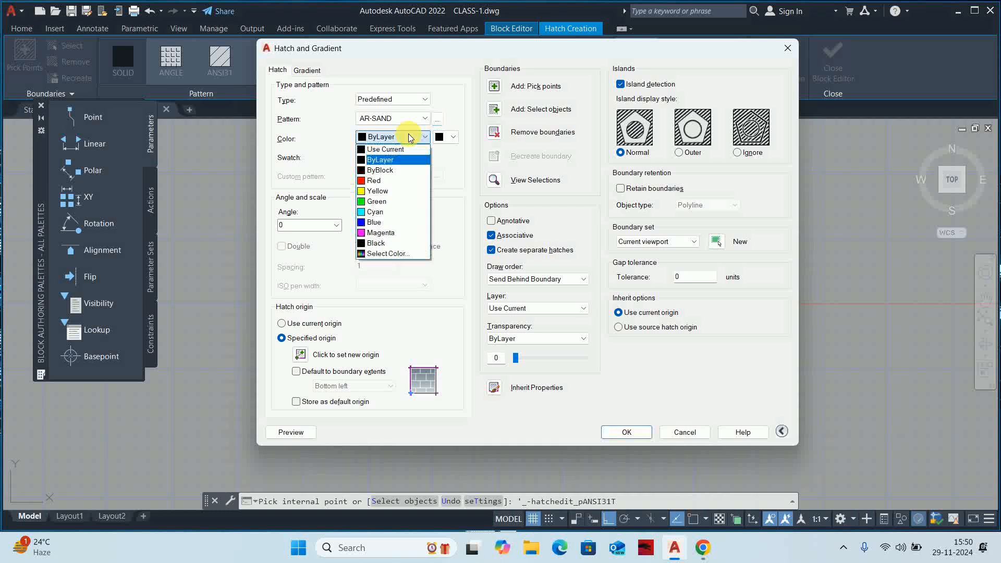
left_click(381, 214)
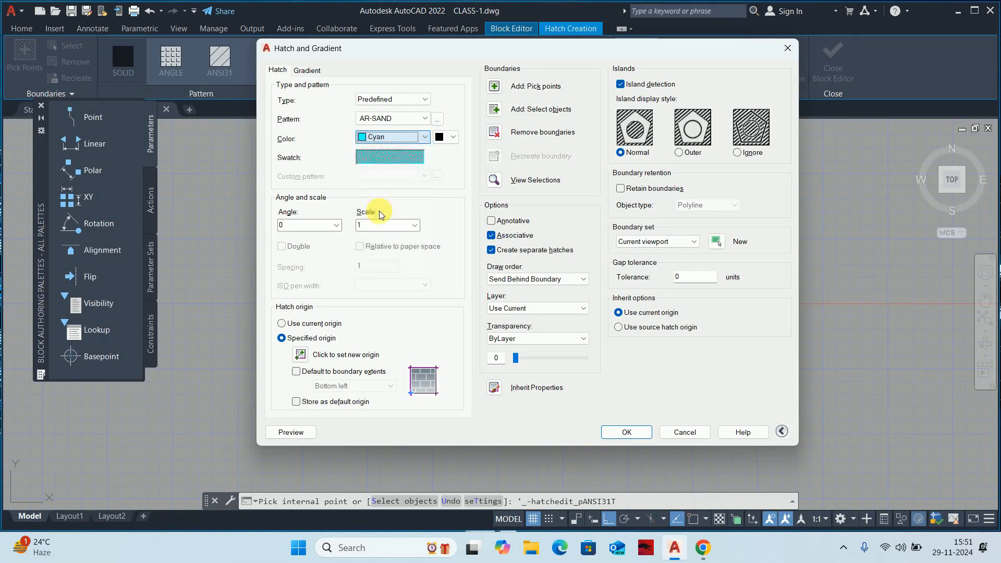
left_click(414, 139)
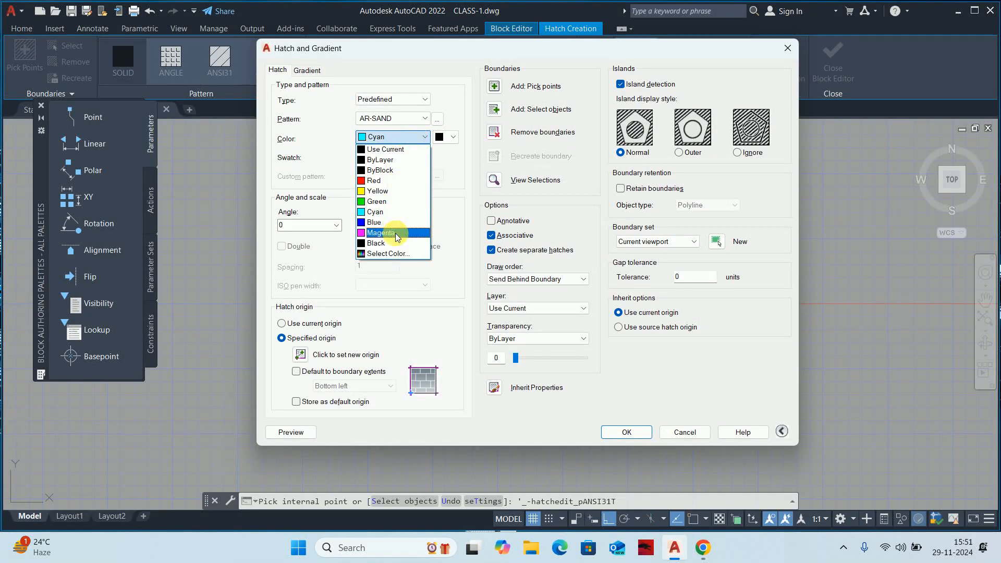
left_click(388, 254)
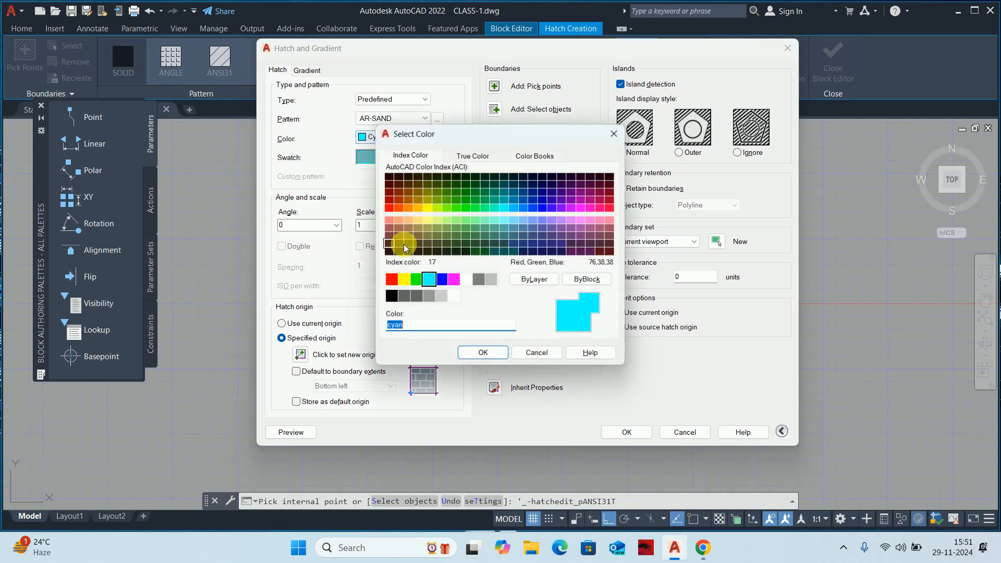
left_click(476, 156)
left_click_drag(474, 201, 495, 200)
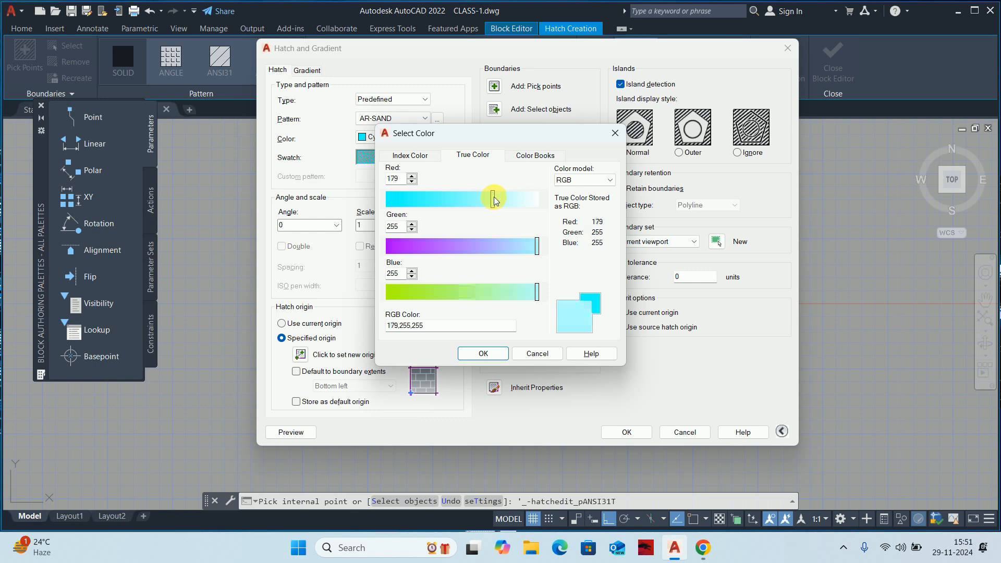
left_click(481, 353)
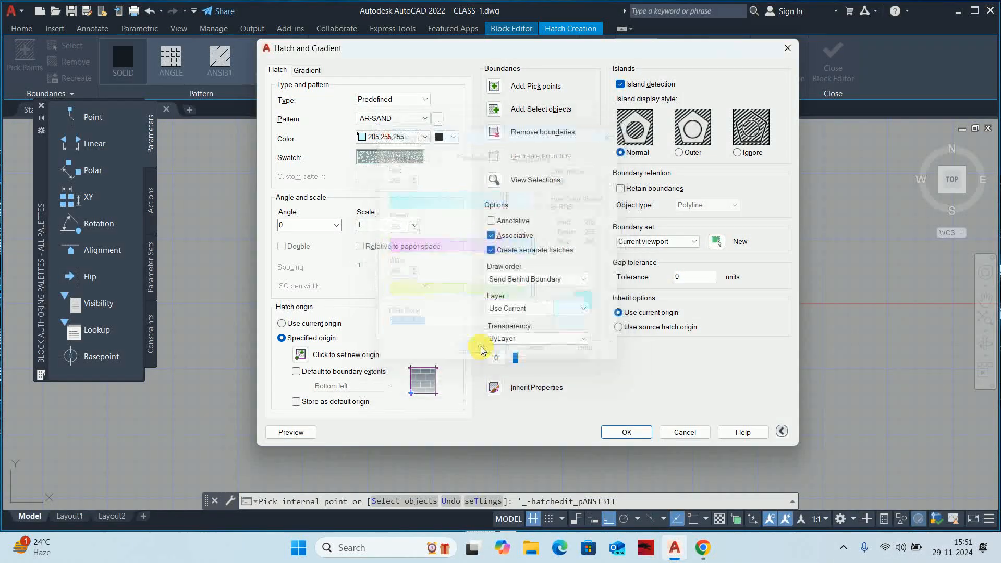
Accept the hatch settings with no background colour and complete the hatch in the viewing sector.
left_click(442, 137)
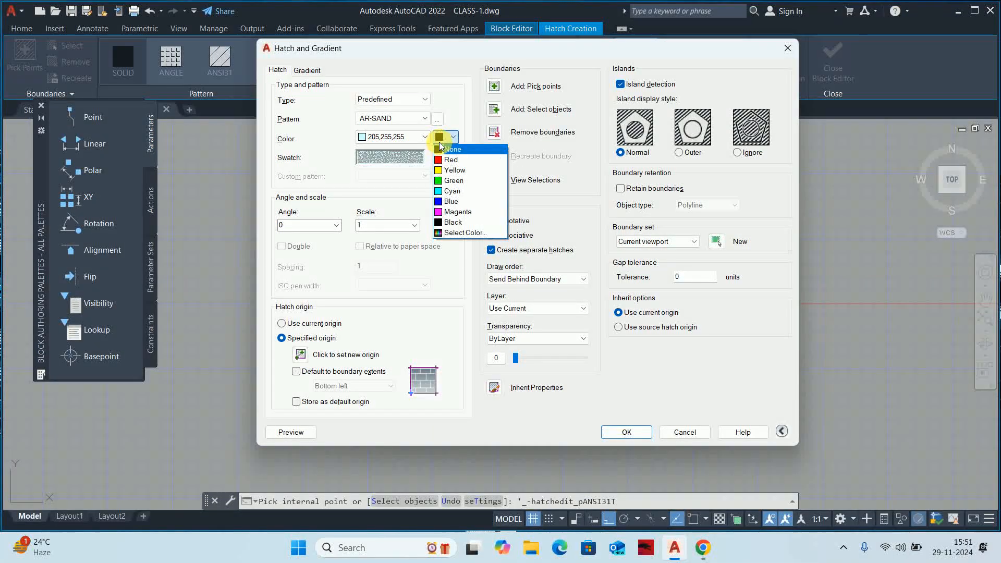
left_click(631, 431)
left_click(634, 437)
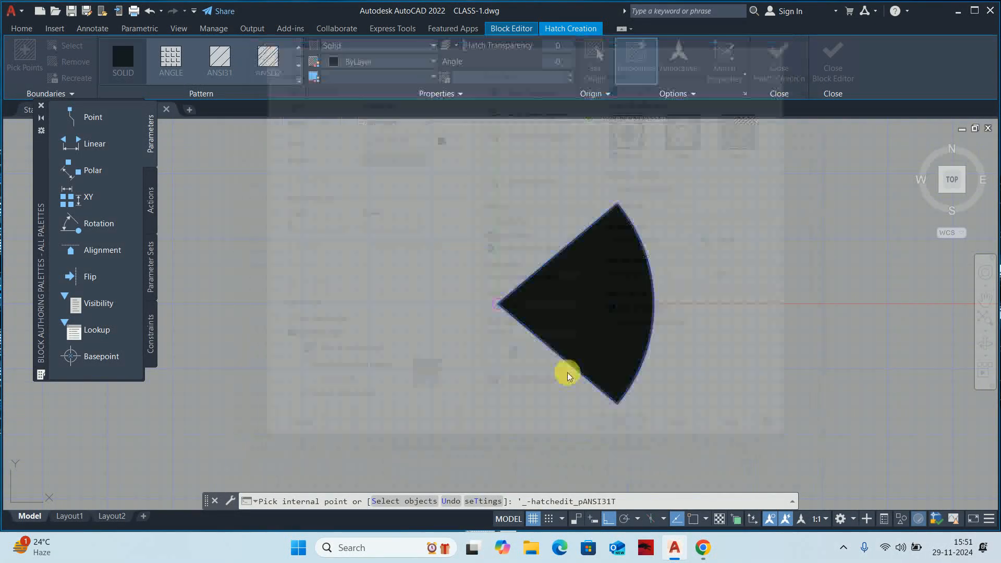
scroll(551, 288, "up", 6)
key("Return")
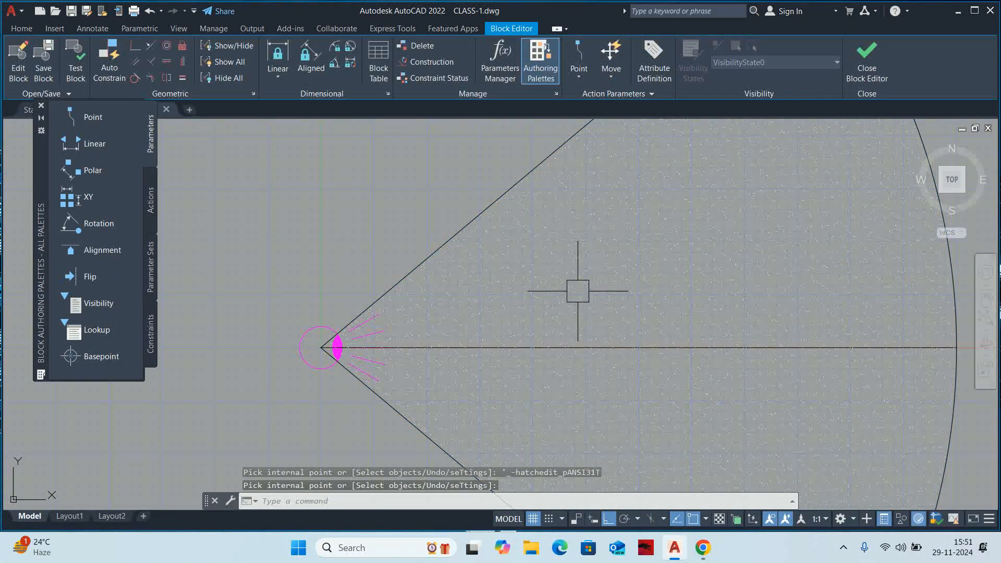
Try a scale of 10 on the sector hatch and settle on a scale of 3.
left_click(577, 288)
left_click(701, 306)
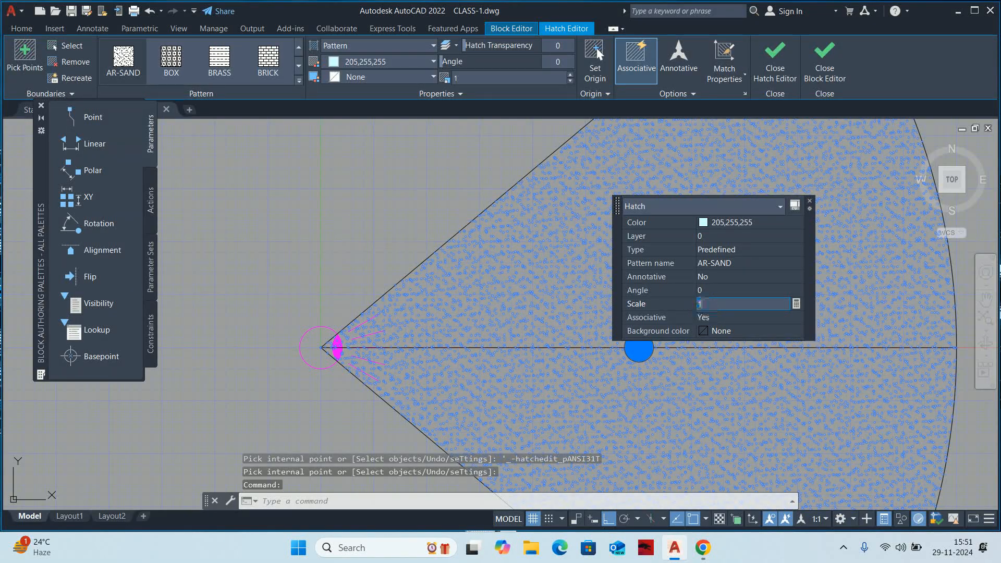
type("10")
left_click(701, 307)
left_click(716, 307)
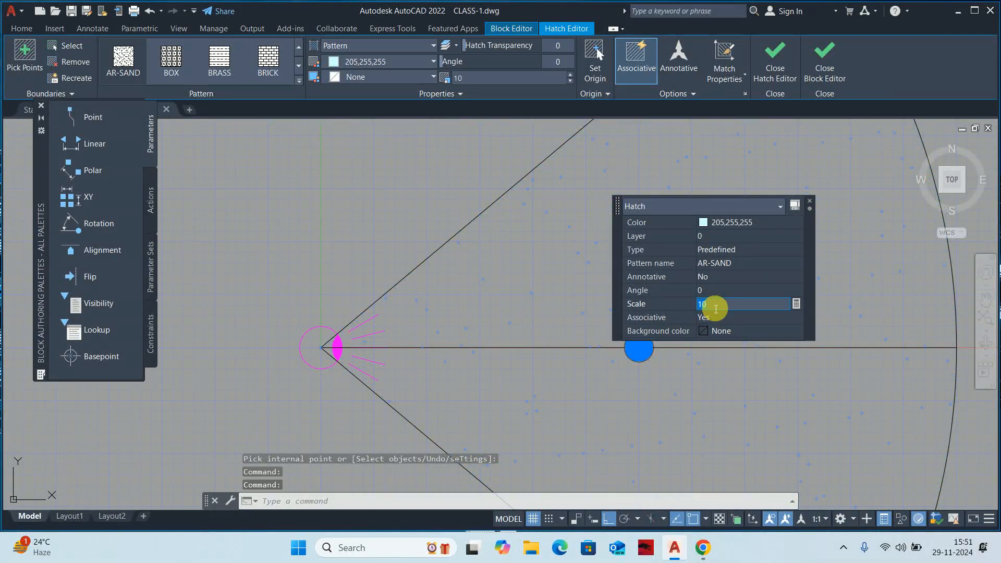
left_click(708, 306)
key("Escape")
key("Escape")
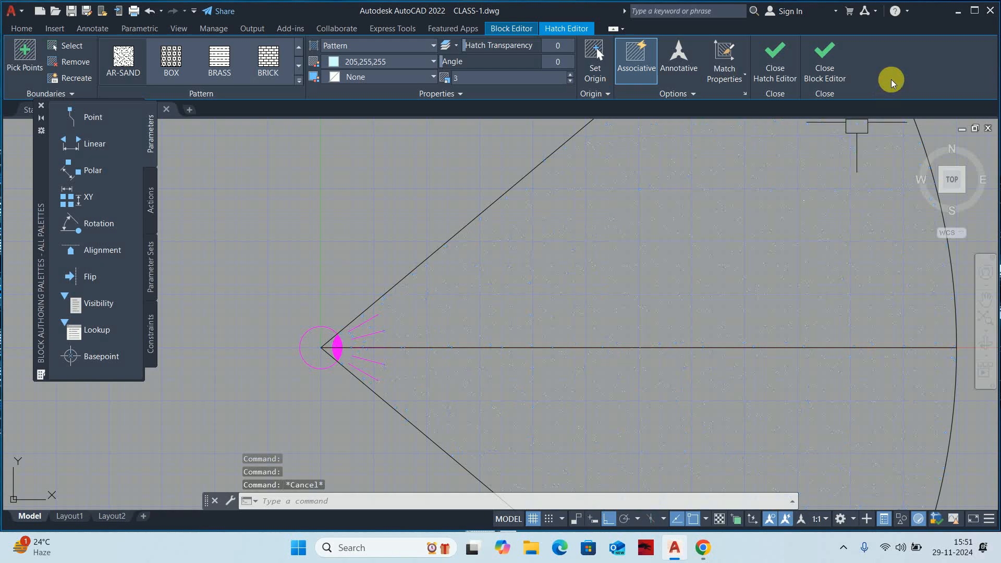
Close the Block Editor and save the changes to the CCTV block.
left_click(851, 62)
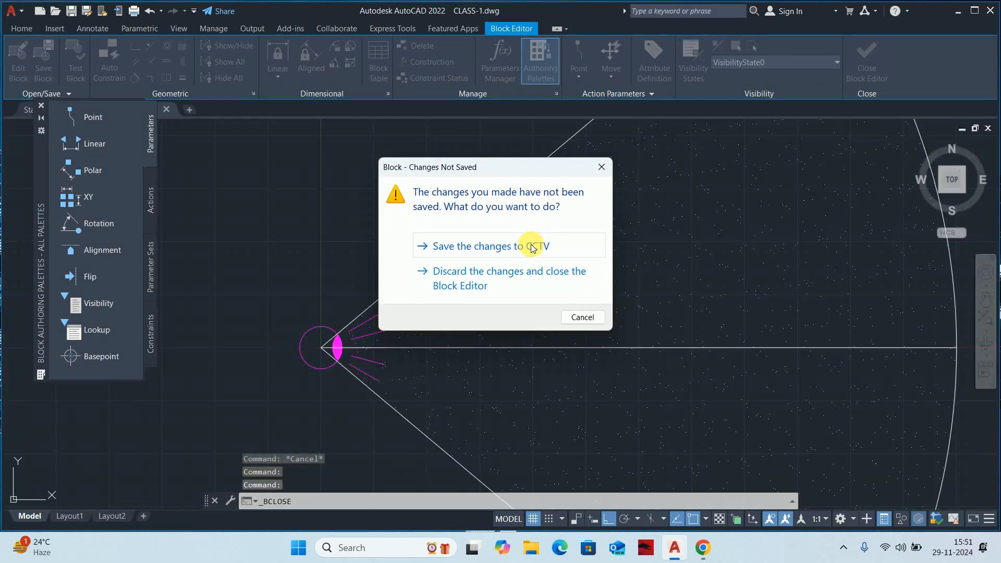
left_click(533, 245)
scroll(518, 256, "up", 2)
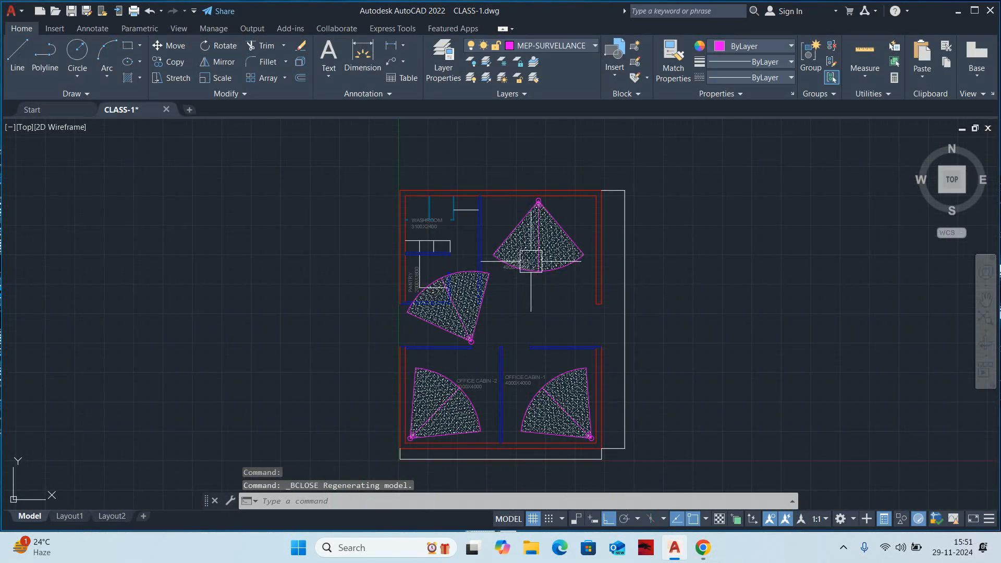
key("Escape")
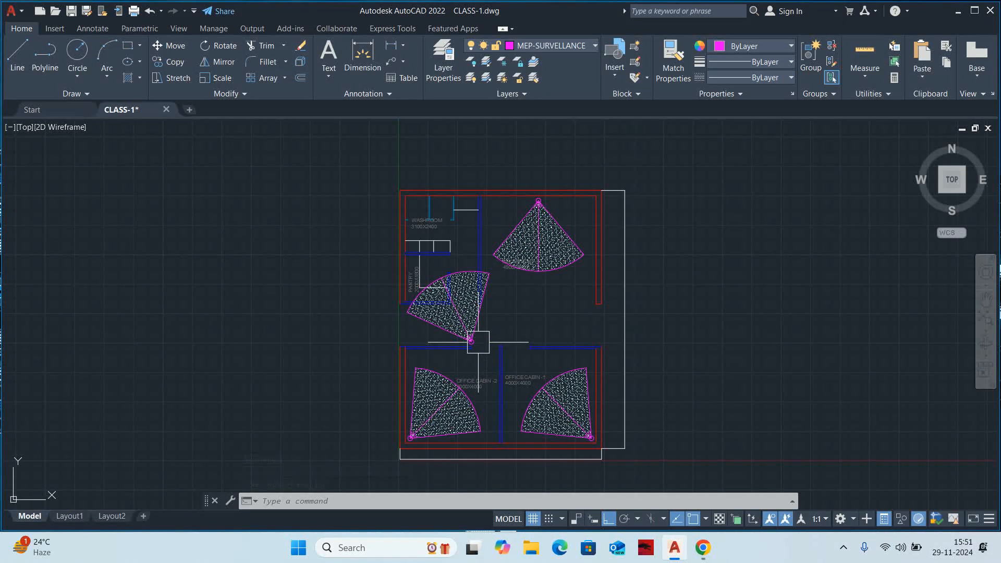
Reopen the CCTV block definition for editing from the camera beside the pantry.
left_click(458, 305)
type("BE")
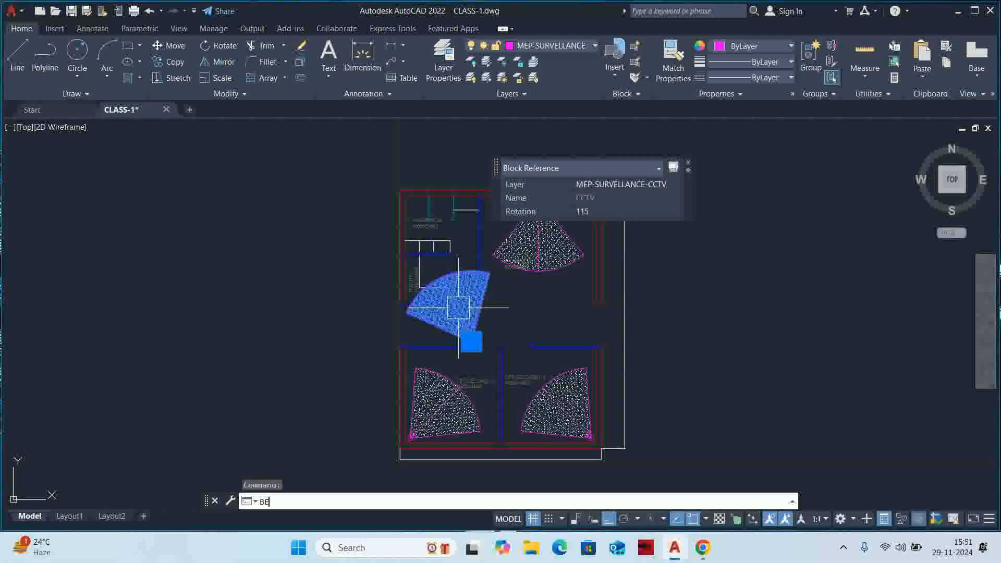
key("Return")
left_click(486, 354)
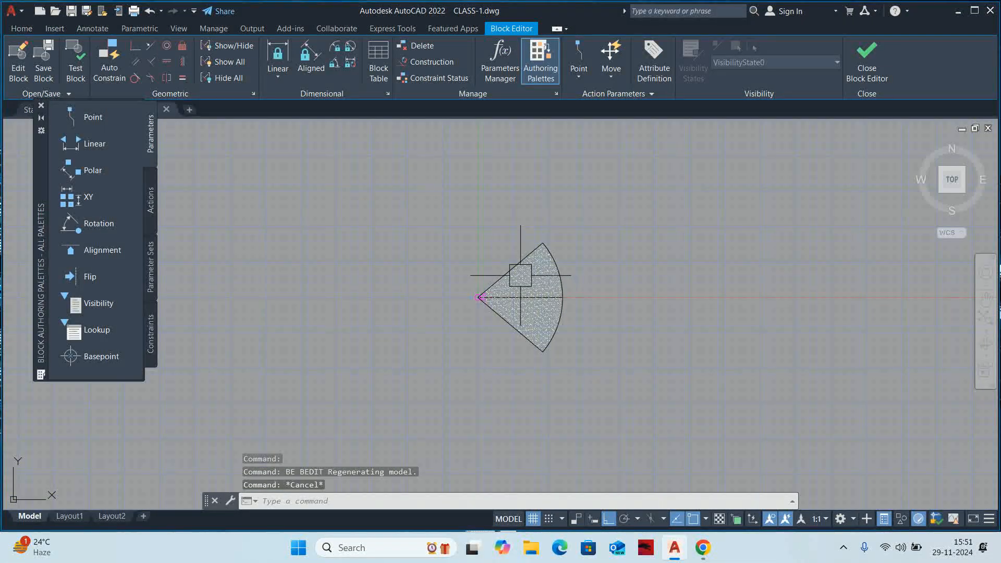
key("Escape")
key("Escape")
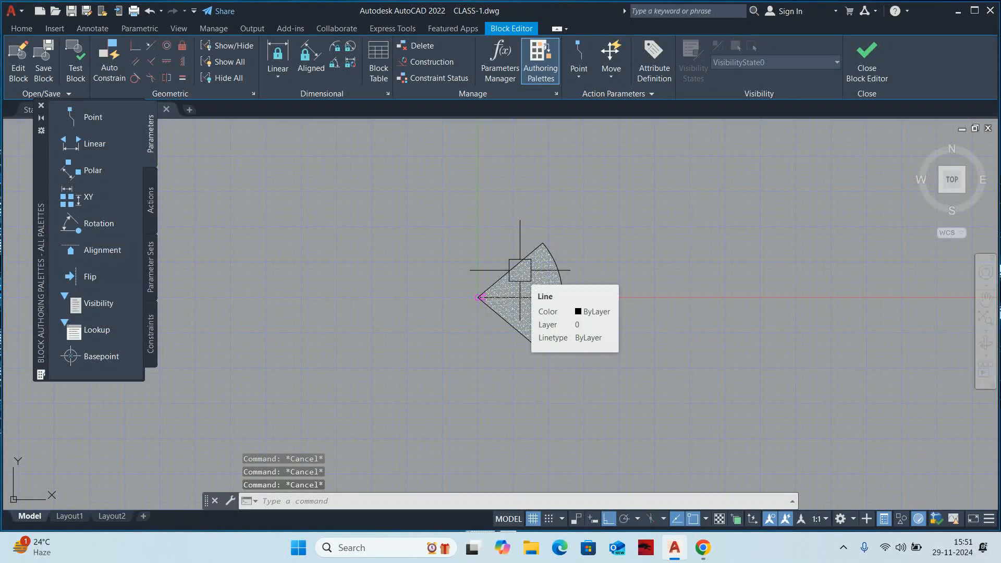
Offset the sector's arc outward by 3000.
type("o")
key("Return")
type("300")
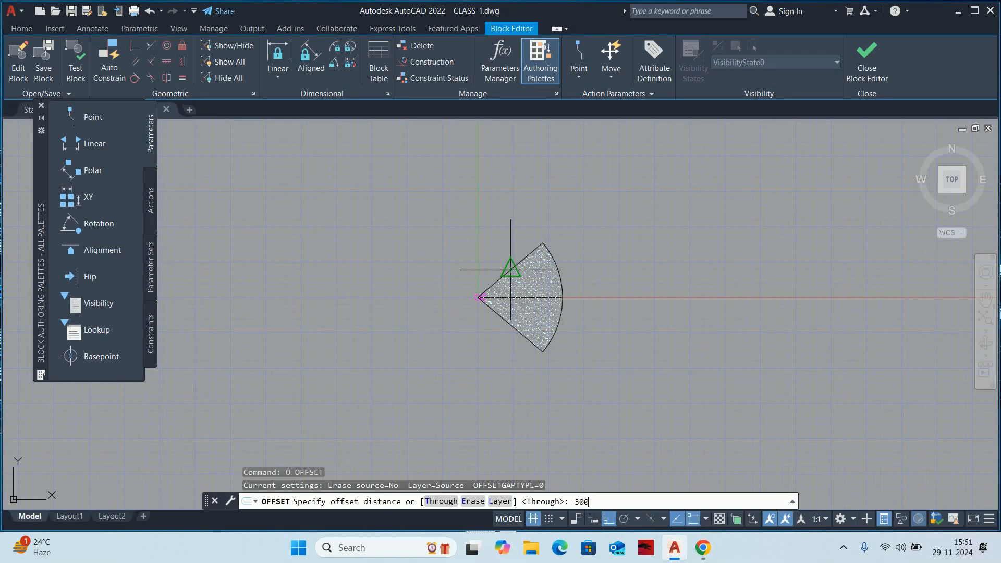
type("0")
key("Return")
left_click(558, 276)
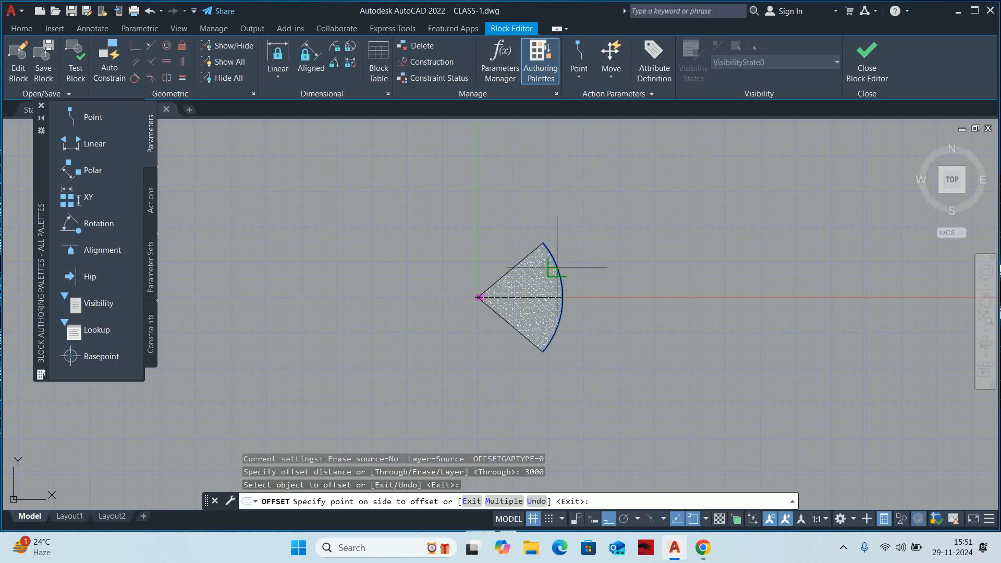
left_click(597, 252)
key("Return")
Extend both angled lines to the offset arc and erase the inner arc.
type("ex")
key("Return")
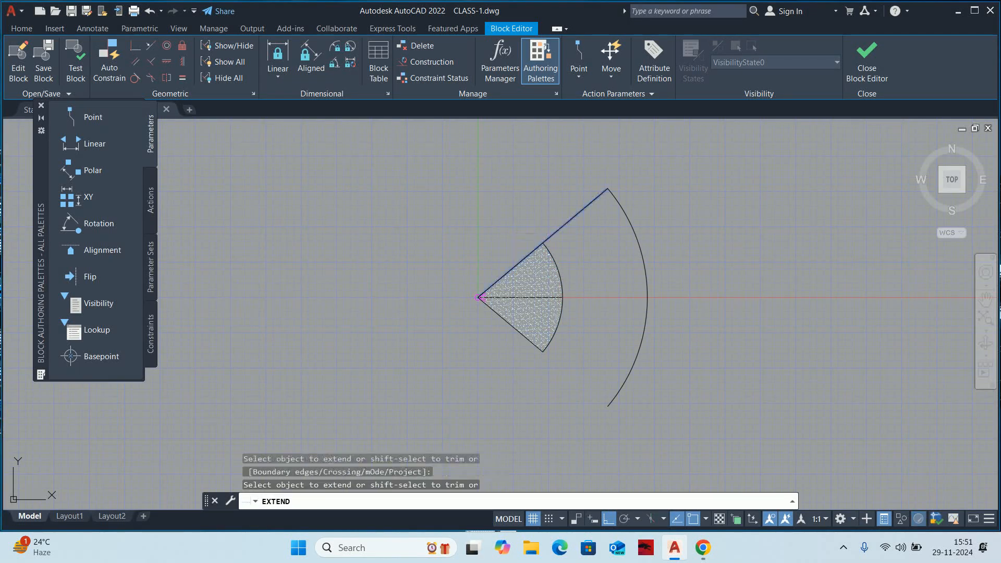
left_click(520, 248)
left_click(530, 352)
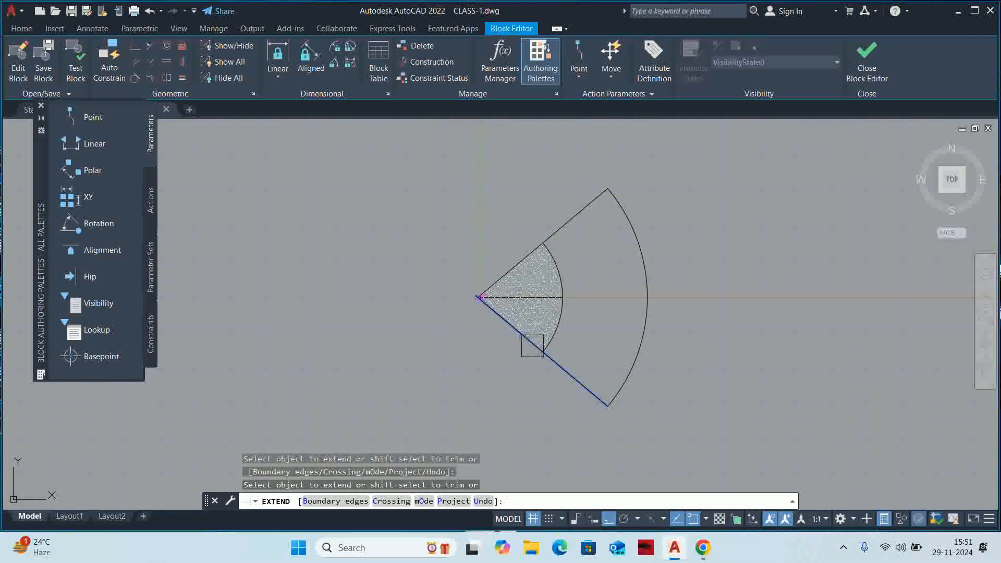
key("Escape")
left_click(555, 326)
key("Delete")
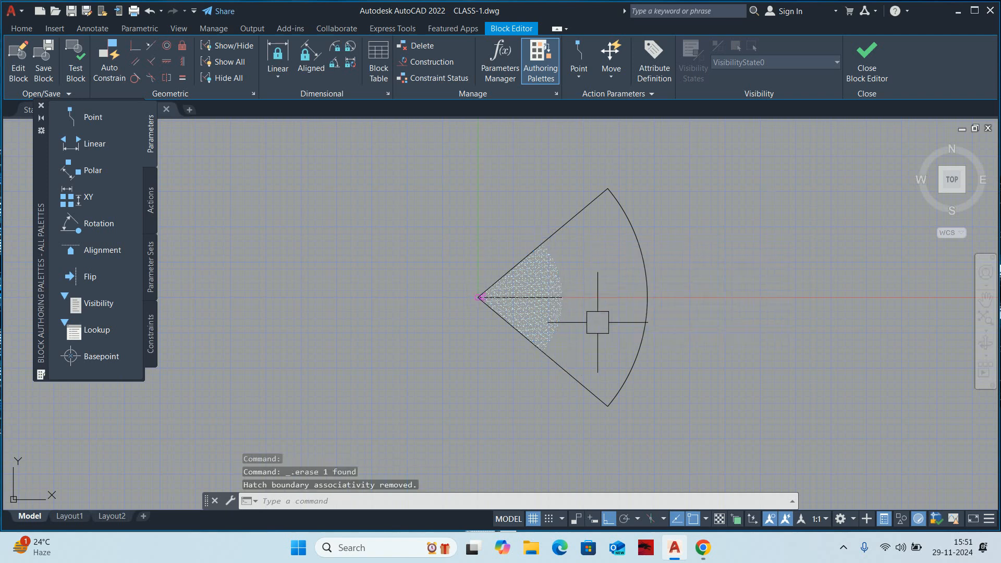
Stretch the hatch's arc midpoint and both outer corners to the enlarged sector's arc and line ends.
left_click(569, 269)
left_click(562, 297)
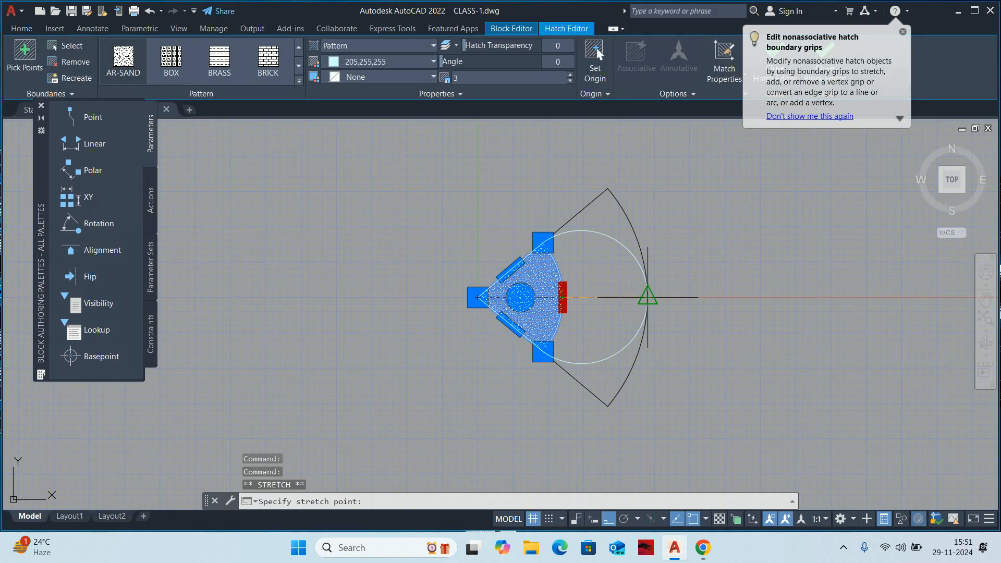
left_click(647, 297)
left_click(542, 241)
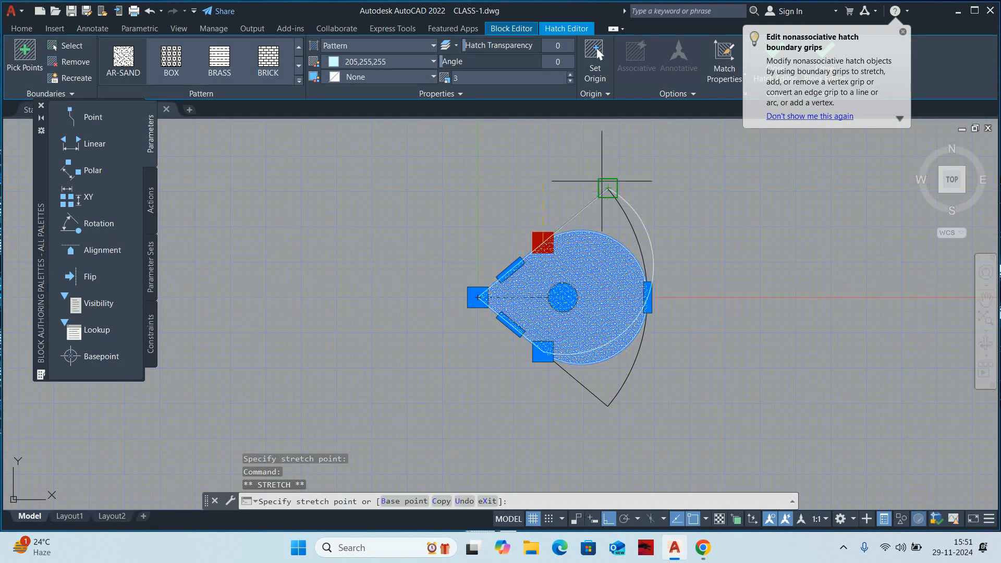
left_click(600, 189)
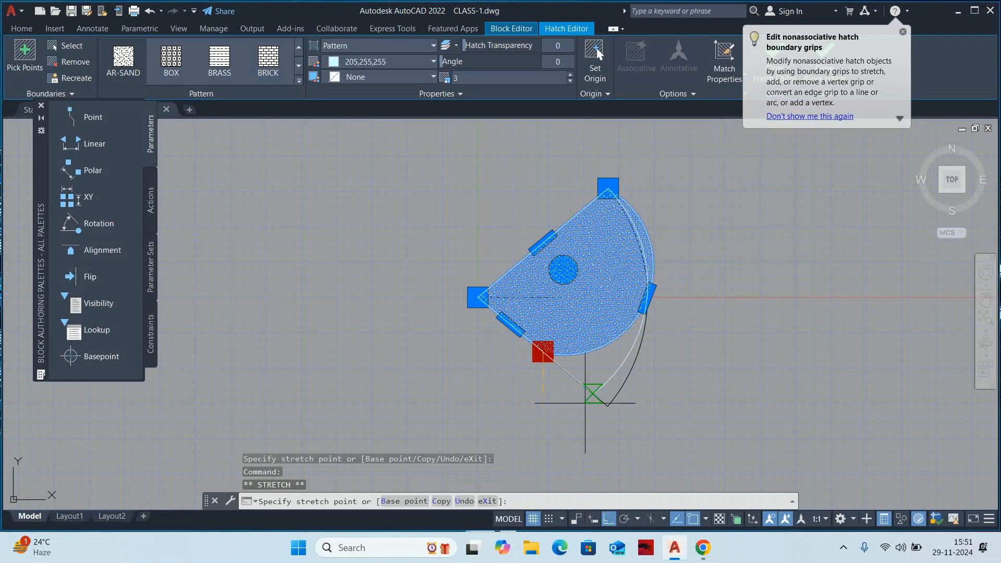
left_click(607, 405)
key("Escape")
key("Escape")
Stretch the sector's horizontal centre line out to the enlarged arc.
scroll(548, 298, "up", 4)
scroll(549, 298, "up", 3)
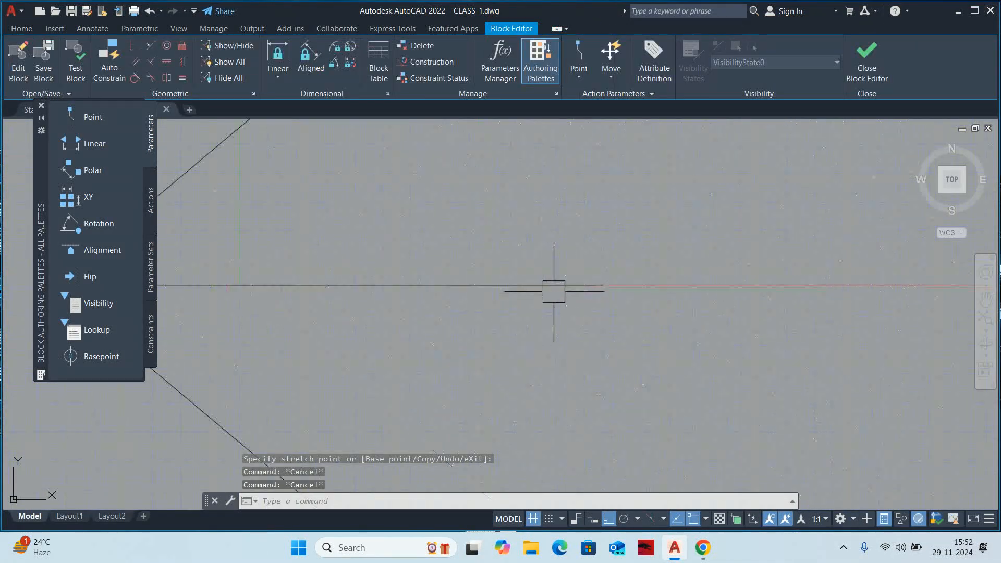
left_click(574, 282)
key("Escape")
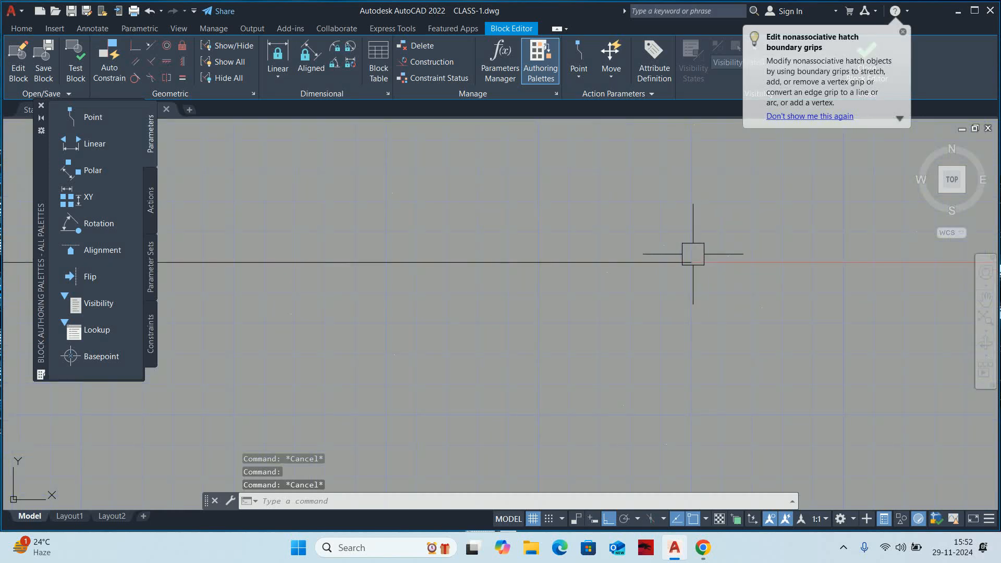
left_click(692, 256)
key("Escape")
left_click(622, 264)
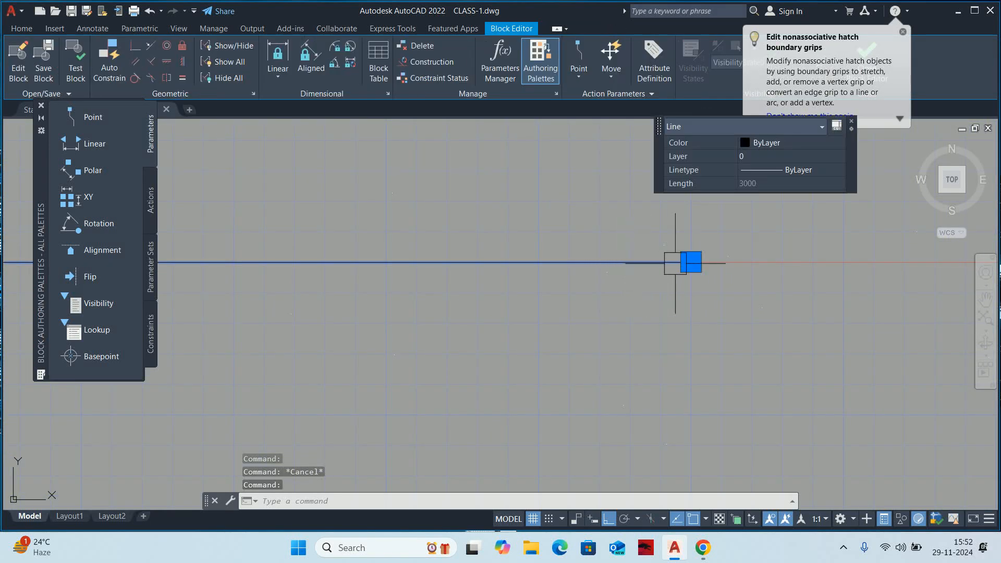
left_click(689, 262)
scroll(683, 274, "down", 8)
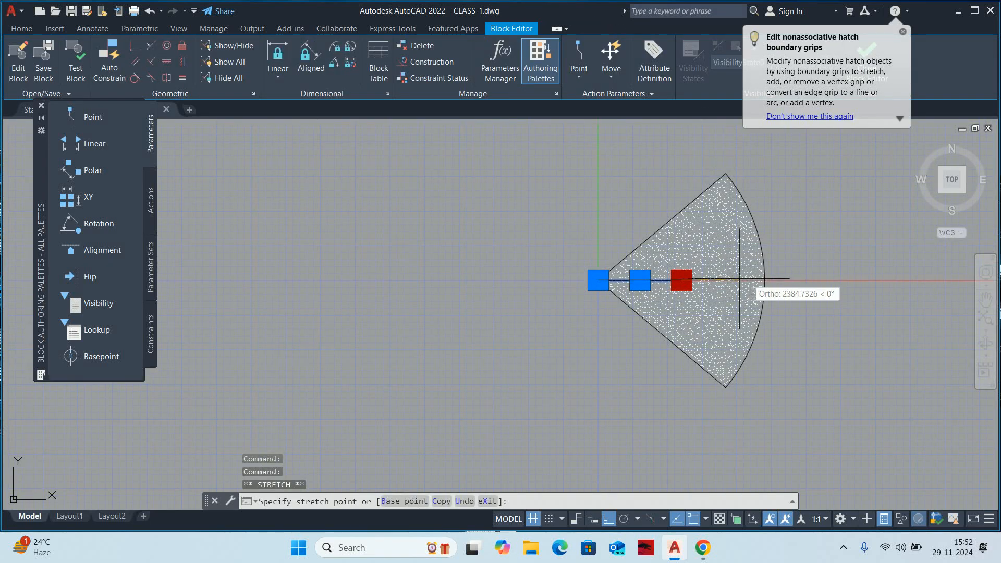
key("Escape")
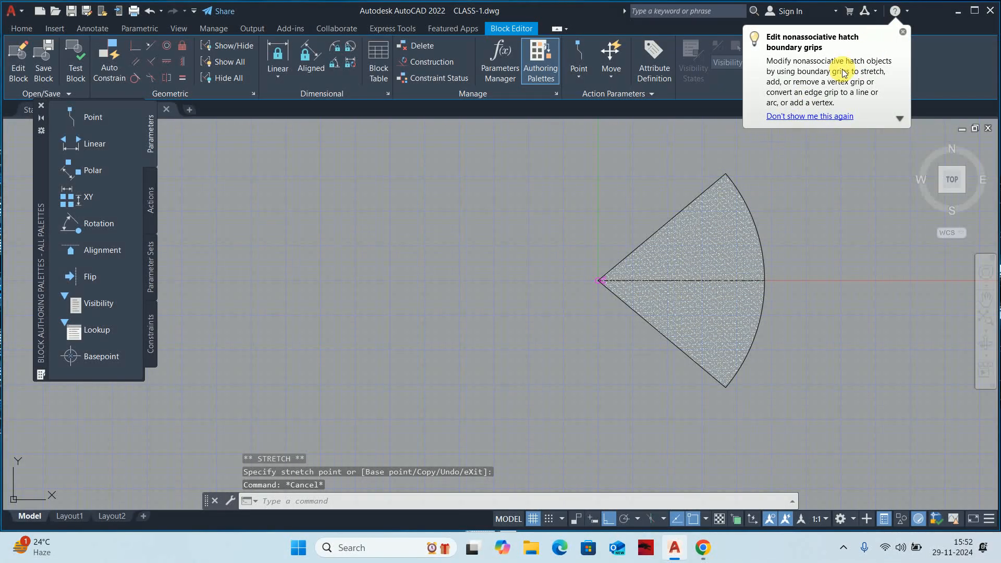
Close the Block Editor and check the enlarged camera sectors in the floor plan.
left_click(903, 34)
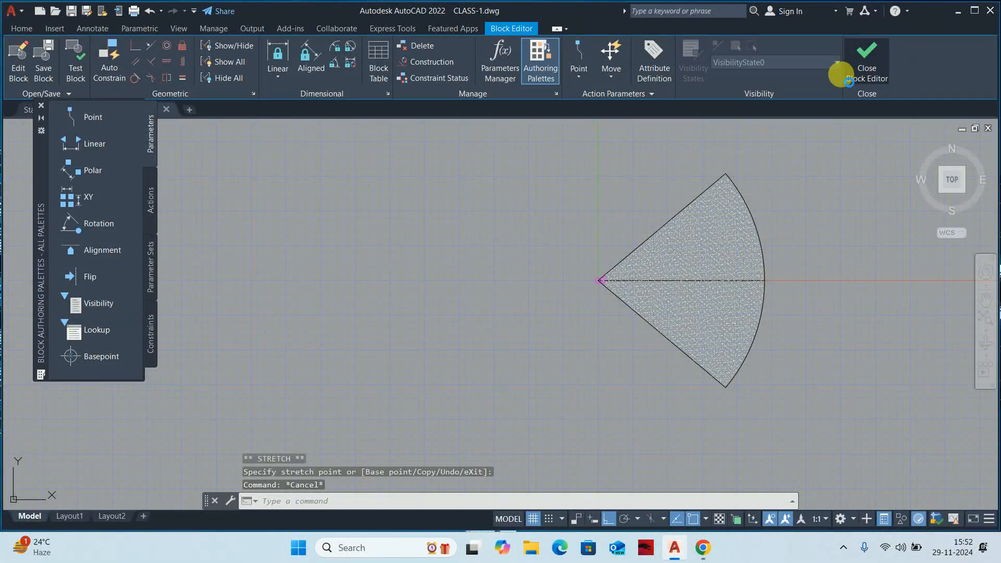
left_click(861, 68)
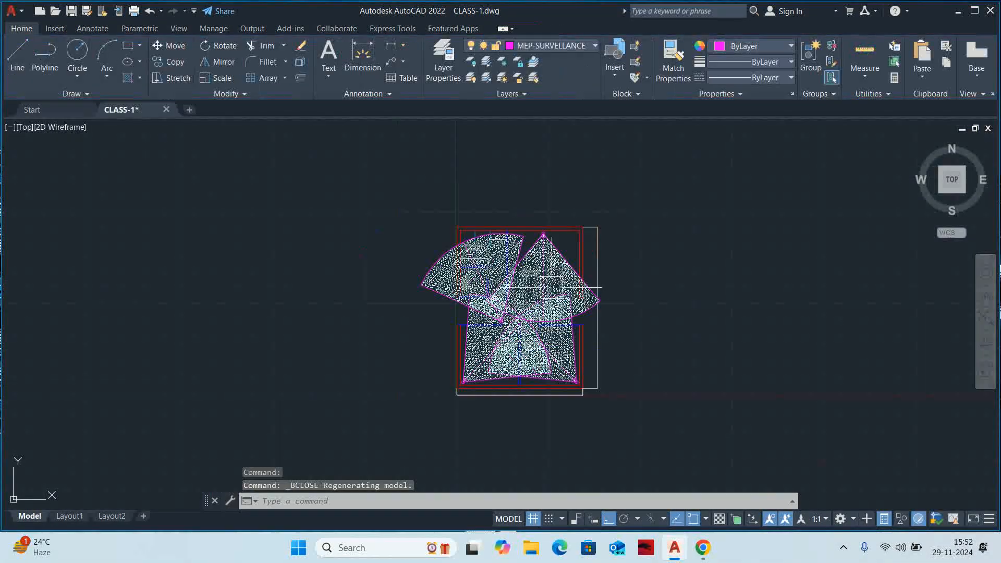
scroll(543, 290, "up", 2)
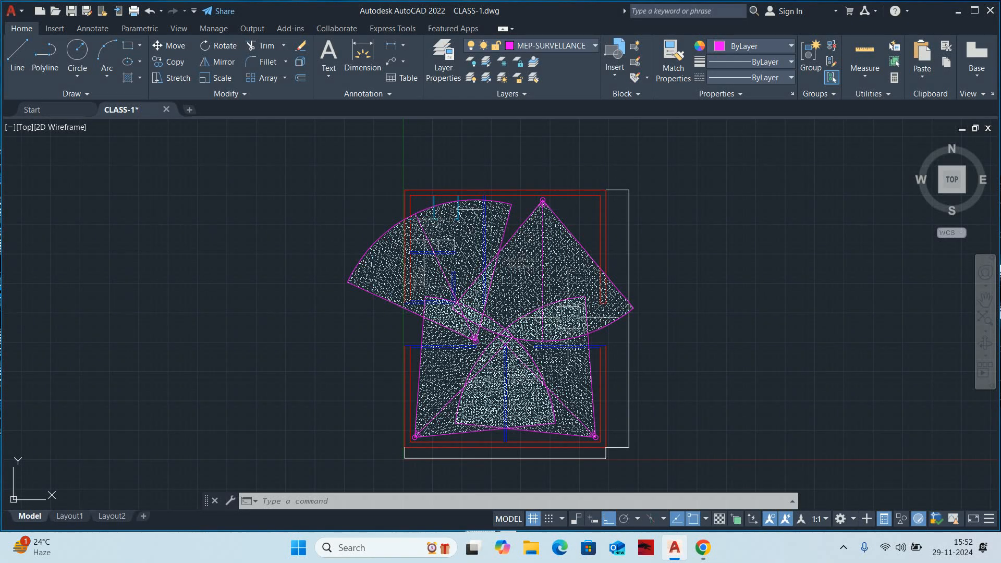
key("Escape")
key("Escape")
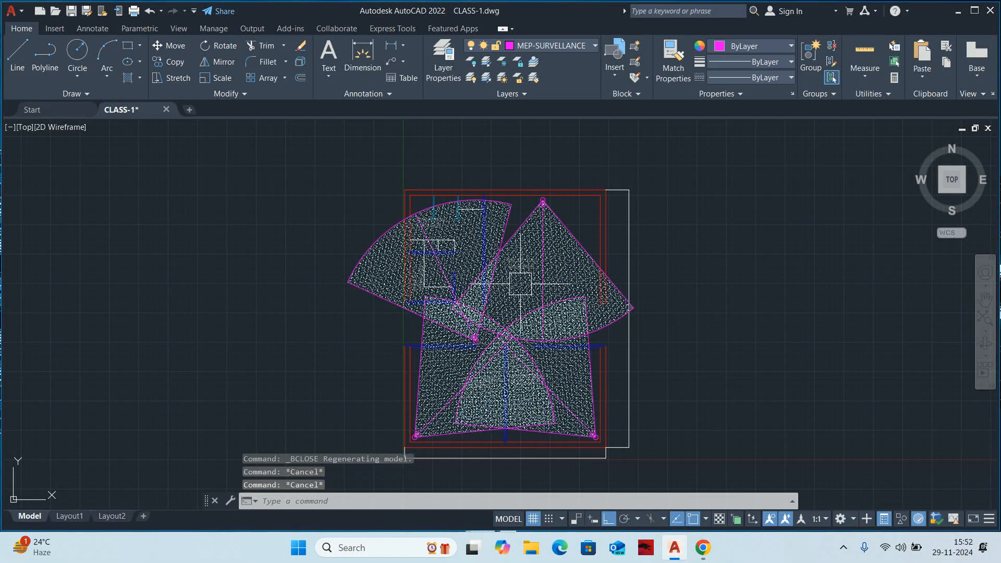
scroll(484, 315, "up", 2)
key("Escape")
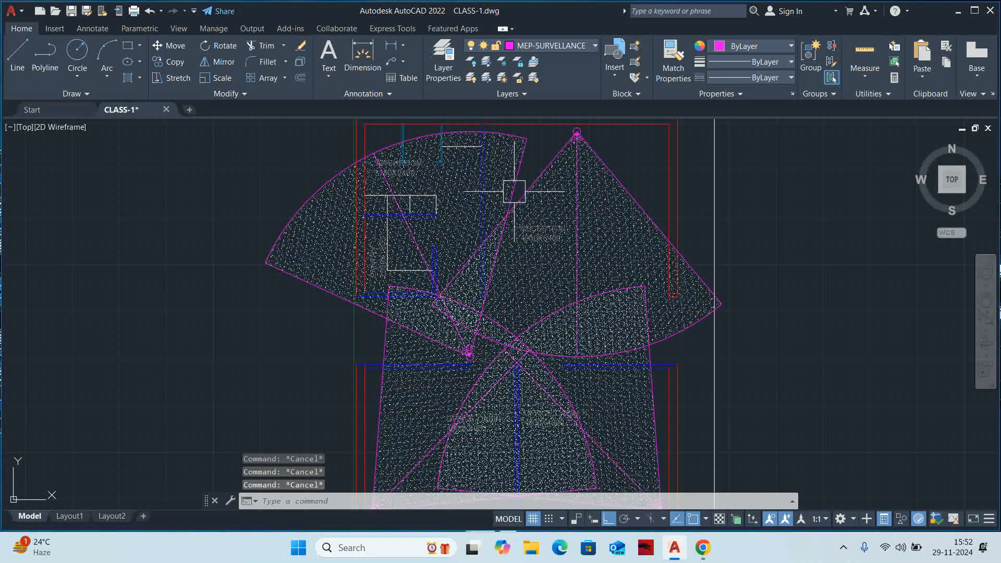
Undo all field-of-view sector edits to the CCTV block, back to the plain camera symbols in the floor plan.
key("ctrl+z")
double_click(570, 216)
key("ctrl+z")
key("ctrl+z")
key("ctrl+z")
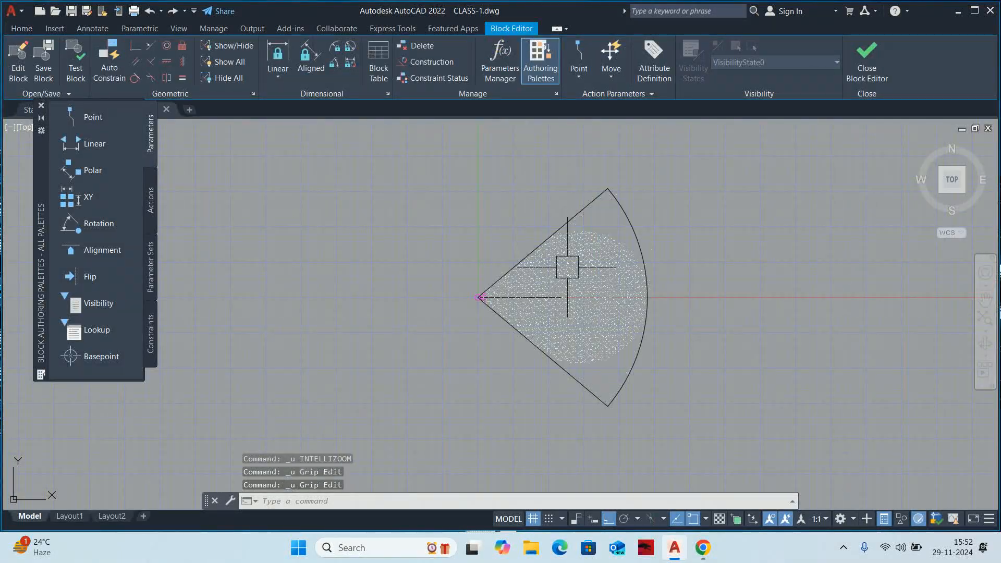
key("ctrl+z")
key("ctrl+z")
key("ctrl+z")
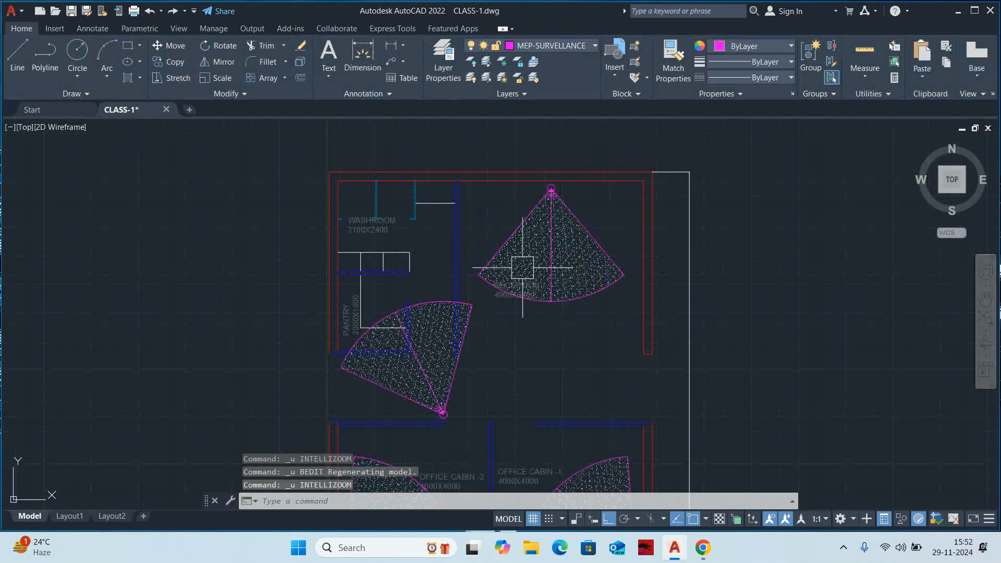
key("ctrl+z")
key("ctrl+z")
key("ctrl+z")
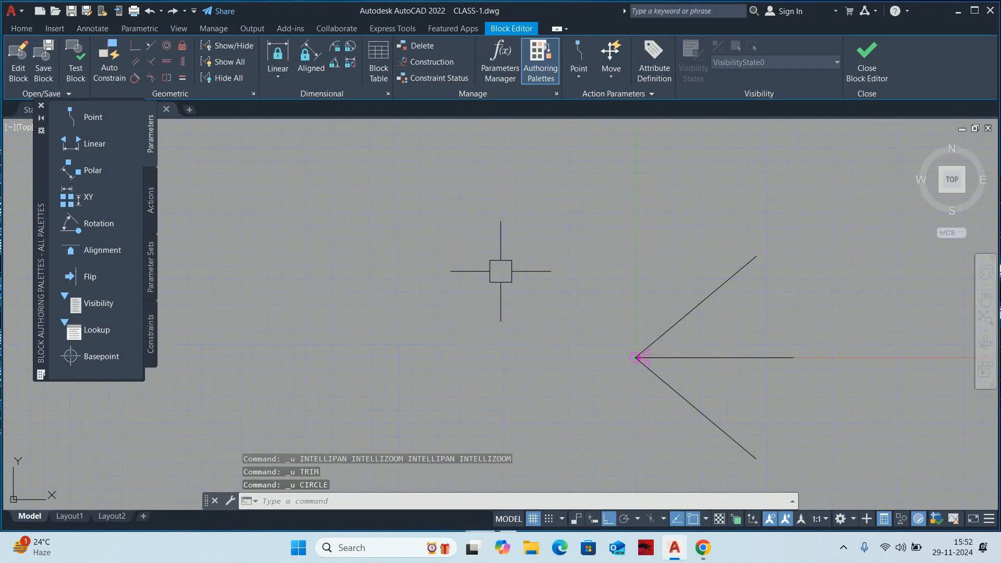
key("ctrl+z")
key("ctrl+z")
key("ctrl+z")
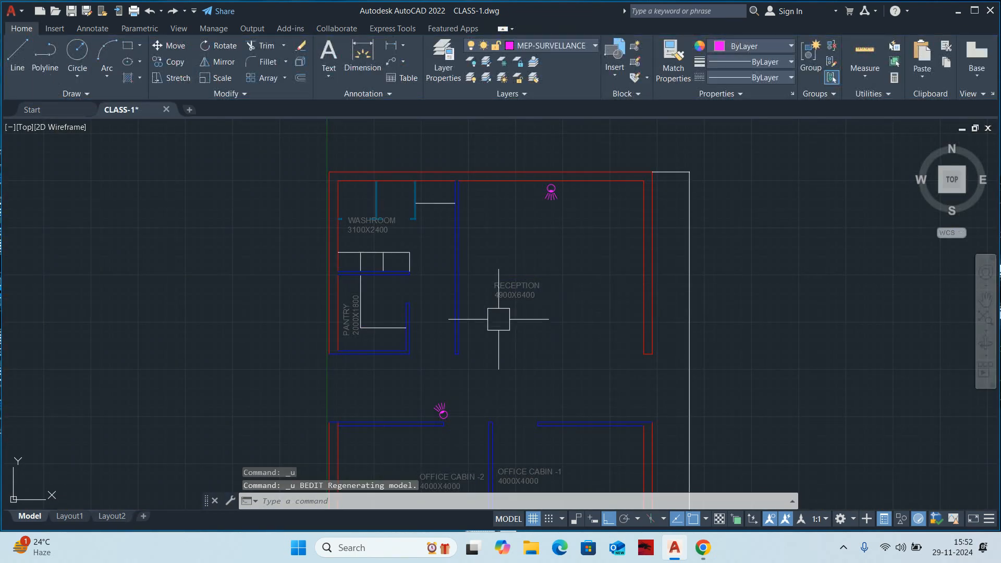
Move the camera above Office Cabin-2 horizontally to the right, just past the end of the cabin's upper wall.
key("Return")
scroll(448, 401, "up", 5)
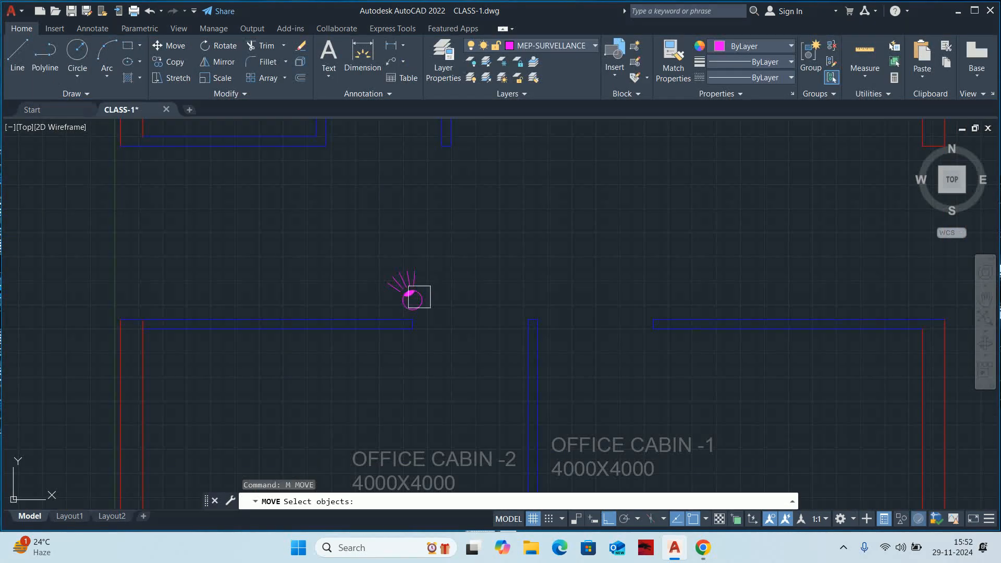
left_click(413, 295)
key("Return")
left_click(487, 245)
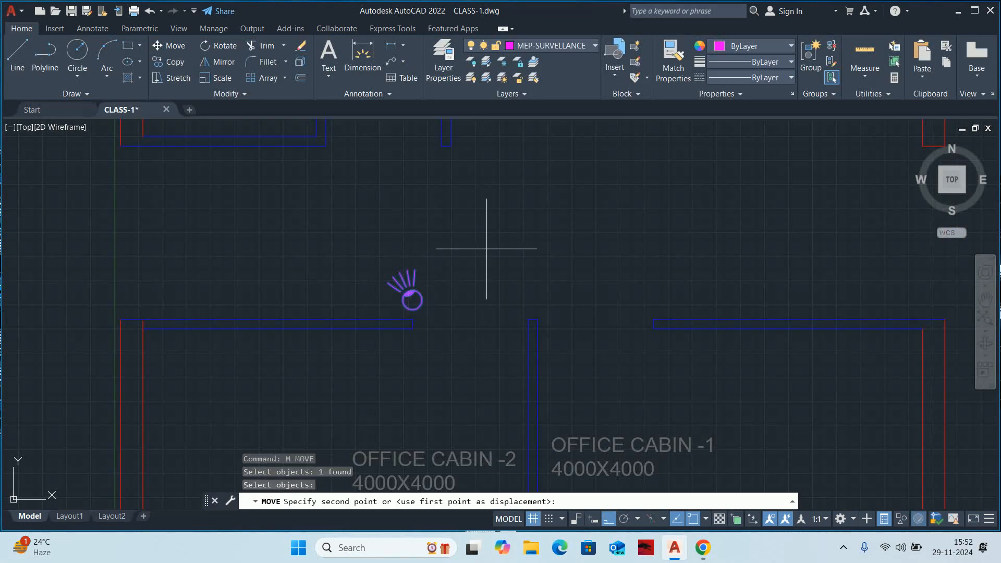
left_click(523, 251)
Rotate the camera above Office Cabin-2 by 10 degrees about the centre of its circle.
type("ro")
key("Return")
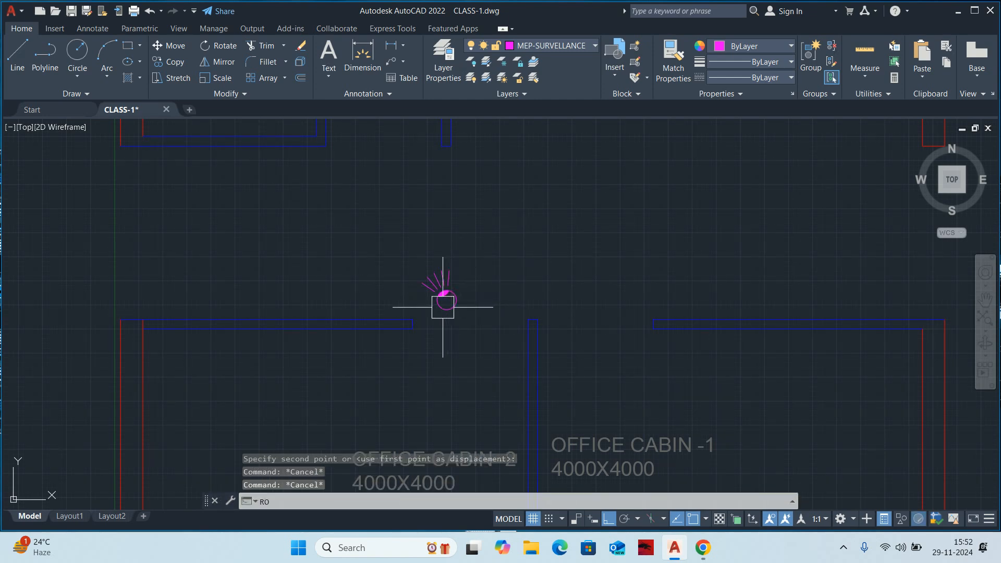
left_click(444, 296)
key("Return")
scroll(453, 293, "up", 4)
left_click(449, 324)
scroll(453, 214, "down", 4)
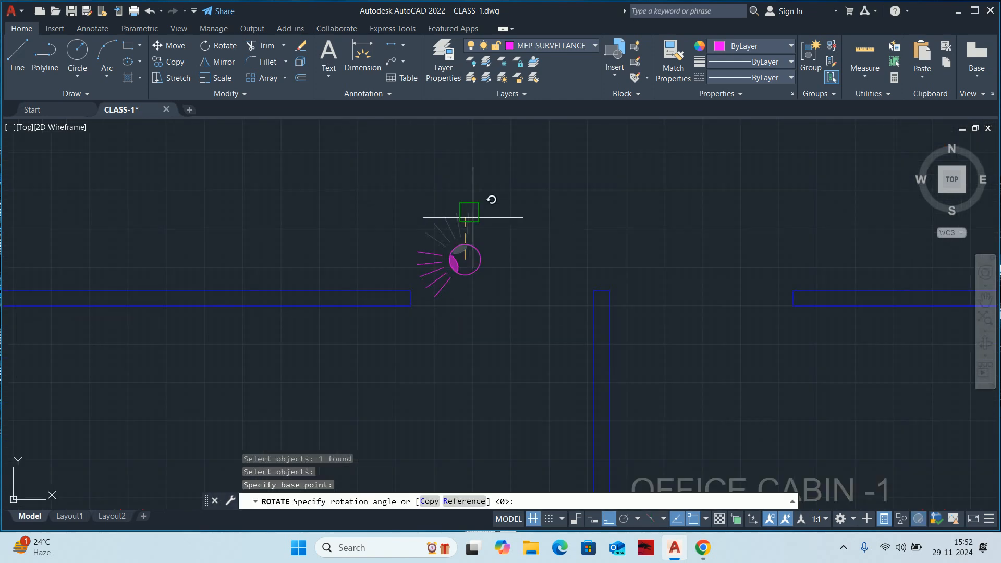
middle_click_drag(459, 213, 457, 282)
type("10")
key("Return")
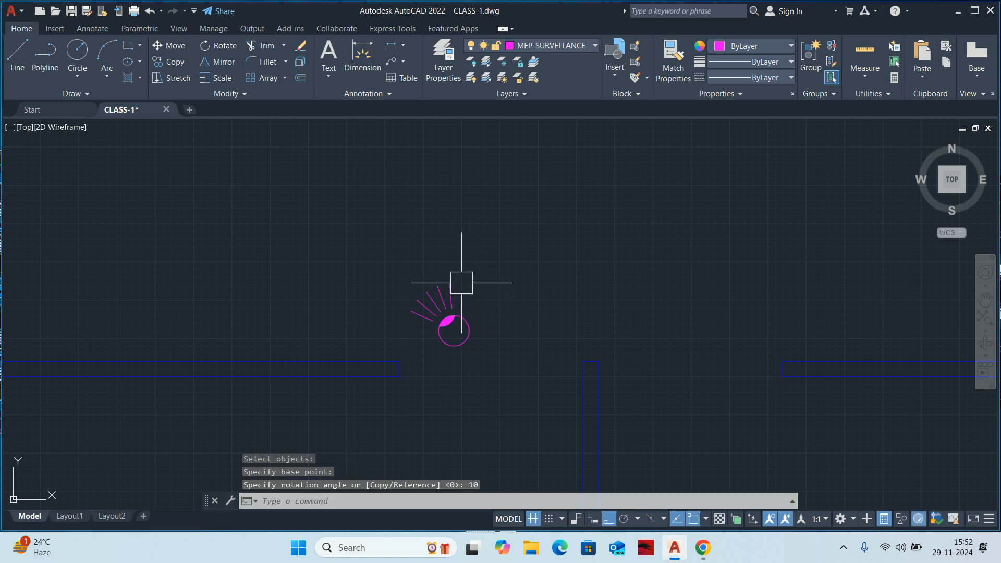
Rotate the same camera two more times by 10 degrees each about its circle's centre.
key("Return")
left_click(454, 310)
key("Return")
left_click(459, 329)
type("1")
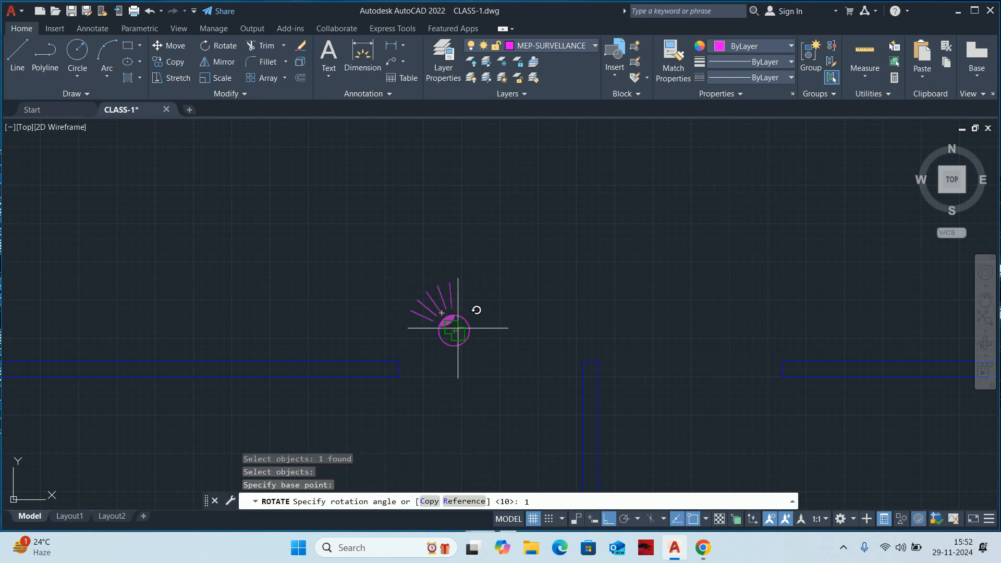
type("0")
key("Return")
key("Escape")
key("Escape")
type("R")
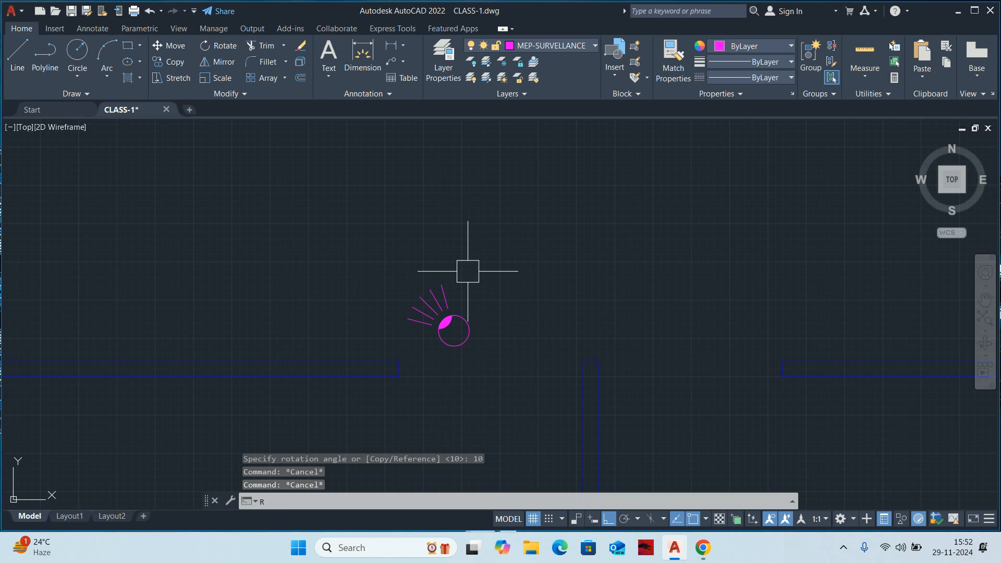
key("Return")
left_click(453, 324)
key("Return")
scroll(453, 333, "up", 2)
left_click(451, 335)
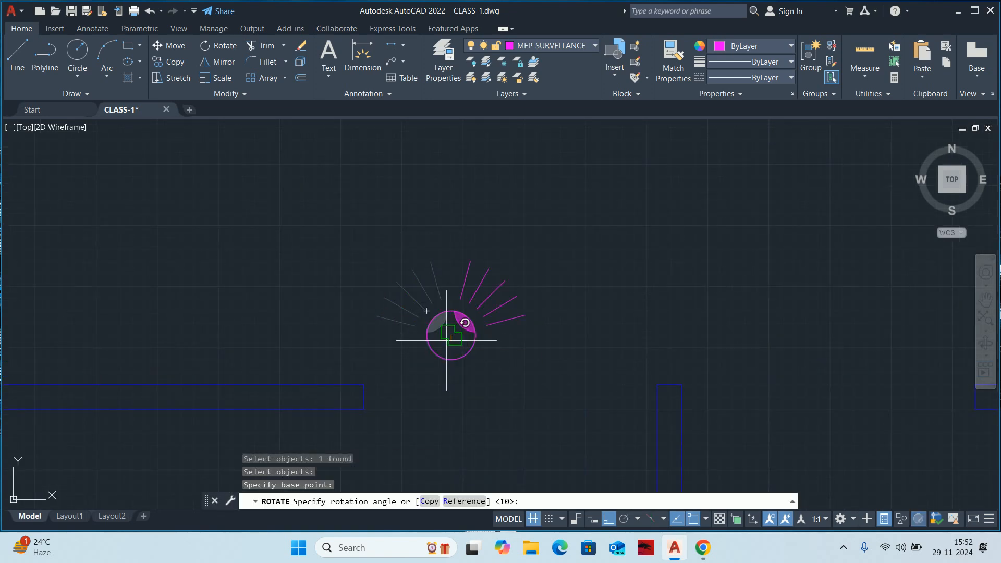
type("10")
key("Return")
scroll(495, 178, "down", 1)
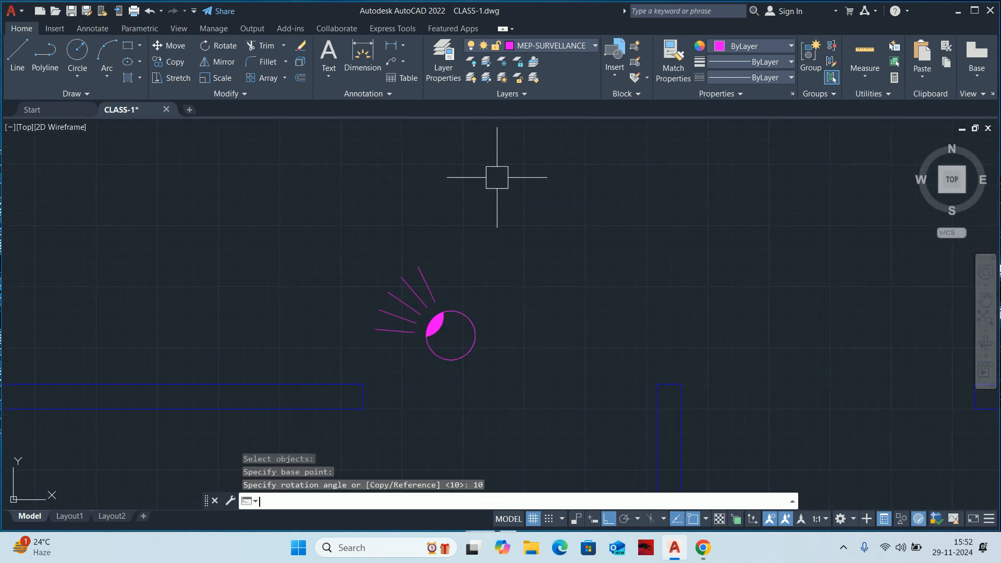
key("Escape")
key("Escape")
scroll(477, 259, "down", 2)
key("Escape")
Mirror the camera about a vertical line just to its right, keeping the original.
middle_click_drag(459, 278, 482, 286)
type("M")
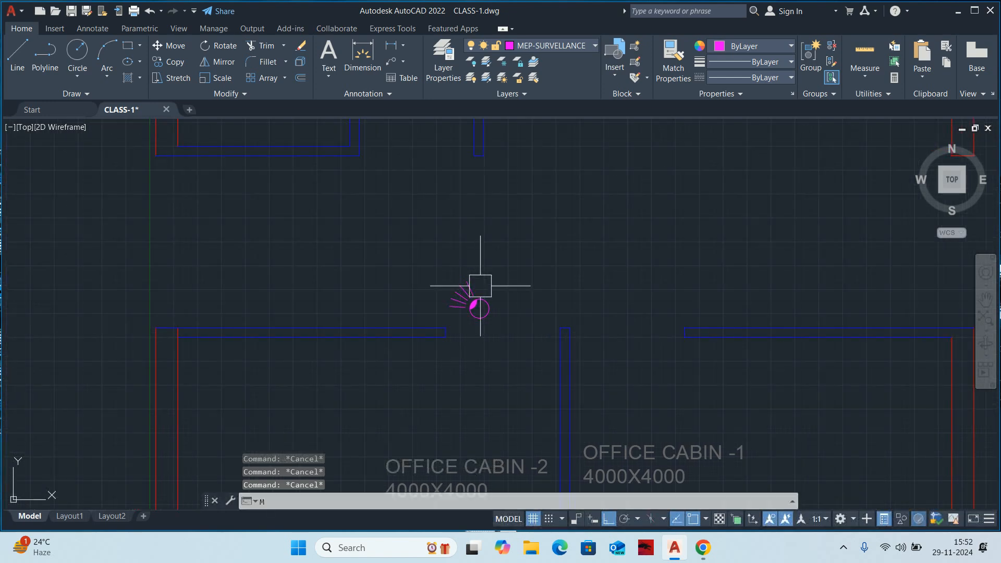
type("I")
key("Return")
left_click(476, 299)
key("Return")
scroll(481, 302, "up", 3)
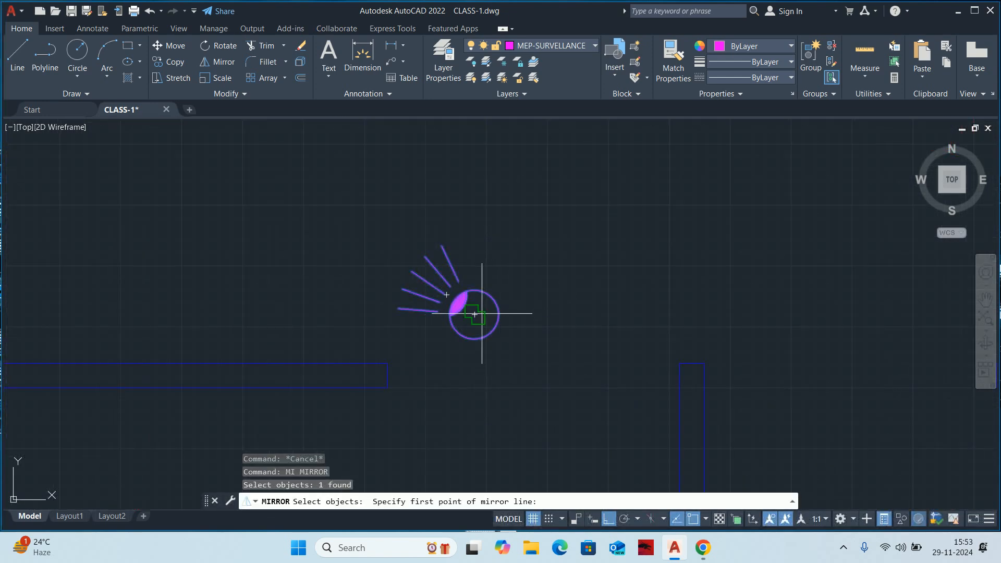
left_click(522, 328)
left_click(520, 354)
key("Return")
key("Escape")
scroll(522, 334, "down", 8)
key("Escape")
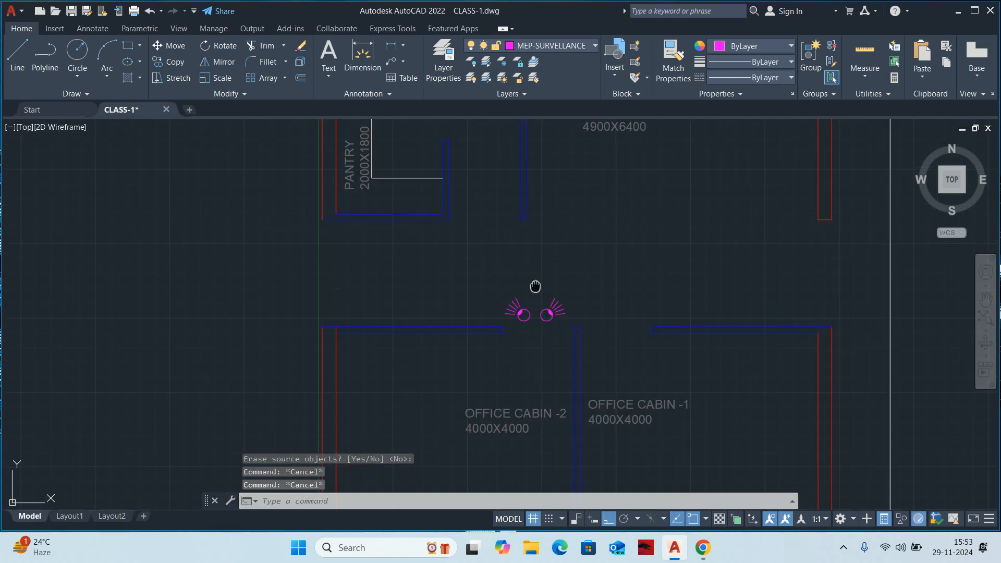
Move both mirrored cameras horizontally to the right so they sit either side of the wall dividing the two office cabins.
mouse_move(512, 163)
middle_mouse_down()
mouse_move(525, 284)
mouse_move(541, 185)
middle_mouse_up()
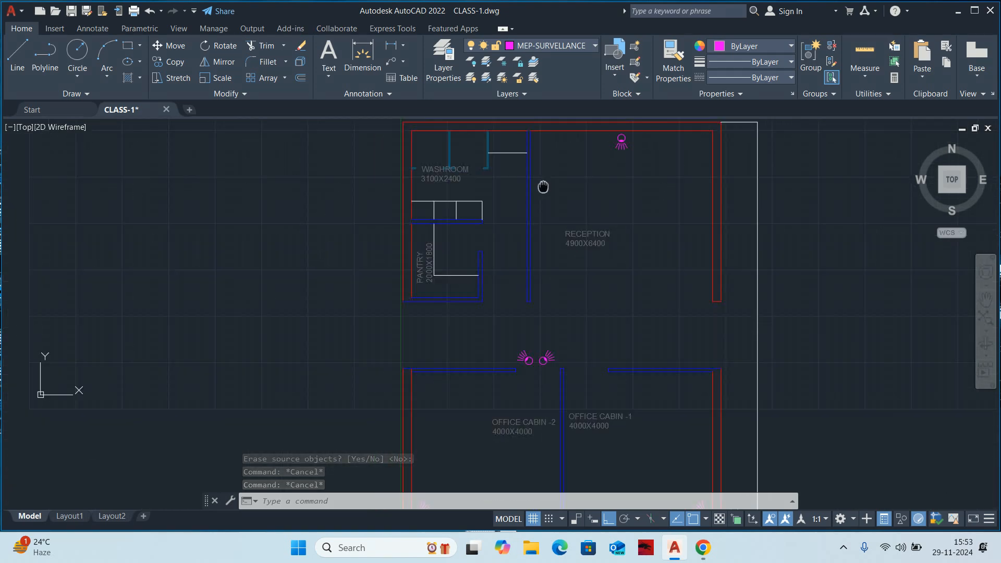
key("Escape")
scroll(540, 313, "up", 5)
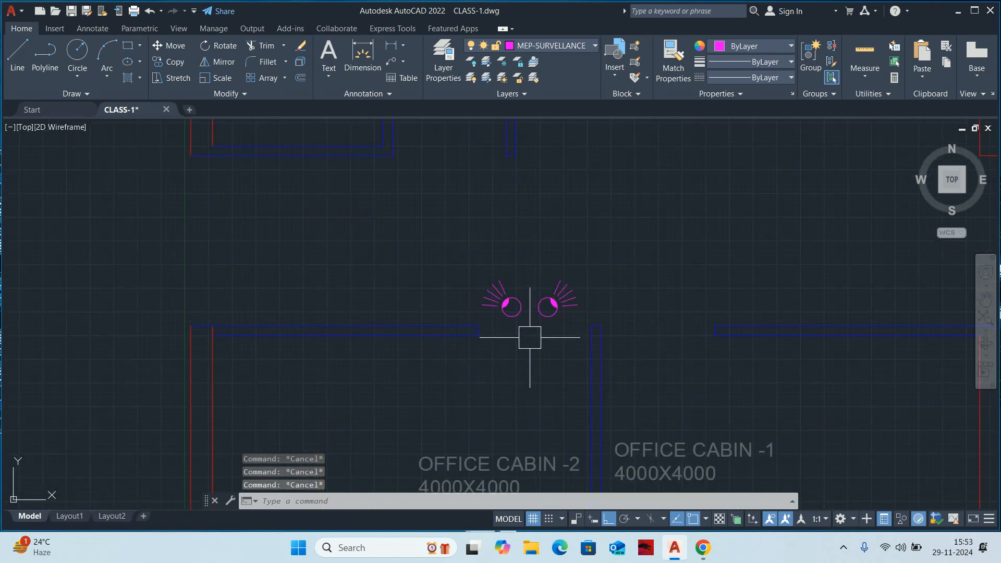
scroll(508, 327, "down", 2)
type("m")
key("Return")
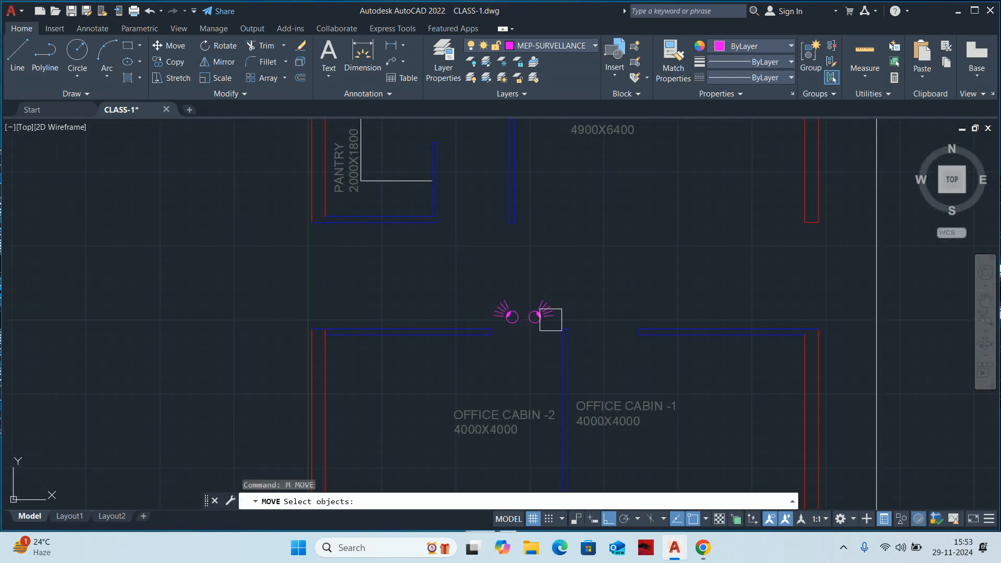
left_click(513, 316)
left_click(535, 315)
key("Return")
left_click(517, 313)
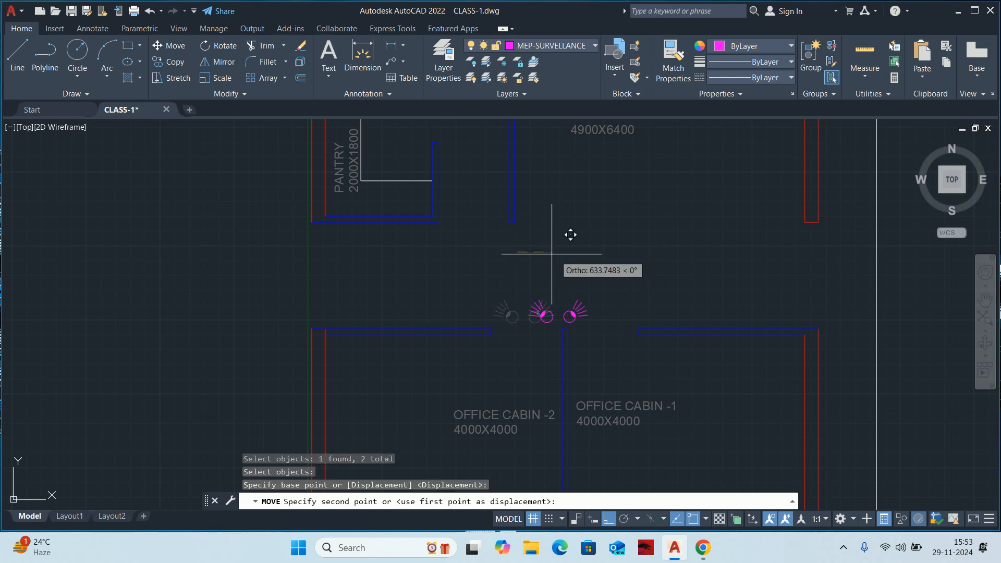
left_click(555, 254)
key("Escape")
key("Escape")
scroll(558, 259, "down", 2)
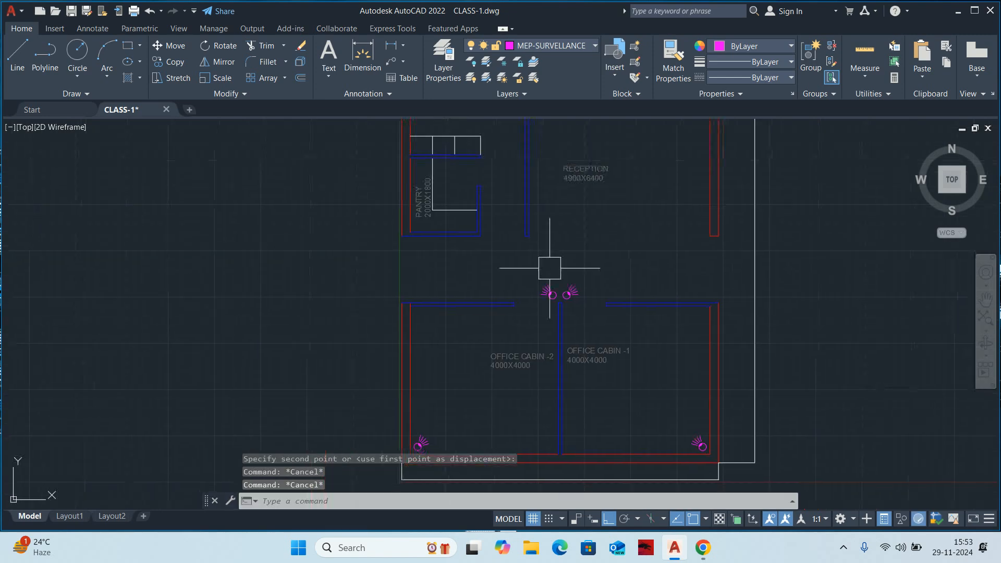
scroll(547, 268, "up", 2)
middle_click_drag(551, 217, 548, 300)
key("Escape")
scroll(542, 301, "up", 4)
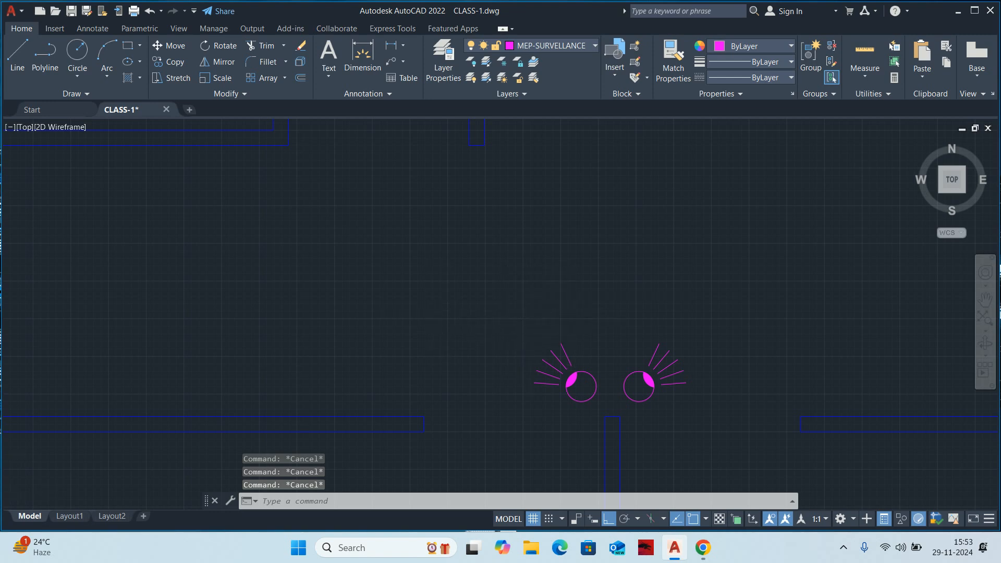
Undo the last horizontal move of the mirrored camera pair above the office cabins.
key("ctrl+z")
key("ctrl+z")
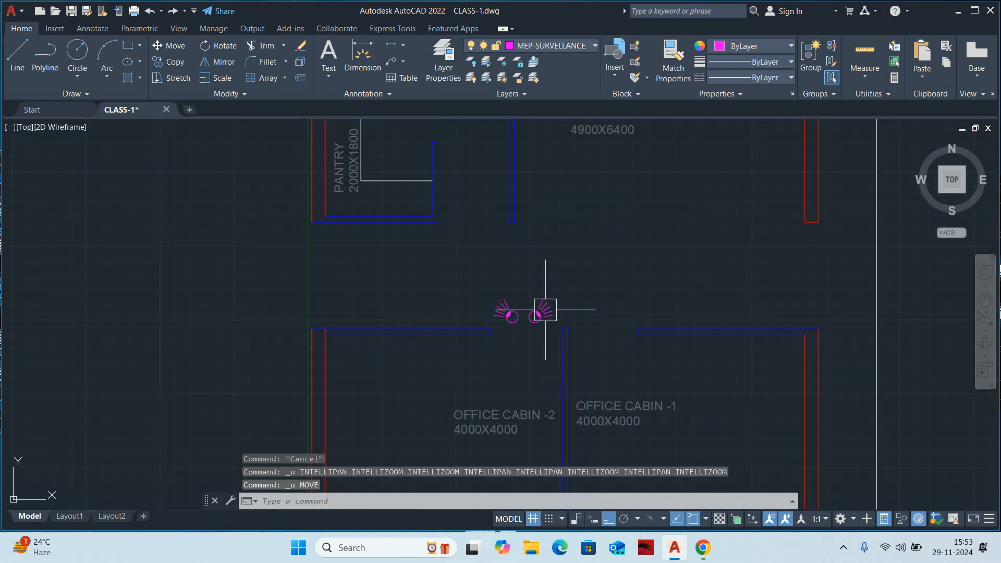
middle_click_drag(515, 311, 522, 314)
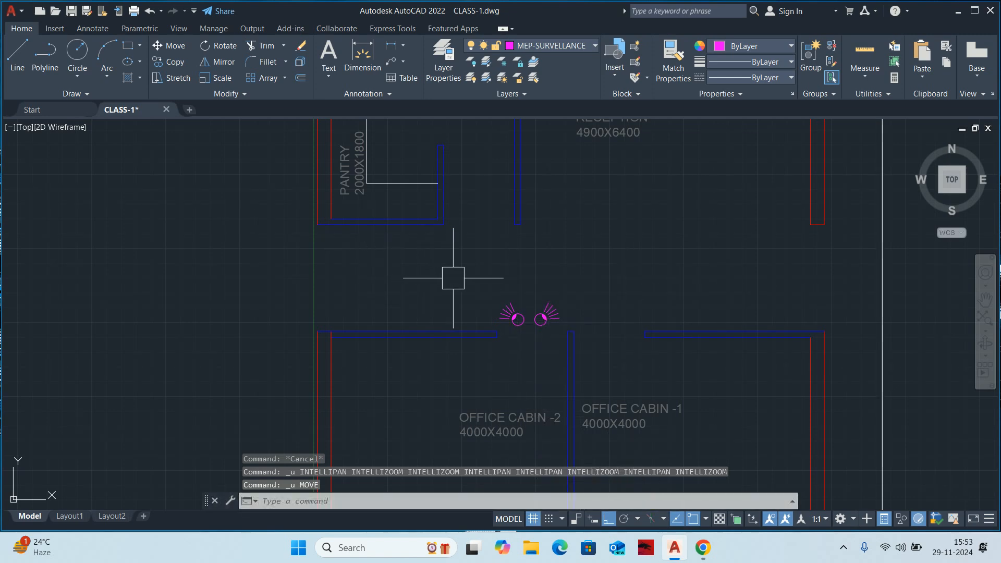
middle_click_drag(452, 278, 428, 292)
scroll(530, 263, "down", 4)
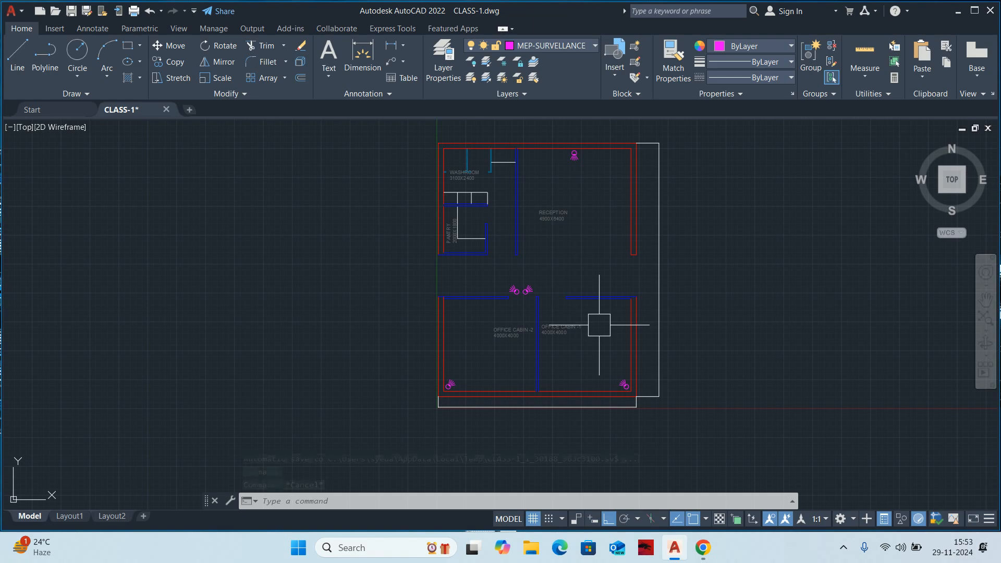
key("Escape")
key("Escape")
key("Escape")
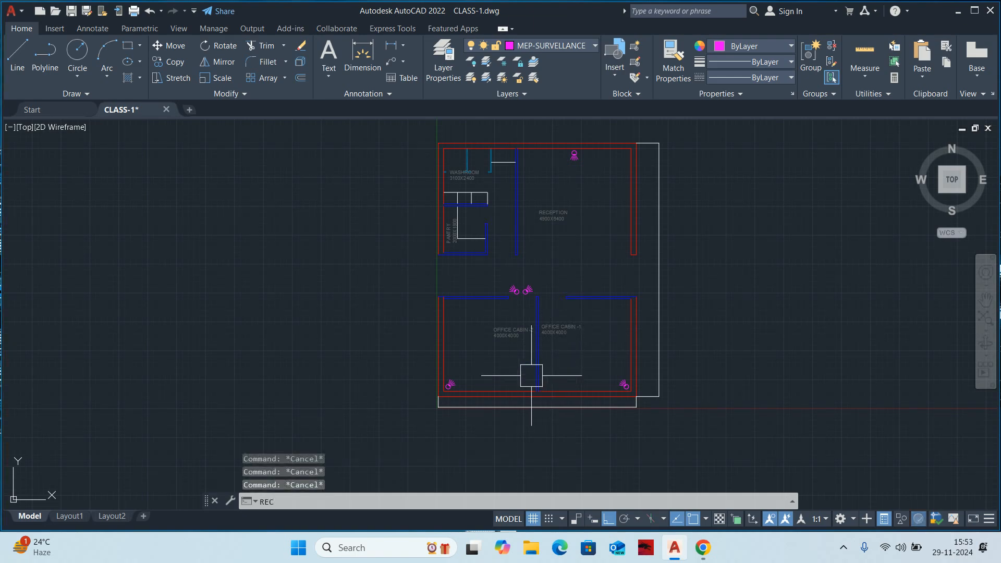
type("rec")
key("Return")
scroll(542, 384, "up", 5)
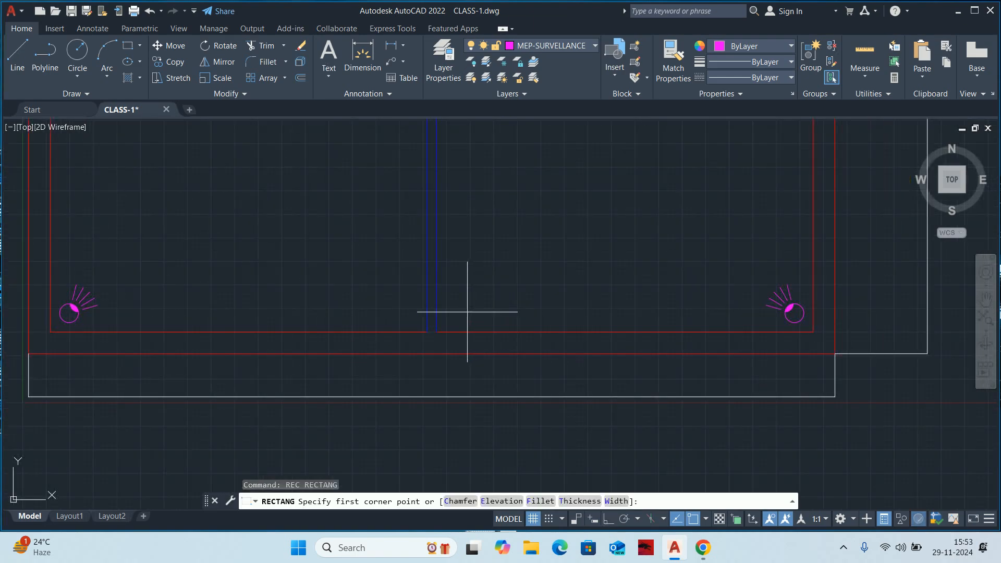
scroll(467, 311, "down", 5)
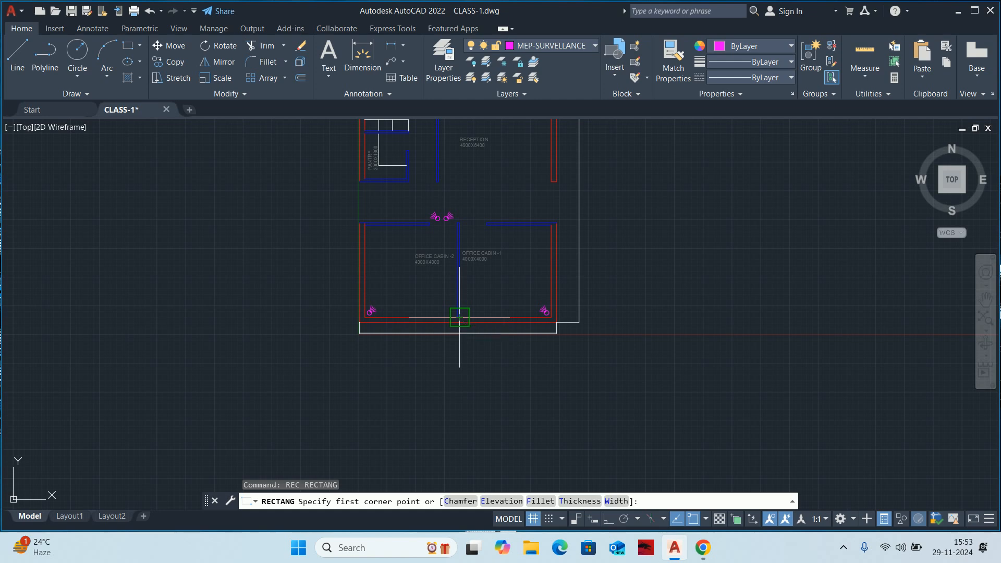
scroll(459, 317, "up", 5)
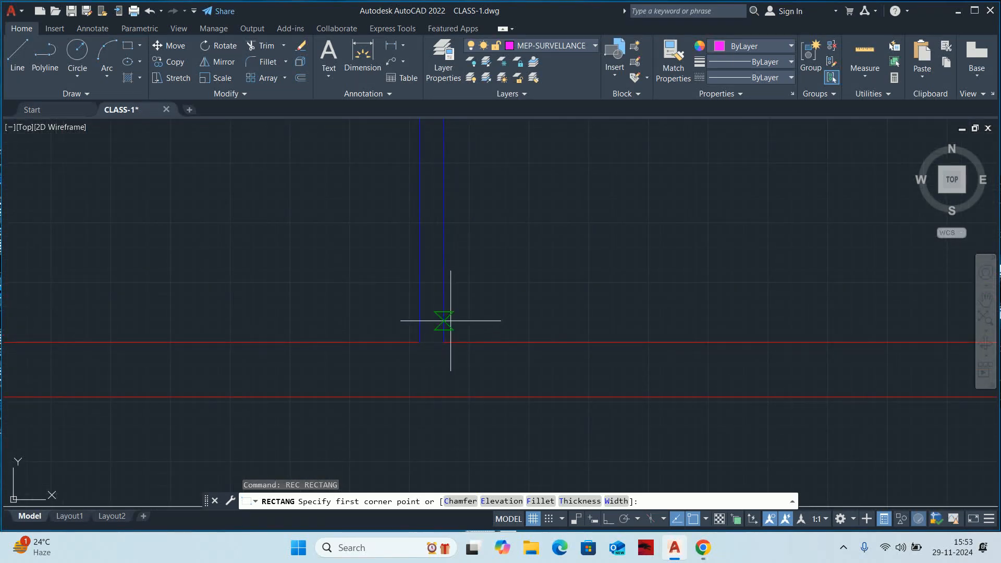
left_click(456, 325)
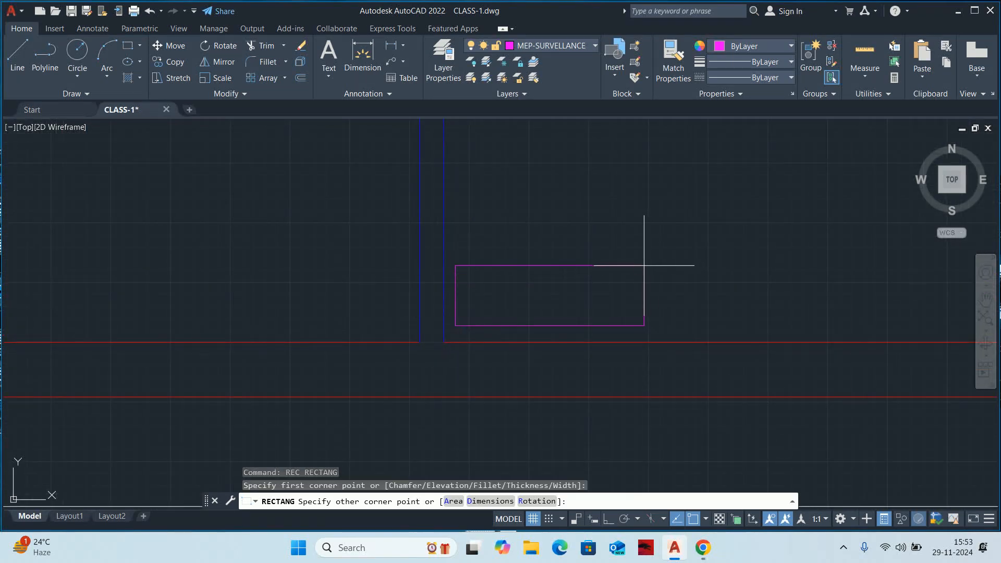
type("D")
key("Escape")
Draw a rectangle 600 long and 300 wide in the empty space to the right of the floor plan.
scroll(539, 241, "down", 8)
type("RE")
scroll(506, 261, "down", 5)
type("C")
key("Return")
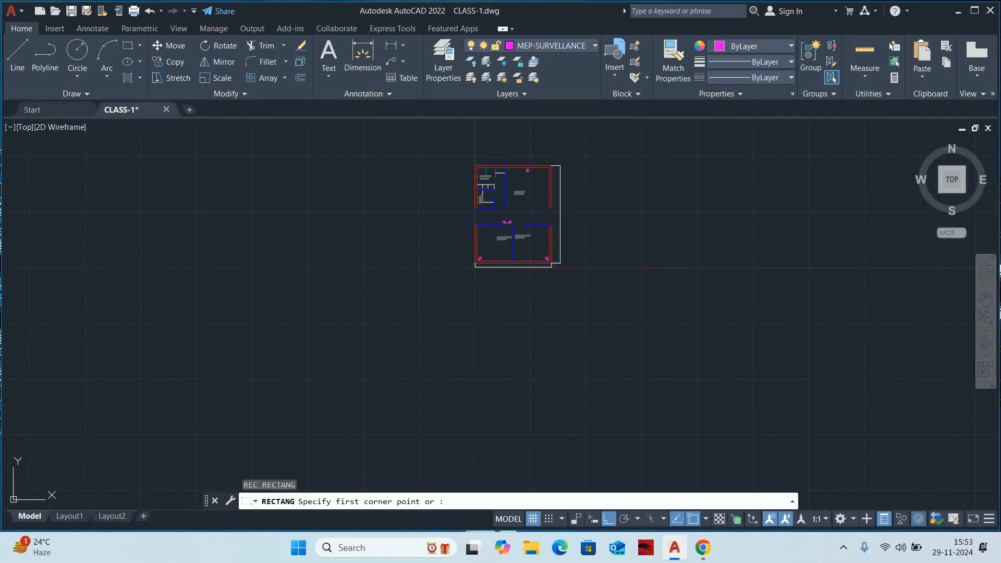
left_click(606, 262)
type("D")
key("Return")
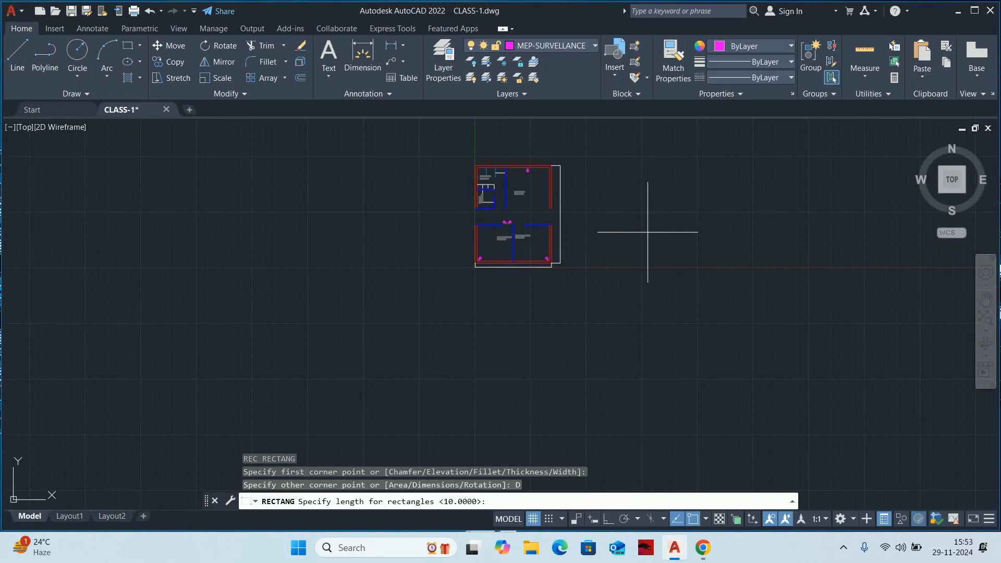
key("Return")
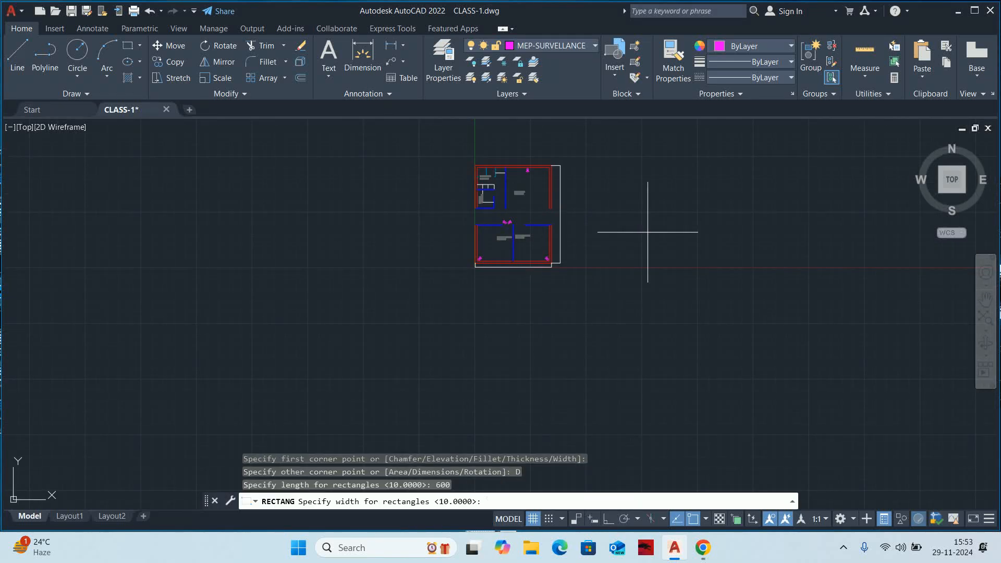
type("300")
key("Return")
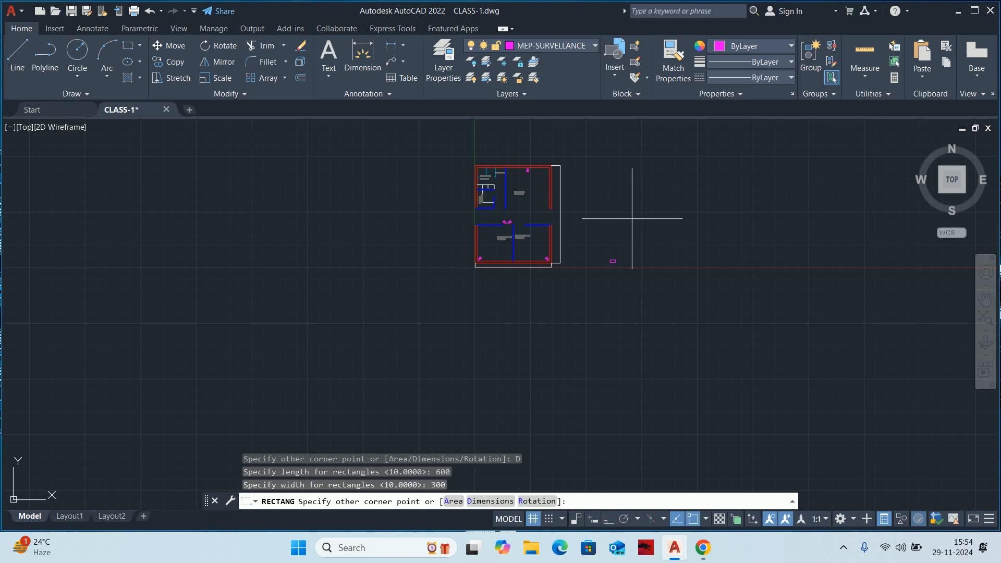
left_click(601, 261)
Add the multiline text "DVR" with a text height of 100 inside the new rectangle.
scroll(601, 261, "up", 10)
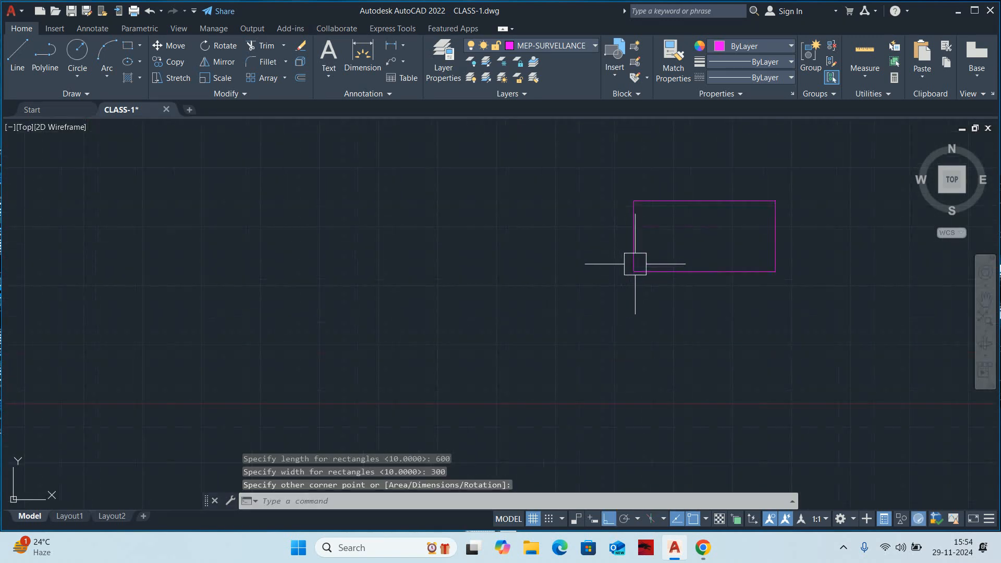
middle_click_drag(635, 263, 428, 356)
scroll(451, 323, "up", 4)
type("t")
key("Return")
left_click(411, 274)
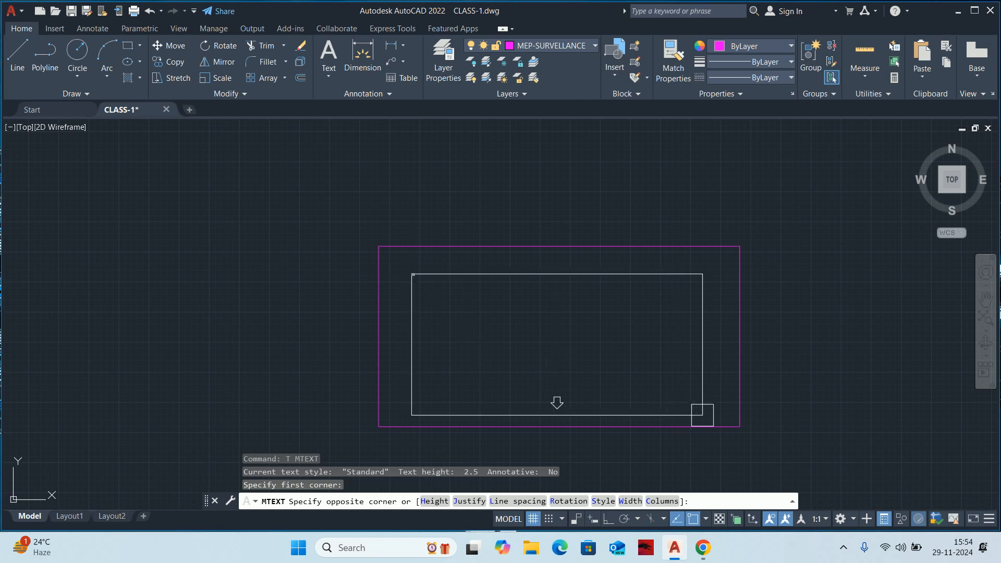
left_click(703, 410)
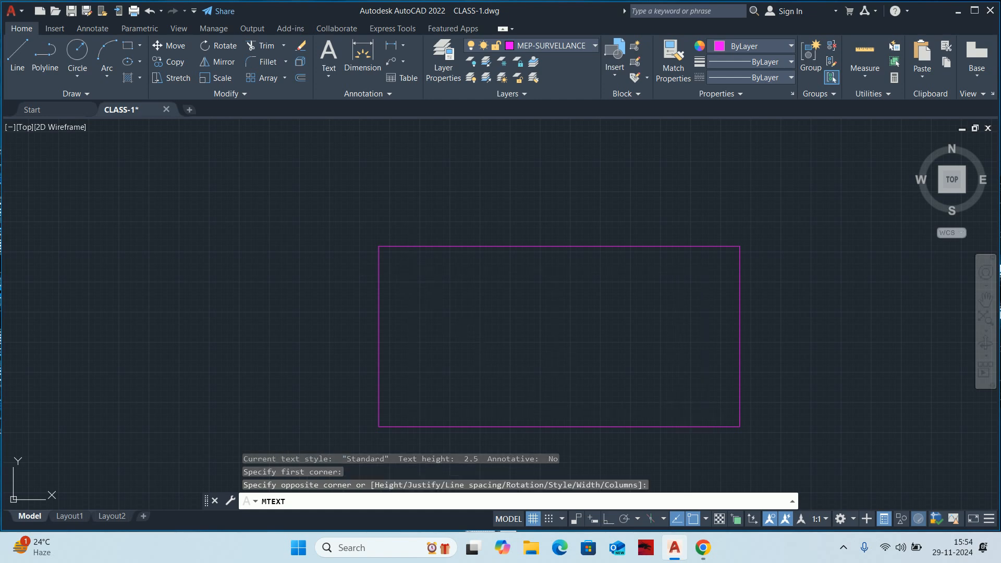
left_click(107, 64)
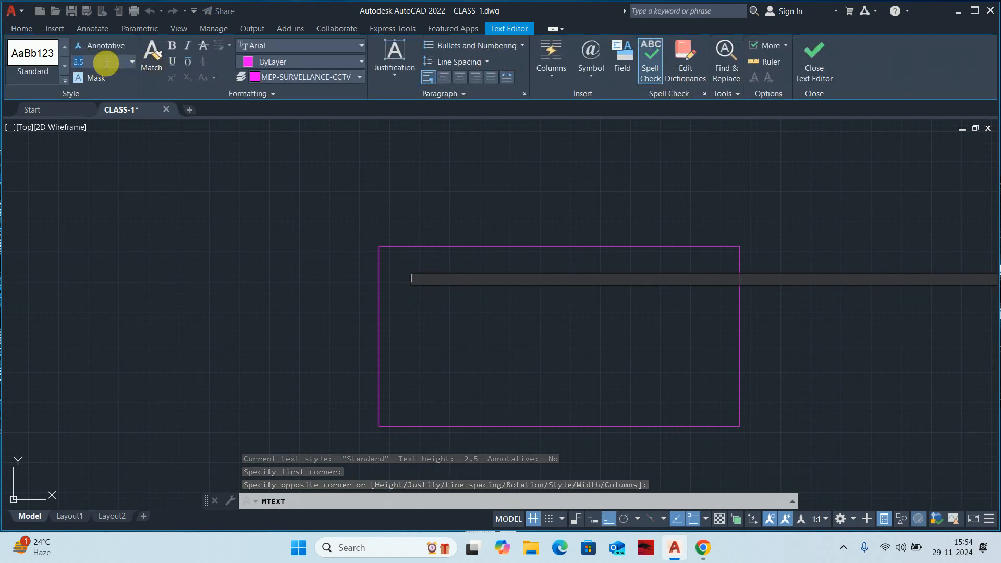
type("100")
key("Return")
type("DVR")
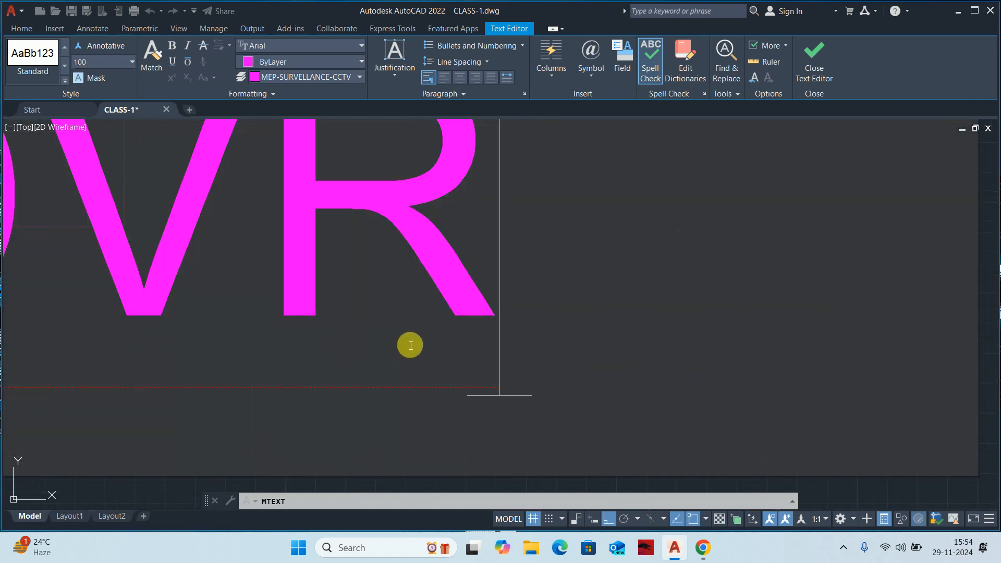
scroll(357, 378, "down", 5)
scroll(356, 378, "down", 3)
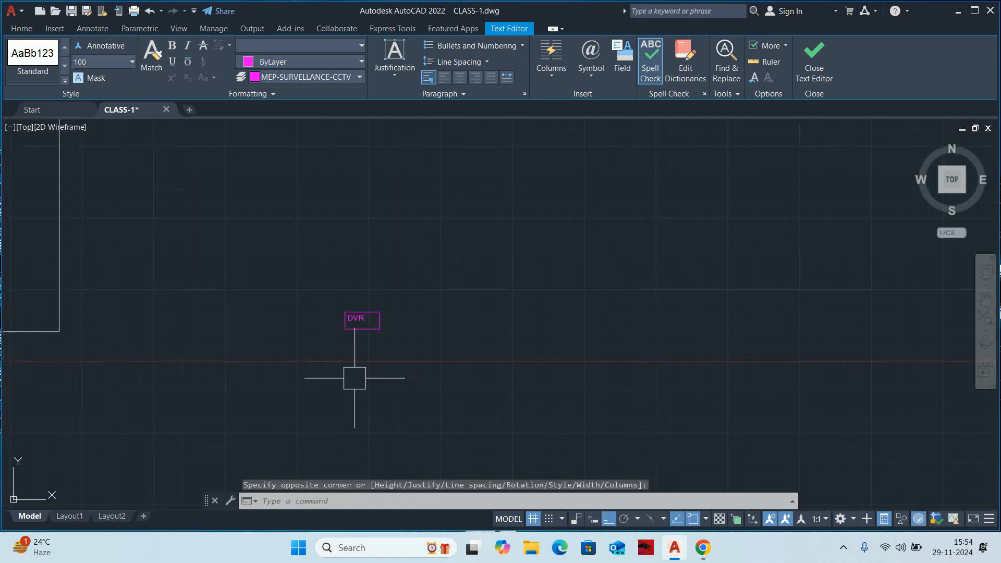
key("Escape")
Move the DVR text horizontally to the right, towards the middle of its rectangle.
scroll(352, 375, "up", 4)
type("M")
key("Return")
left_click(375, 313)
key("Return")
left_click(146, 315)
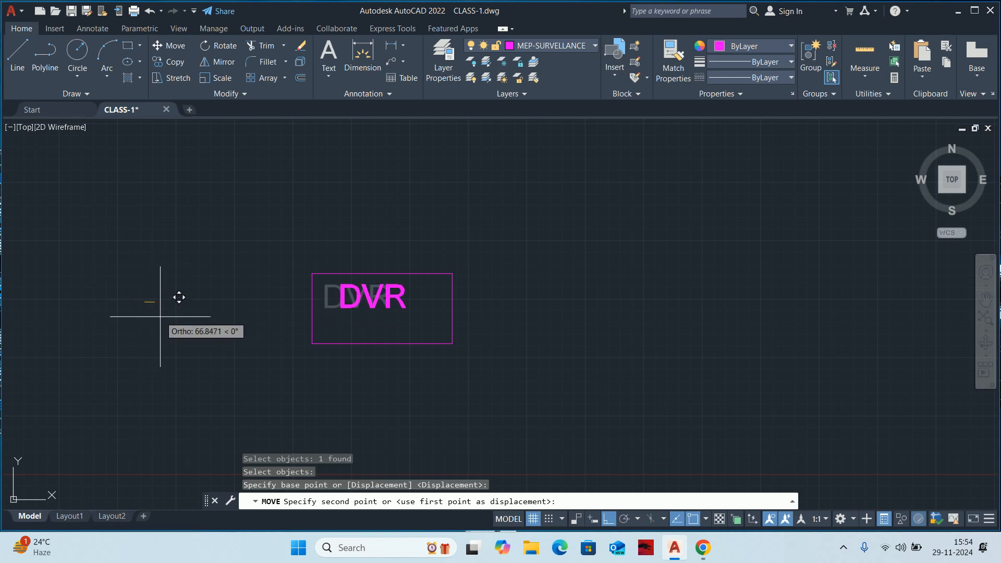
left_click(164, 313)
Move the DVR text straight down to the middle of the rectangle's height.
key("Return")
left_click(327, 300)
key("Return")
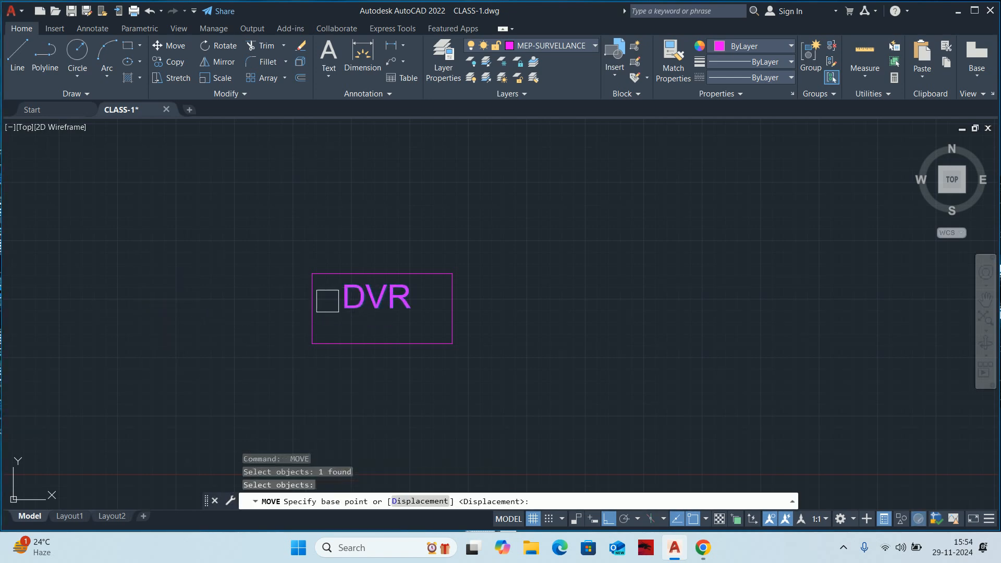
left_click(161, 295)
left_click(161, 312)
key("Escape")
Nudge the DVR text slightly further right so it is centred across the rectangle's width.
key("Return")
left_click(352, 318)
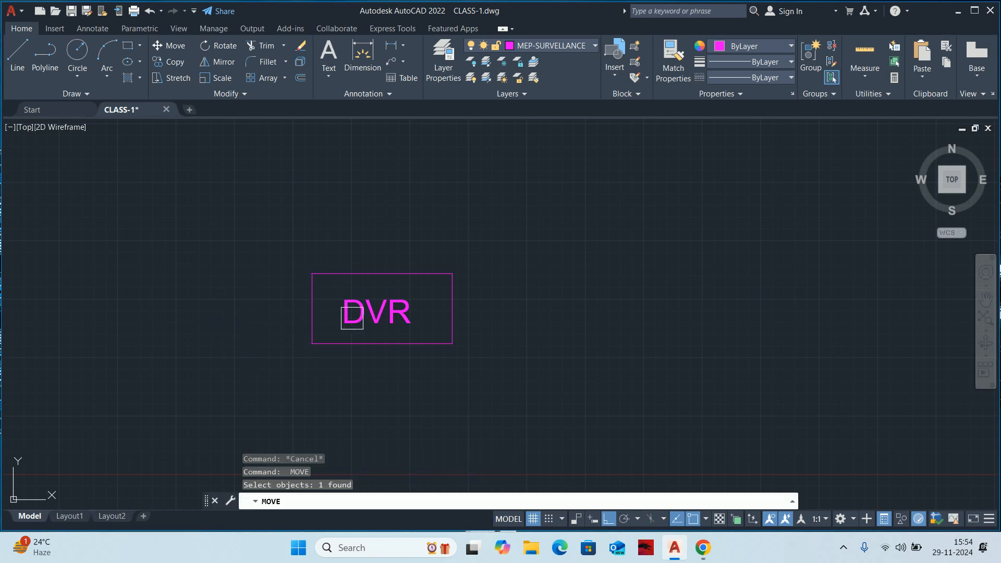
key("Return")
left_click(134, 333)
key("Escape")
key("Escape")
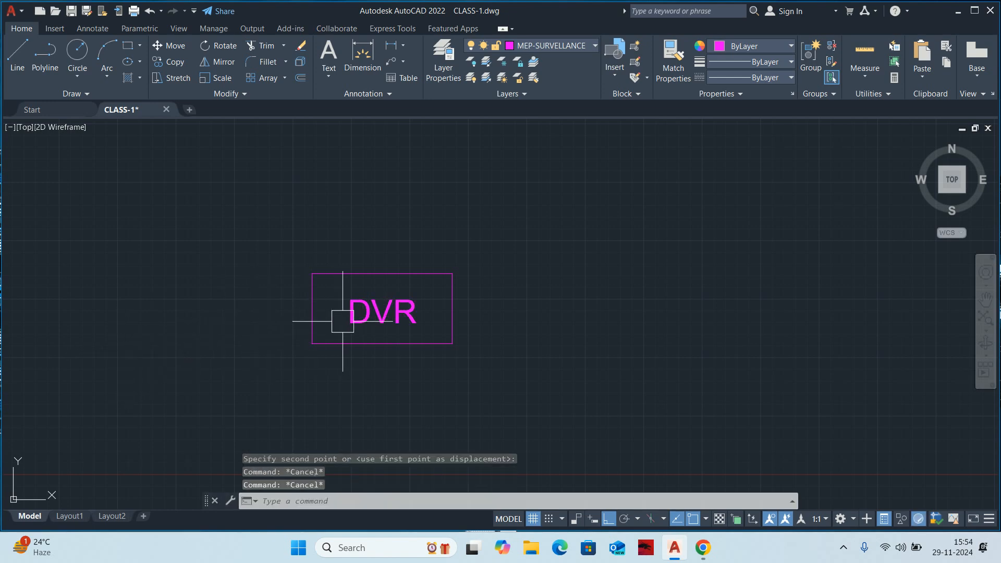
Define a block named DVR from the rectangle and its text, with the base point at the rectangle's centre.
type("B")
key("Return")
type("DVR")
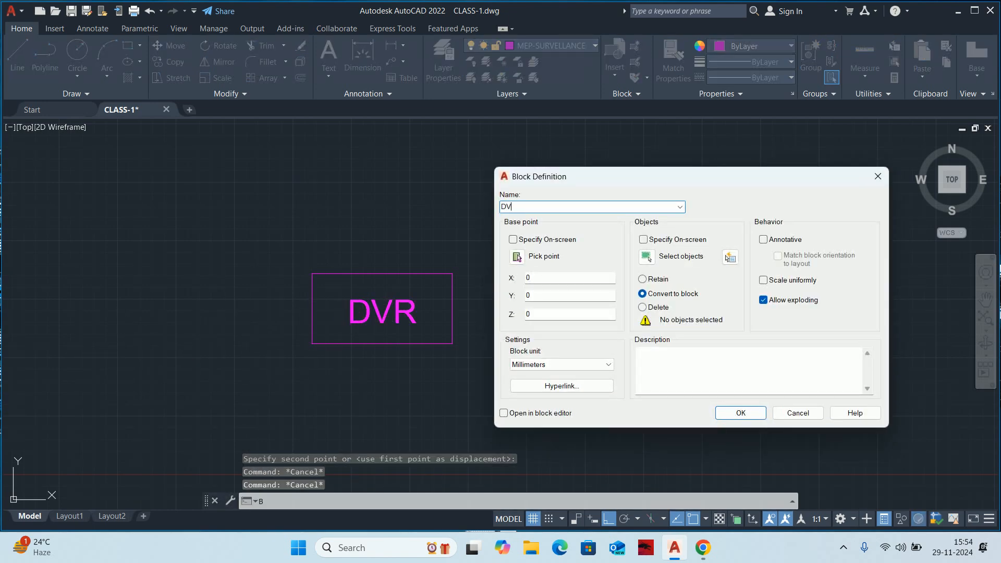
left_click(646, 256)
left_click(167, 208)
left_click(518, 364)
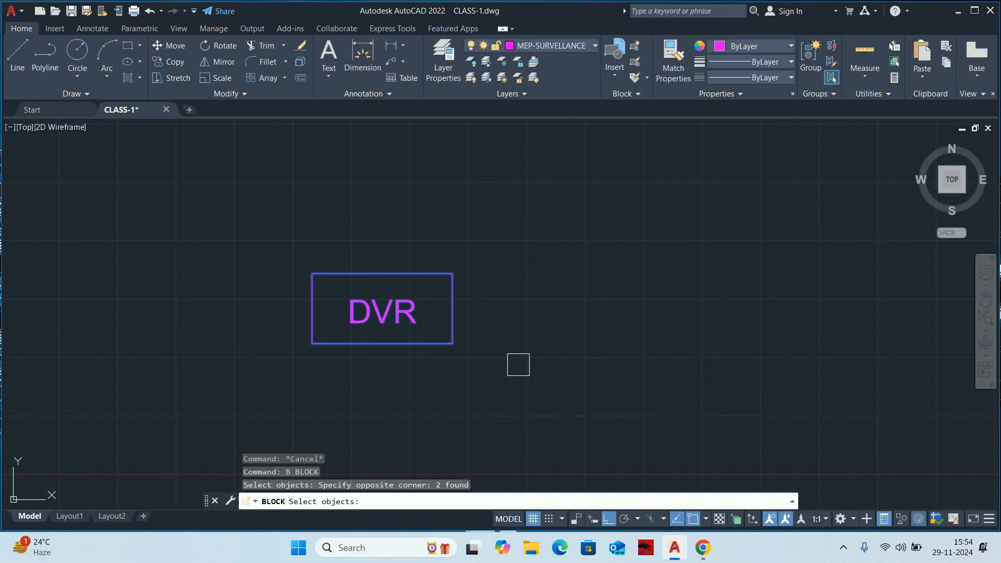
key("Return")
left_click(516, 257)
scroll(397, 280, "up", 2)
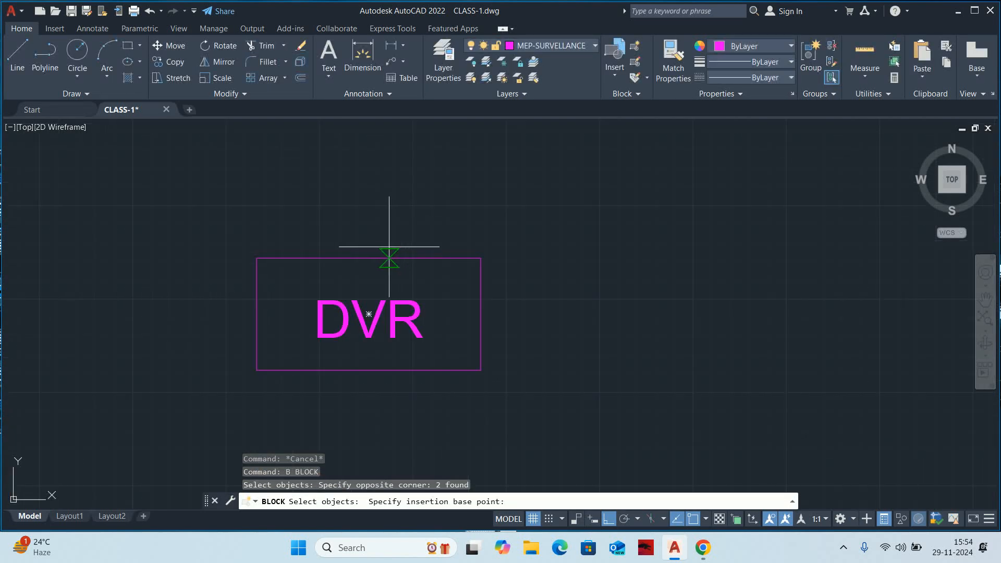
left_click(368, 313)
key("Return")
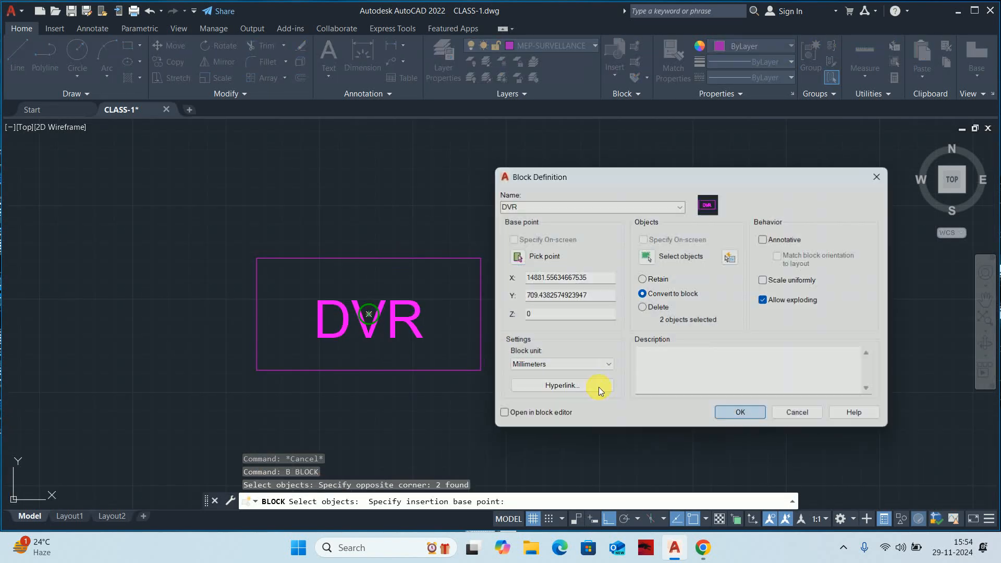
Move the DVR block so its bottom midpoint sits where the cabin dividing wall's Office Cabin-1 face meets the outer wall.
scroll(469, 314, "down", 4)
left_click(444, 305)
type("M")
key("Return")
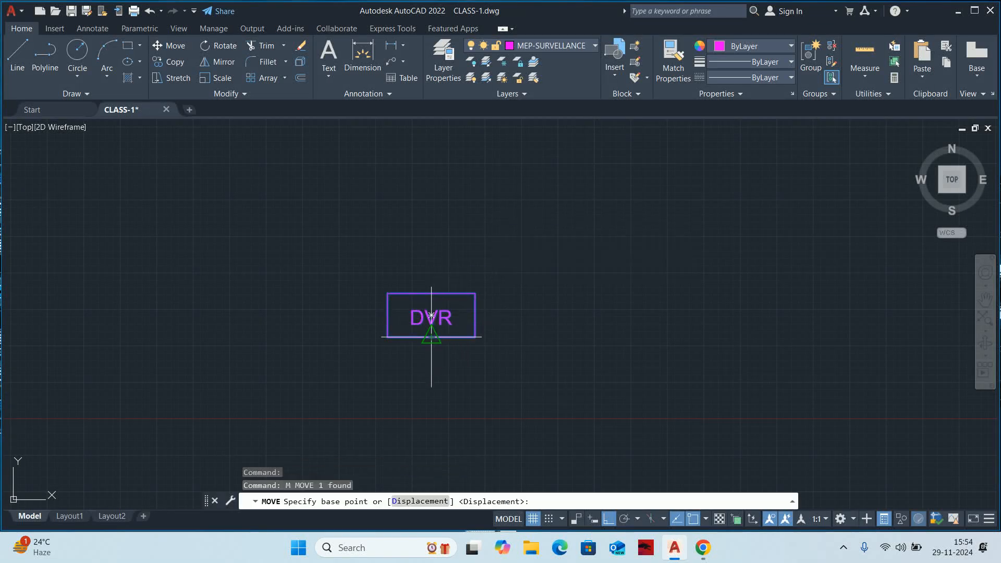
left_click(431, 315)
scroll(702, 295, "down", 5)
scroll(702, 295, "up", 8)
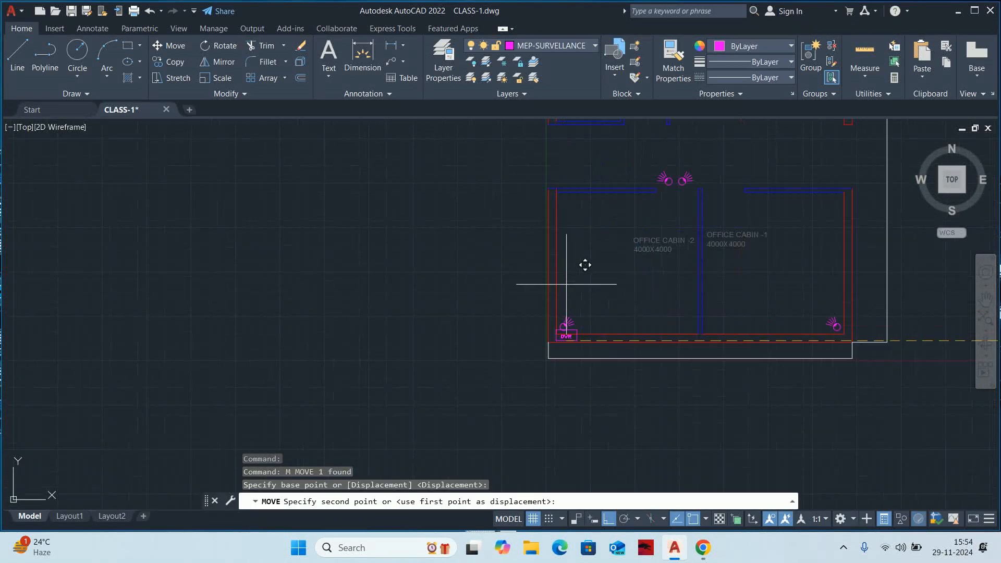
left_click(625, 348)
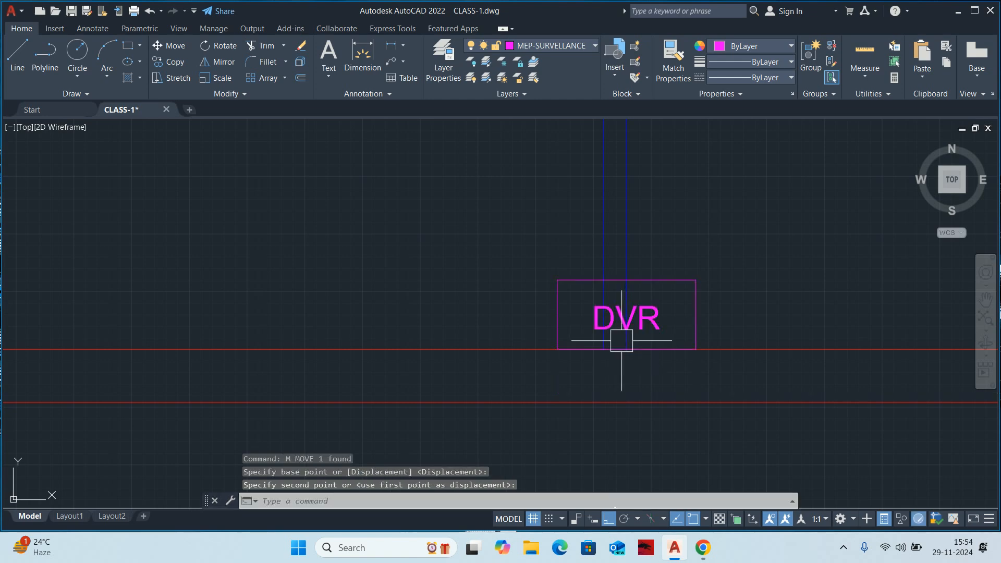
Move the DVR block 450 horizontally to the right into Office Cabin-1.
key("Return")
left_click(669, 284)
key("Return")
left_click(663, 281)
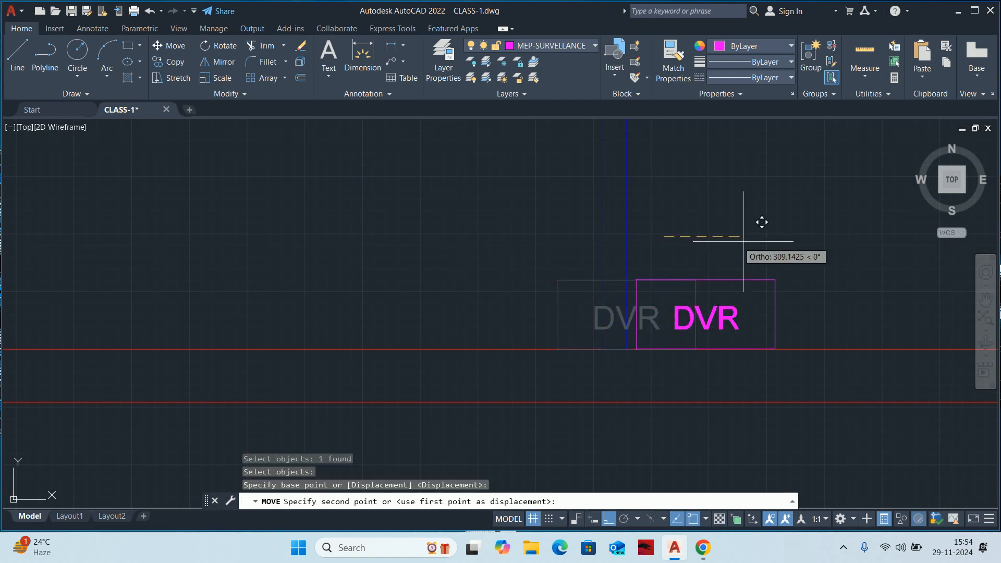
type("450")
key("Return")
Move the DVR block 100 upwards, away from the outer wall.
key("Return")
left_click(722, 284)
key("Return")
left_click(405, 274)
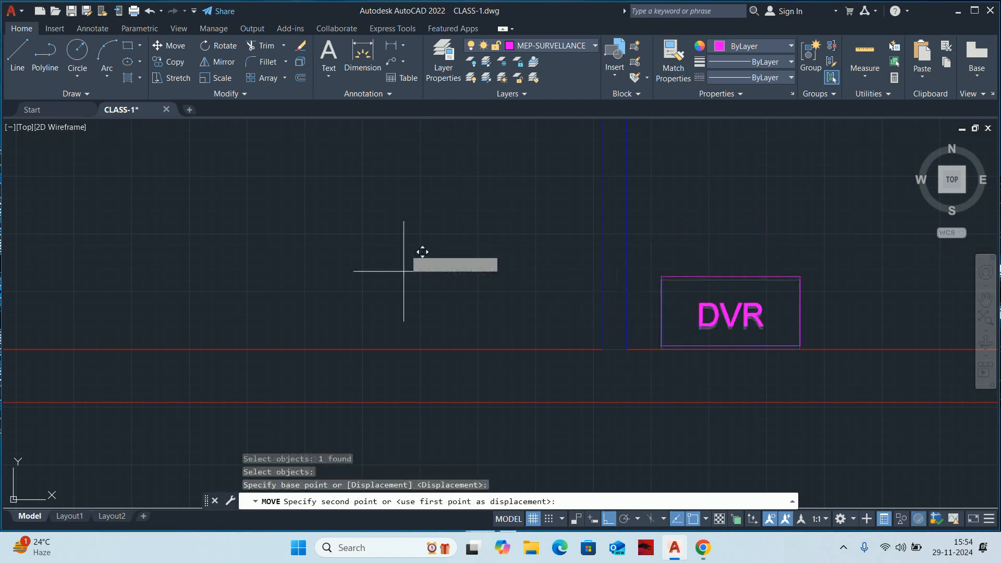
type("100")
key("Return")
key("Escape")
key("Escape")
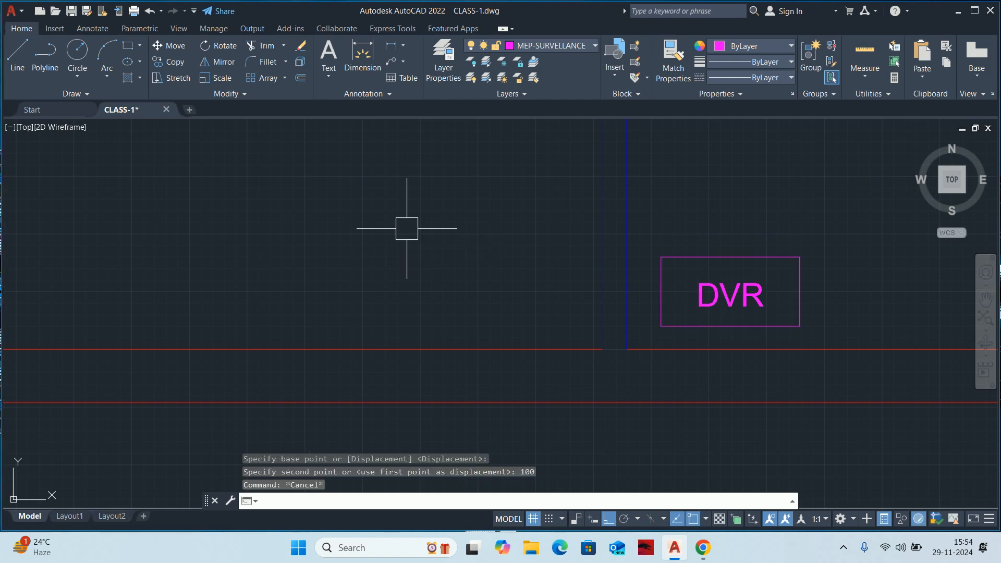
scroll(555, 286, "down", 5)
scroll(564, 285, "up", 2)
middle_click_drag(568, 284, 547, 312)
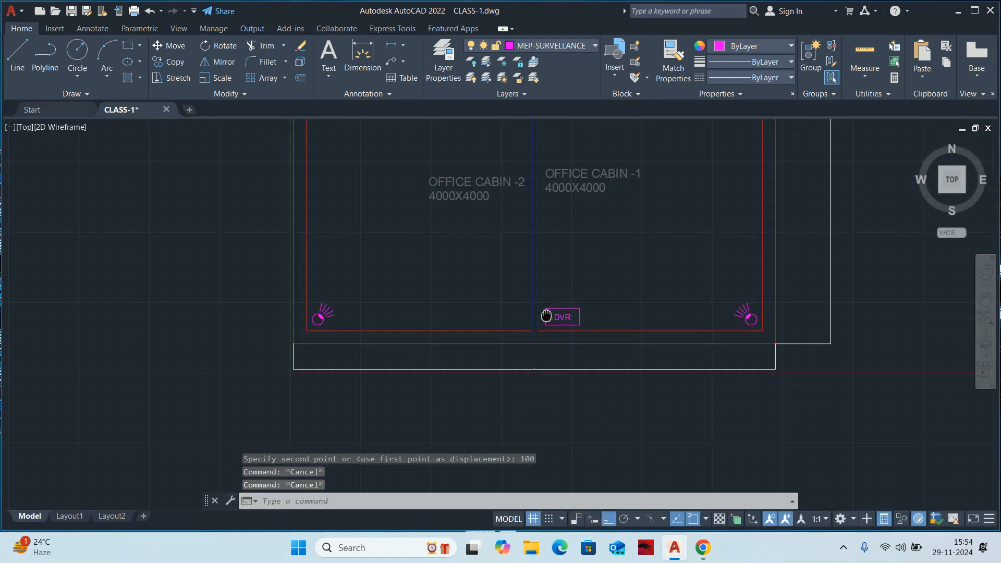
key("Escape")
scroll(546, 316, "down", 2)
scroll(557, 327, "up", 4)
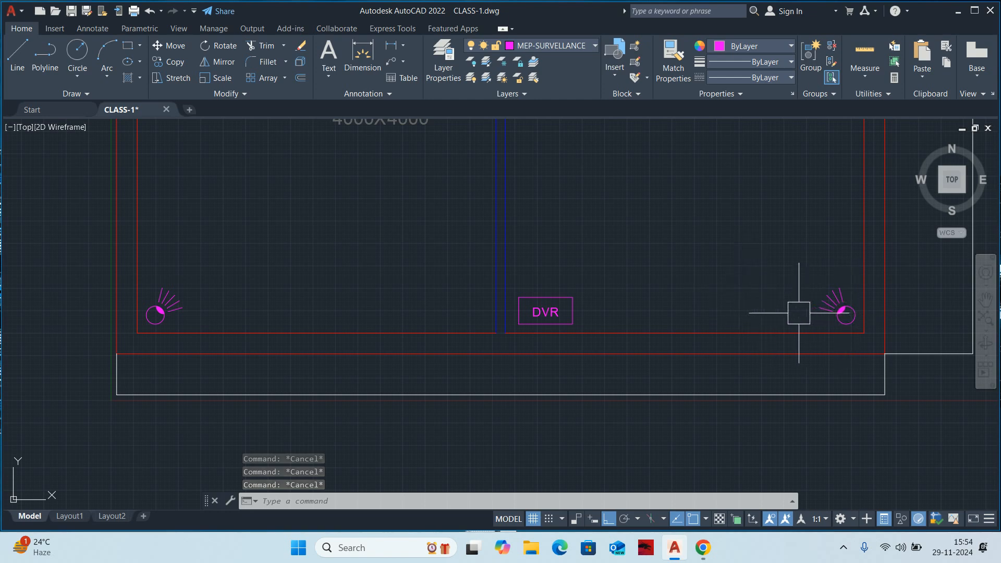
scroll(799, 313, "down", 2)
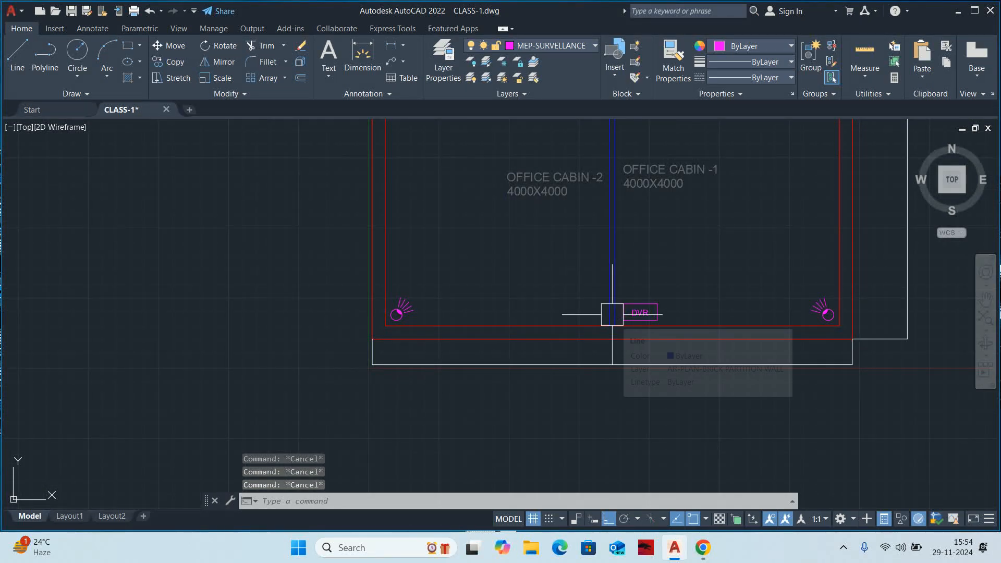
Add the multiline text "CCTV-" with a text height of 75 beside the corner camera in Office Cabin-1.
middle_click_drag(672, 312, 487, 312)
scroll(557, 311, "up", 6)
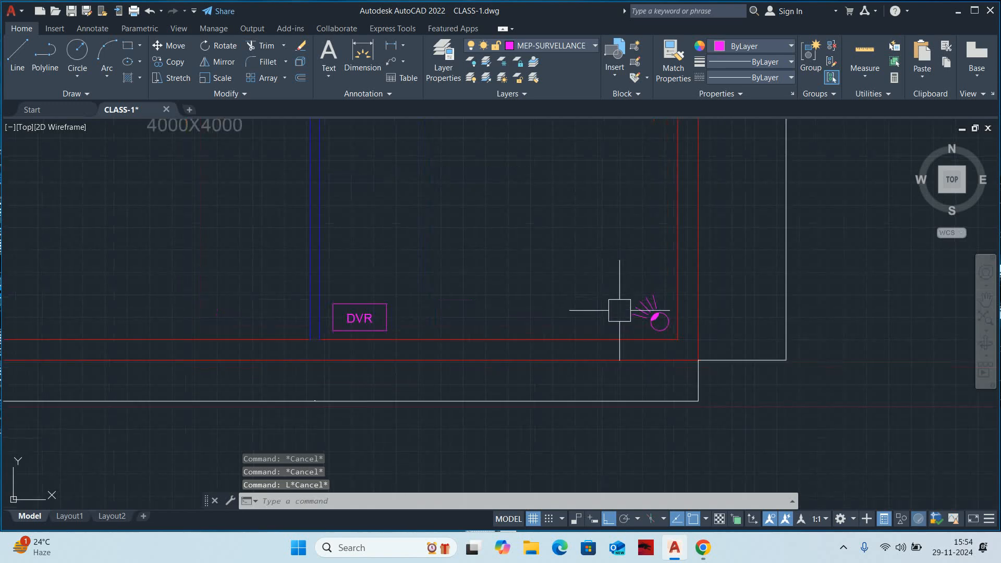
key("BackSpace")
type("t")
key("Return")
left_click(427, 252)
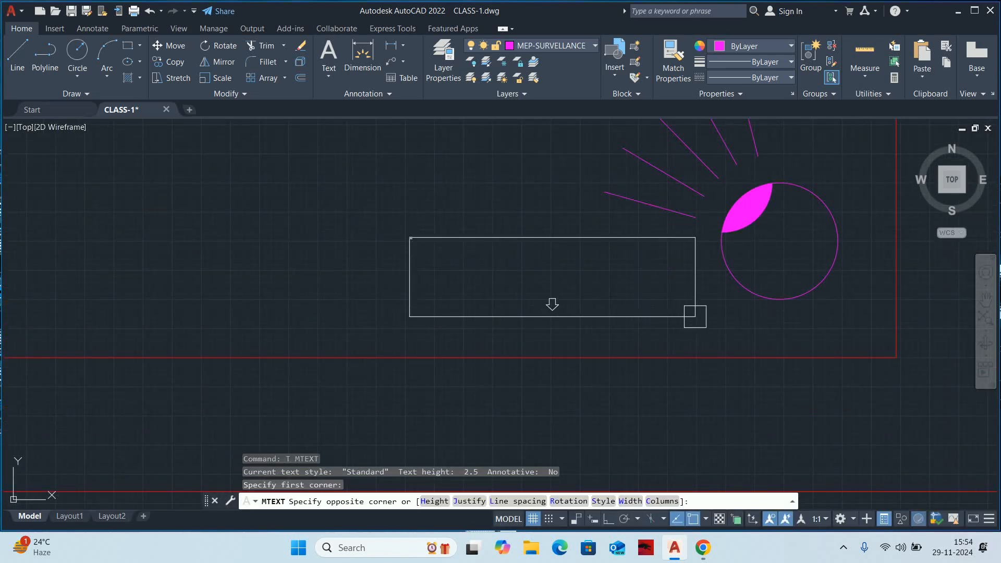
left_click(696, 312)
left_click(82, 66)
type("7")
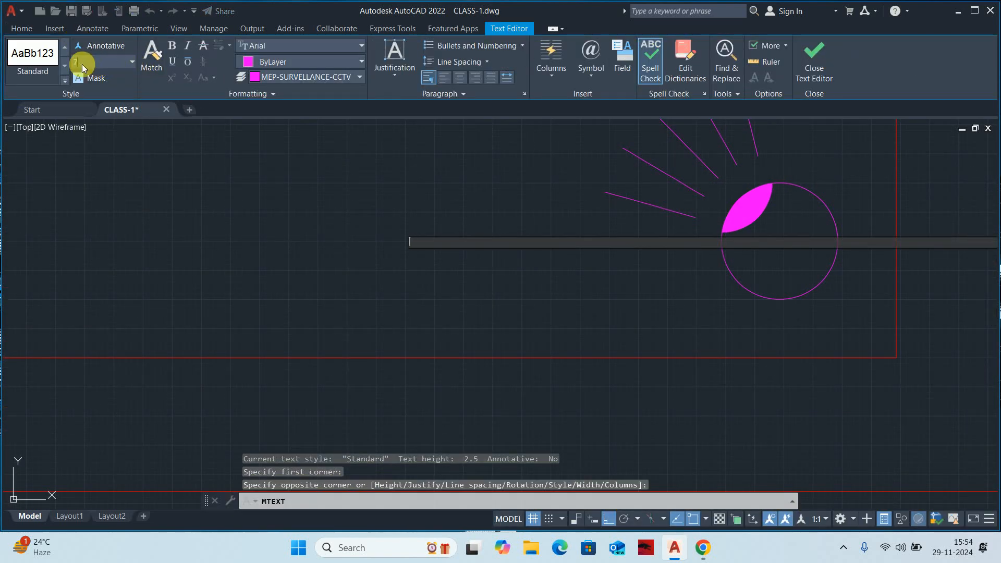
type("5")
key("Return")
type("CCTV-")
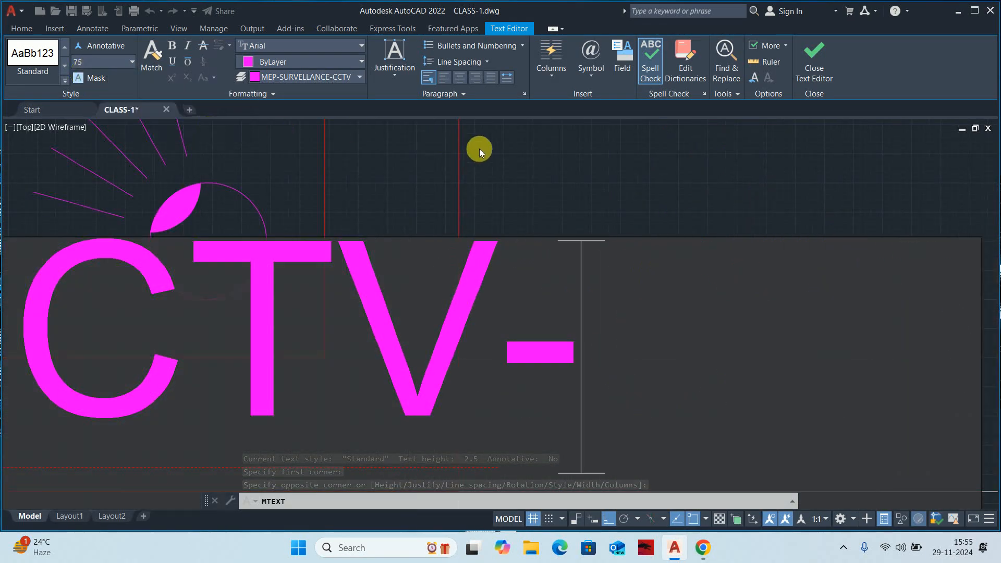
scroll(498, 156, "down", 5)
left_click(574, 150)
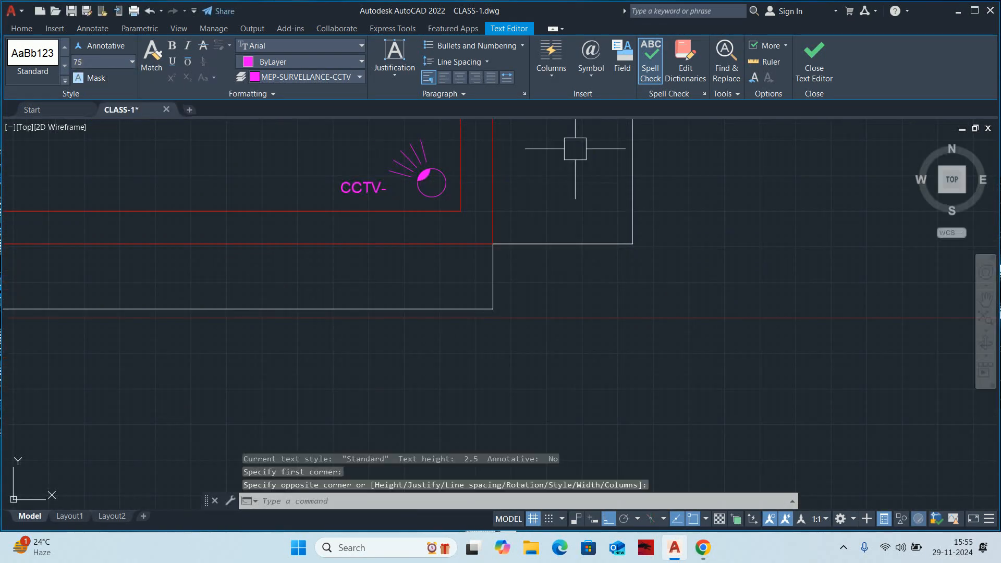
key("Escape")
key("Escape")
Move the CCTV- label slightly to the left, away from the Office Cabin-1 camera.
scroll(352, 188, "up", 3)
middle_click_drag(367, 195, 398, 228)
key("Escape")
type("m")
left_click(389, 224)
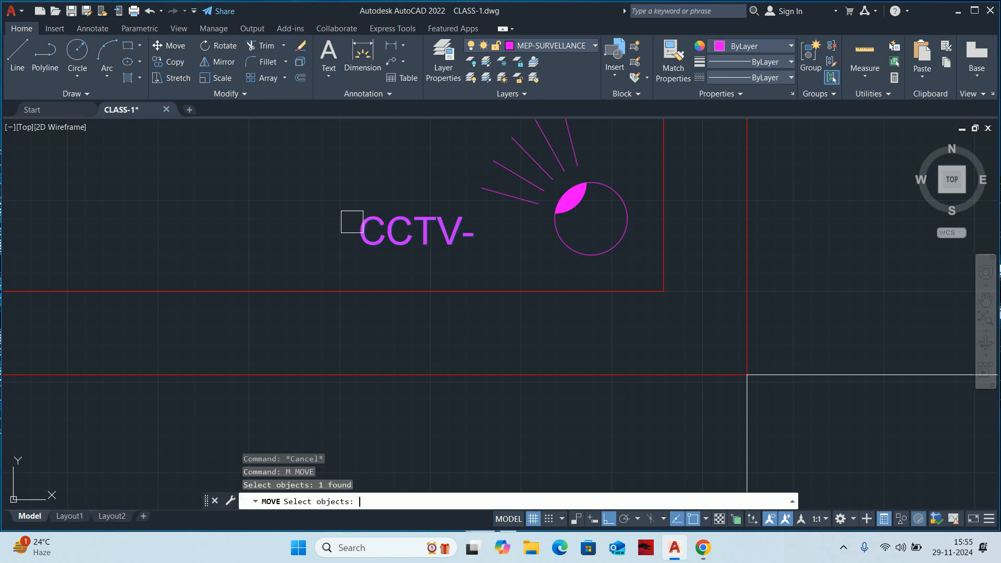
key("space")
left_click(187, 222)
left_click(170, 225)
key("space")
left_click(354, 231)
key("space")
left_click(234, 209)
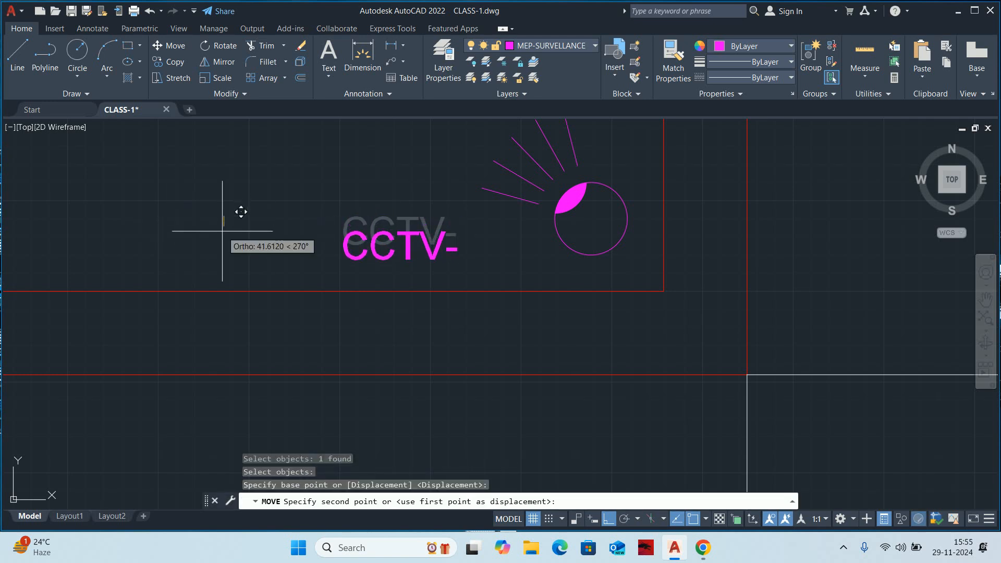
key("Escape")
Widen the text frame of the CCTV- label slightly to the right.
left_click(388, 230)
middle_click_drag(335, 245, 227, 266)
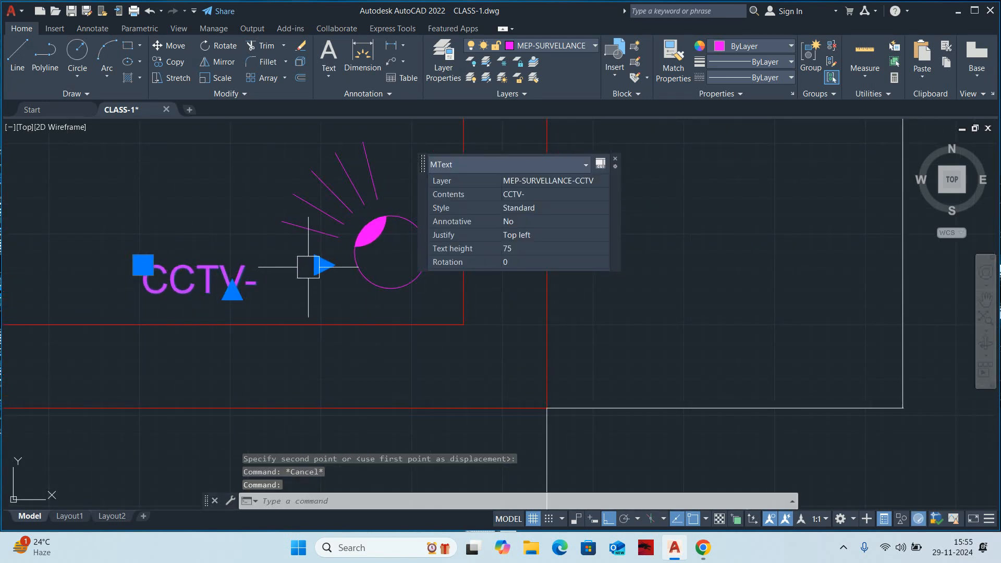
left_click(319, 265)
left_click(320, 264)
left_click(323, 265)
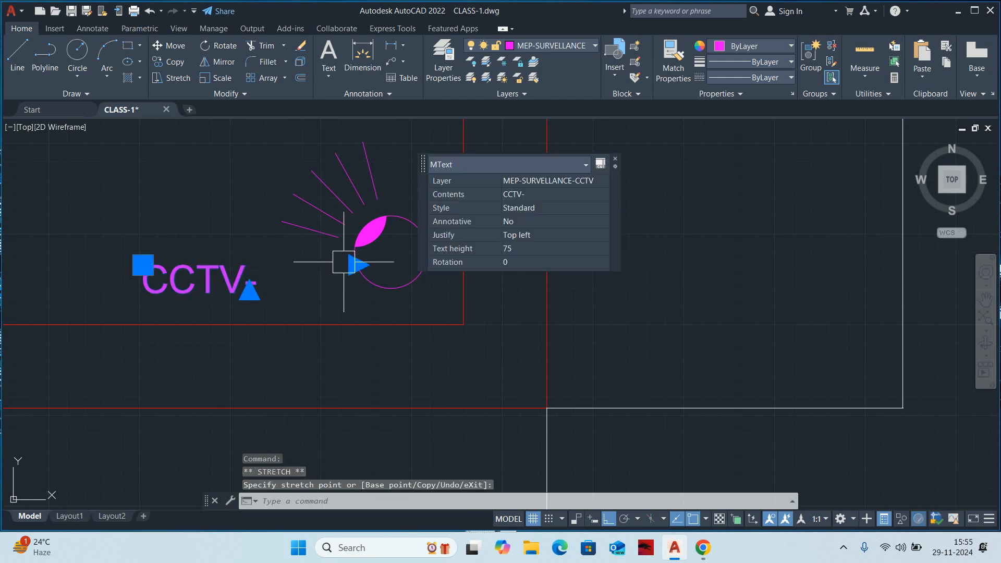
key("Escape")
key("Escape")
key("Escape")
Copy the CCTV- label horizontally from the Office Cabin-1 camera to beside the corner camera in Office Cabin-2.
scroll(336, 262, "down", 3)
middle_click_drag(336, 262, 448, 263)
type("c")
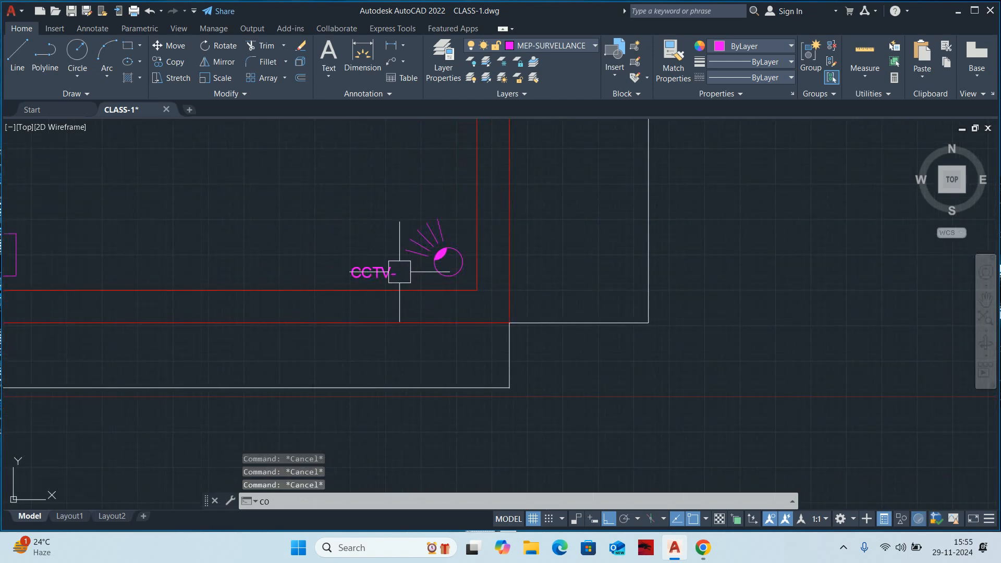
type("o")
key("Return")
left_click(372, 272)
key("Return")
scroll(372, 274, "up", 5)
left_click(350, 275)
scroll(78, 281, "down", 3)
middle_click_drag(78, 281, 958, 312)
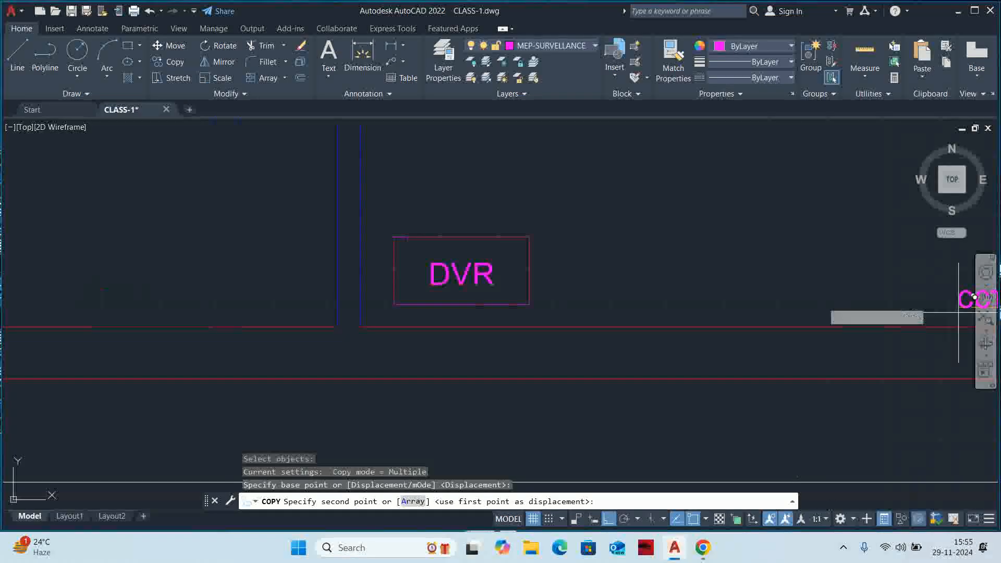
scroll(867, 335, "up", 8)
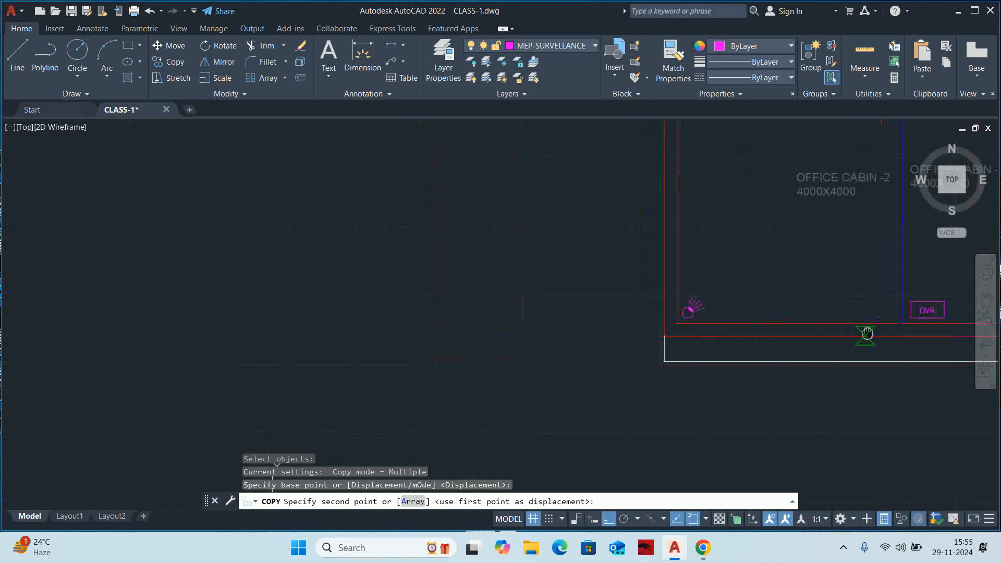
left_click(761, 311)
key("Escape")
Copy the Office Cabin-2 CCTV- label, with Ortho off, to the right of the right-hand camera outside the cabins.
scroll(770, 263, "down", 2)
type("co")
key("Return")
left_click(782, 229)
key("Return")
left_click(761, 242)
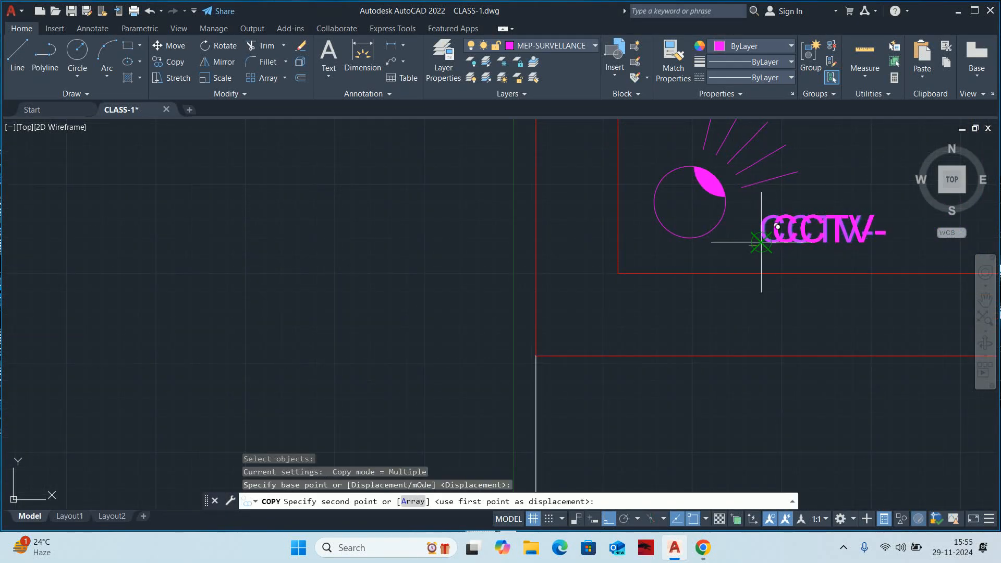
scroll(771, 230, "down", 3)
key("F10")
middle_click_drag(698, 398, 678, 451)
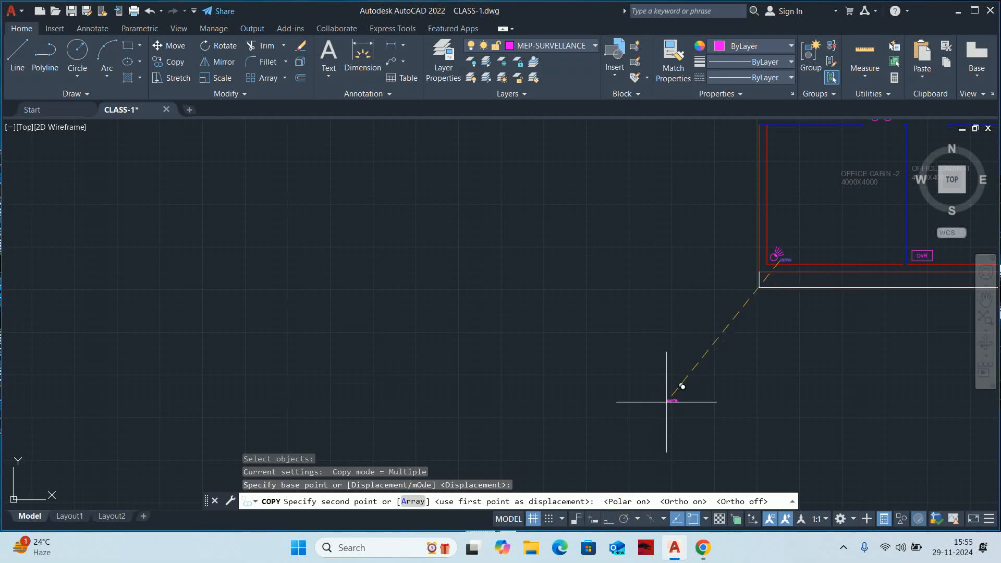
scroll(682, 386, "up", 8)
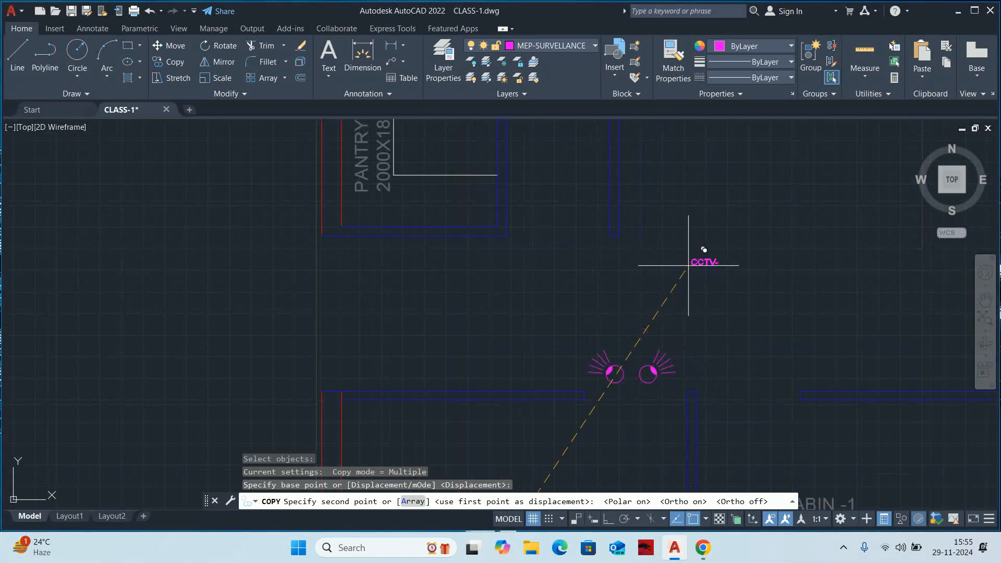
scroll(688, 266, "up", 6)
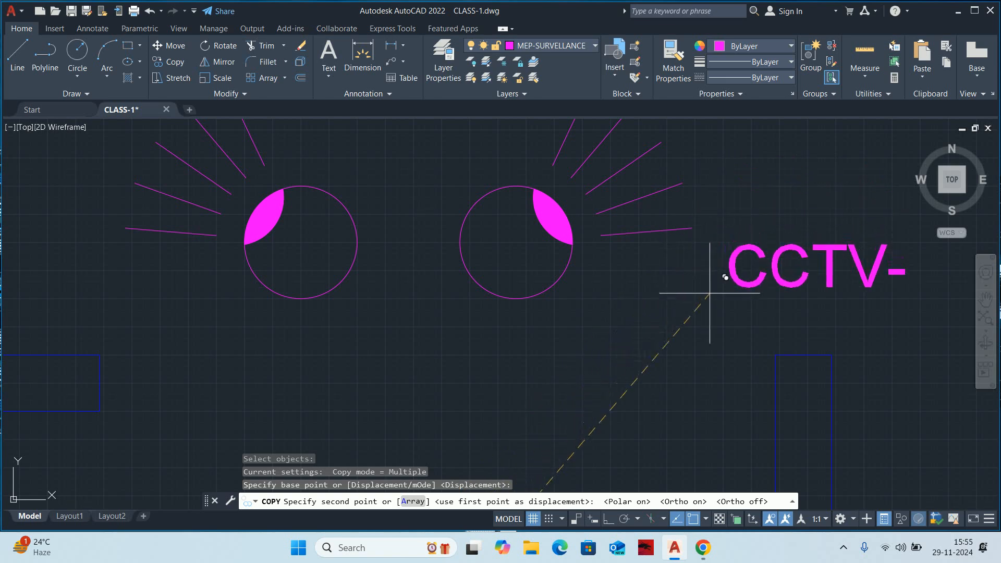
Place another copy of the CCTV- label to the right of the camera on Reception's upper wall.
scroll(677, 292, "down", 10)
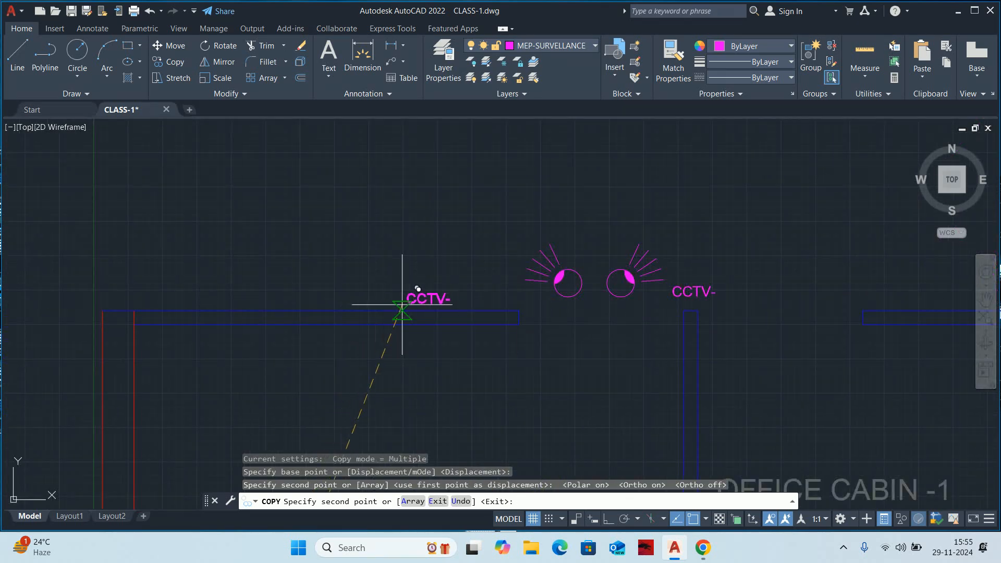
scroll(467, 268, "down", 5)
scroll(610, 266, "up", 8)
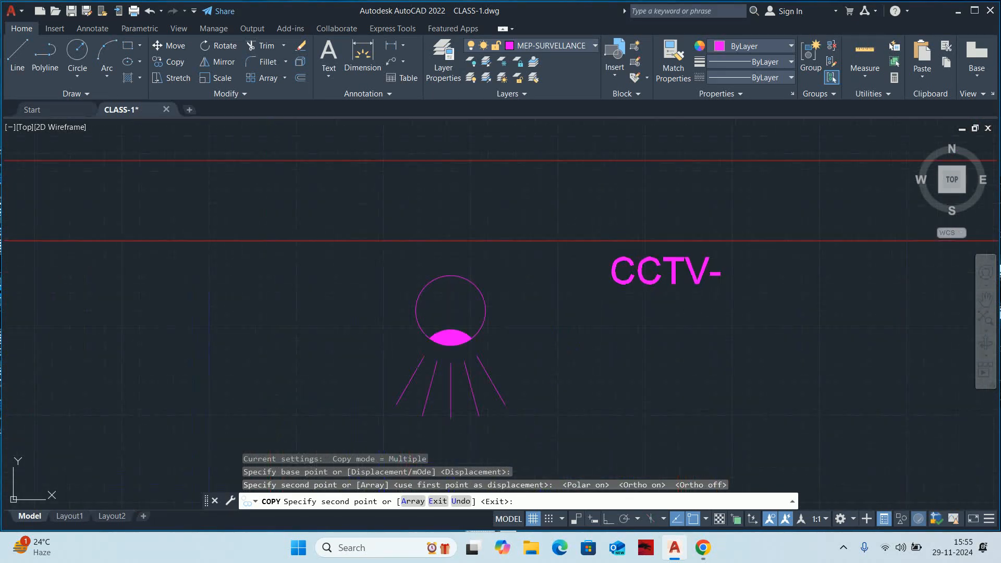
key("Escape")
Copy the right-hand camera's CCTV- label horizontally, with Ortho on, to the left of the left-hand camera outside the cabins.
scroll(532, 277, "down", 8)
scroll(532, 277, "down", 4)
middle_click_drag(532, 277, 514, 306)
key("Return")
scroll(488, 366, "up", 5)
key("Return")
left_click(516, 363)
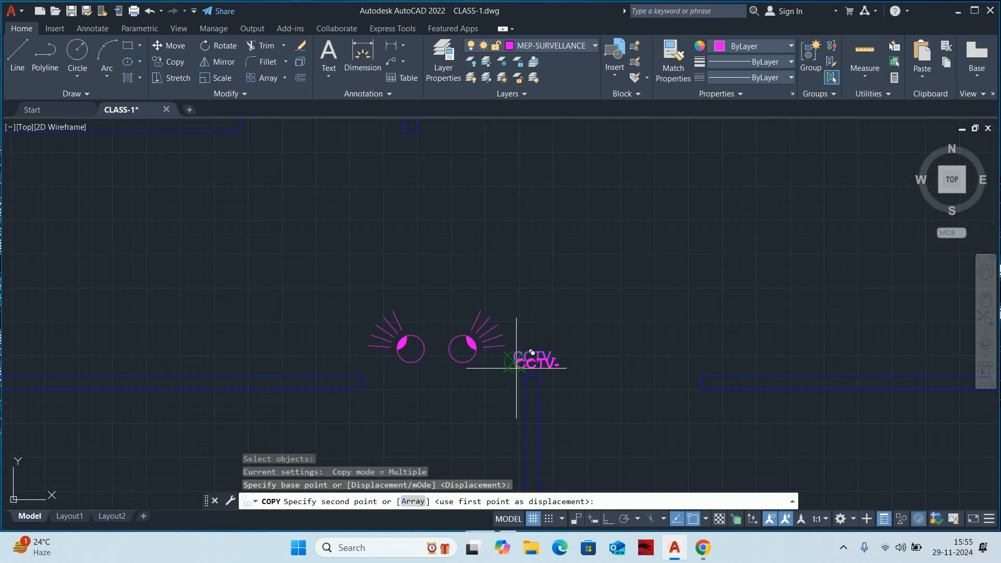
left_click(613, 524)
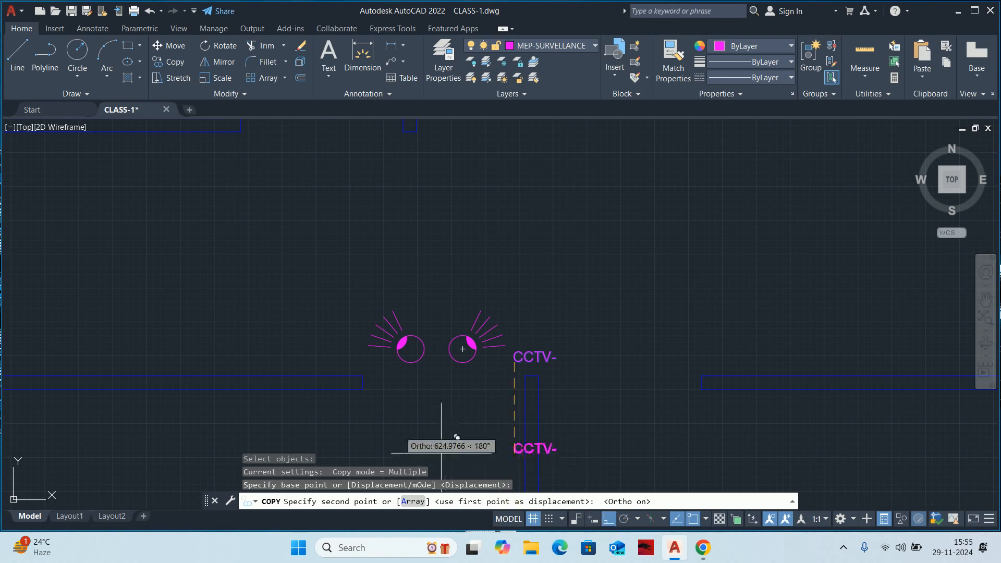
middle_click_drag(373, 406, 747, 445)
scroll(730, 406, "up", 2)
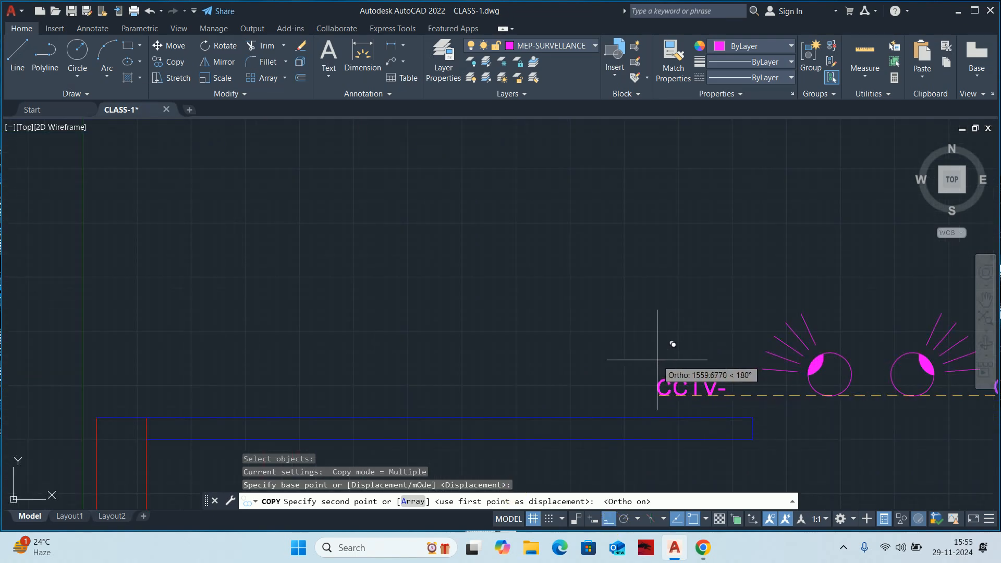
left_click(667, 360)
scroll(673, 353, "down", 5)
key("Escape")
key("Escape")
key("Escape")
Run TCOUNT and select the CCTV- labels in order: Office Cabin-1, Office Cabin-2, right-hand corridor, left-hand corridor, Reception.
scroll(792, 359, "down", 3)
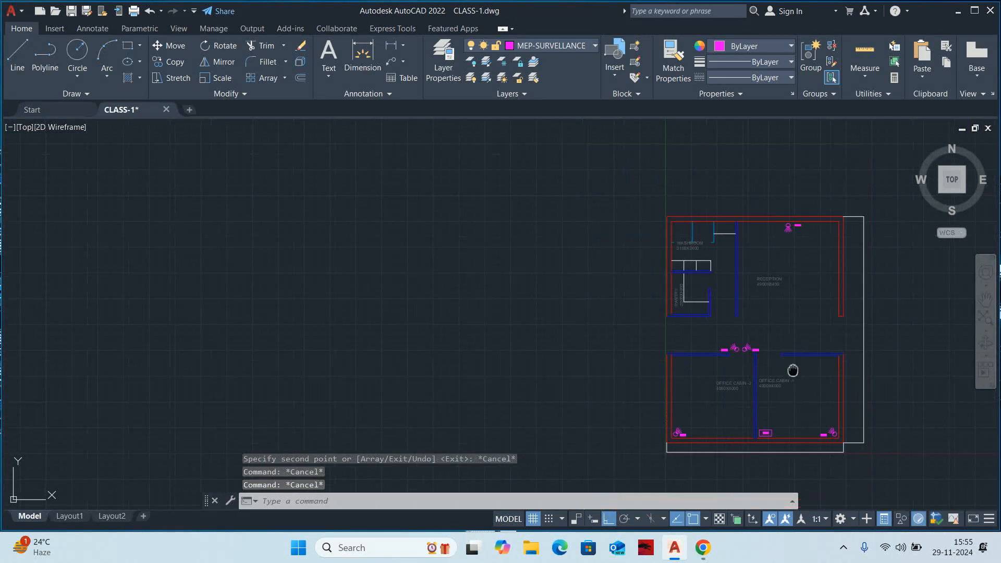
middle_click_drag(791, 368, 715, 287)
key("Escape")
scroll(709, 323, "up", 4)
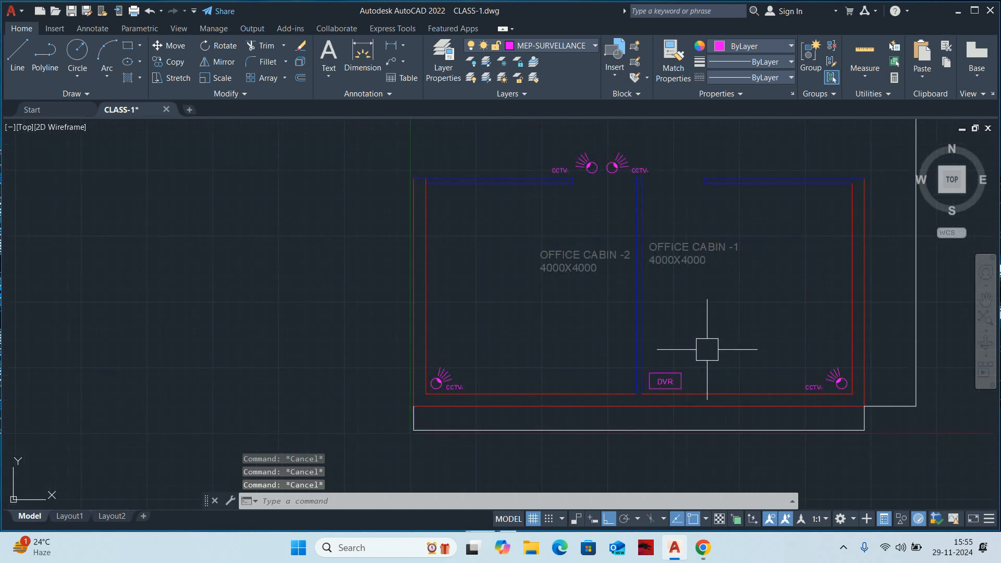
mouse_move(705, 347)
middle_mouse_down()
mouse_move(704, 358)
mouse_move(680, 349)
mouse_move(620, 369)
middle_mouse_up()
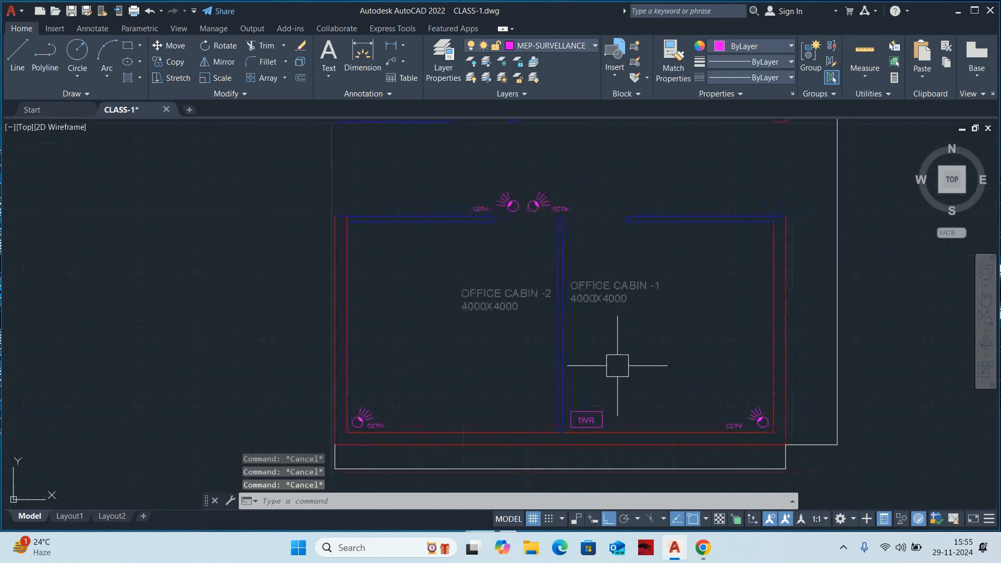
type("TCOUNT")
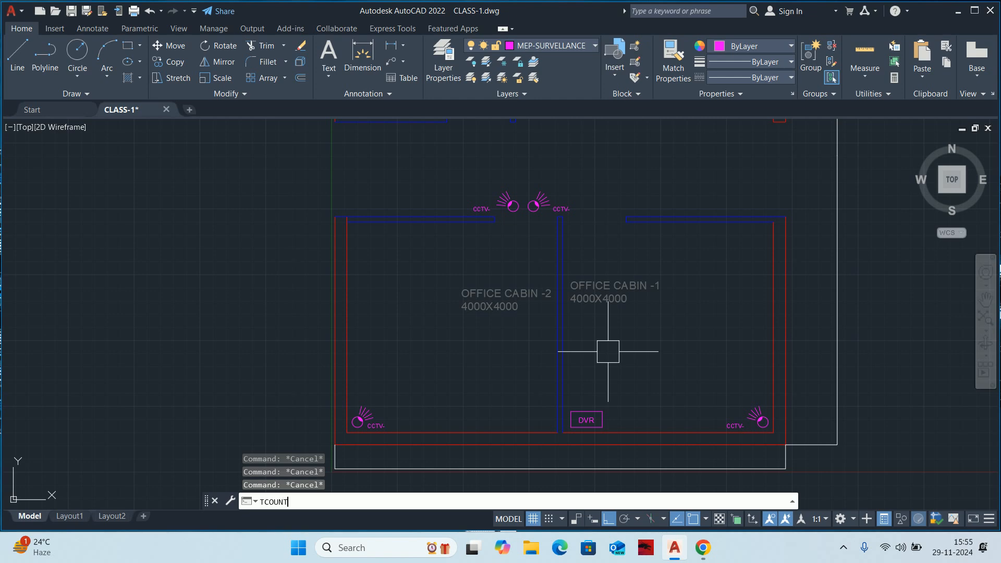
key("Return")
scroll(769, 479, "up", 4)
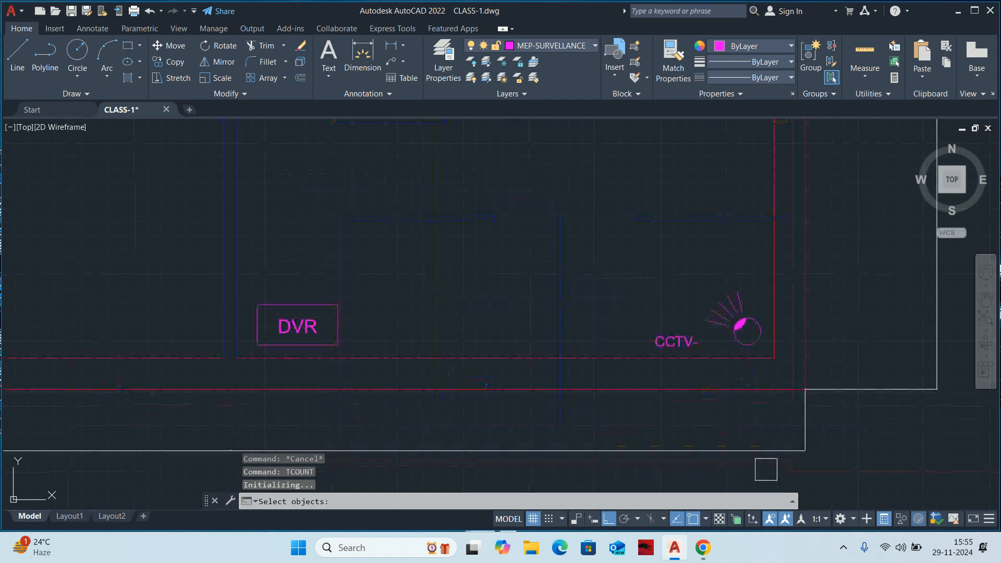
left_click(655, 337)
scroll(744, 358, "down", 4)
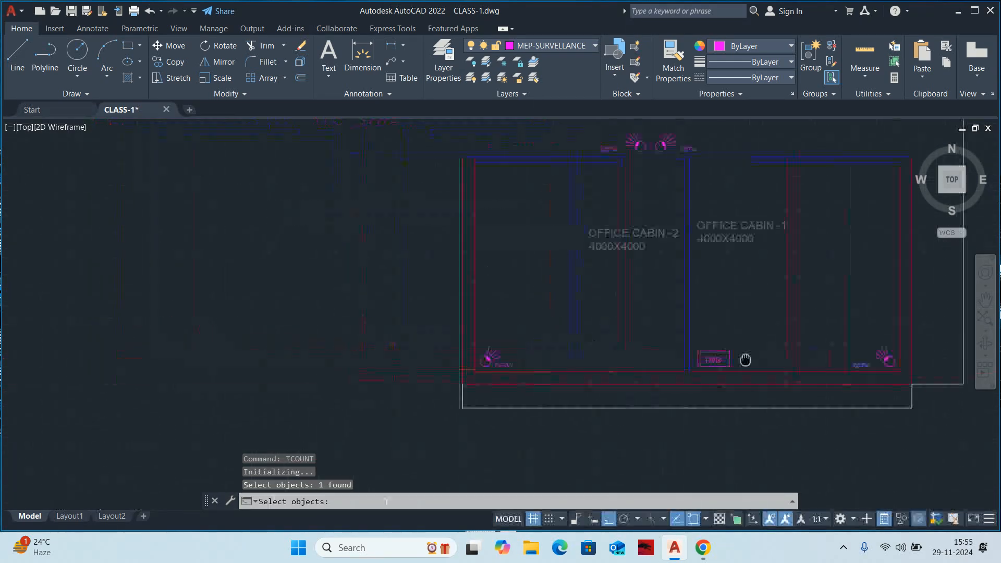
scroll(565, 369, "up", 4)
left_click(417, 366)
scroll(546, 304, "down", 3)
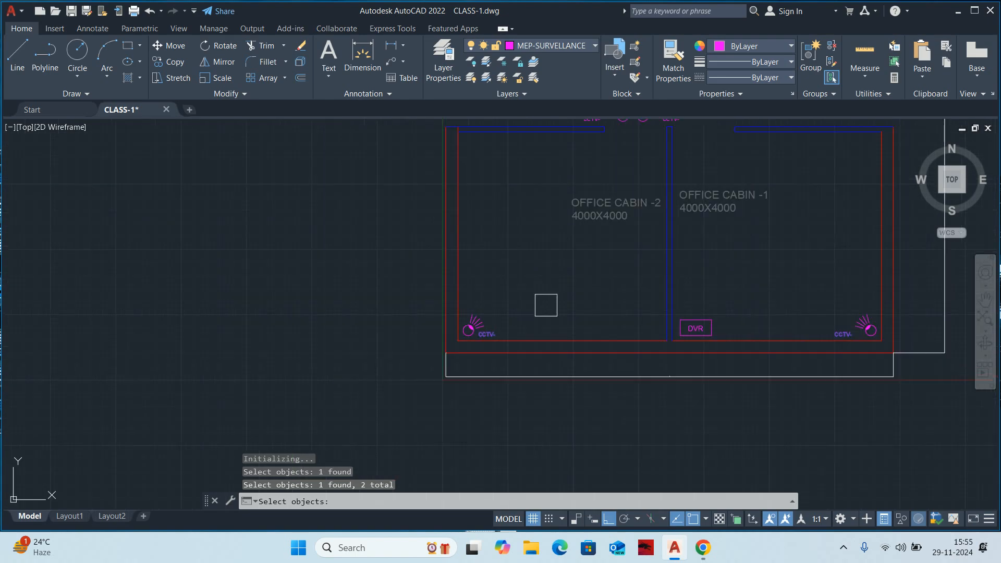
middle_click_drag(546, 304, 542, 431)
scroll(599, 315, "up", 5)
left_click(710, 198)
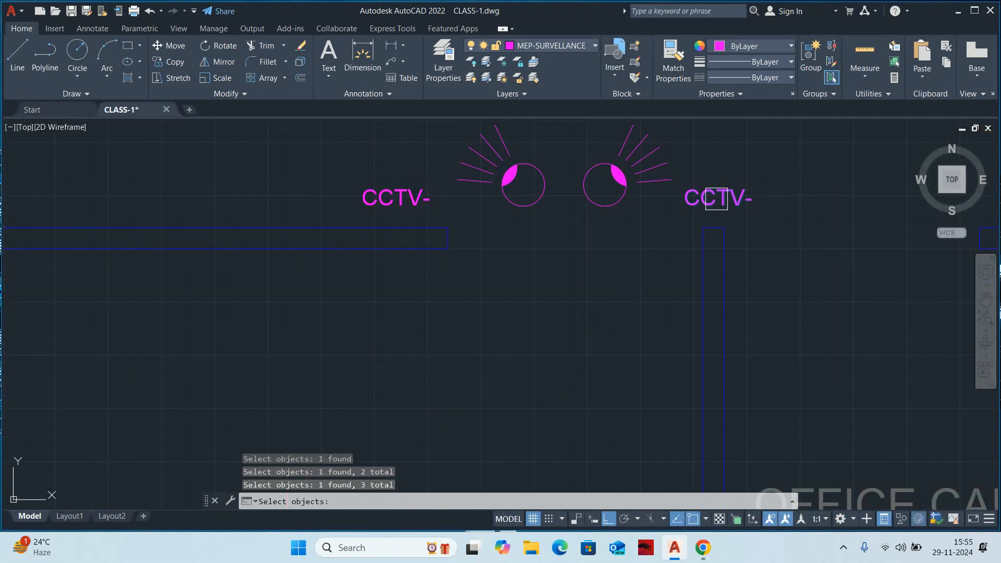
left_click(398, 197)
scroll(407, 204, "down", 4)
middle_click_drag(415, 209, 365, 500)
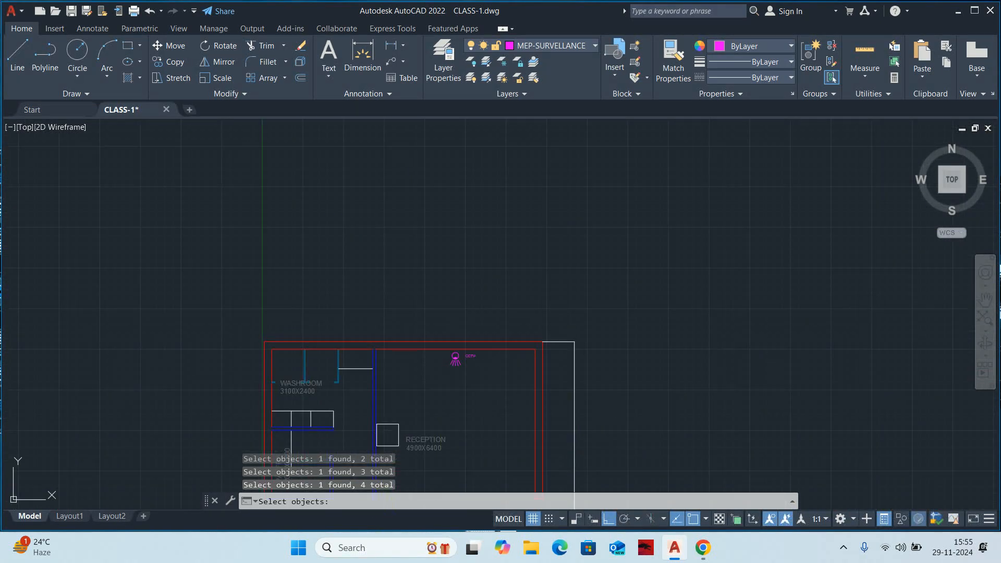
scroll(451, 364, "up", 5)
left_click(524, 336)
key("Return")
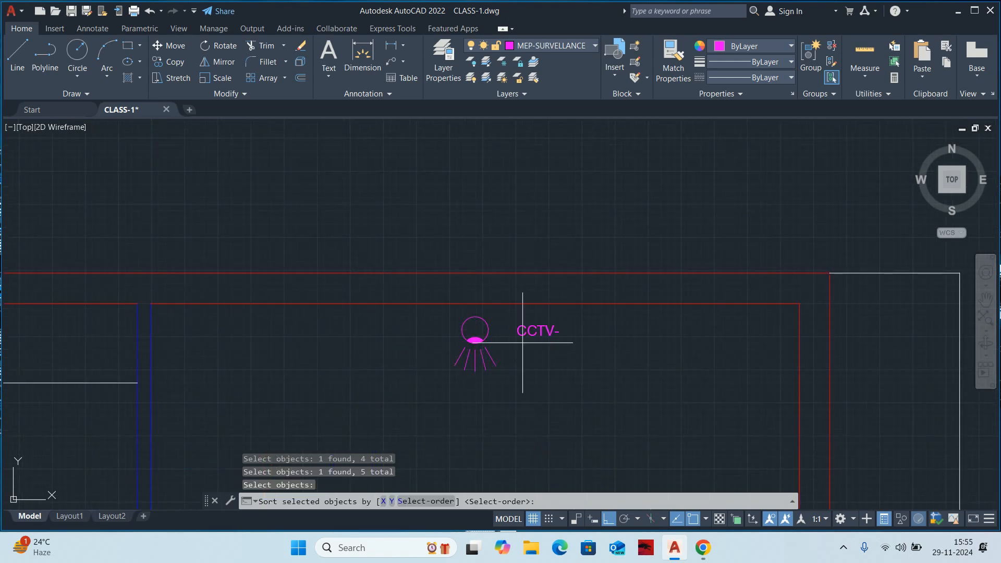
Number the selected labels by select-order, starting at 1 with increment 1, placing the numbers as a suffix.
left_click(421, 501)
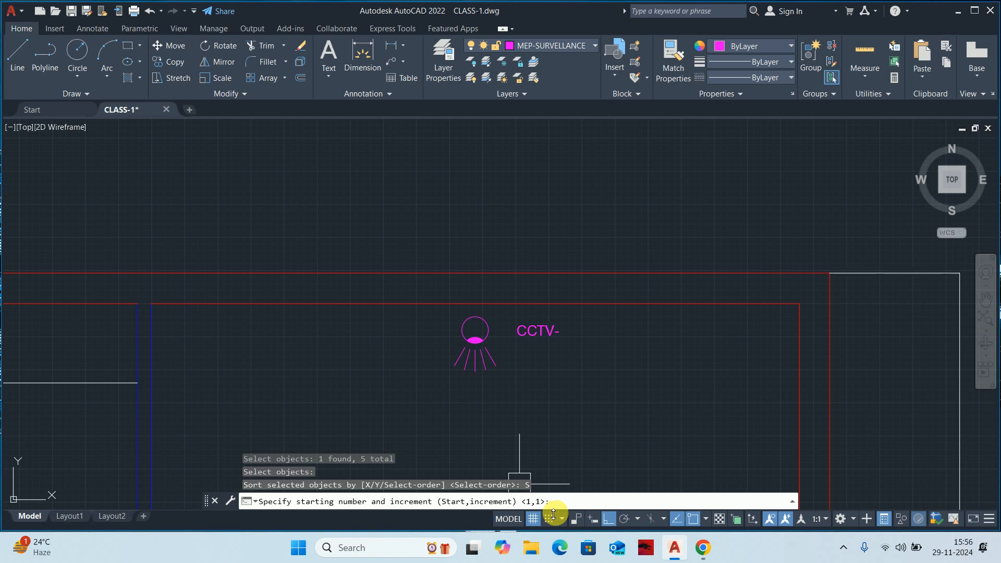
key("Return")
left_click(488, 501)
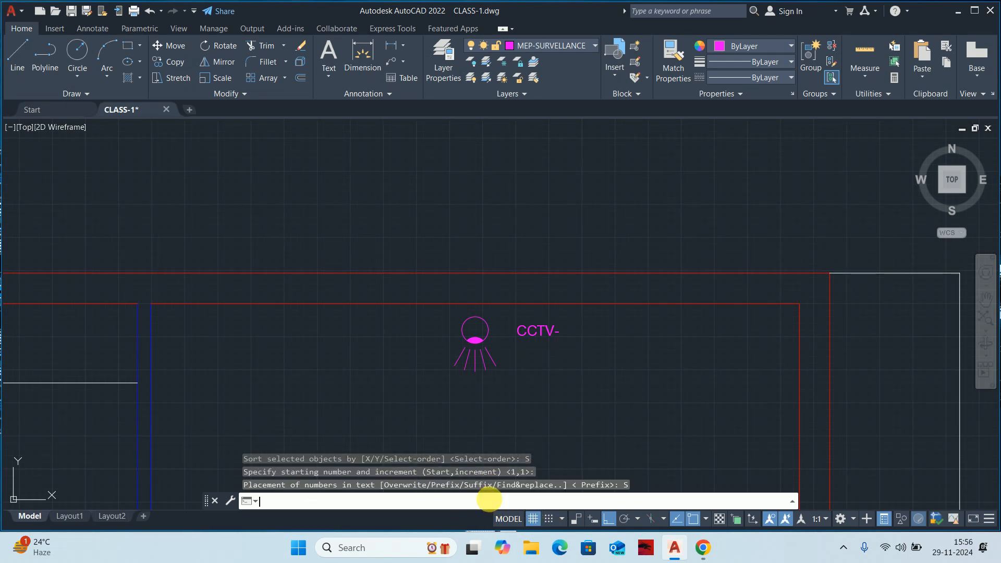
scroll(597, 240, "down", 5)
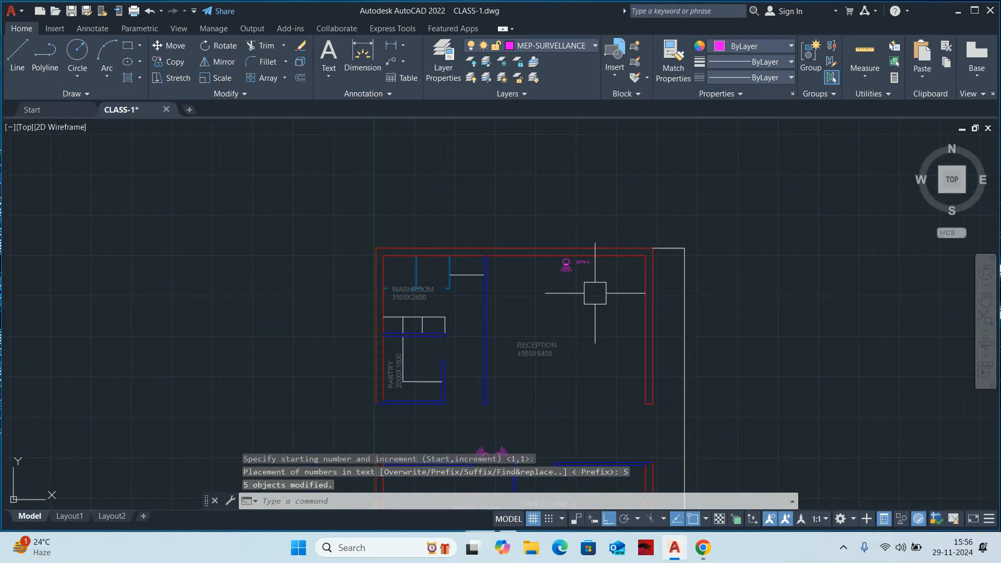
scroll(594, 293, "down", 2)
scroll(577, 370, "up", 5)
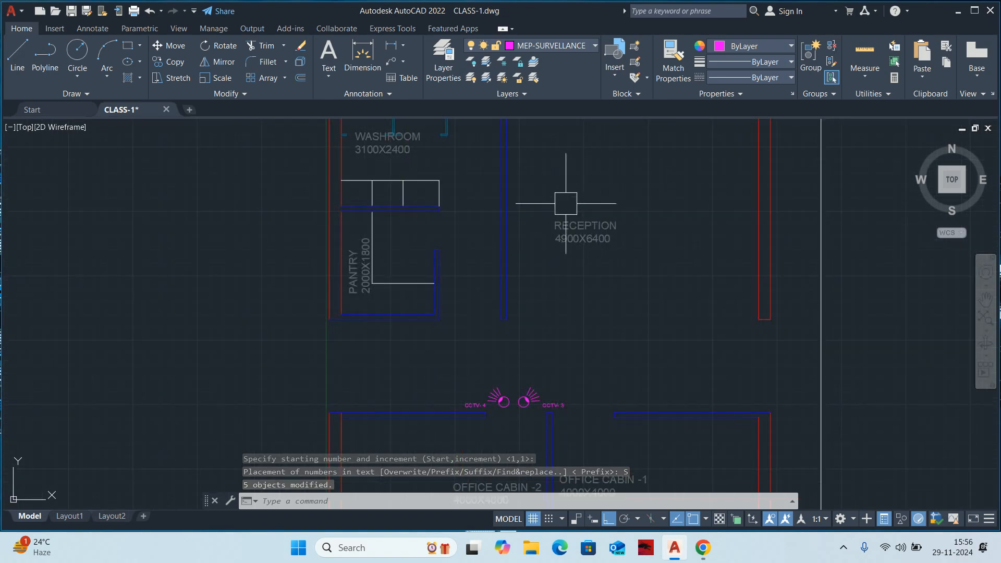
key("Escape")
scroll(560, 209, "down", 5)
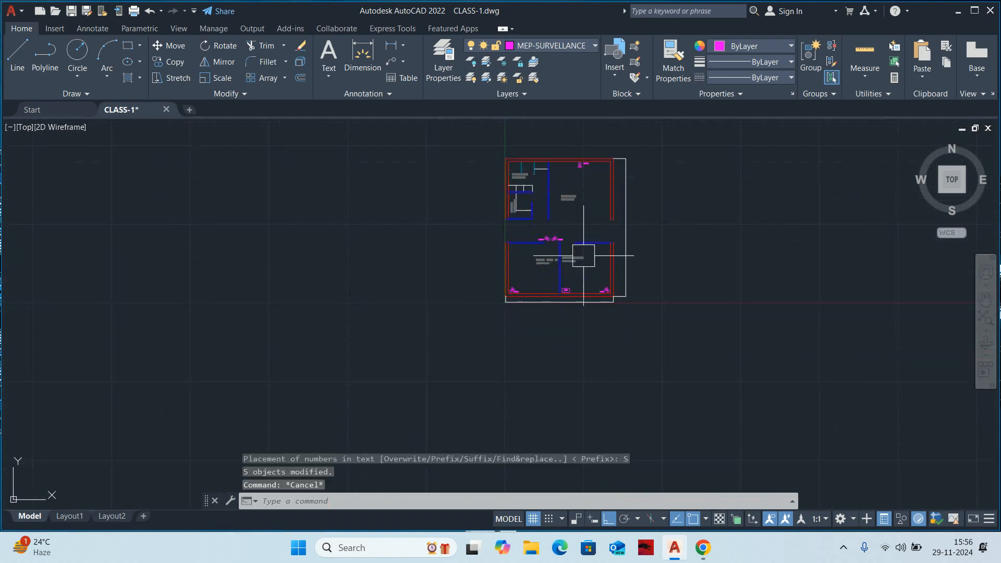
key("Escape")
key("Escape")
scroll(584, 255, "up", 5)
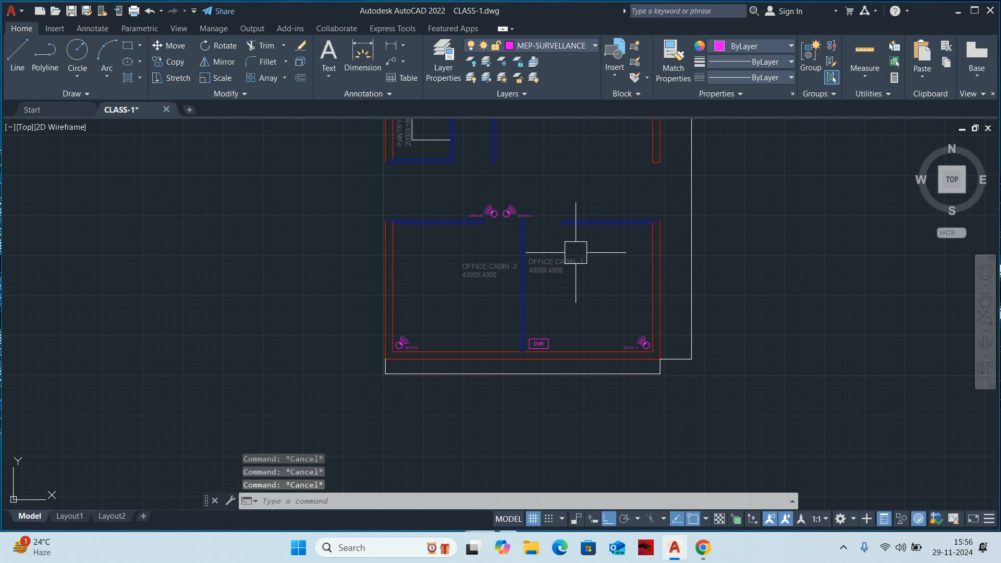
middle_click_drag(575, 253, 595, 281)
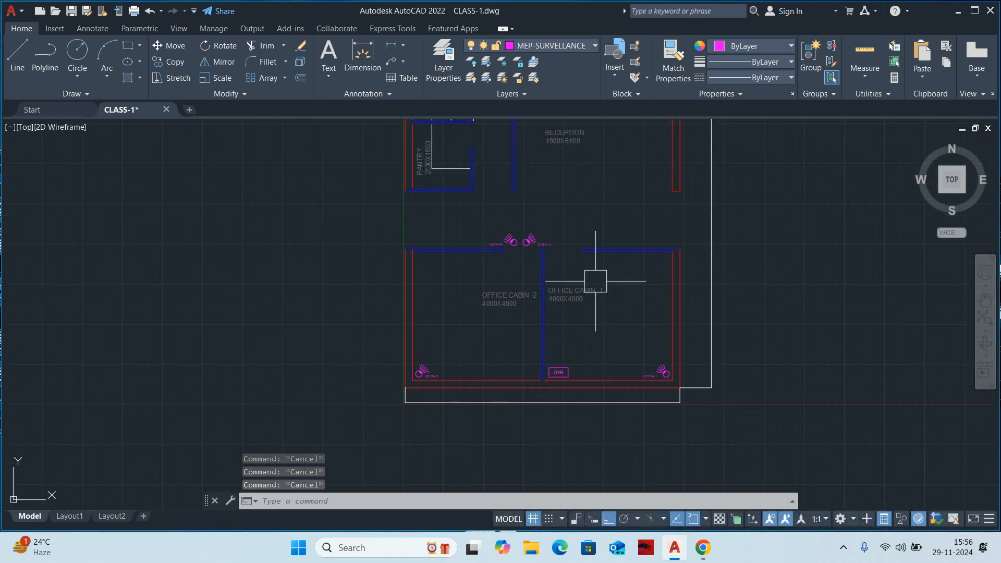
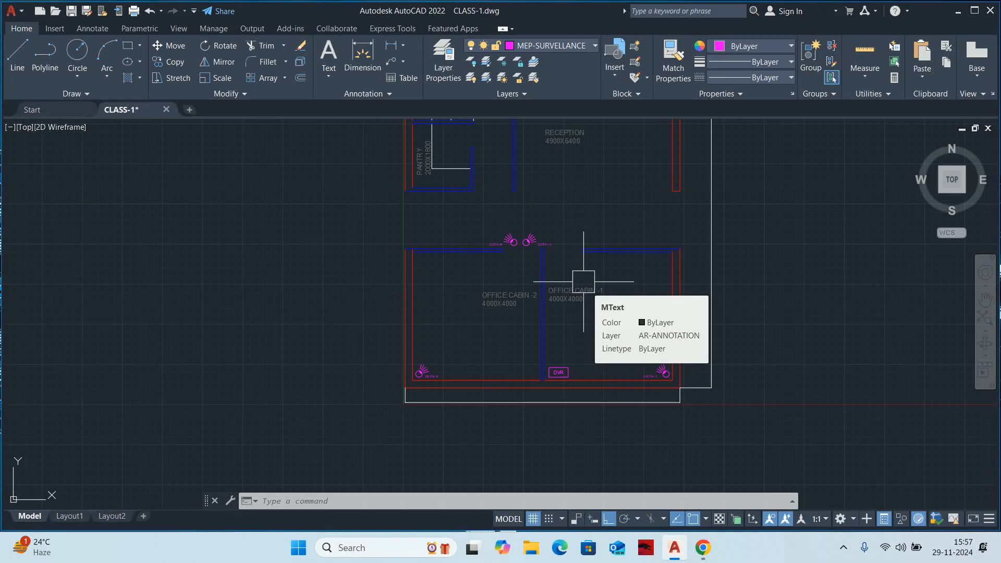
Run MLSTYLE to open the multiline style manager.
type("MLST")
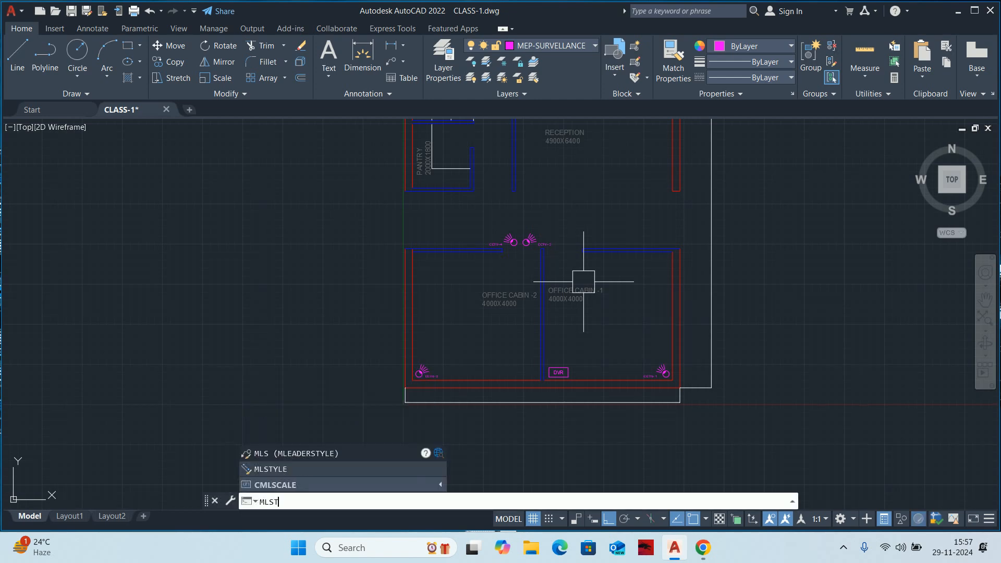
type("YLE")
key("Return")
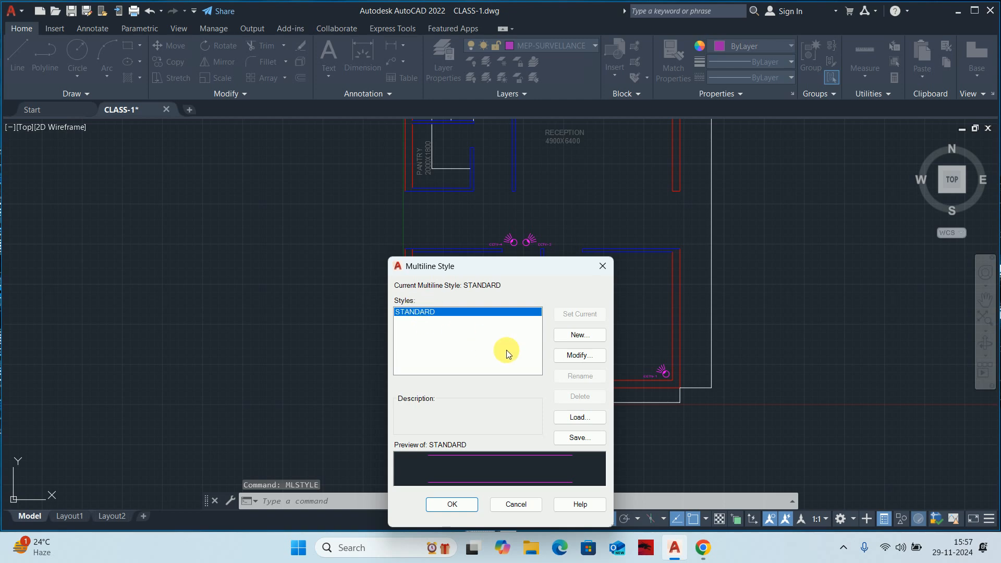
left_click(579, 337)
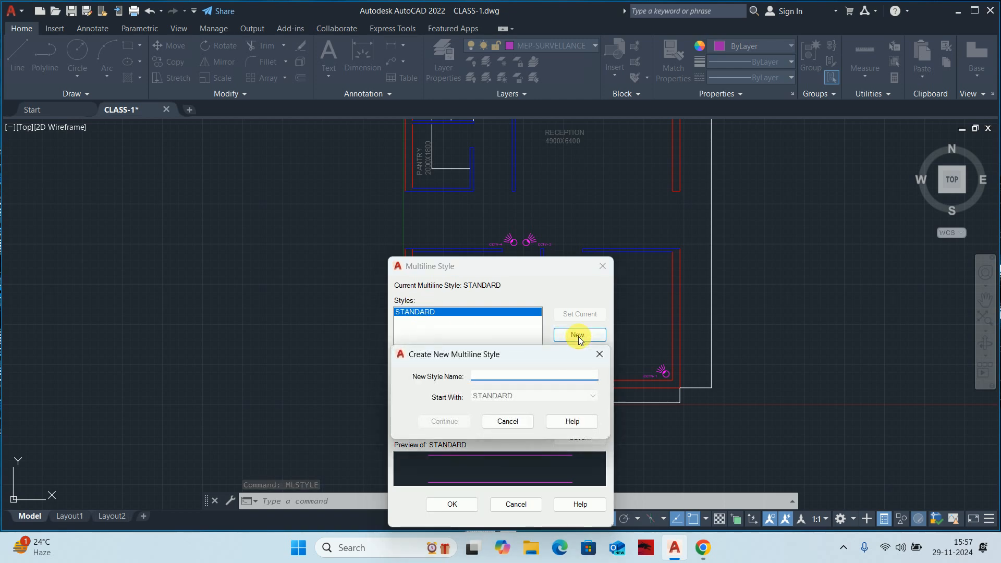
type("CA")
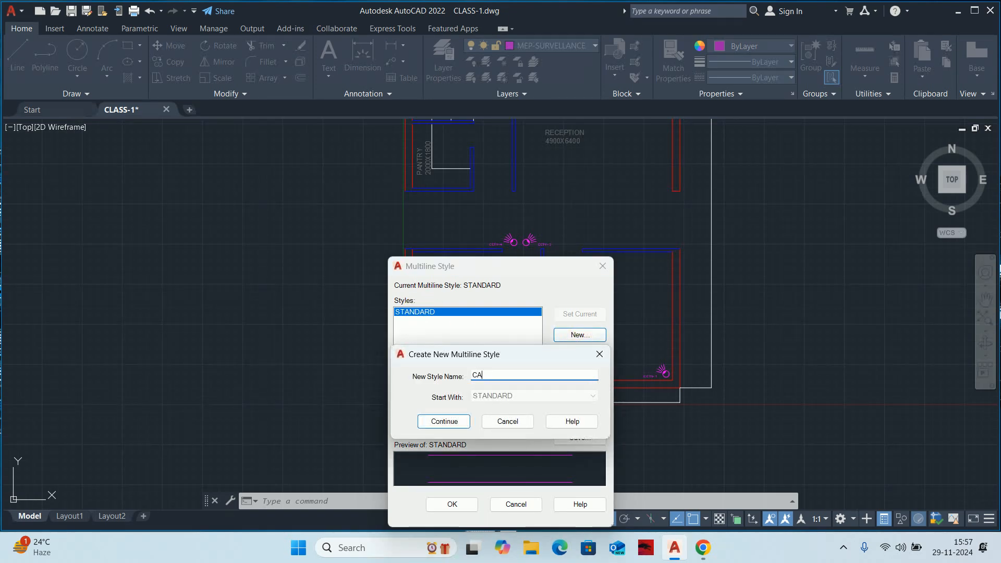
type("MERA CA")
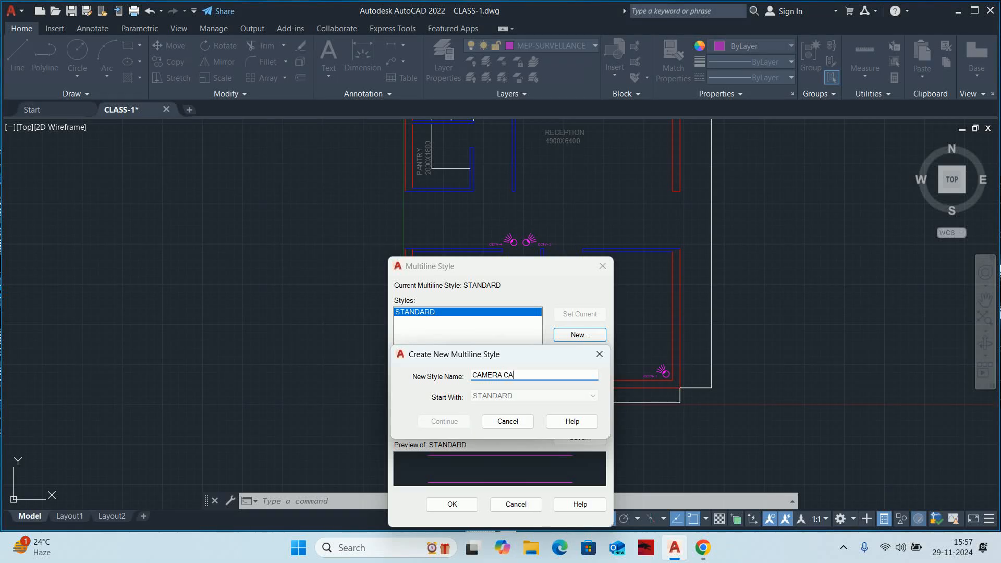
type("BLE")
left_click(508, 422)
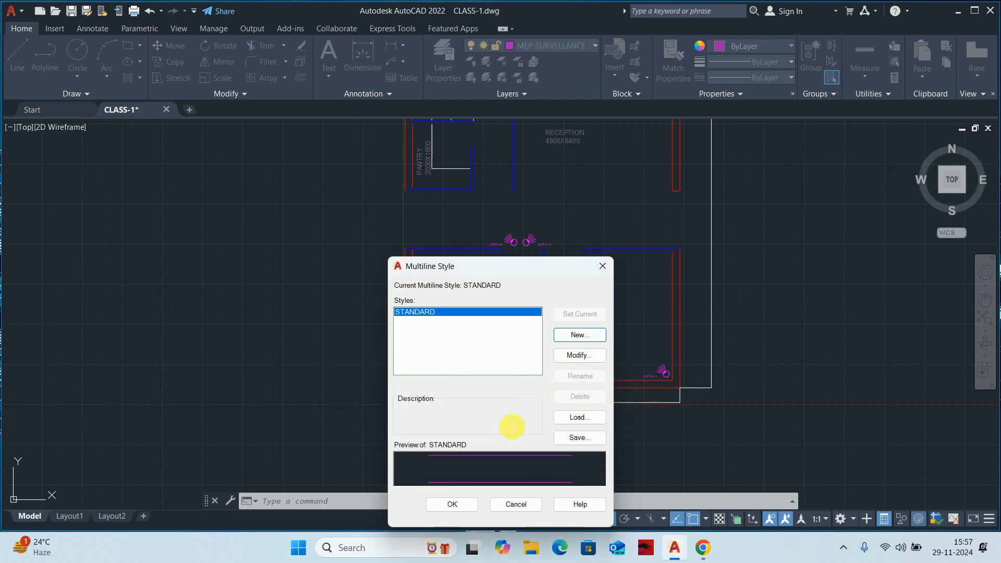
Create a new multiline style named CAMERACABLE and continue to its element settings.
left_click(558, 338)
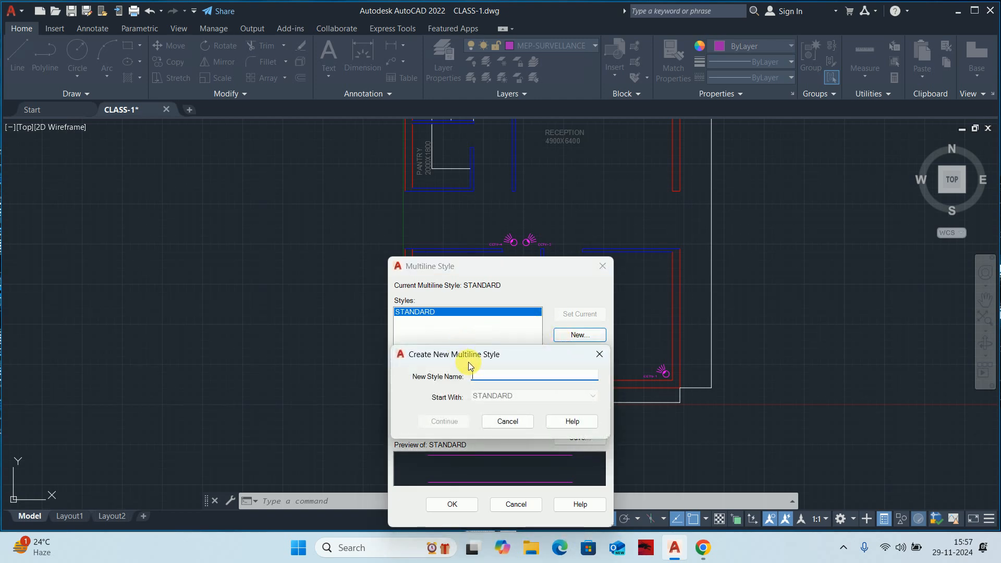
type("CAMERACABLE")
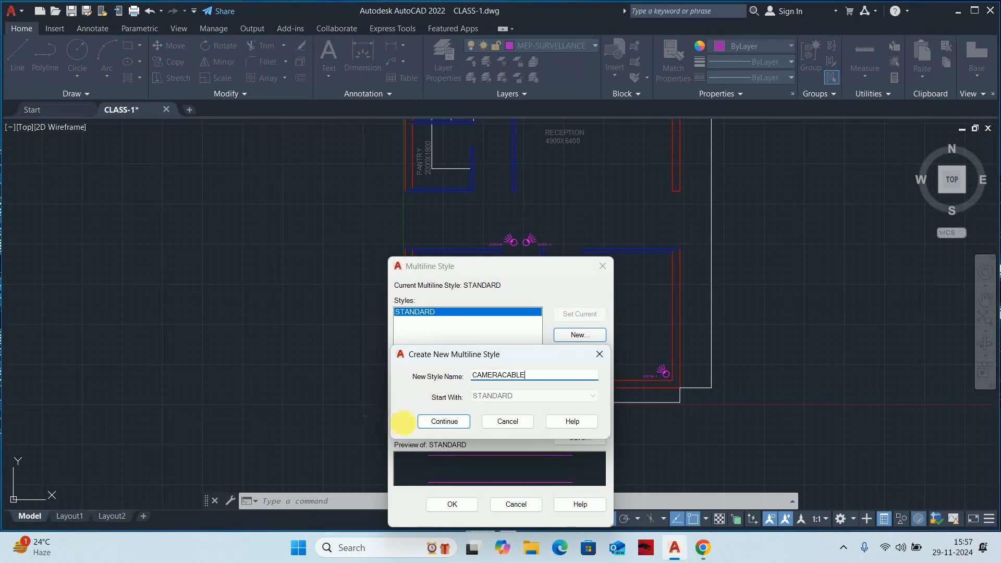
left_click(436, 420)
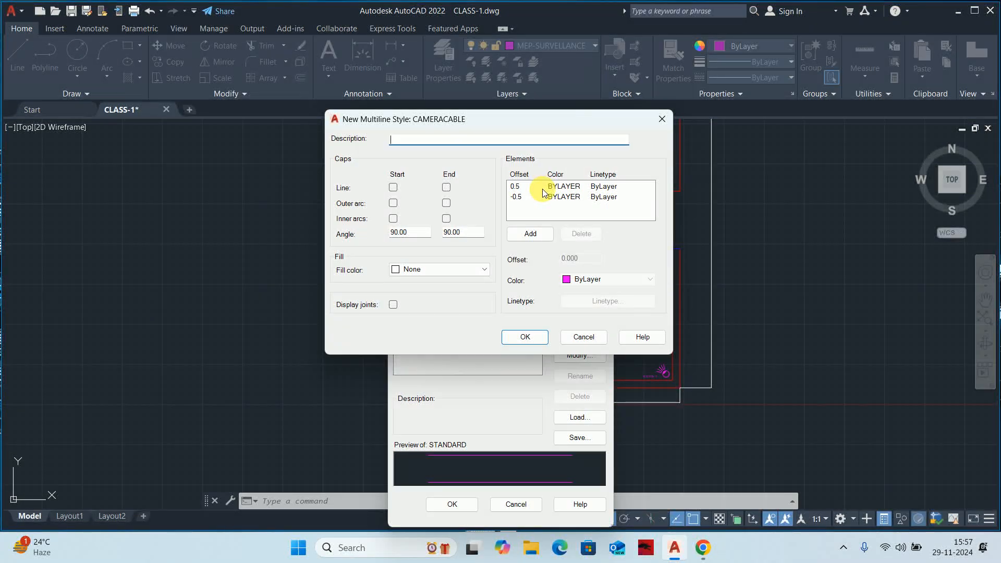
Set the offset of CAMERACABLE's first element to 25 and select the second element's offset for editing.
left_click(542, 191)
double_click(582, 259)
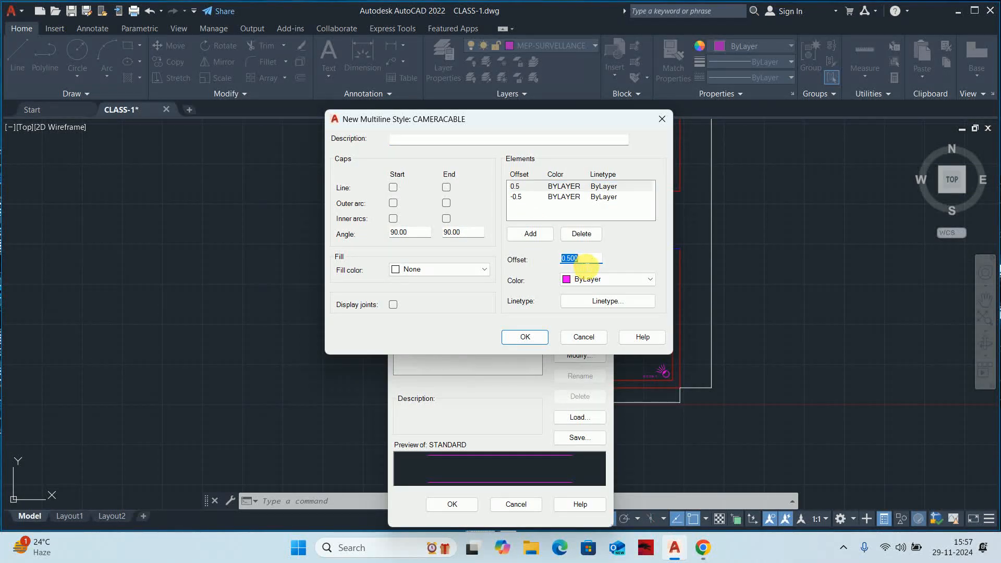
type("25")
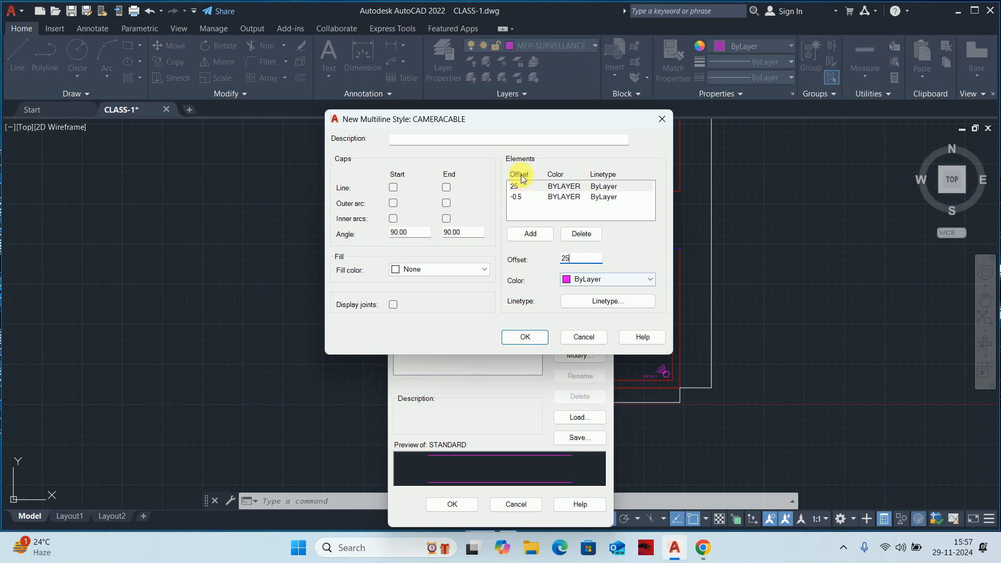
left_click(546, 196)
double_click(582, 256)
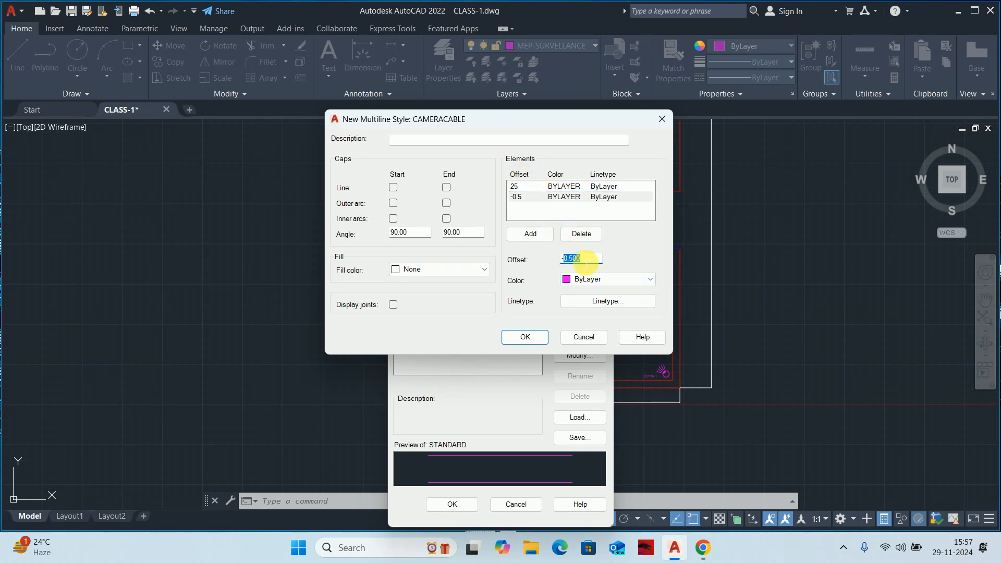
Set the offsets of CAMERACABLE's two elements to 10 and -10.
left_click(551, 186)
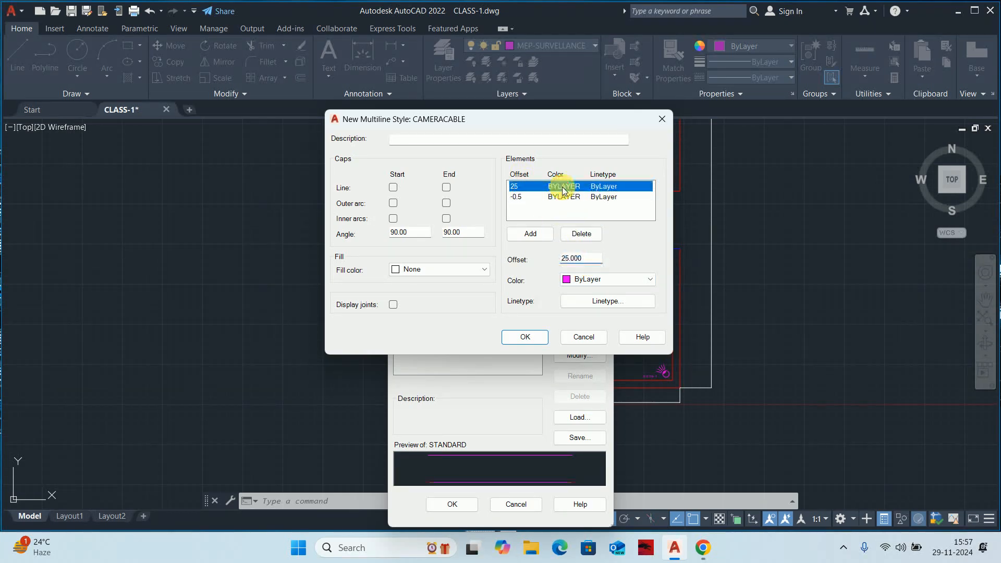
double_click(588, 257)
type("10")
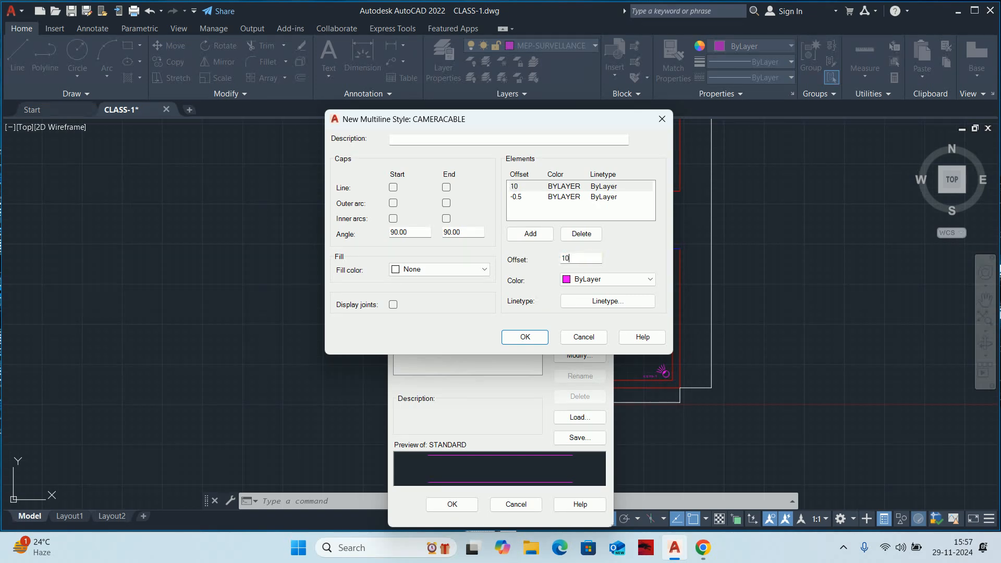
left_click(551, 197)
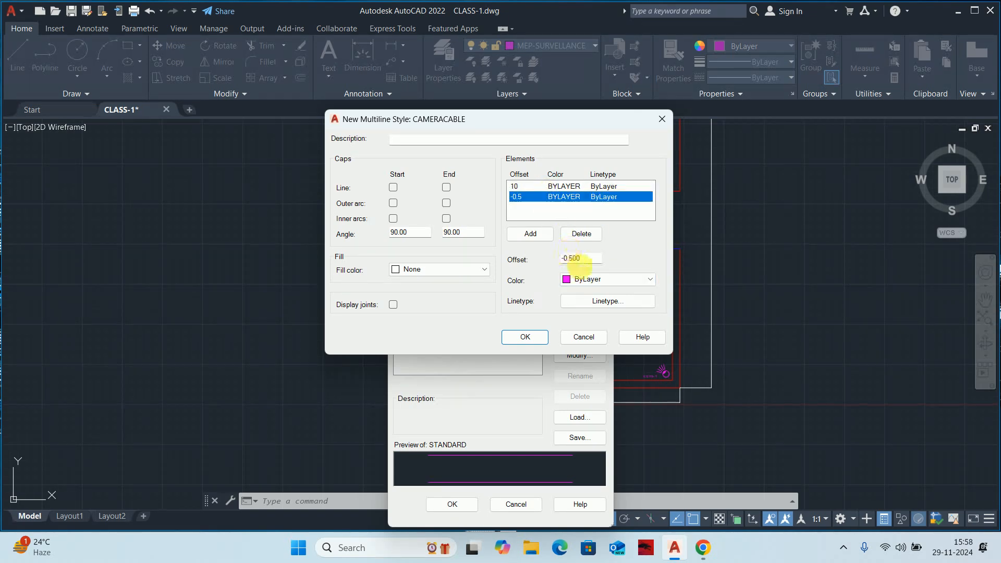
double_click(581, 257)
type("-10")
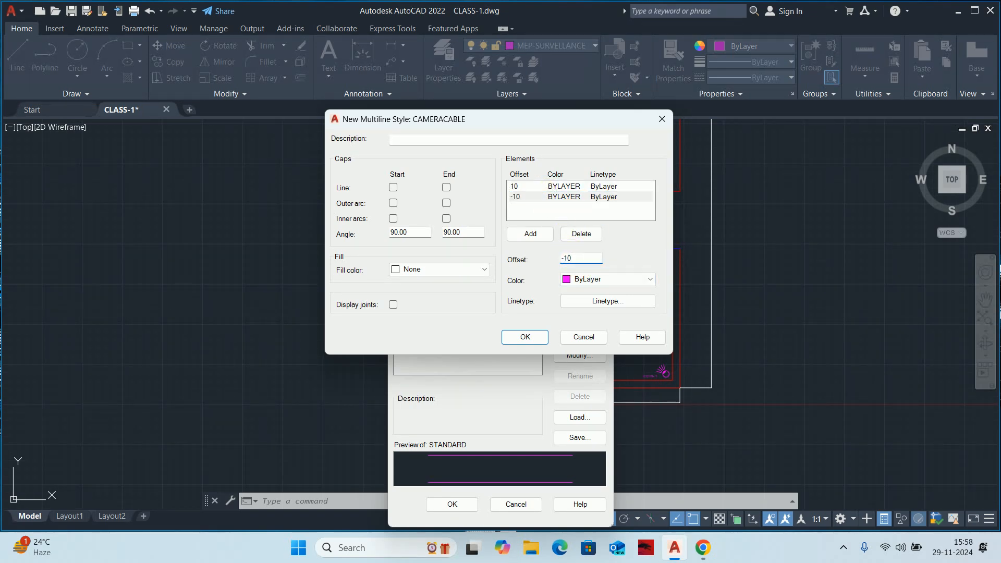
Set the first element's offset to 5 and the second element's offset to -5.
left_click(535, 187)
double_click(581, 257)
type("5")
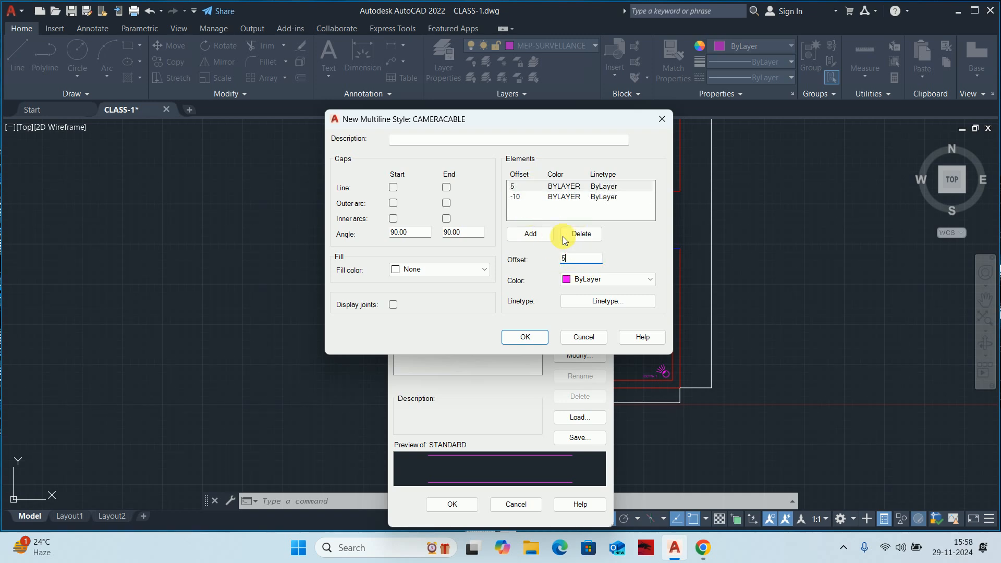
left_click(534, 197)
double_click(578, 259)
type("-5")
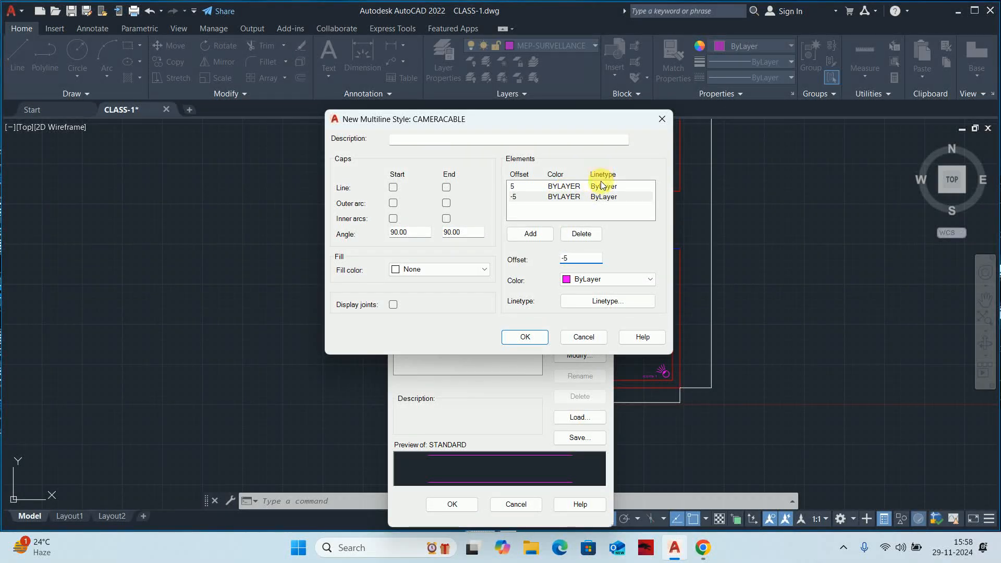
Color the element at offset 5 green and the element at offset -5 cyan.
left_click(563, 187)
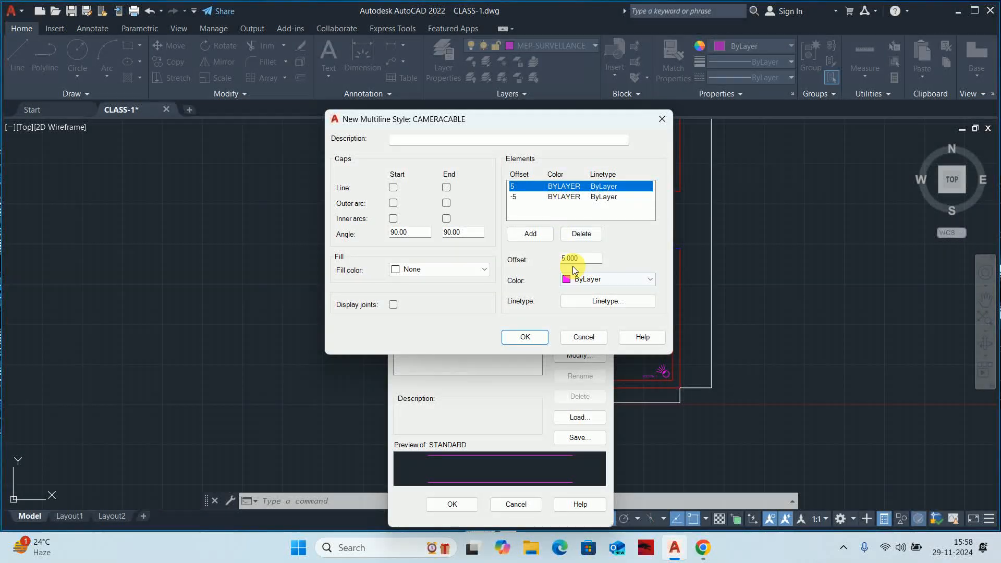
left_click(595, 279)
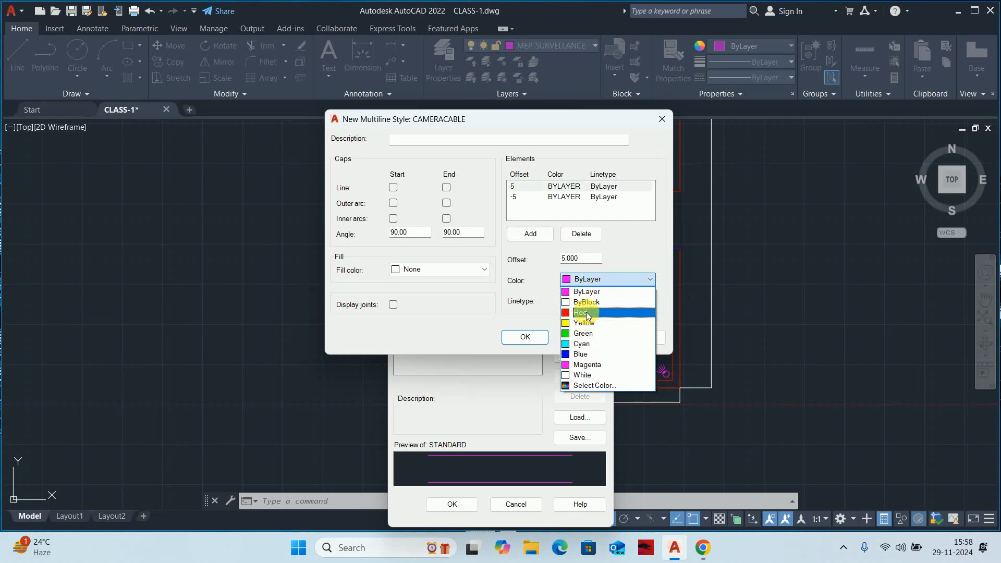
left_click(585, 333)
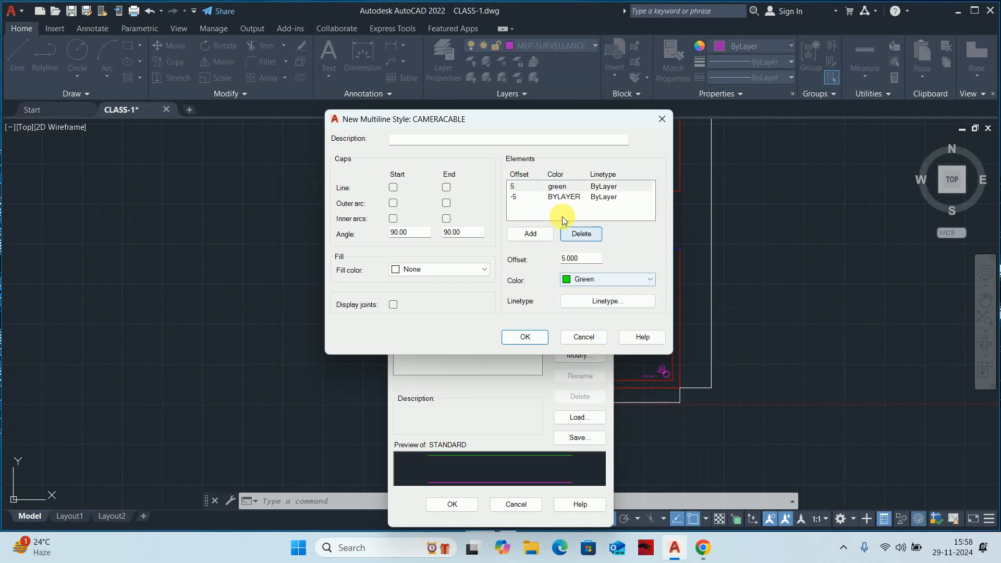
left_click(563, 197)
left_click(589, 279)
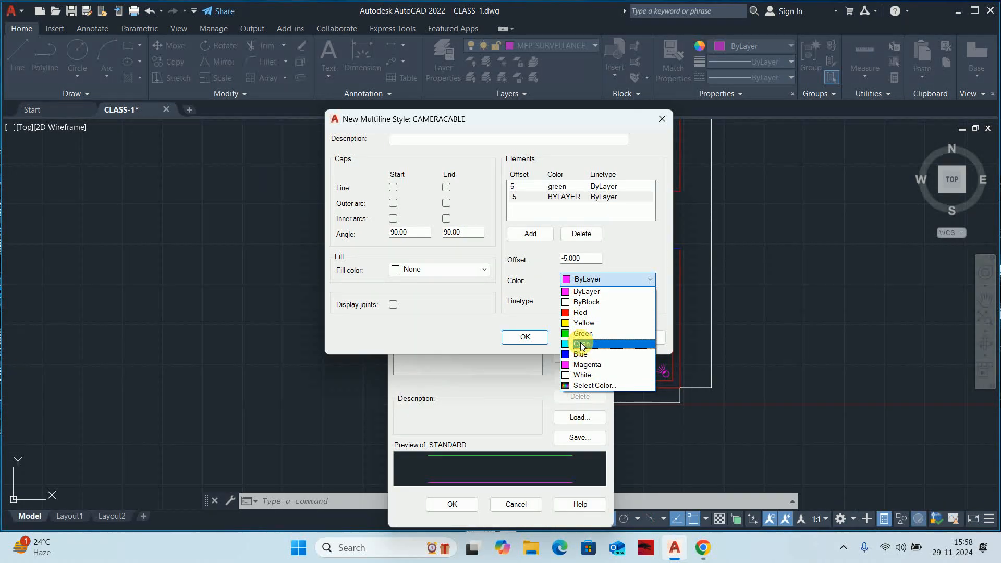
left_click(581, 344)
left_click(587, 280)
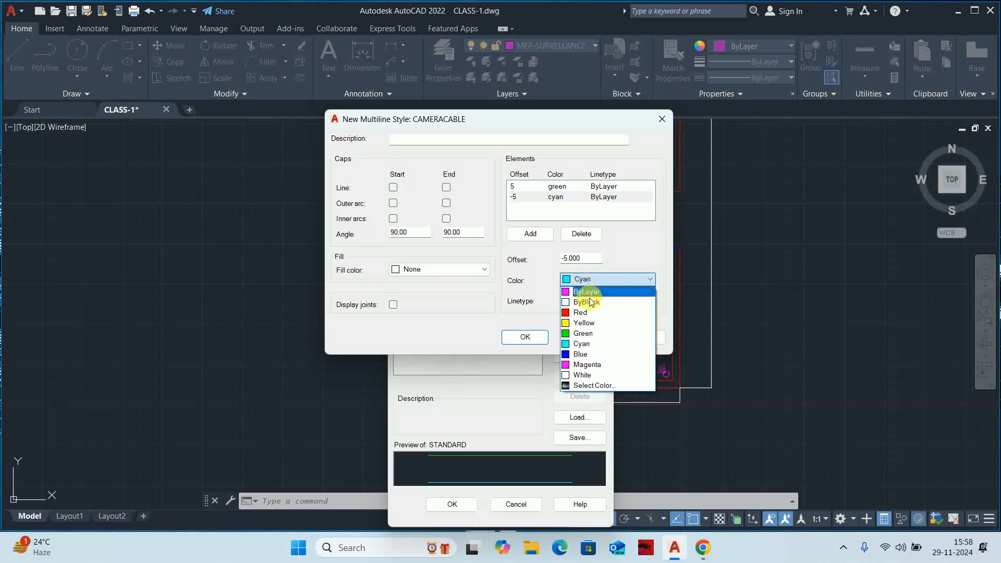
left_click(580, 261)
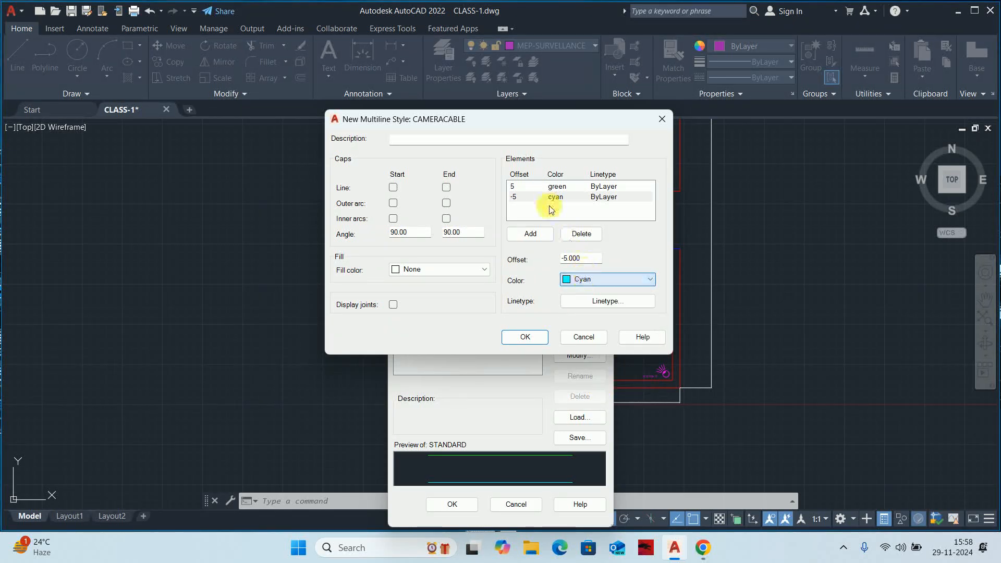
Assign index color 84 to the multiline element at offset 5.
left_click(554, 186)
left_click(594, 279)
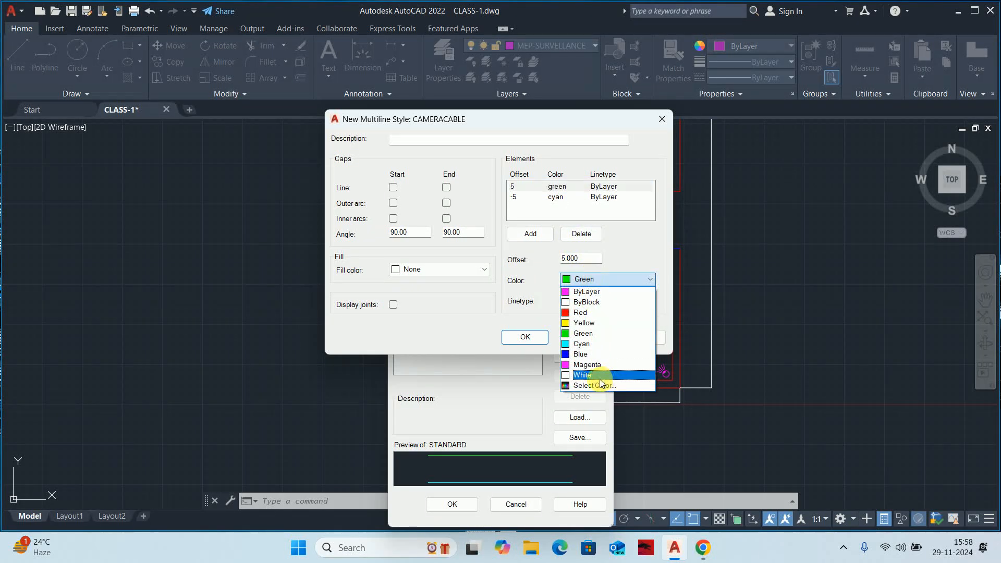
left_click(594, 384)
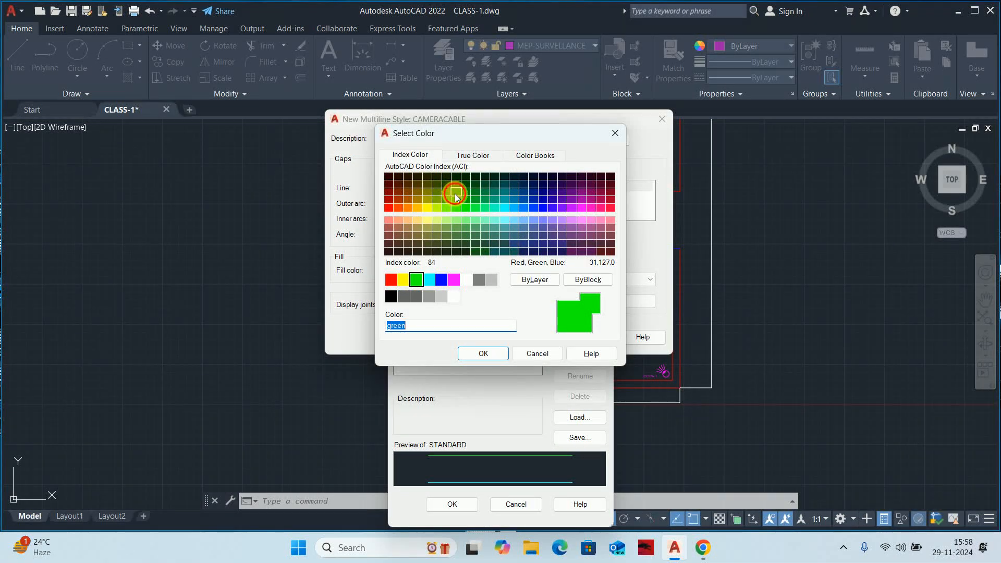
left_click(455, 196)
left_click(483, 353)
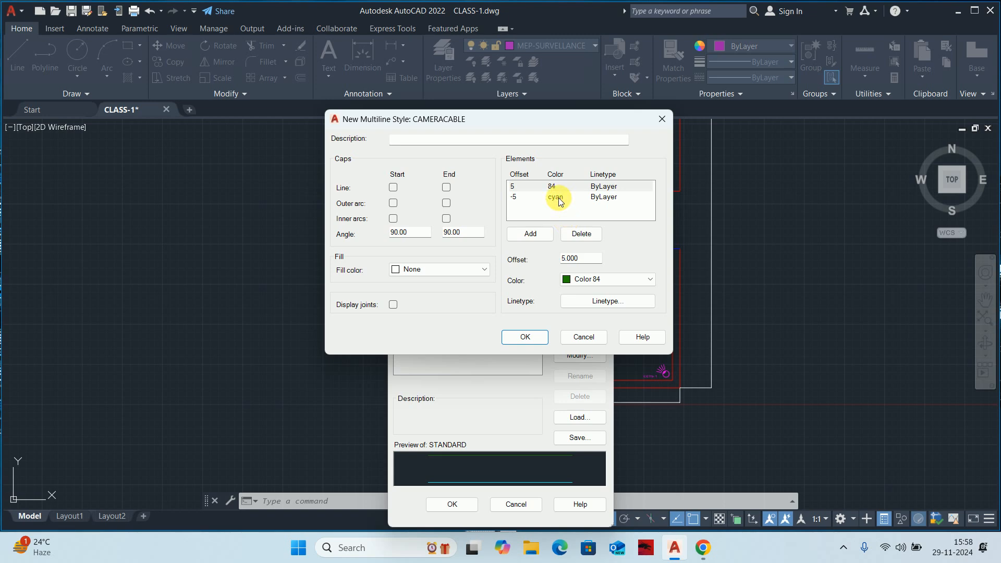
Assign index color 32 to the multiline element at offset -5 and confirm the CAMERACABLE style.
left_click(558, 198)
left_click(589, 281)
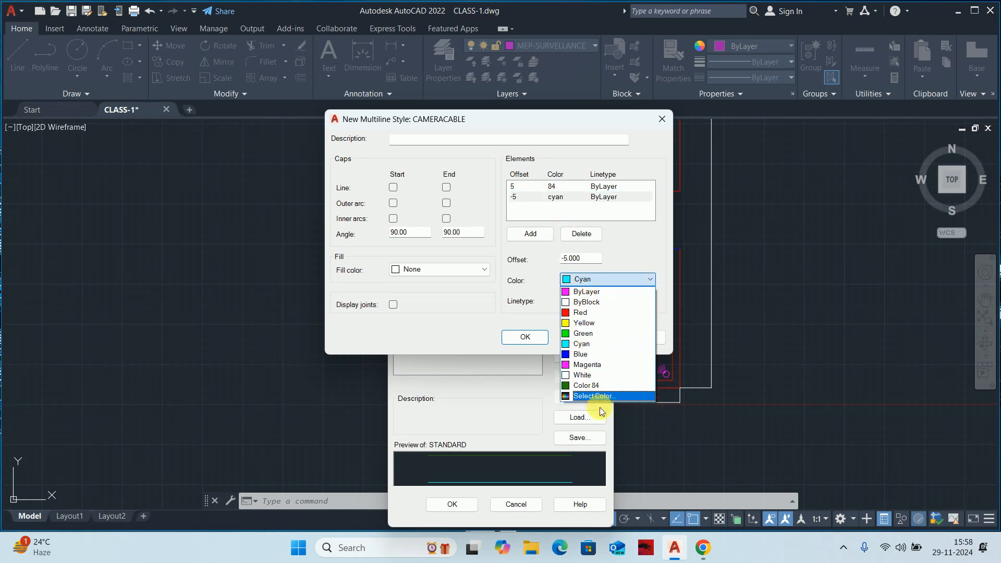
left_click(594, 396)
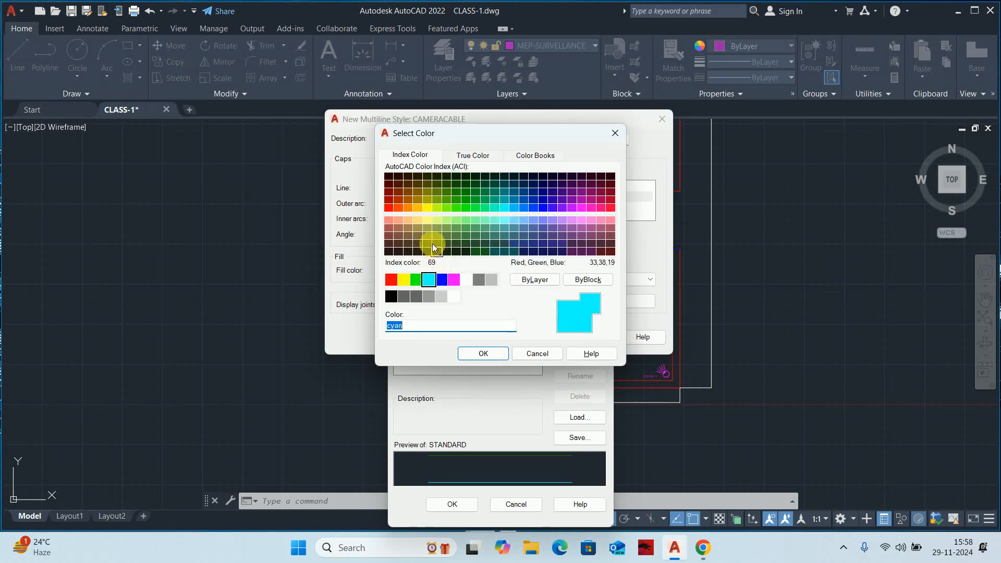
left_click(407, 199)
left_click(480, 354)
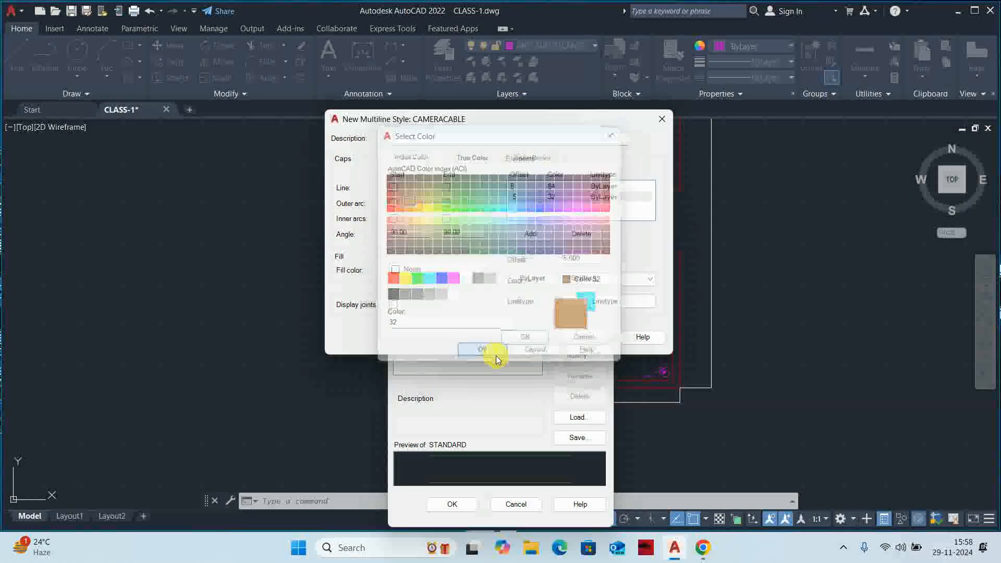
left_click(526, 336)
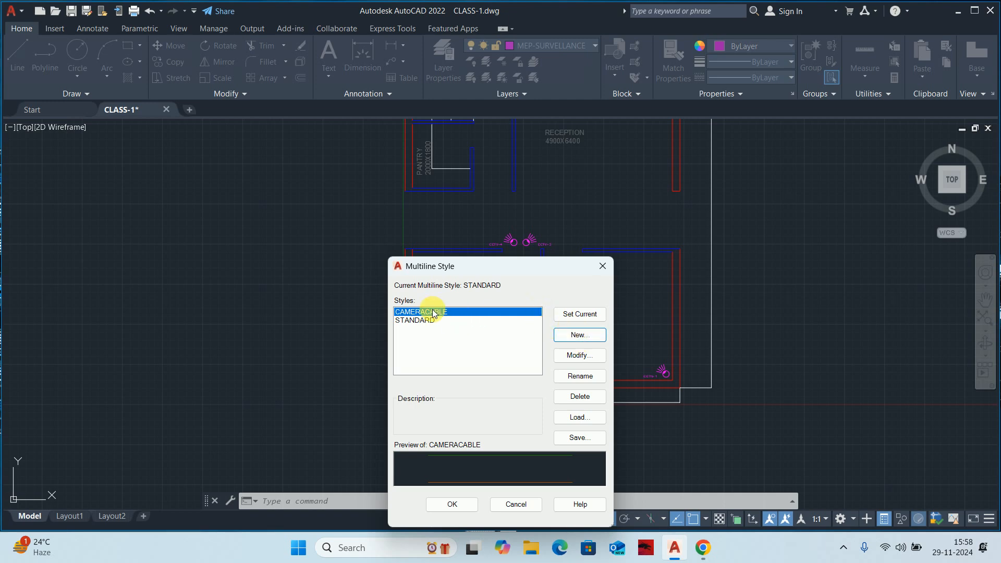
Make CAMERACABLE the current multiline style and confirm the multiline style settings.
left_click(579, 315)
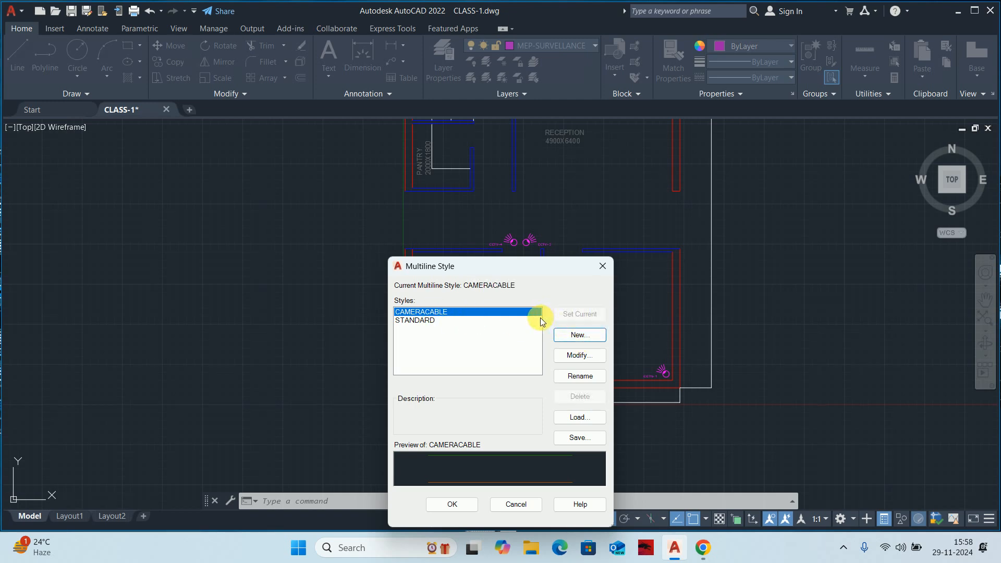
left_click(453, 505)
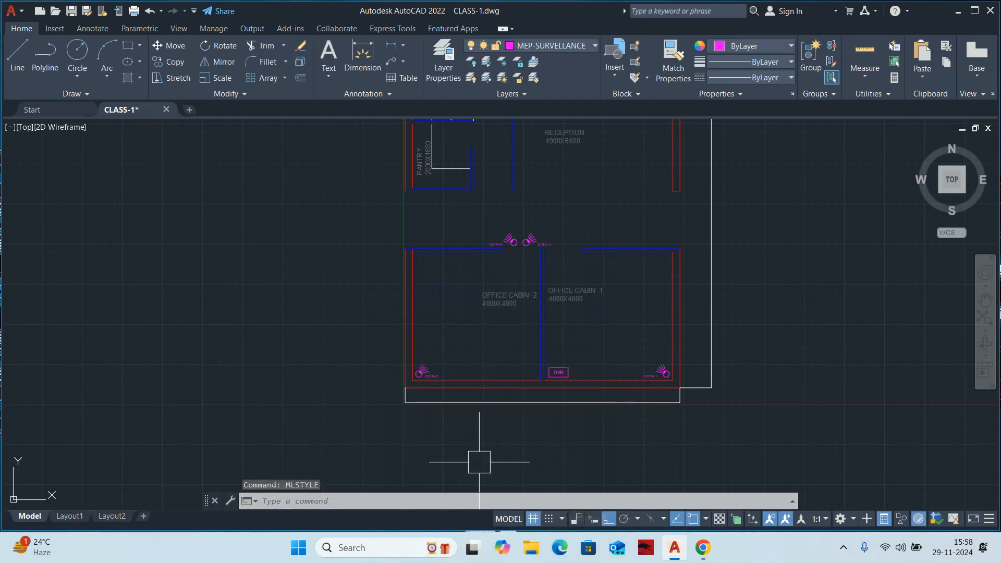
Draw a trial CAMERACABLE multiline with two bends in the empty area east of the floor plan.
scroll(569, 367, "up", 2)
scroll(569, 366, "up", 2)
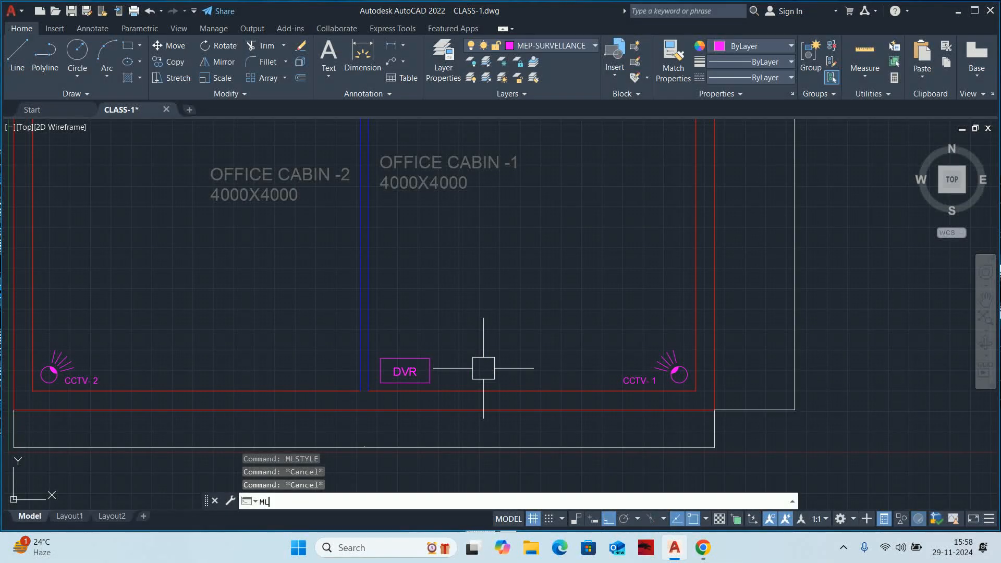
type("L")
key("Return")
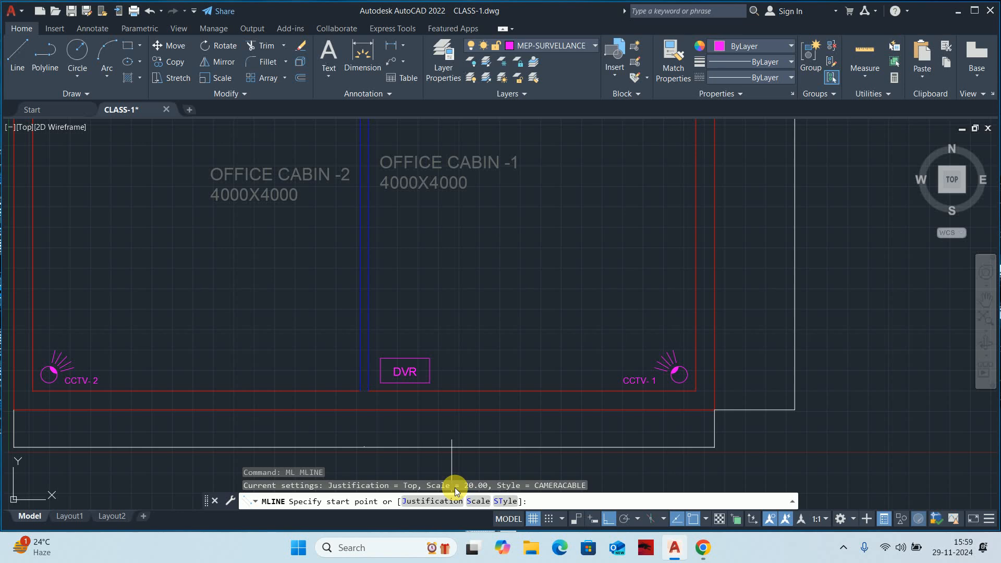
scroll(455, 454, "down", 5)
left_click(901, 320)
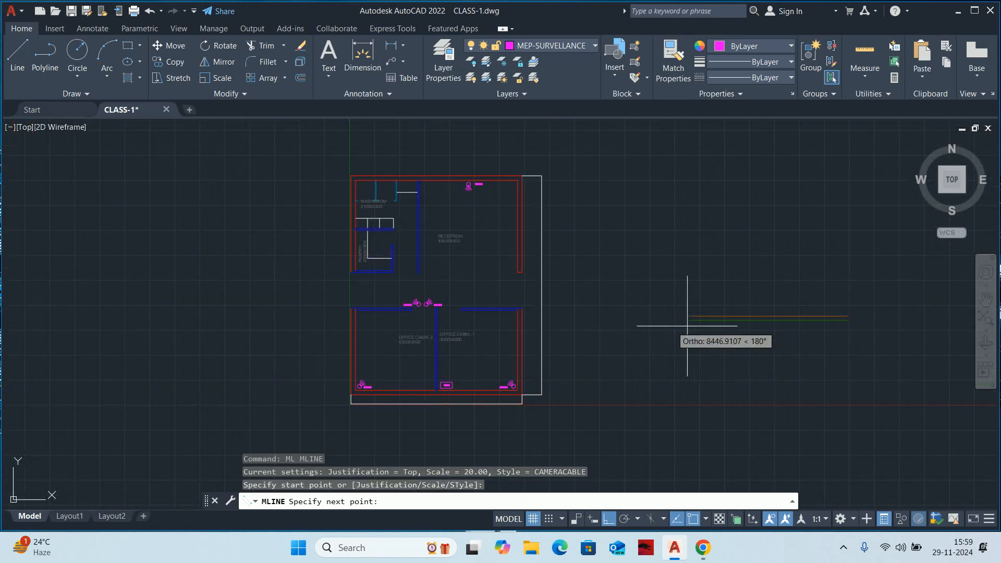
left_click(659, 326)
left_click(660, 361)
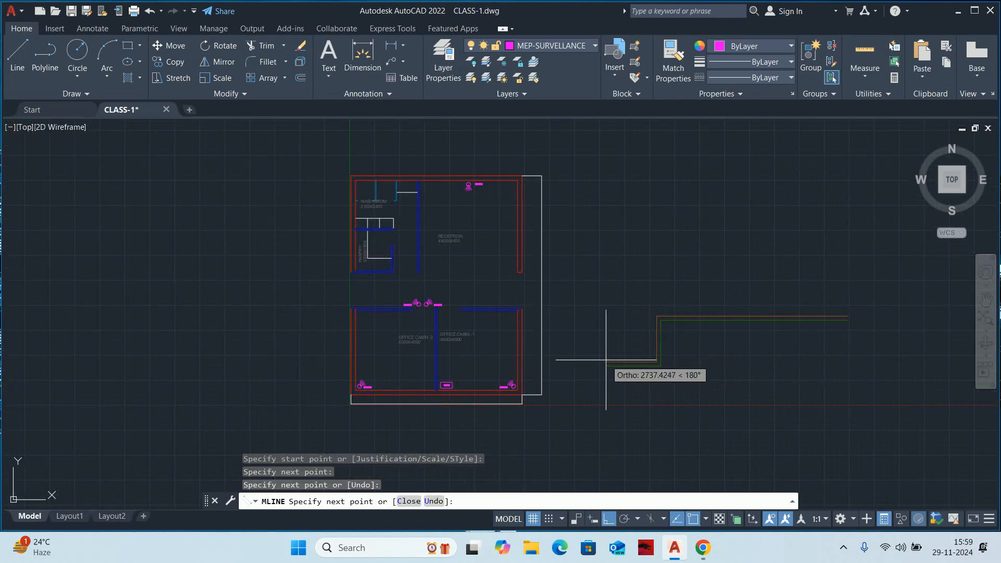
left_click(607, 359)
key("Escape")
key("Escape")
key("Escape")
Check the spacing between the trial multiline's two parallel lines with a linear dimension, without placing it.
scroll(627, 312, "up", 5)
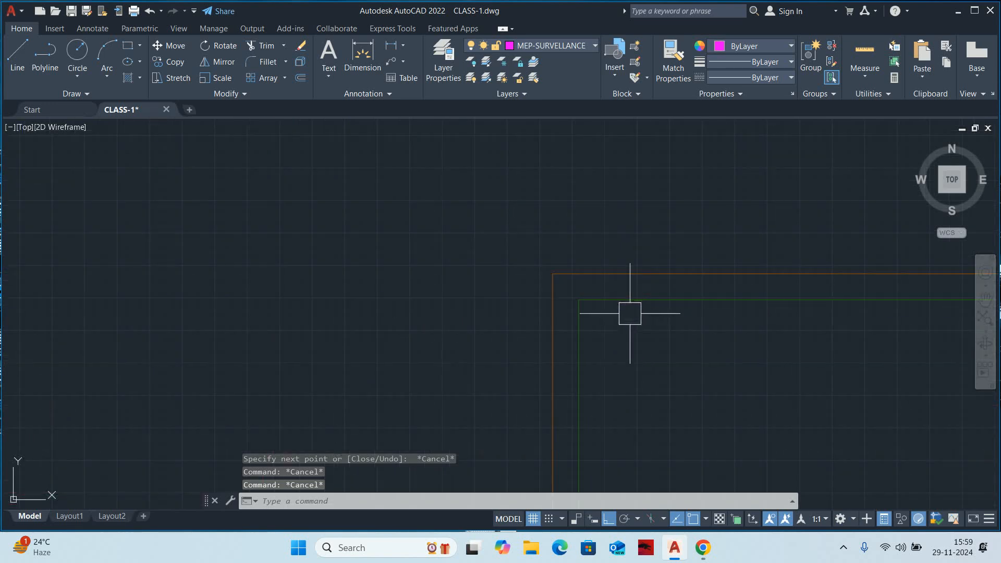
middle_click_drag(612, 313, 556, 353)
type("DLI")
key("Return")
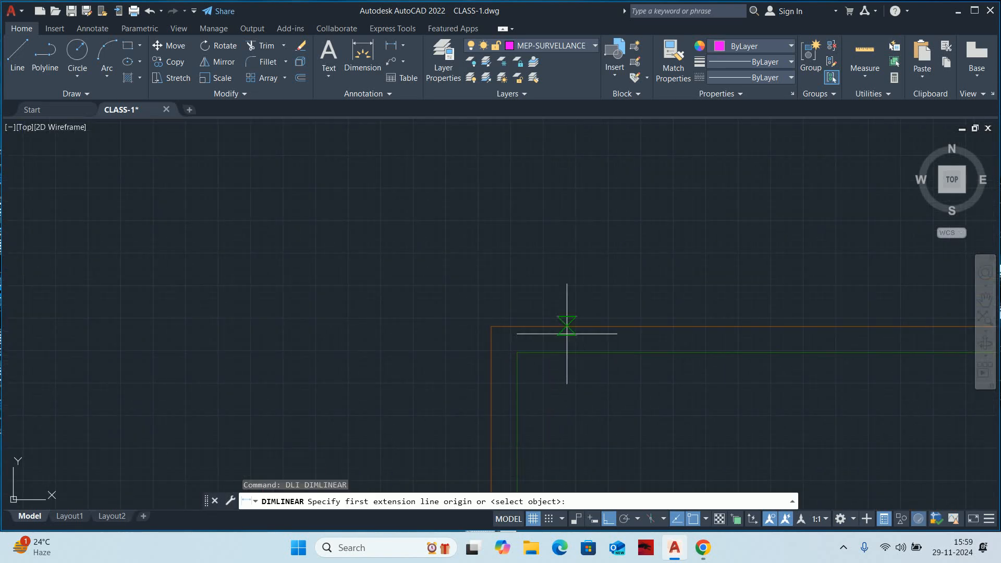
left_click(568, 326)
left_click(568, 352)
scroll(563, 344, "up", 6)
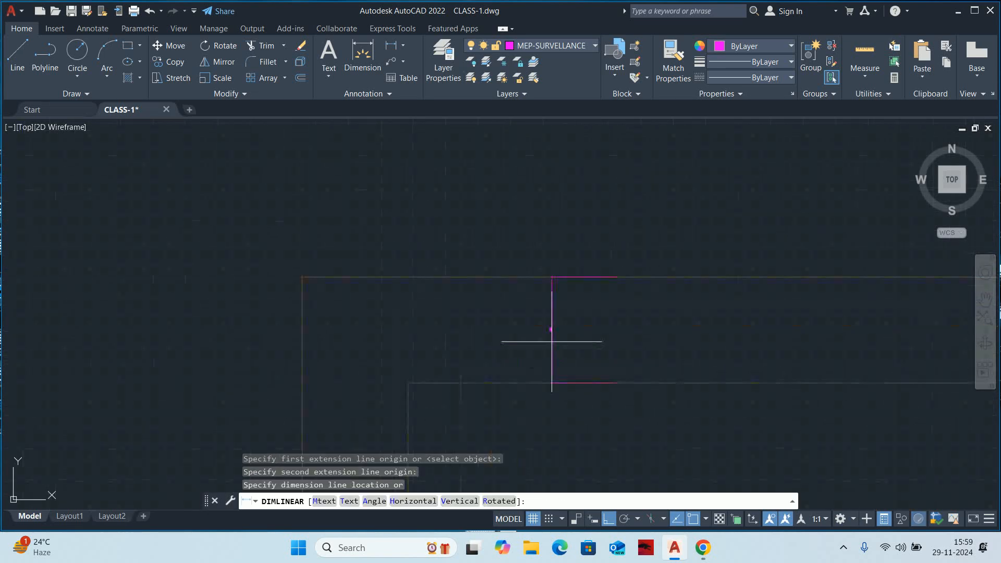
scroll(555, 326, "down", 10)
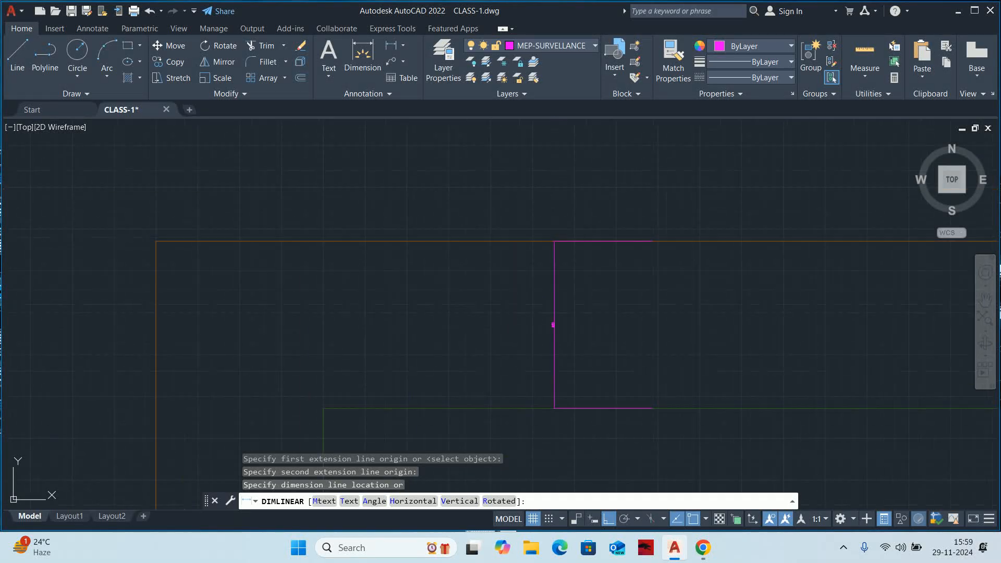
key("Escape")
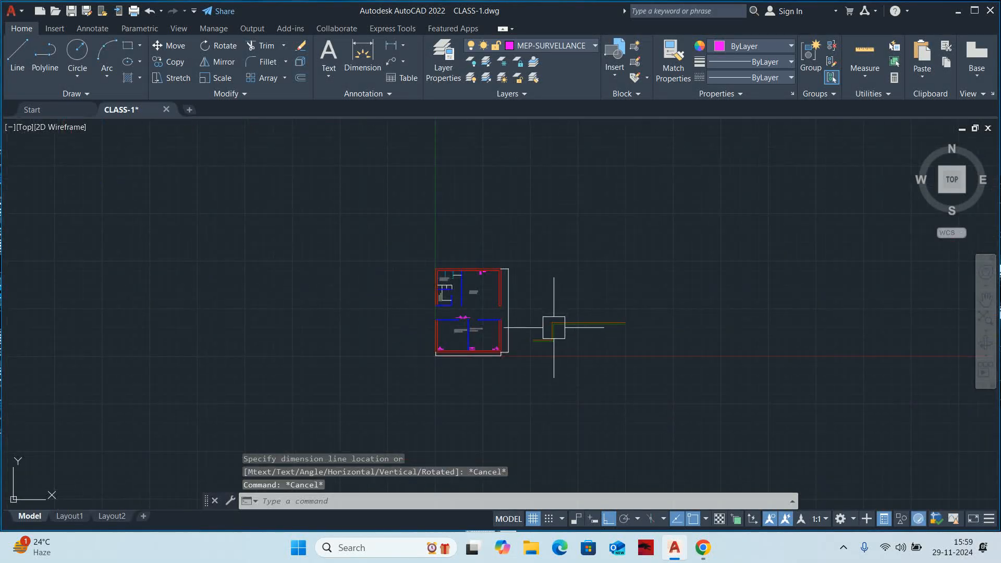
Delete the trial multiline beside the floor plan.
scroll(545, 334, "up", 4)
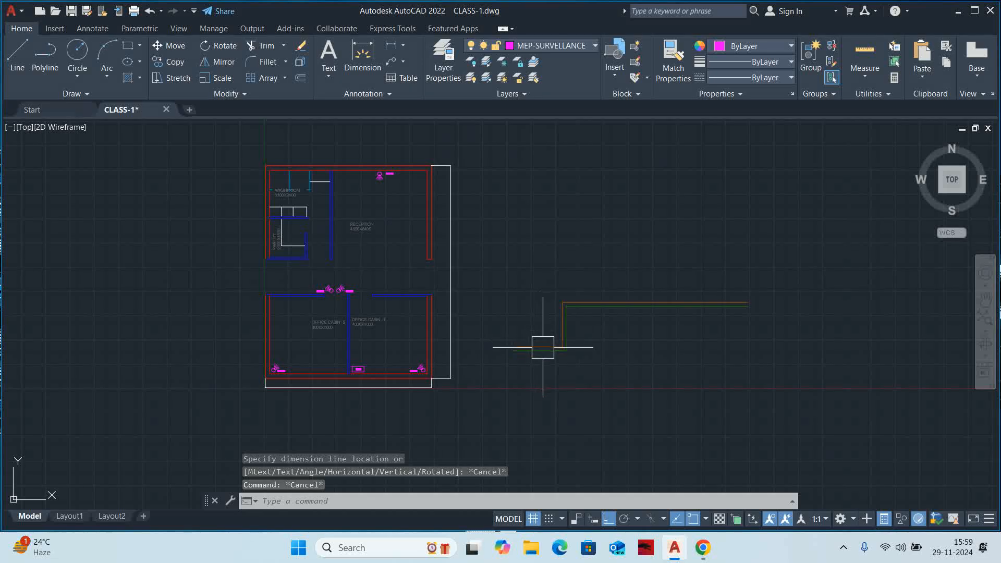
left_click(542, 347)
left_click(526, 330)
key("Delete")
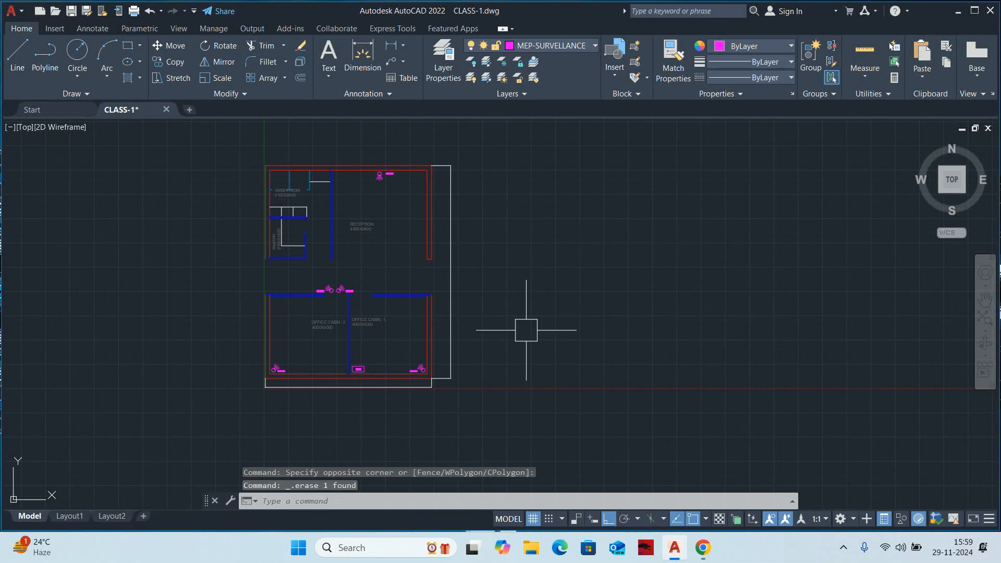
Set the multiline scale to 1 and draw a short L-shaped trial CAMERACABLE multiline below Office Cabin-1.
scroll(397, 392, "up", 5)
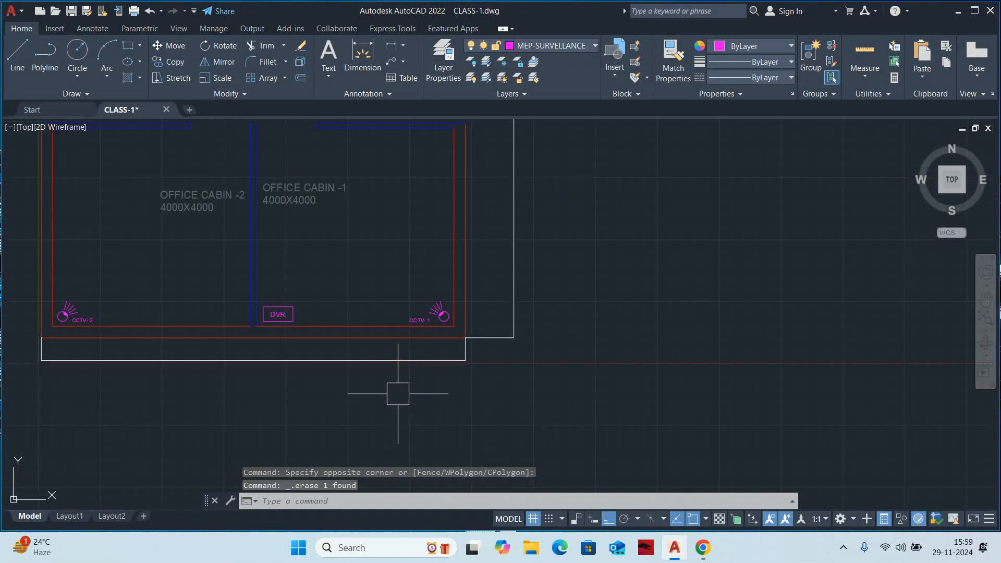
type("ML")
key("Return")
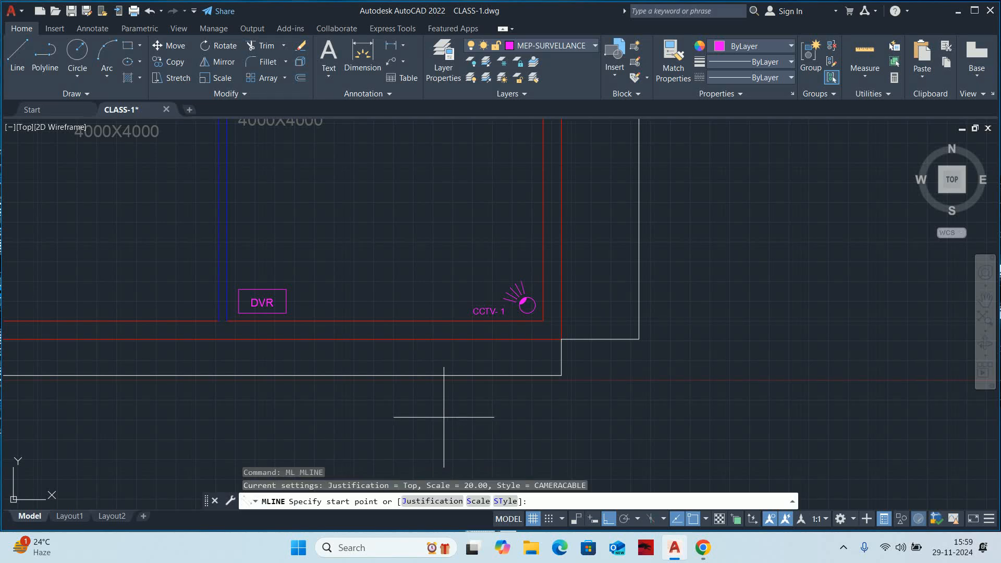
type("S")
key("Return")
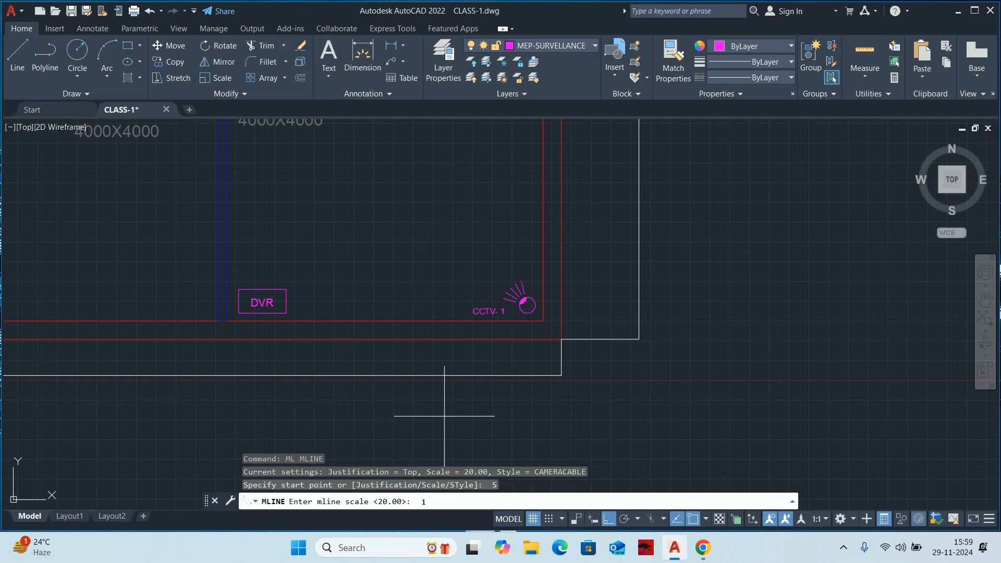
key("Return")
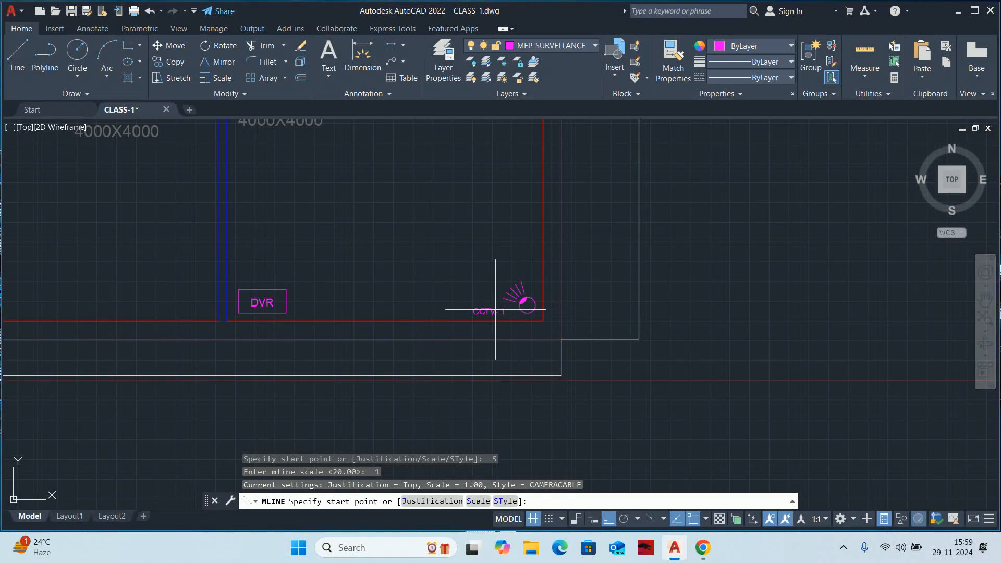
scroll(495, 309, "up", 2)
middle_click_drag(550, 394, 576, 291)
left_click(578, 376)
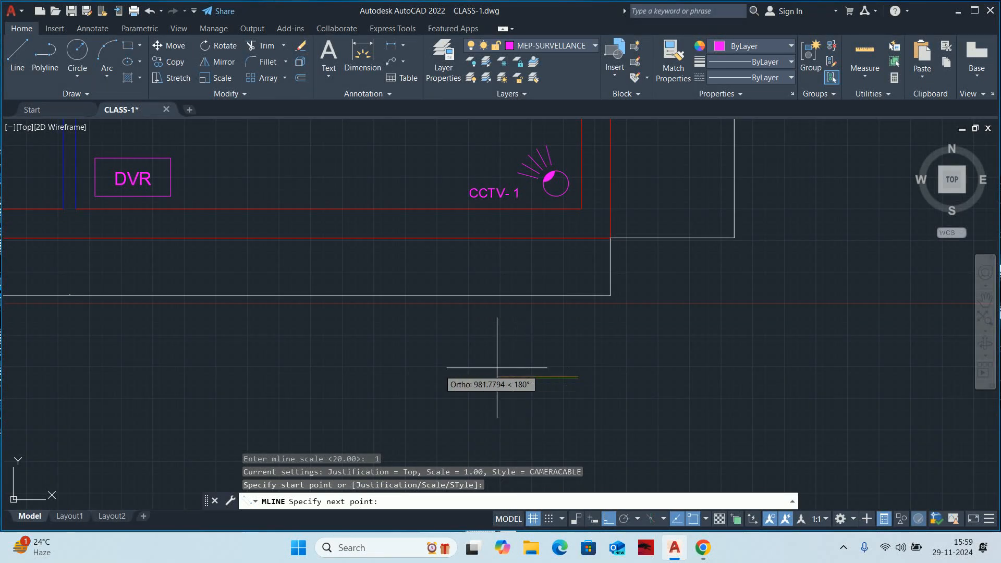
left_click(423, 374)
left_click(424, 366)
key("Escape")
key("Escape")
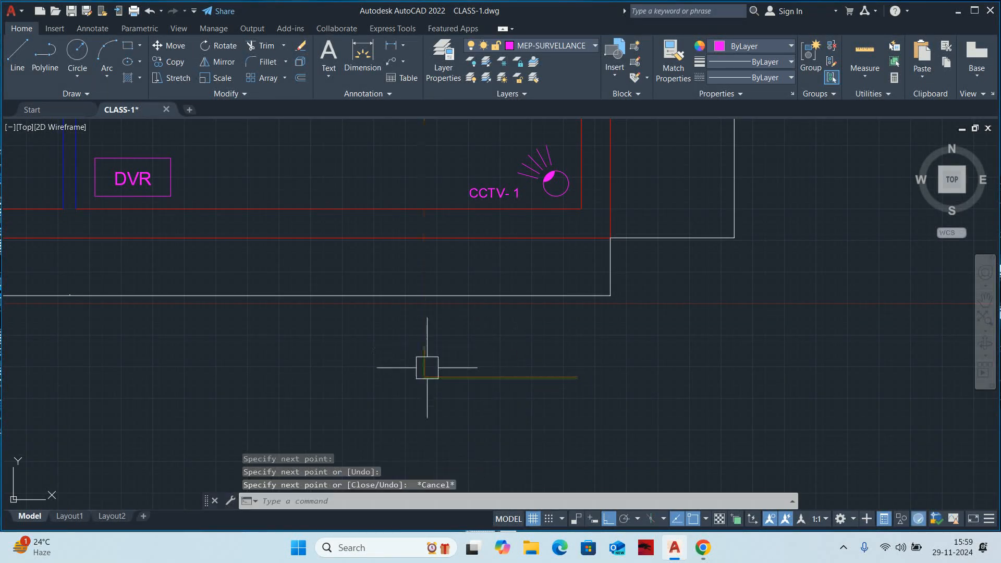
Check the line spacing of the L-shaped trial multiline with a linear dimension, without placing it.
scroll(430, 370, "up", 7)
mouse_move(418, 410)
middle_mouse_down()
mouse_move(423, 431)
mouse_move(435, 267)
middle_mouse_up()
key("Escape")
key("Escape")
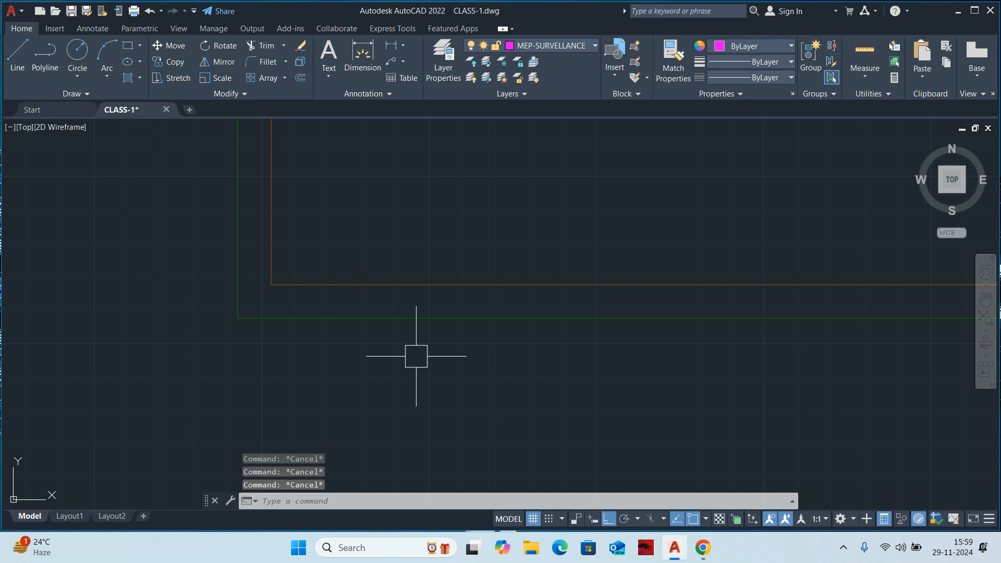
type("DLI")
key("Return")
left_click(404, 284)
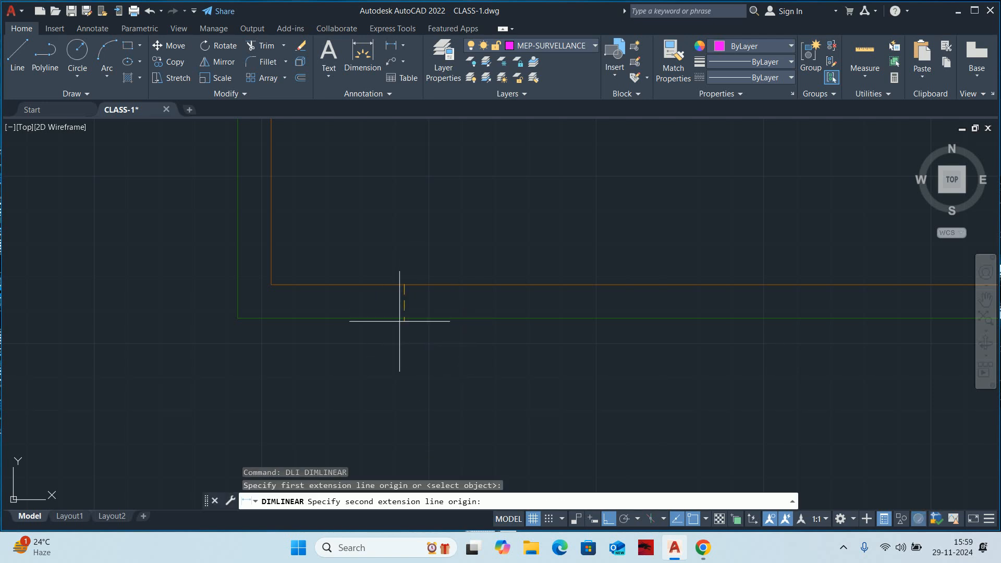
left_click(399, 318)
scroll(404, 316, "up", 2)
key("Escape")
key("Escape")
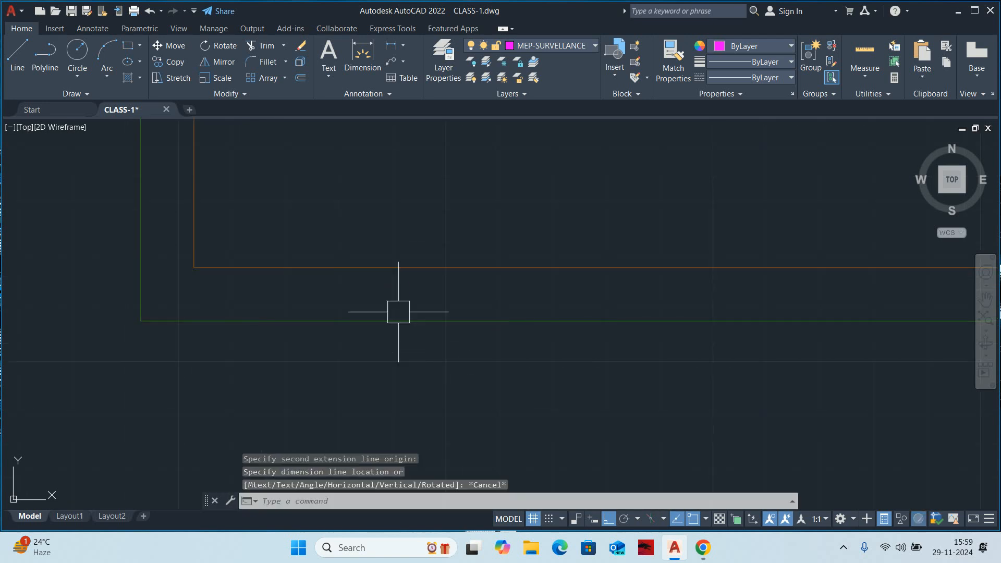
Delete the L-shaped trial multiline below the floor plan.
scroll(401, 321, "down", 5)
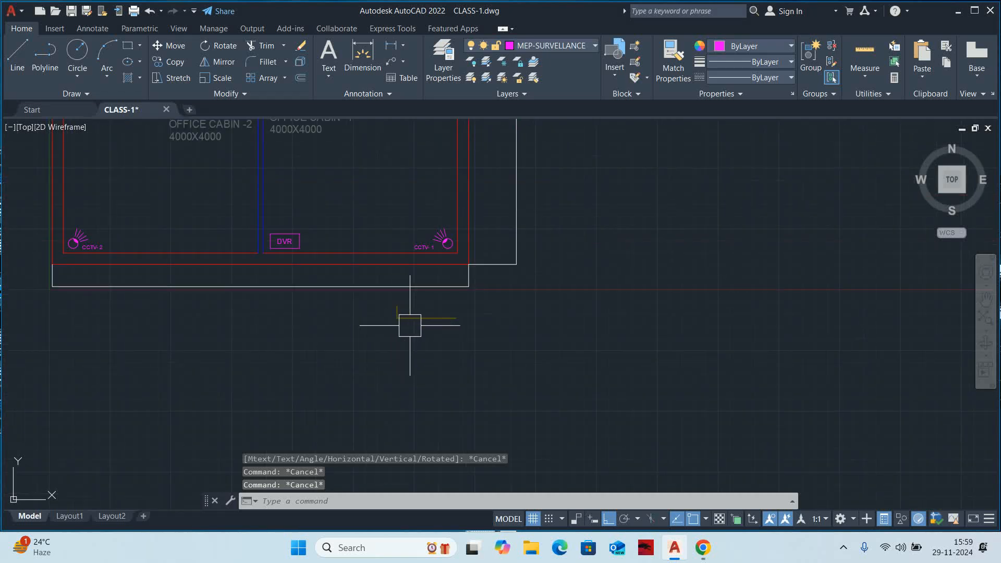
scroll(410, 325, "up", 6)
scroll(397, 320, "down", 2)
left_click(454, 313)
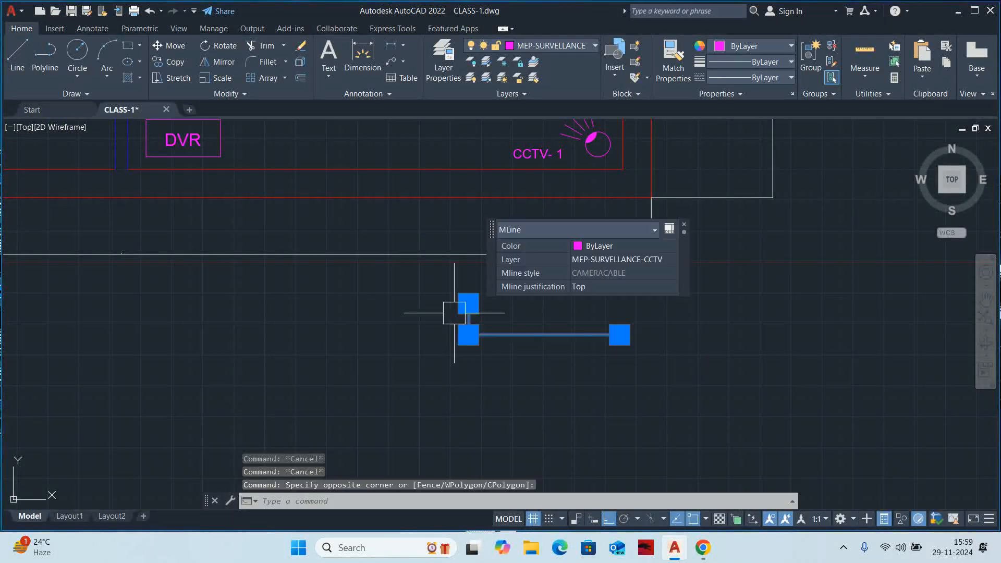
key("Delete")
Draw a CAMERACABLE multiline at scale 5 from the CCTV-1 camera to the DVR, bending up and over into the DVR's top edge.
type("ML")
key("Return")
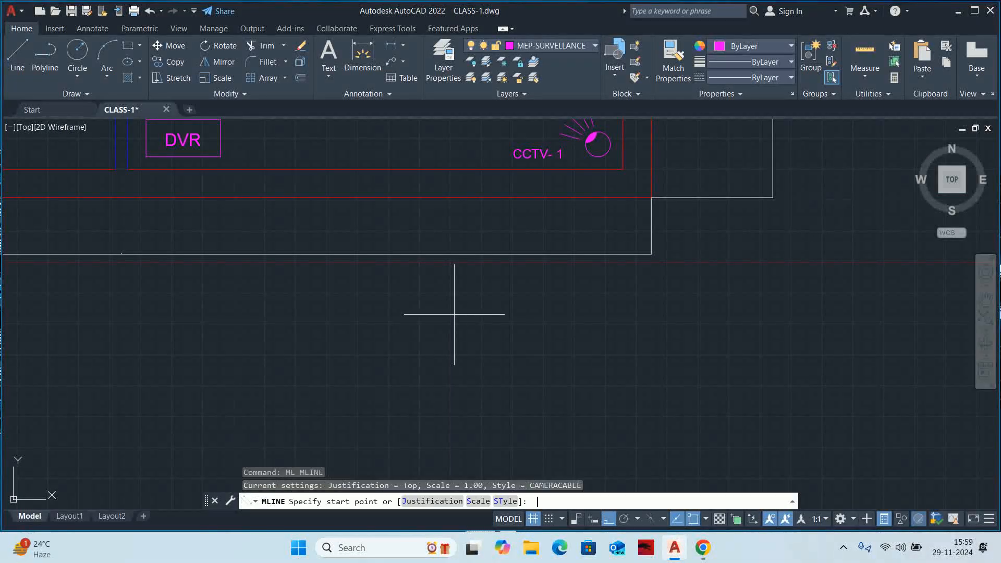
type("S")
key("Return")
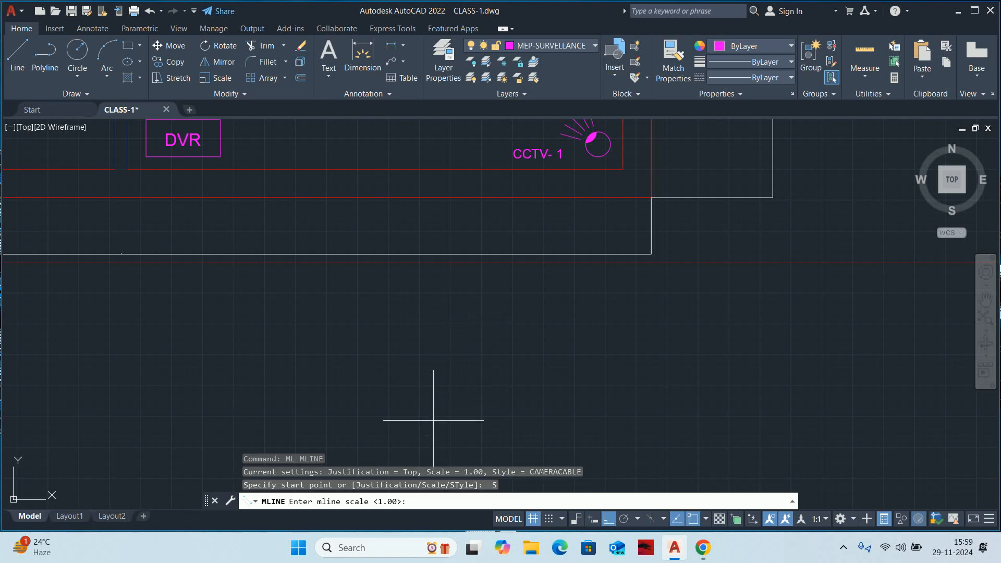
type("5")
key("Return")
scroll(454, 352, "down", 4)
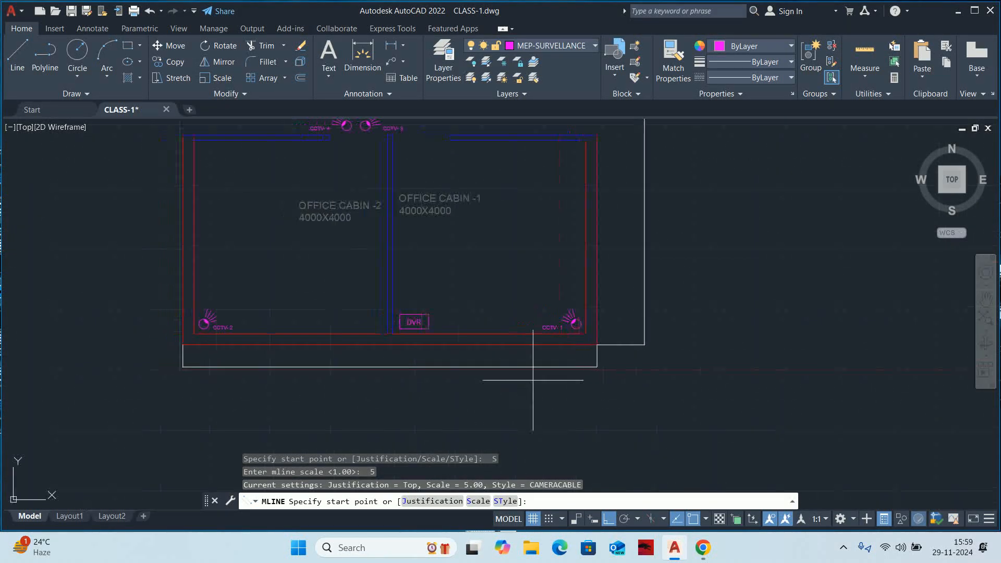
scroll(557, 306, "up", 10)
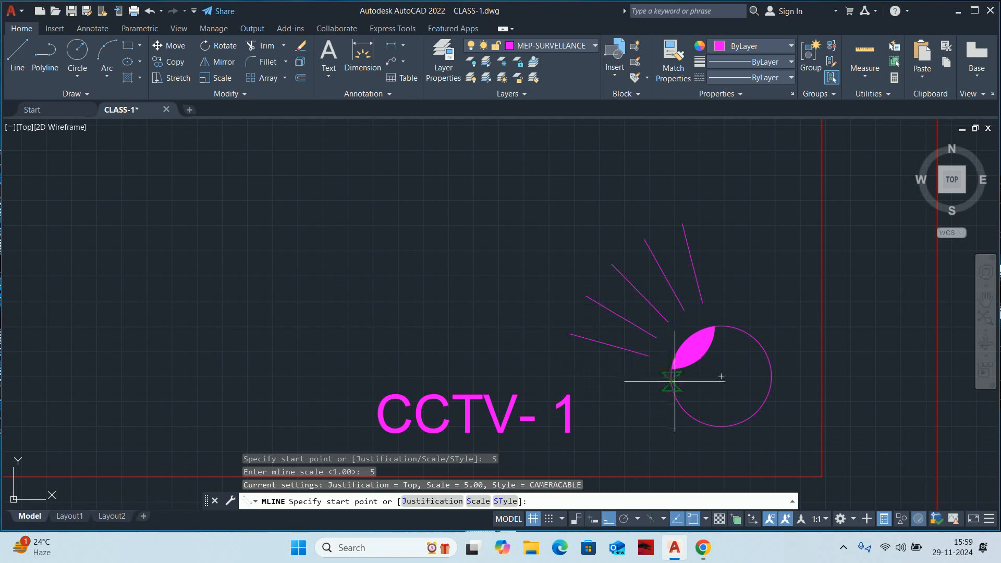
left_click(698, 382)
scroll(469, 340, "down", 4)
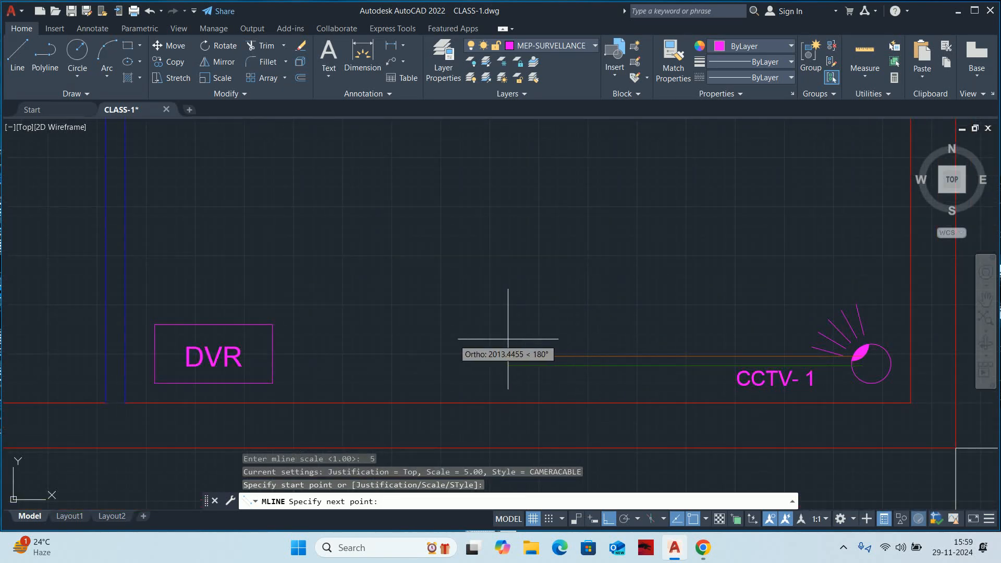
middle_click_drag(367, 344, 734, 390)
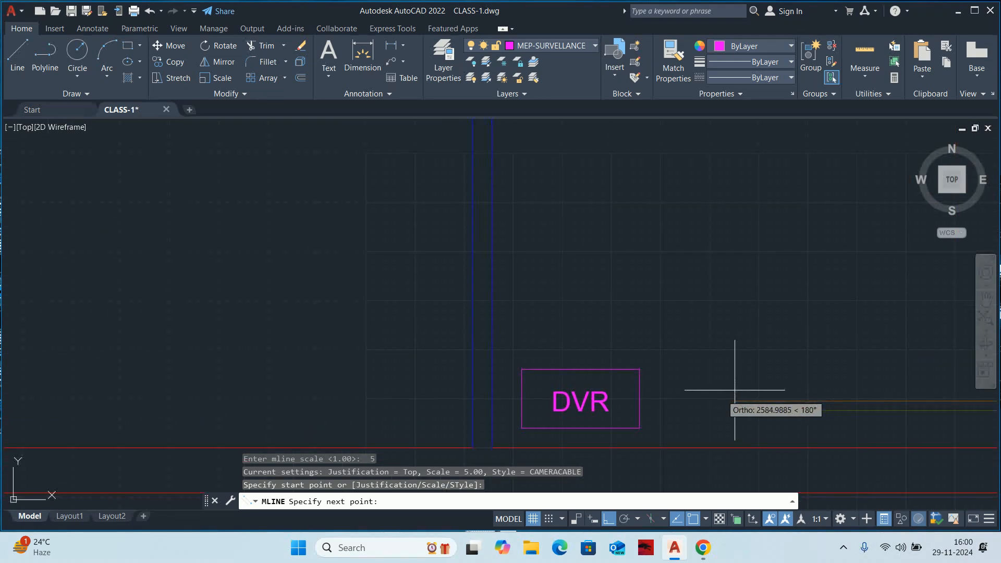
left_click(665, 399)
left_click(670, 308)
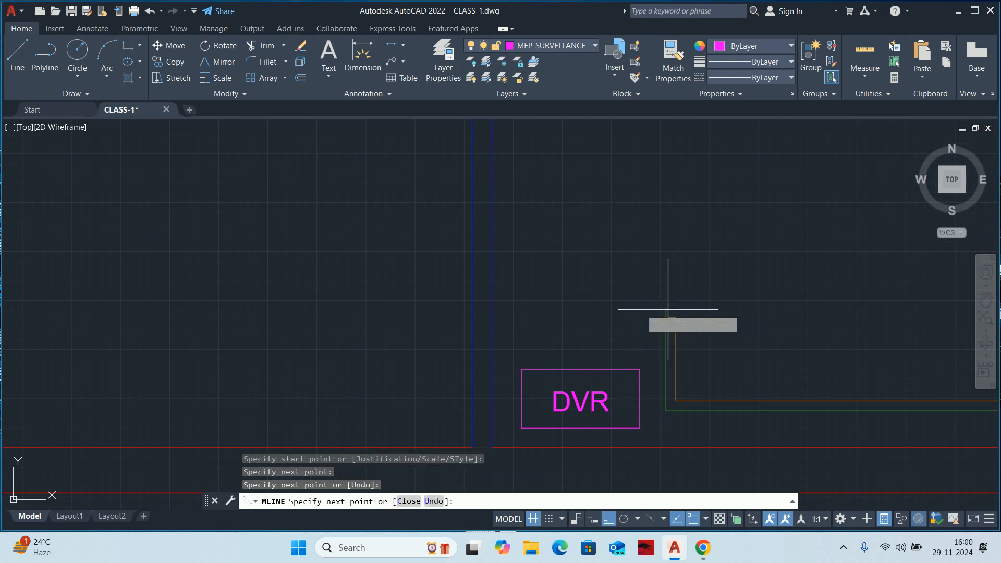
left_click(617, 313)
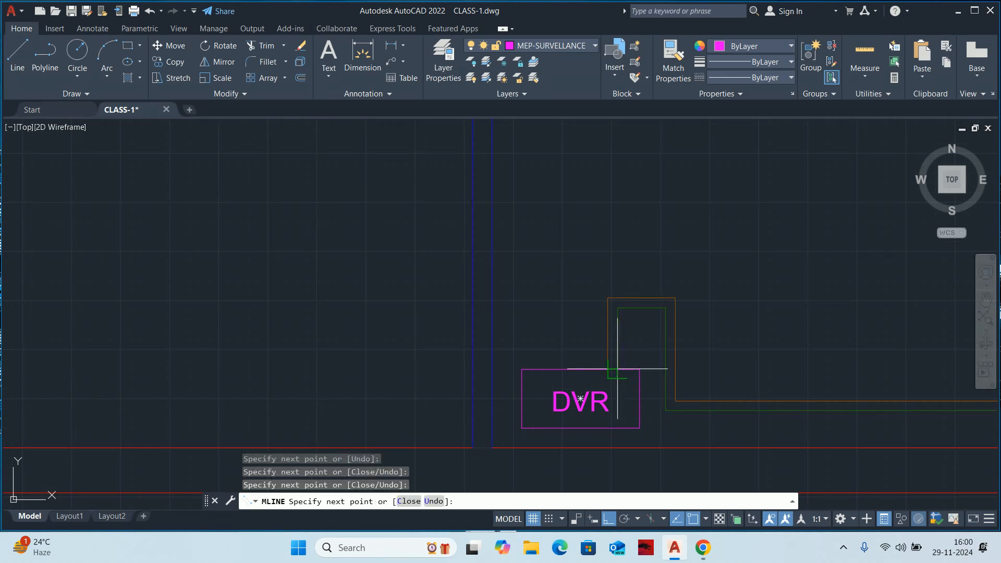
key("Escape")
key("Escape")
key("Escape")
Stretch the cable's end leg at the DVR's top edge horizontally along the box.
type("s")
key("Return")
scroll(614, 385, "up", 4)
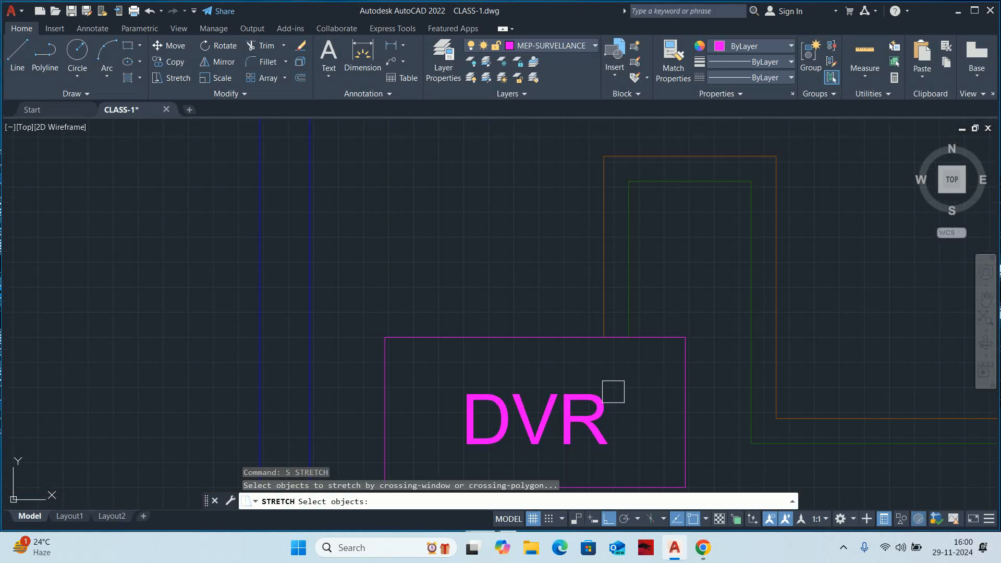
left_click(645, 375)
scroll(589, 300, "down", 2)
left_click(588, 297)
key("Return")
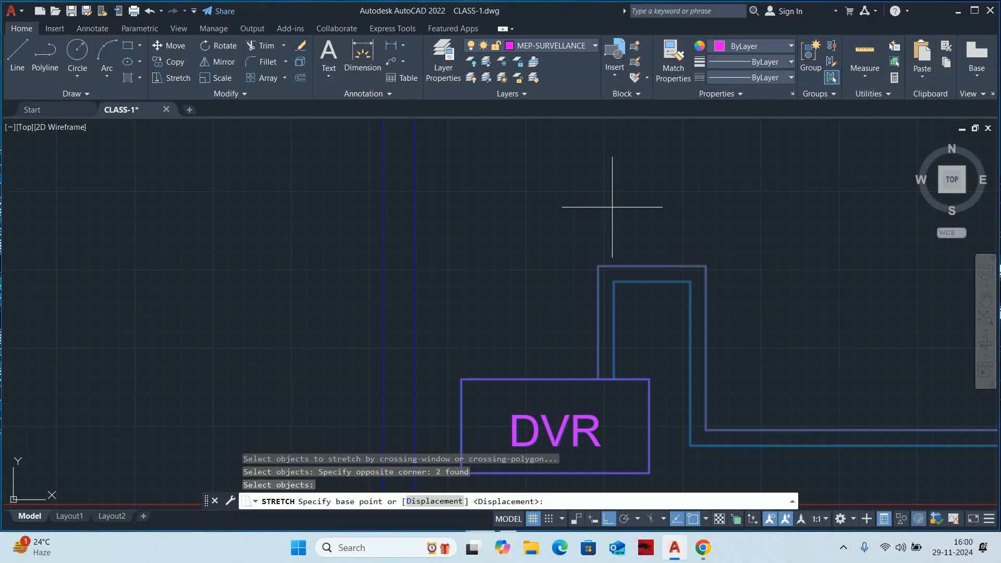
left_click(593, 209)
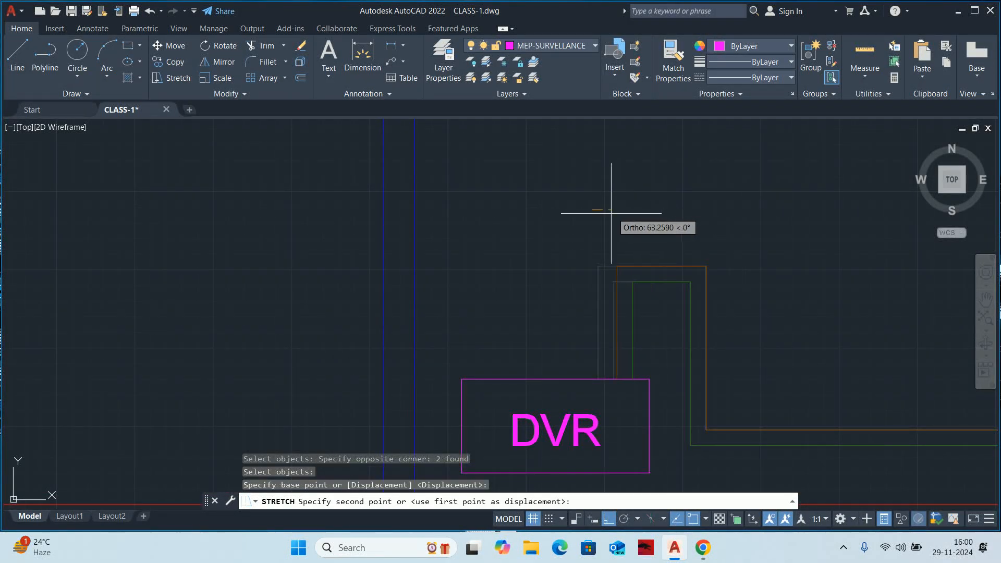
Finish stretching the DVR end of the CCTV-1 cable loop about 63 units horizontally along the DVR's upper edge.
key("Escape")
key("Escape")
scroll(621, 301, "down", 8)
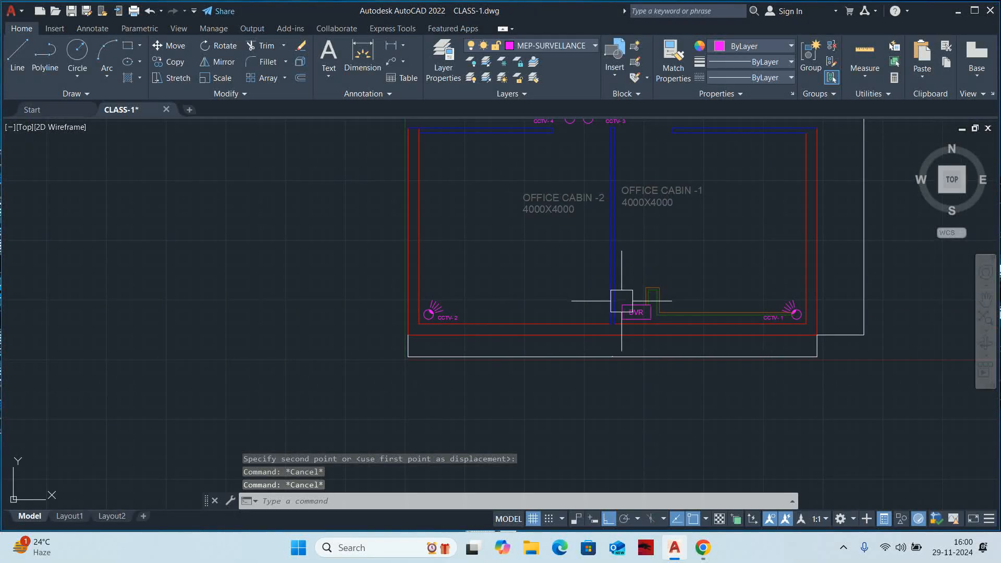
Draw a CAMERACABLE multiline from the CCTV-2 camera horizontally through the partition wall to just short of the DVR.
scroll(417, 313, "up", 6)
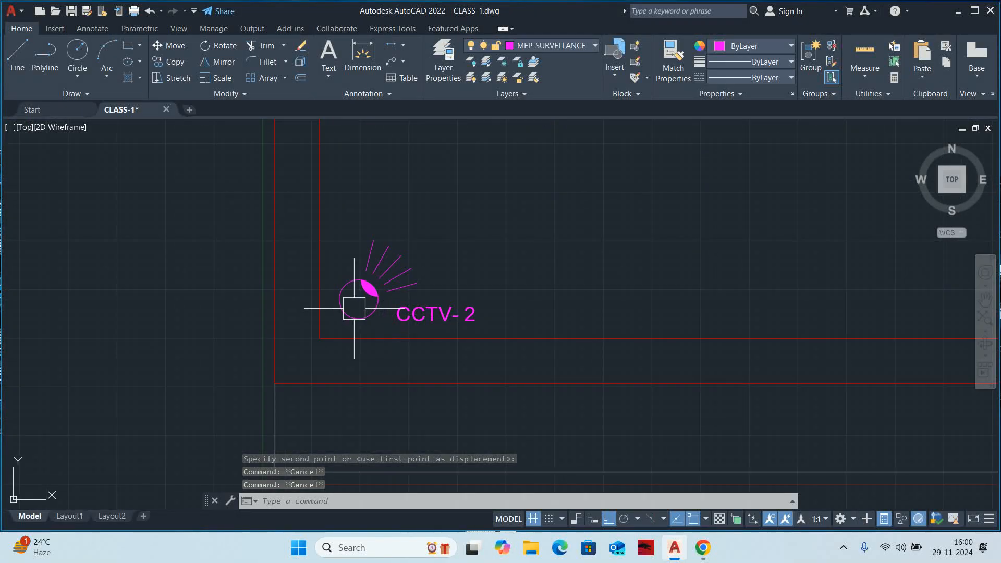
key("Return")
key("Escape")
type("ML")
key("Return")
scroll(368, 305, "up", 6)
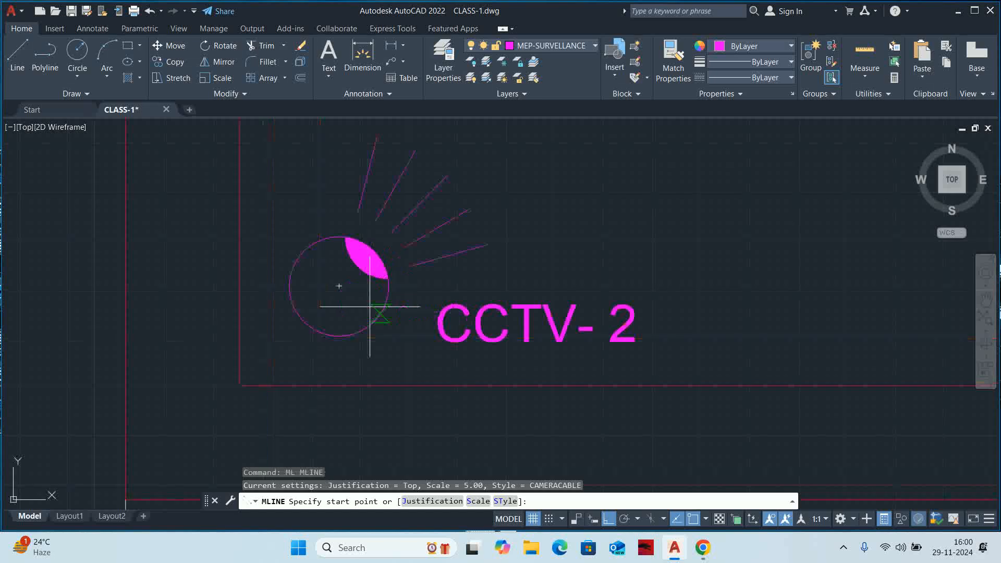
left_click(363, 300)
scroll(708, 307, "down", 6)
middle_click_drag(718, 308, 539, 307)
scroll(447, 313, "down", 5)
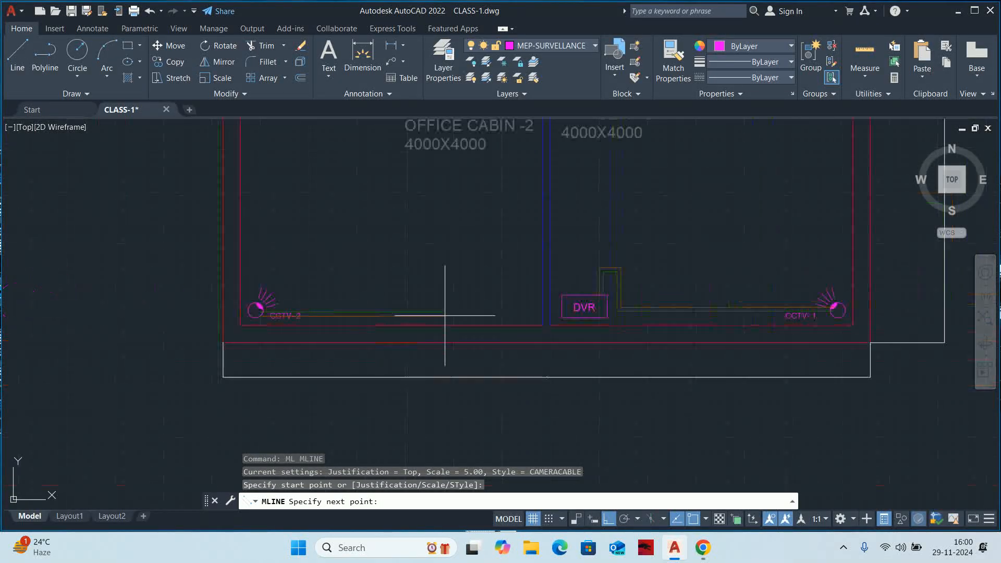
scroll(471, 314, "up", 6)
scroll(531, 315, "up", 6)
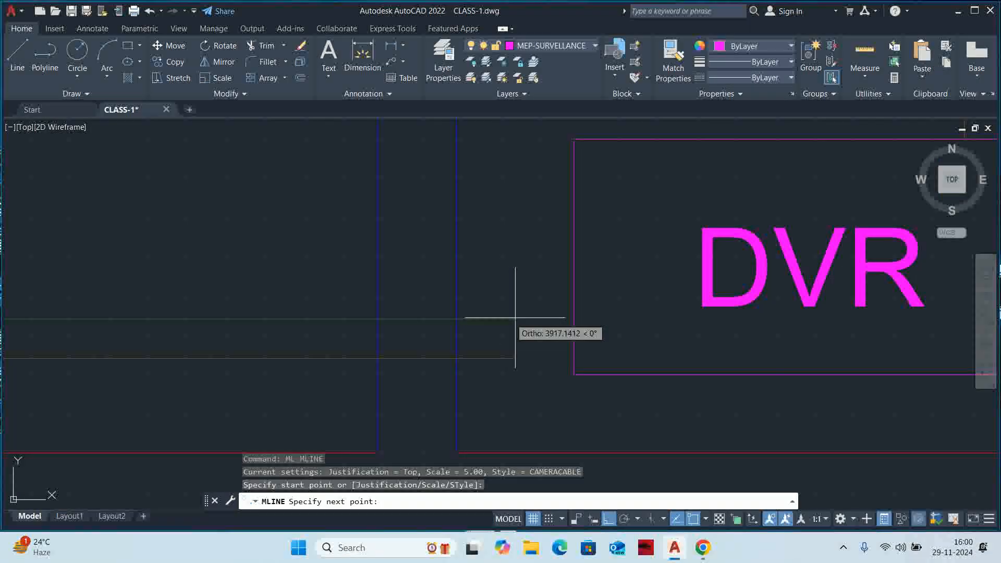
left_click(515, 322)
Carry the CCTV-2 cable up level with the CCTV-1 loop, across, and down onto the DVR's upper edge.
scroll(523, 328, "down", 2)
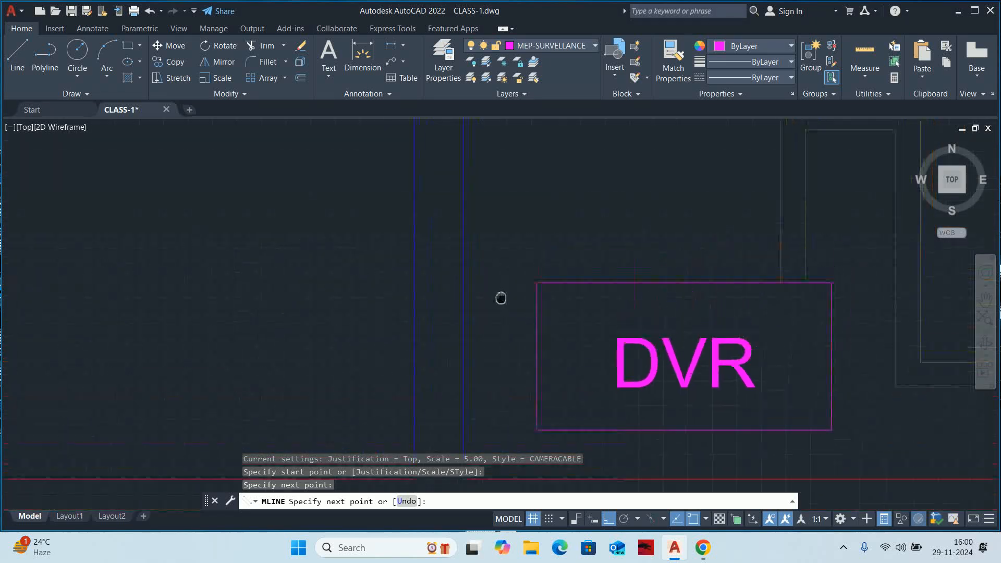
middle_click_drag(493, 249, 490, 335)
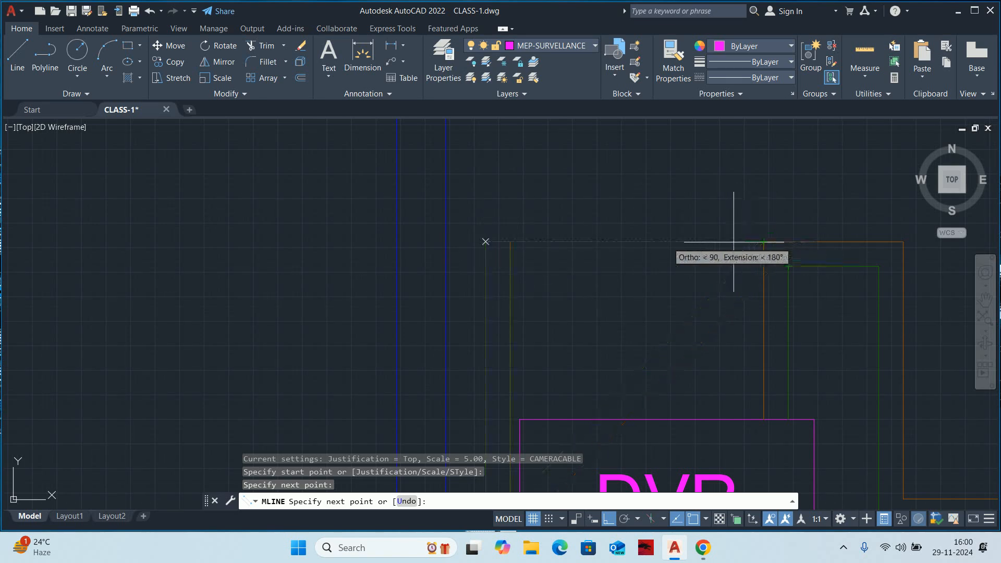
left_click(512, 240)
left_click(555, 251)
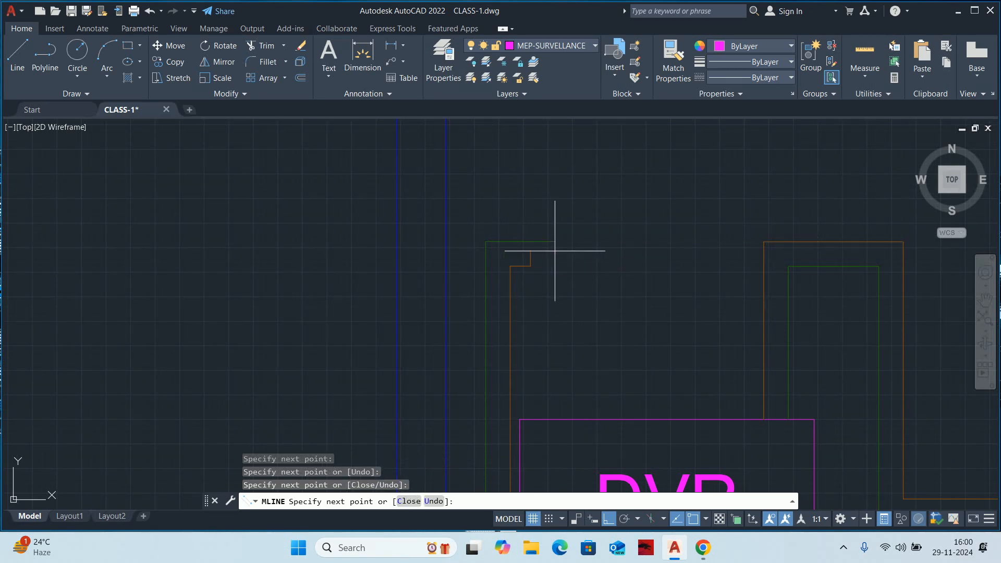
key("Escape")
key("Escape")
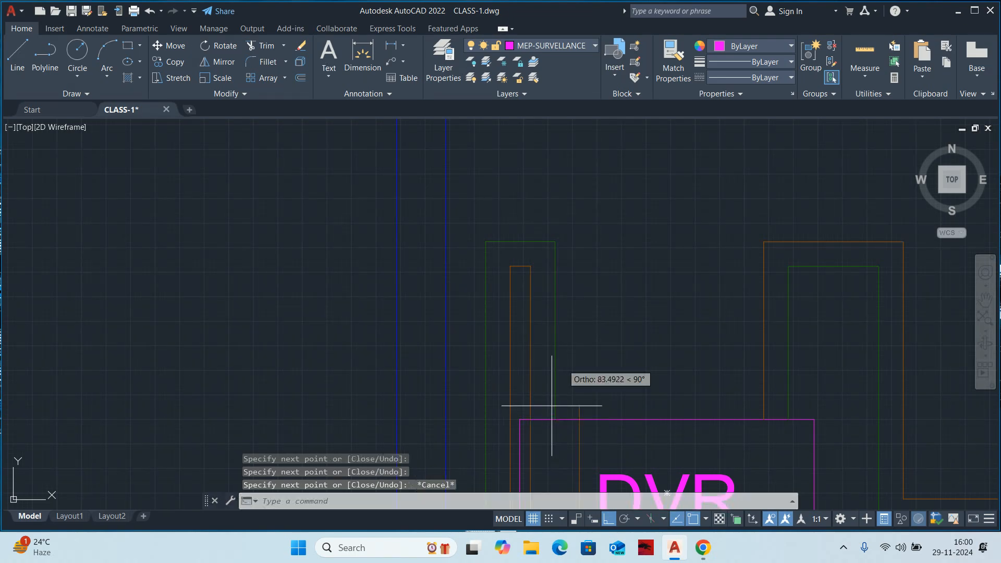
scroll(572, 298, "down", 5)
middle_click_drag(566, 313, 610, 304)
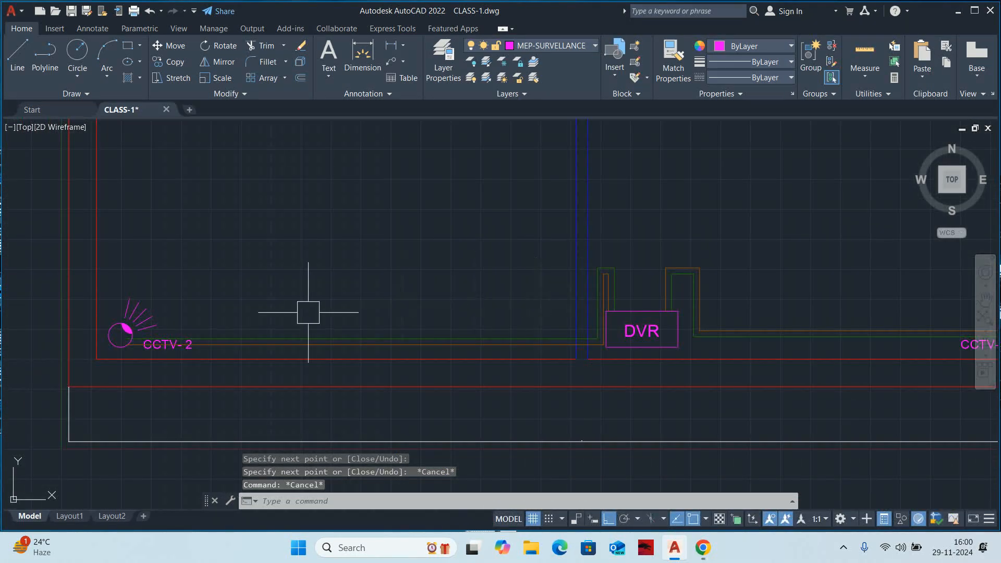
key("Escape")
scroll(311, 340, "up", 2)
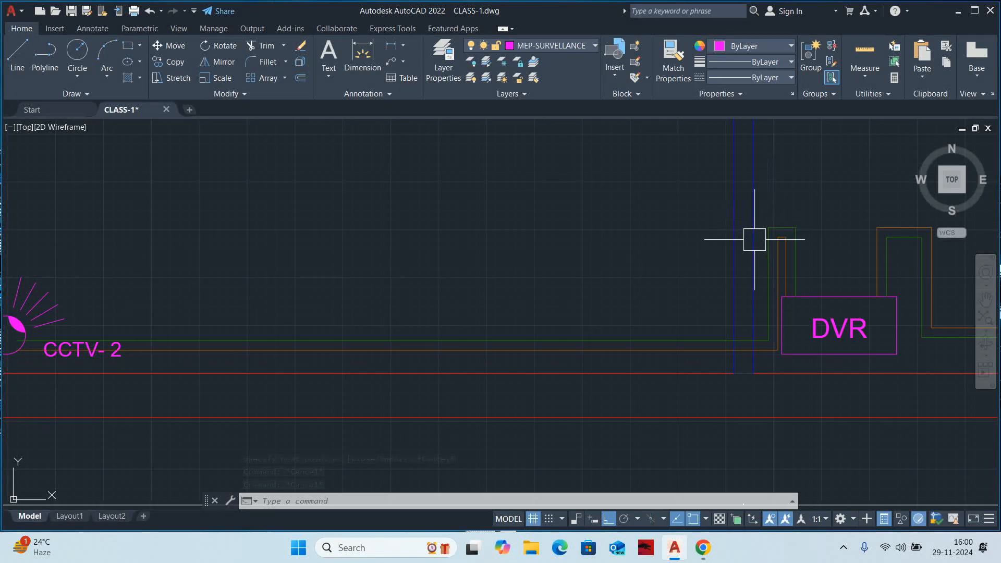
key("Escape")
scroll(589, 283, "down", 5)
key("Escape")
scroll(584, 328, "up", 4)
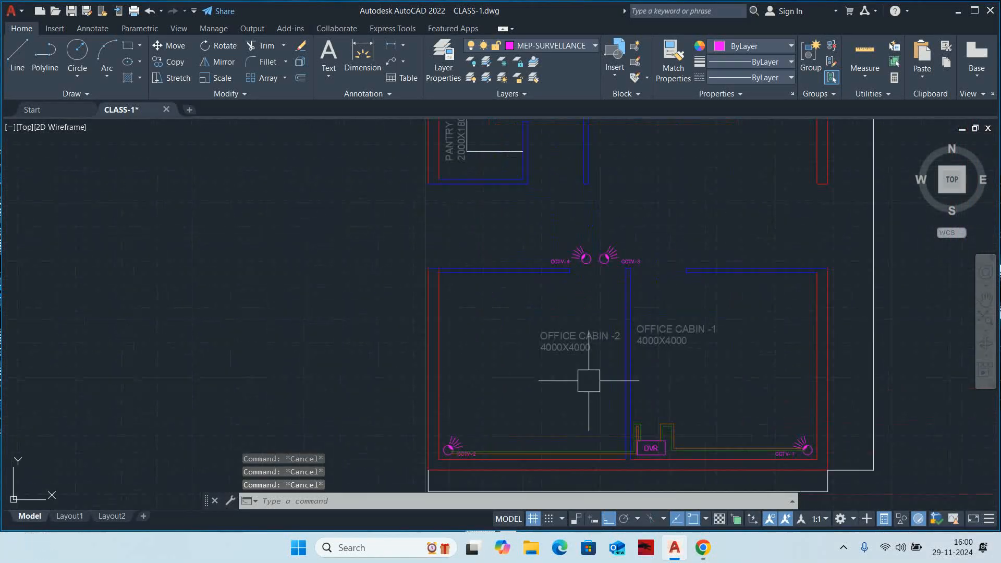
type("pl")
key("Return")
scroll(599, 250, "up", 4)
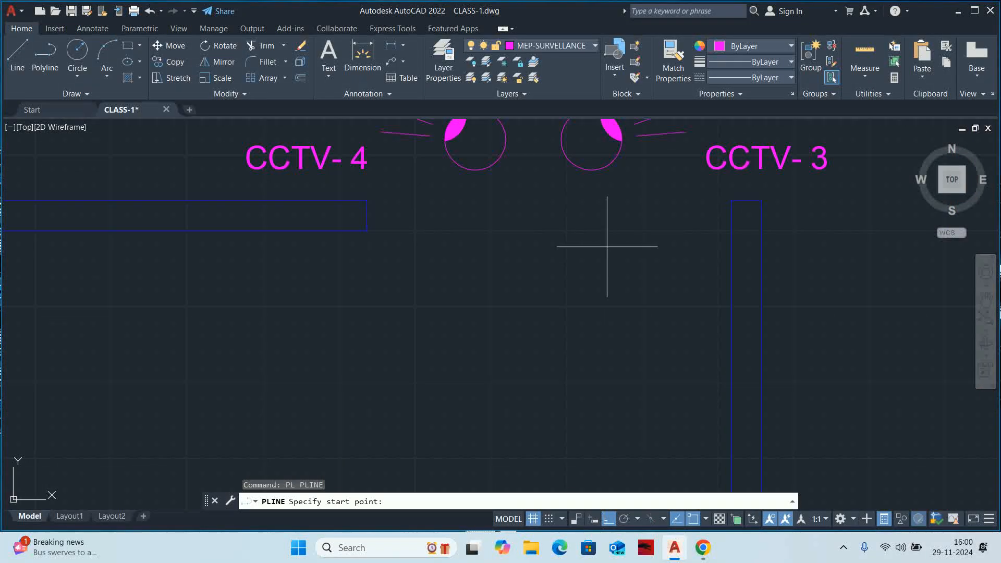
scroll(591, 138, "up", 3)
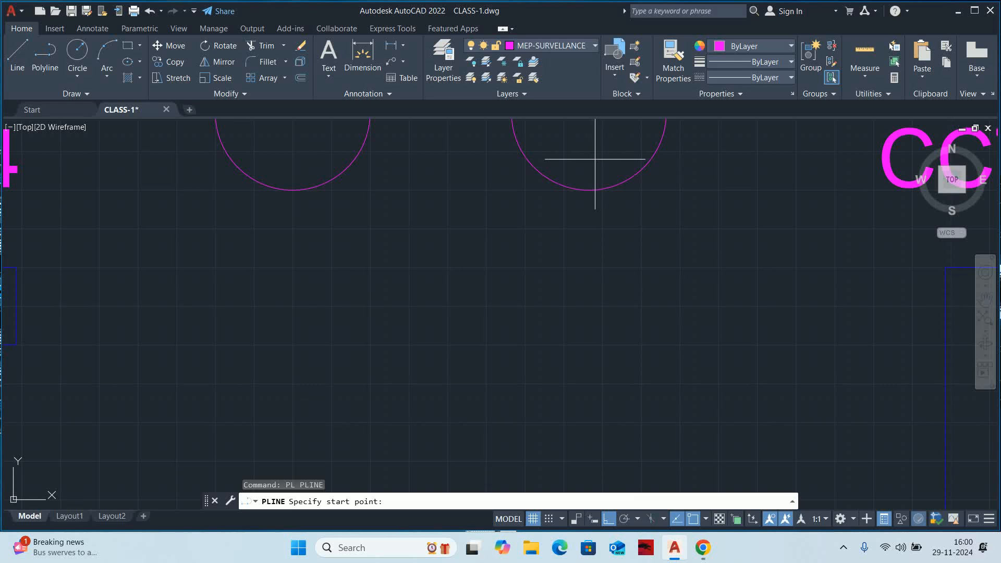
left_click(591, 170)
scroll(595, 156, "down", 3)
middle_click_drag(599, 425, 592, 279)
key("Escape")
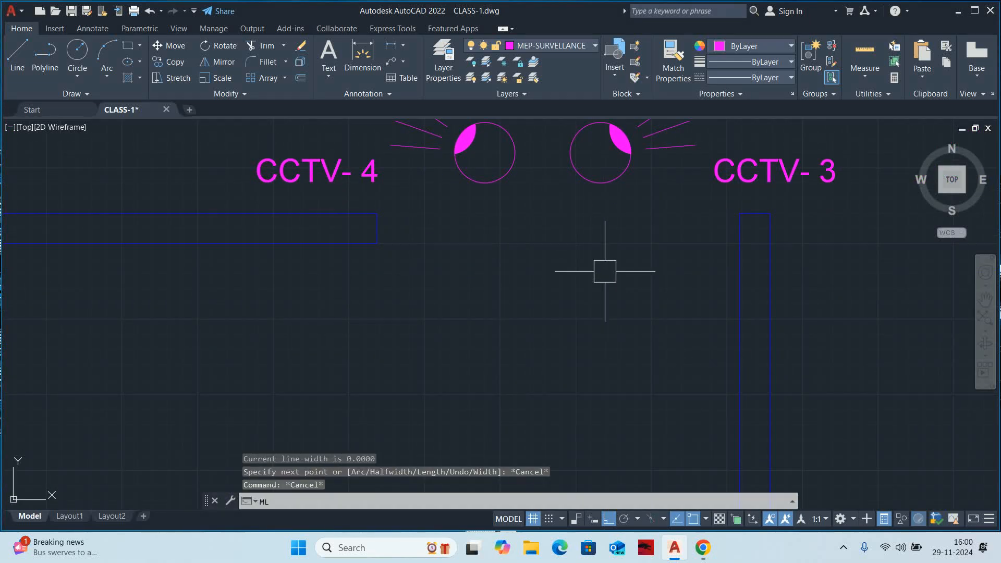
Draw a CAMERACABLE multiline from the CCTV-3 camera straight down through Office Cabin-2, ending above the DVR's level.
type("ml")
key("Return")
scroll(599, 156, "up", 3)
left_click(626, 217)
scroll(625, 216, "down", 2)
middle_click_drag(625, 216, 619, 379)
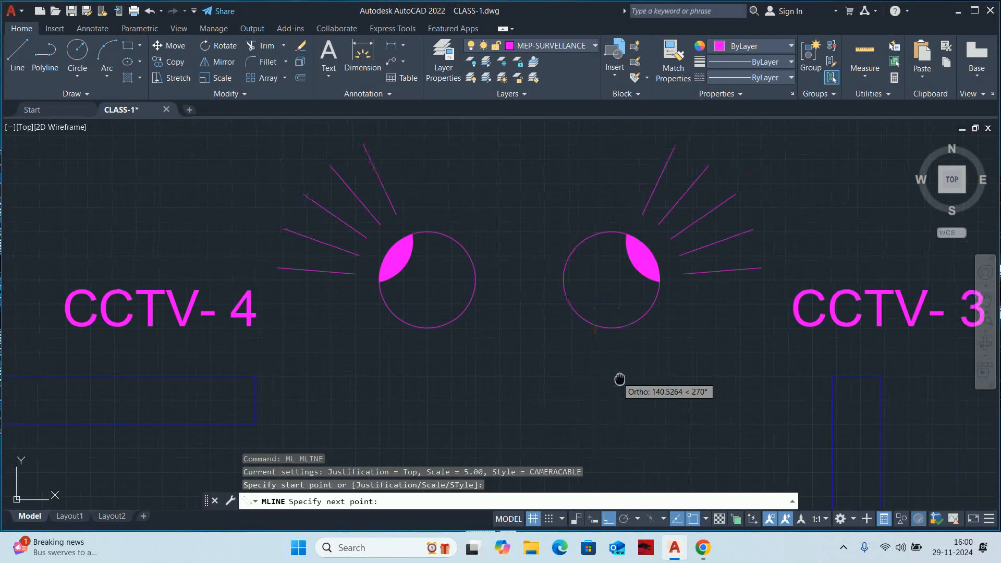
scroll(625, 217, "up", 2)
scroll(632, 250, "down", 5)
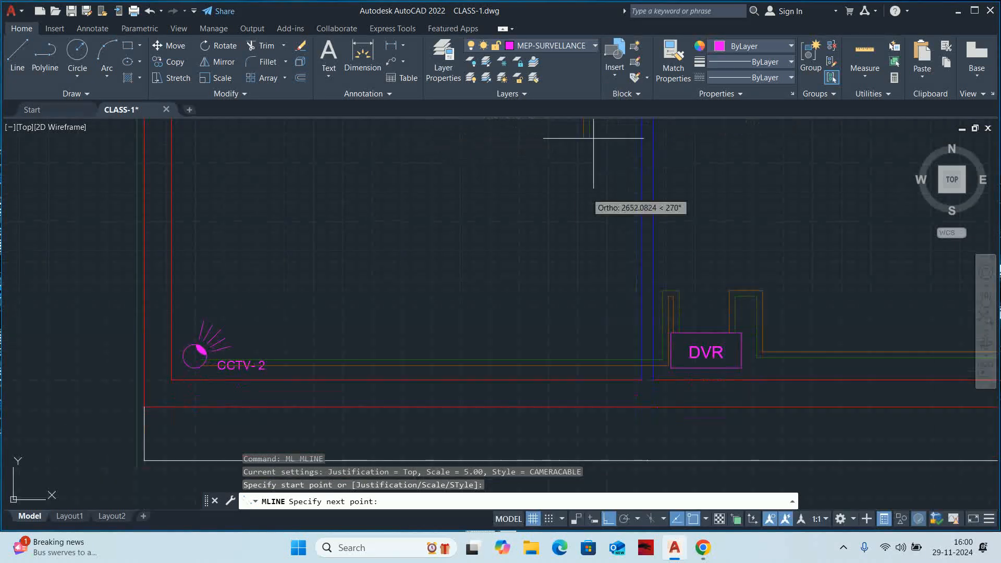
scroll(599, 278, "up", 2)
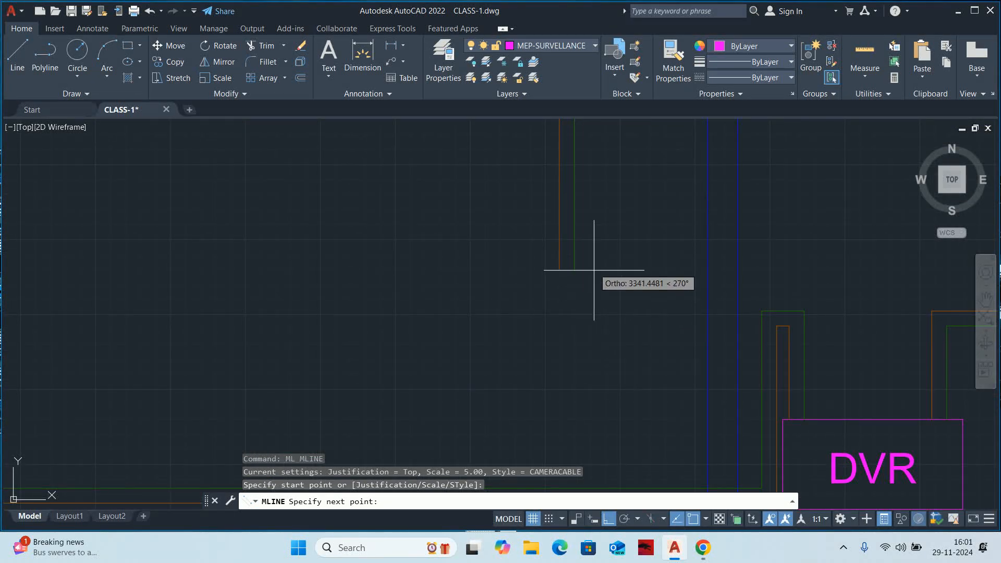
left_click(596, 262)
Route the CCTV-3 cable horizontally across the partition wall and down onto the DVR's upper edge.
middle_click_drag(759, 251, 572, 235)
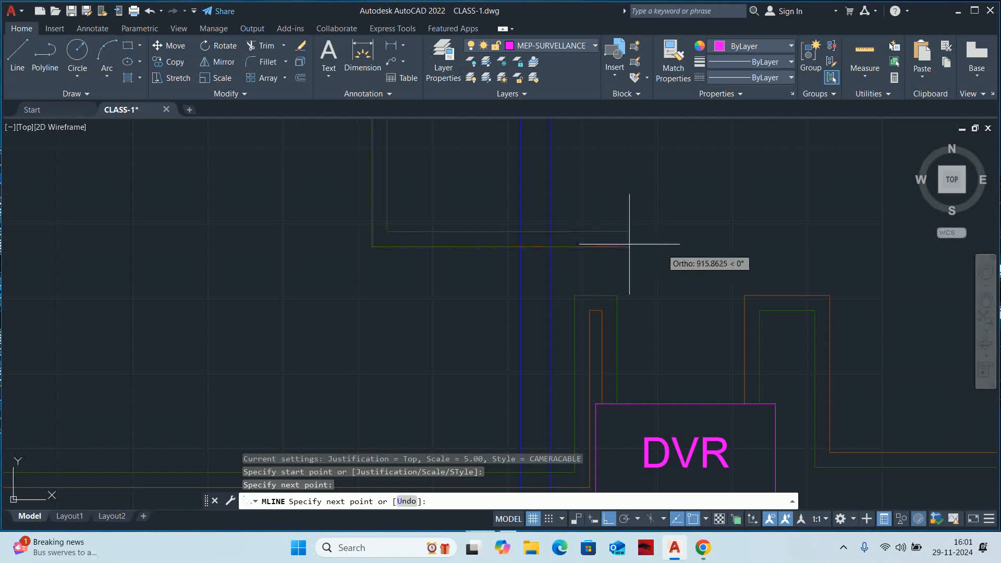
left_click(681, 246)
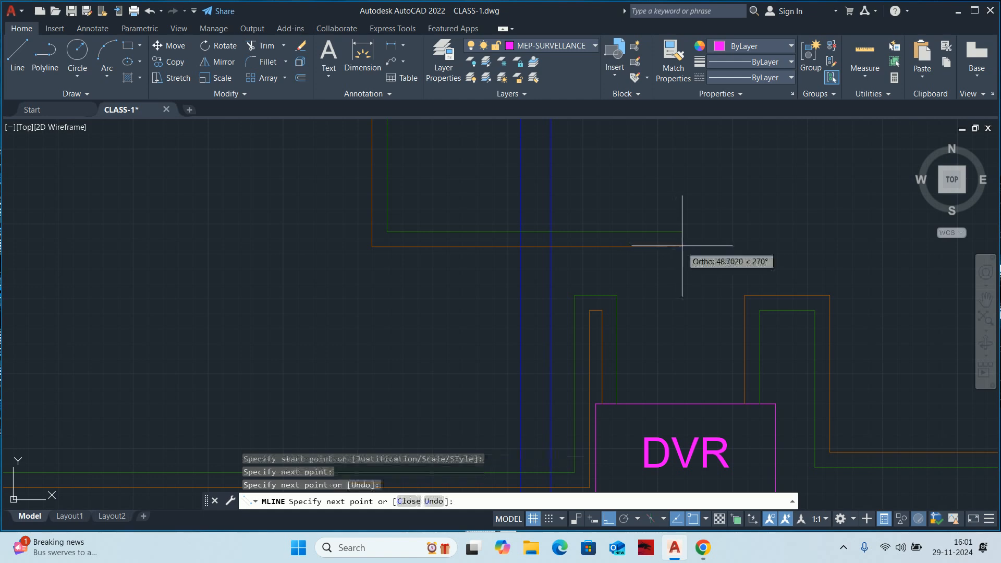
scroll(685, 403, "up", 8)
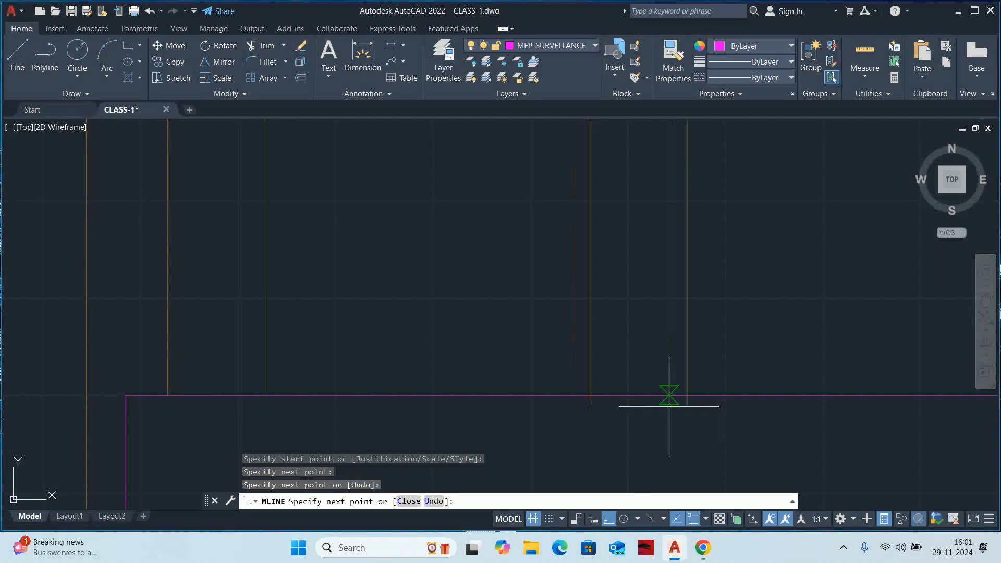
key("Escape")
key("Escape")
scroll(698, 360, "down", 10)
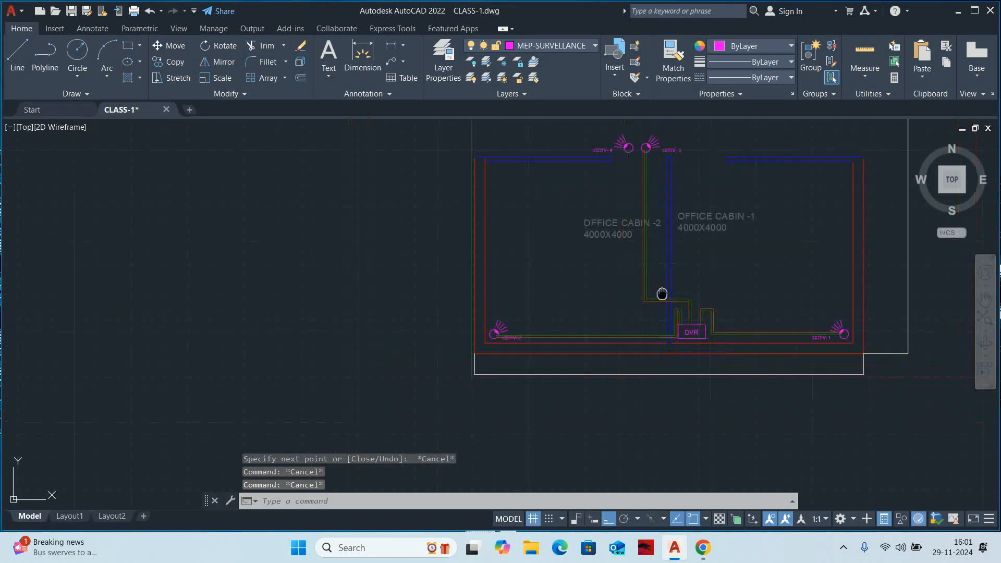
scroll(623, 298, "up", 3)
key("Return")
scroll(625, 291, "up", 8)
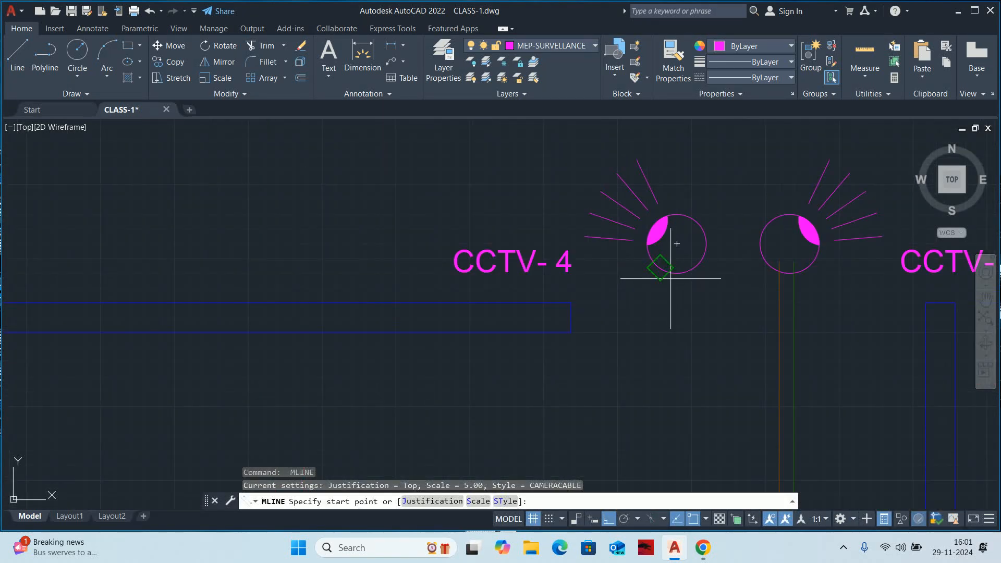
left_click(670, 278)
key("Escape")
Draw a CAMERACABLE multiline from the CCTV-4 camera a short way down and across to beside the CCTV-3 cable.
key("Return")
scroll(678, 263, "up", 4)
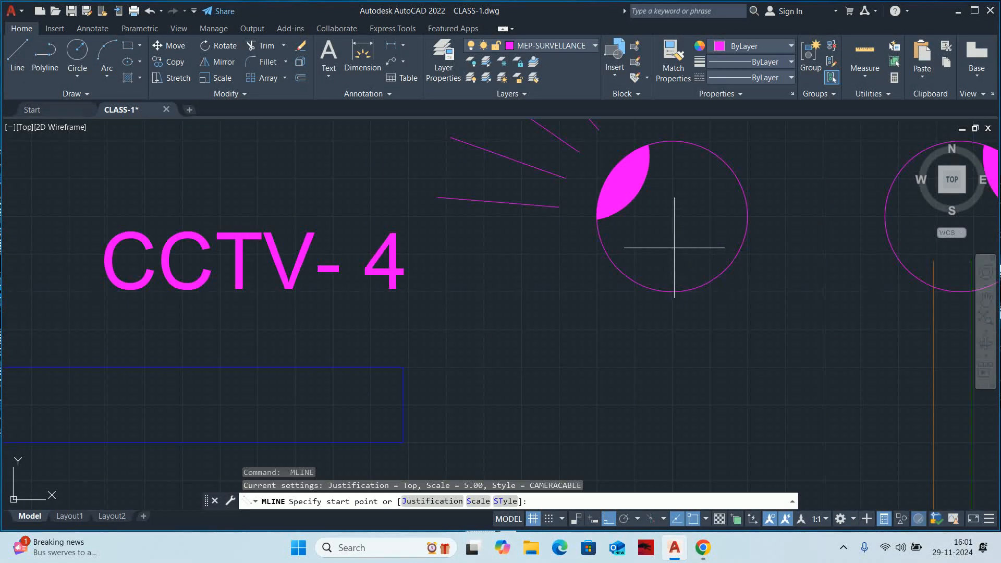
left_click(674, 247)
middle_click_drag(678, 406, 681, 284)
scroll(673, 297, "down", 2)
left_click(665, 302)
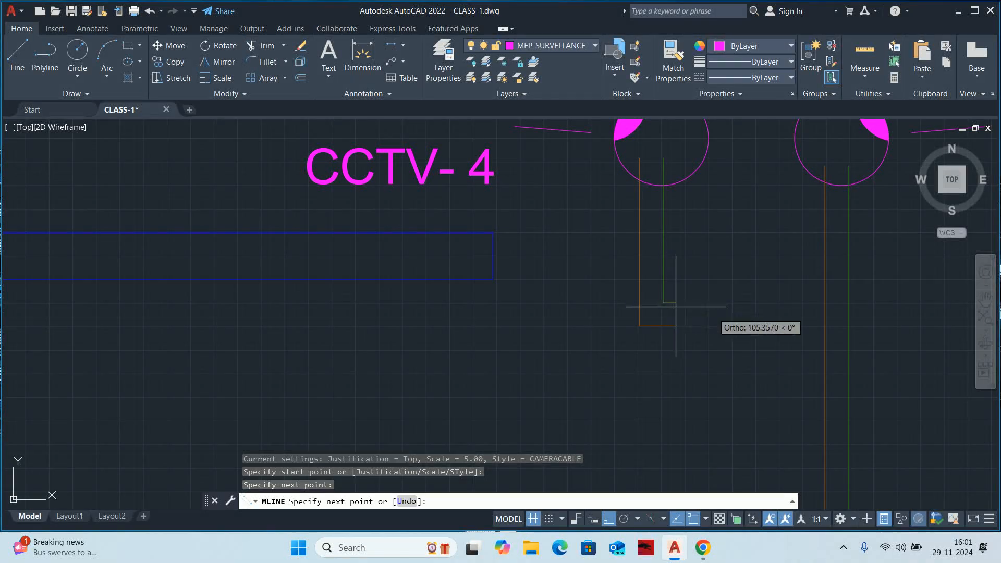
left_click(788, 282)
Run the CCTV-4 cable parallel to the CCTV-3 cable, down, across the partition wall, and onto the DVR's upper edge.
scroll(787, 286, "down", 5)
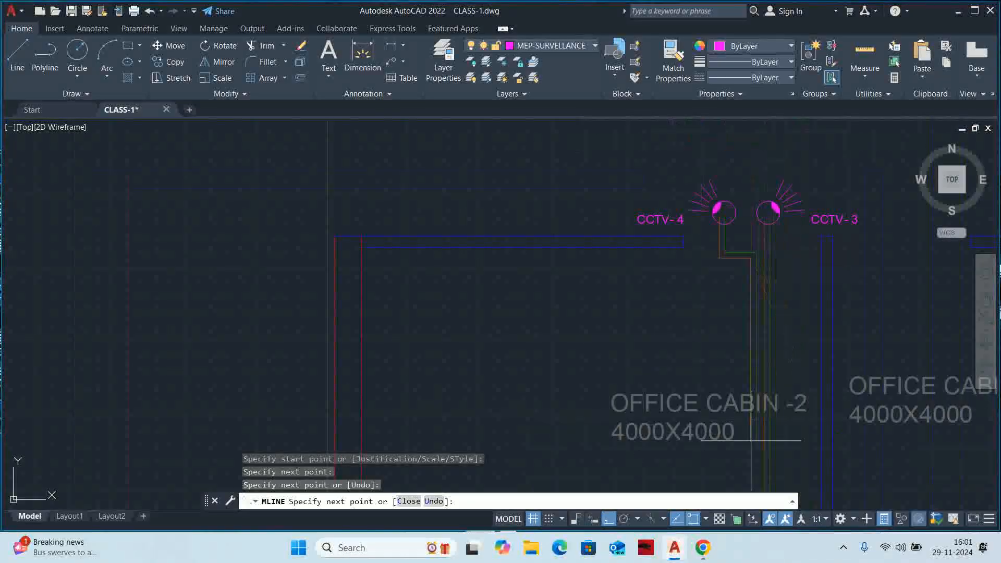
mouse_move(750, 441)
middle_mouse_down()
mouse_move(710, 229)
mouse_move(756, 389)
middle_mouse_up()
scroll(719, 279, "up", 5)
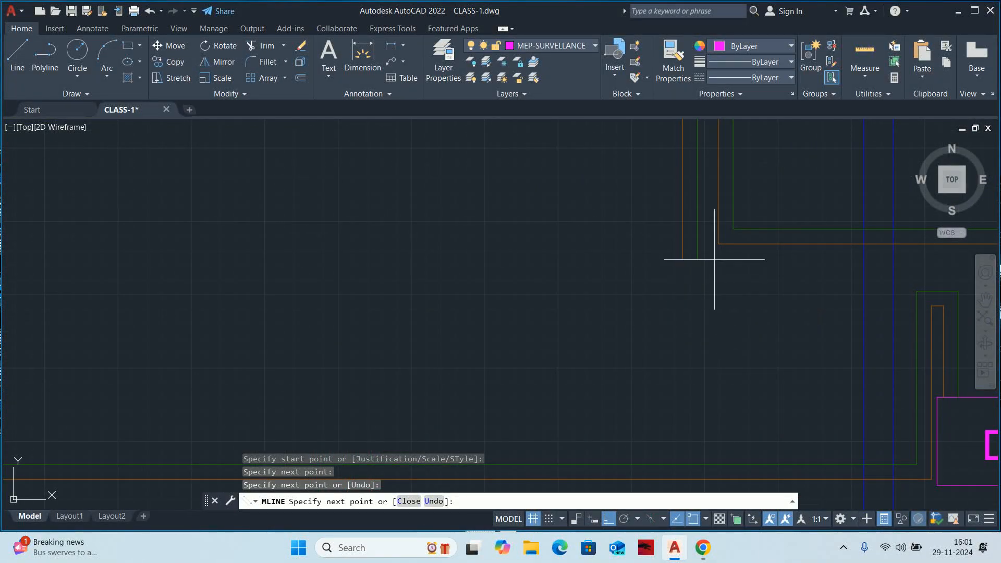
scroll(715, 261, "up", 2)
left_click(712, 262)
middle_click_drag(712, 264, 445, 264)
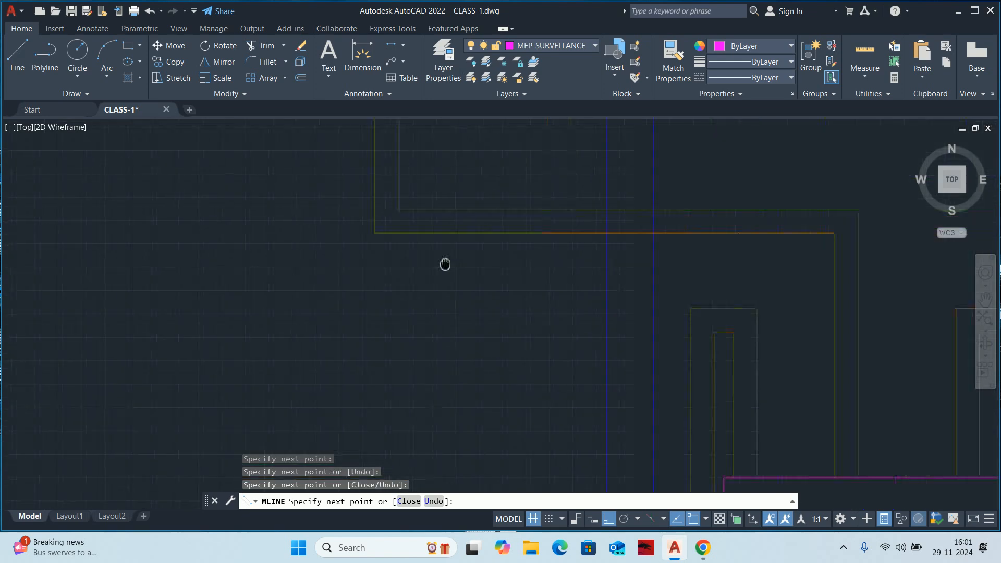
scroll(682, 284, "up", 2)
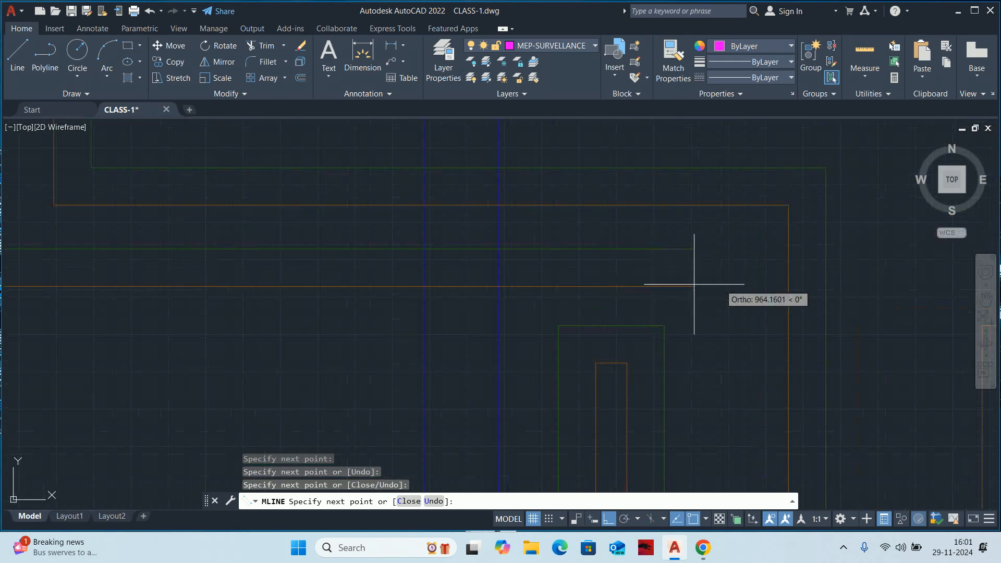
left_click(757, 283)
middle_click_drag(711, 476, 718, 291)
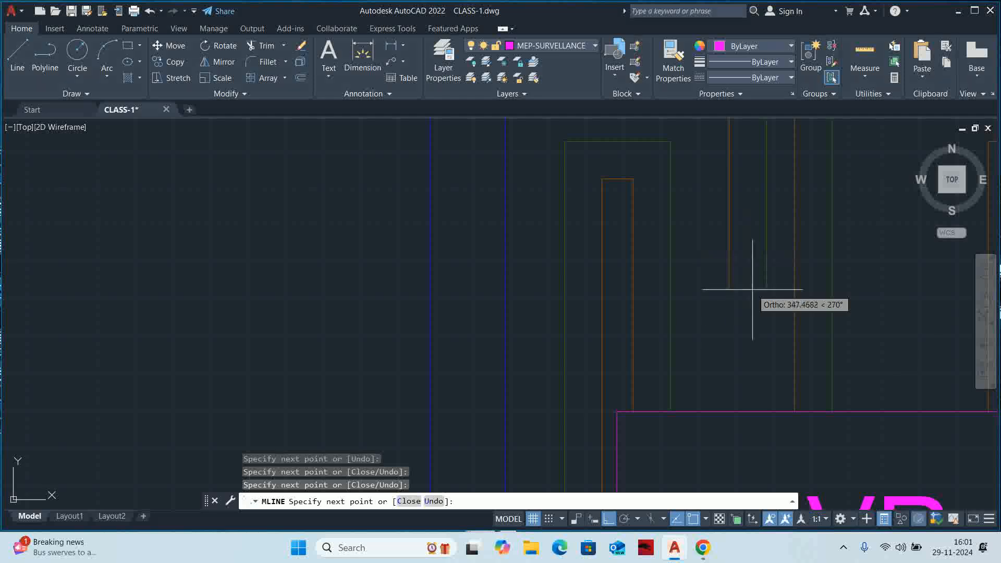
key("Escape")
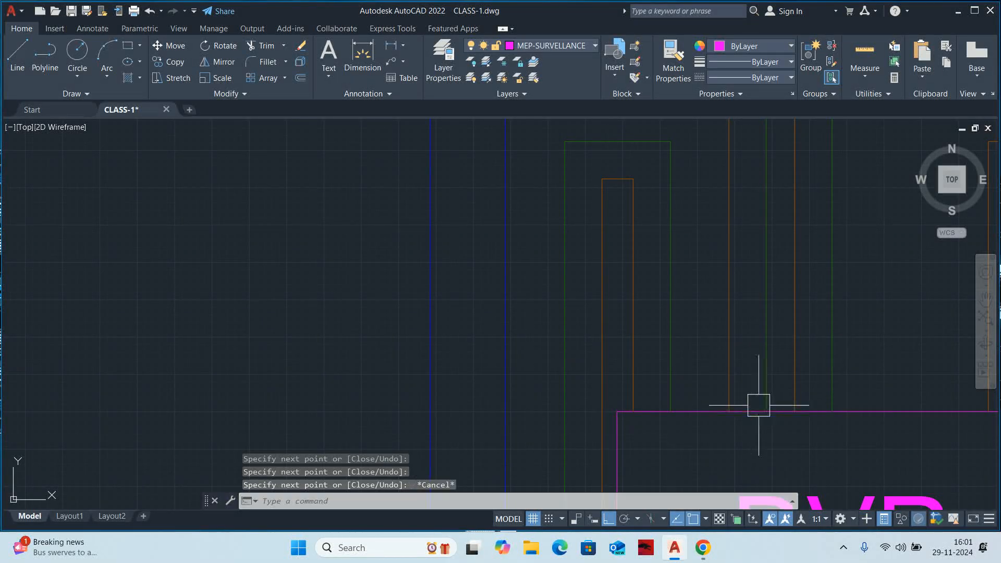
Examine the cable runs into the DVR and the camera near the reception's upper wall.
scroll(760, 404, "down", 3)
scroll(735, 353, "down", 4)
middle_click_drag(735, 353, 648, 340)
scroll(664, 293, "down", 1)
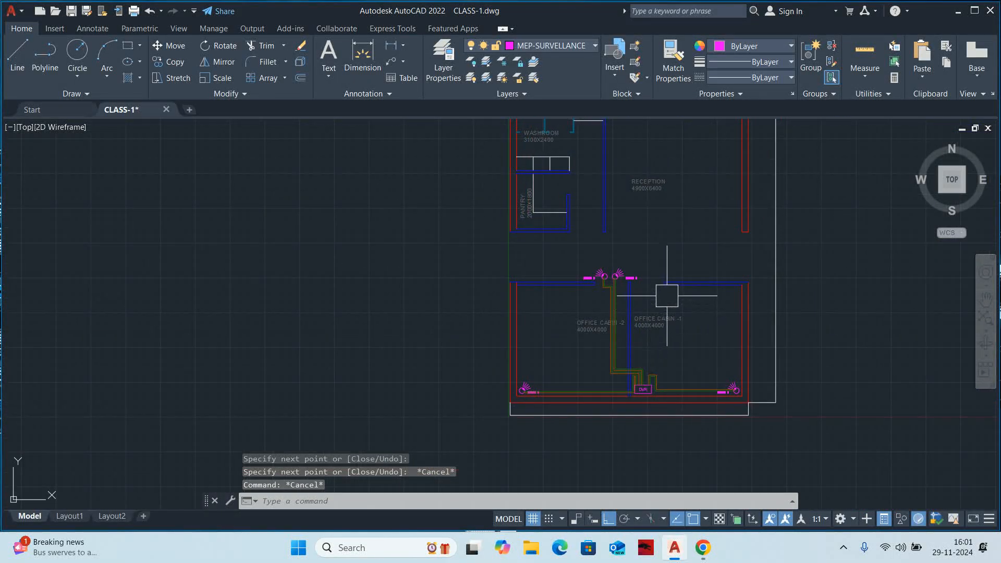
scroll(664, 293, "down", 1)
middle_click_drag(663, 293, 670, 345)
scroll(685, 230, "up", 5)
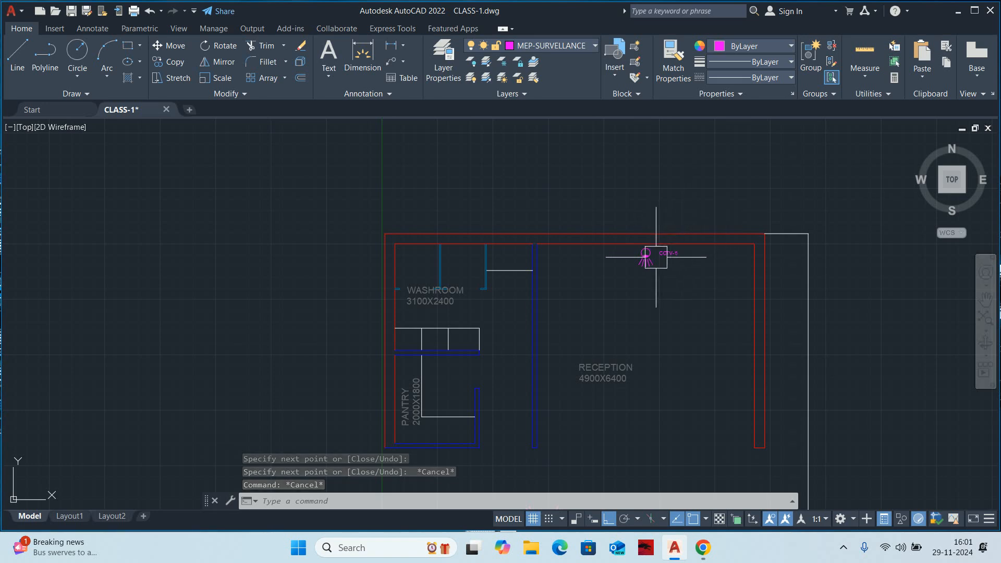
middle_click_drag(656, 257, 655, 148)
scroll(628, 282, "down", 2)
scroll(649, 212, "up", 3)
scroll(638, 273, "up", 3)
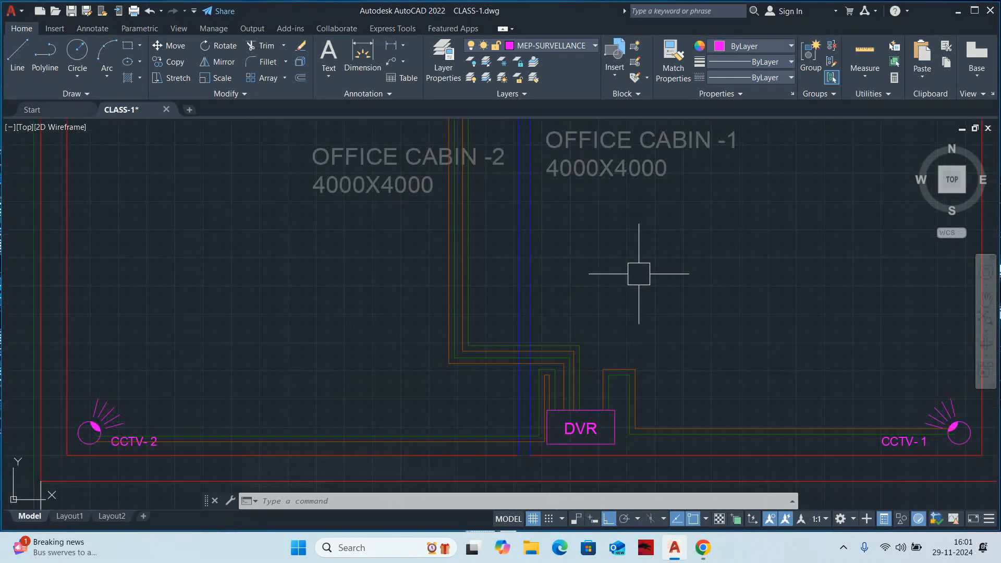
scroll(639, 273, "down", 1)
scroll(636, 320, "down", 1)
scroll(661, 186, "down", 1)
scroll(661, 186, "up", 3)
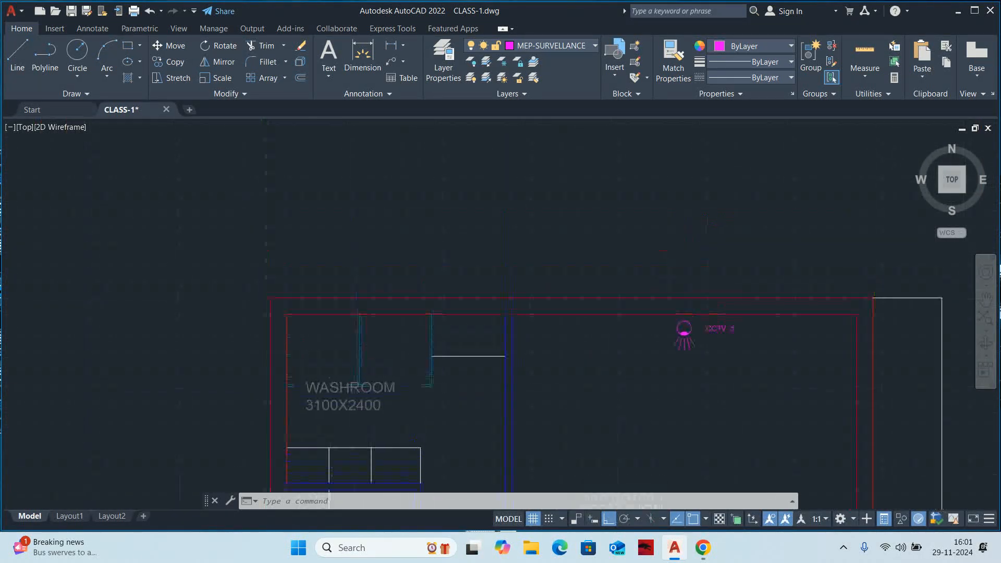
Draw a CAMERACABLE multiline from the CCTV-5 camera horizontally across the reception to just past the CCTV-3 cable's vertical run.
scroll(670, 326, "up", 2)
type("ML")
key("Return")
key("Escape")
key("Escape")
type("ML")
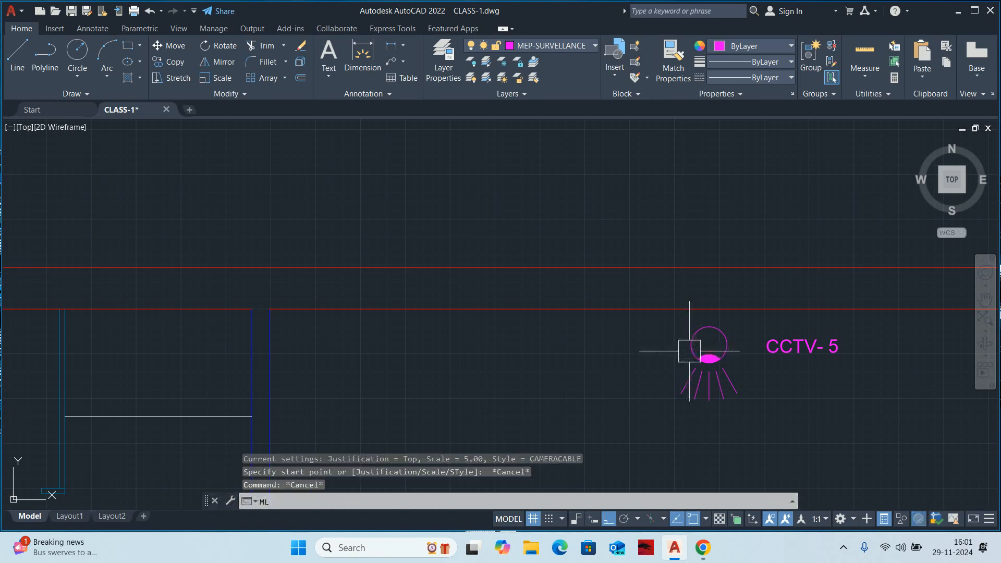
key("Return")
scroll(689, 350, "up", 2)
left_click(729, 348)
scroll(402, 357, "down", 4)
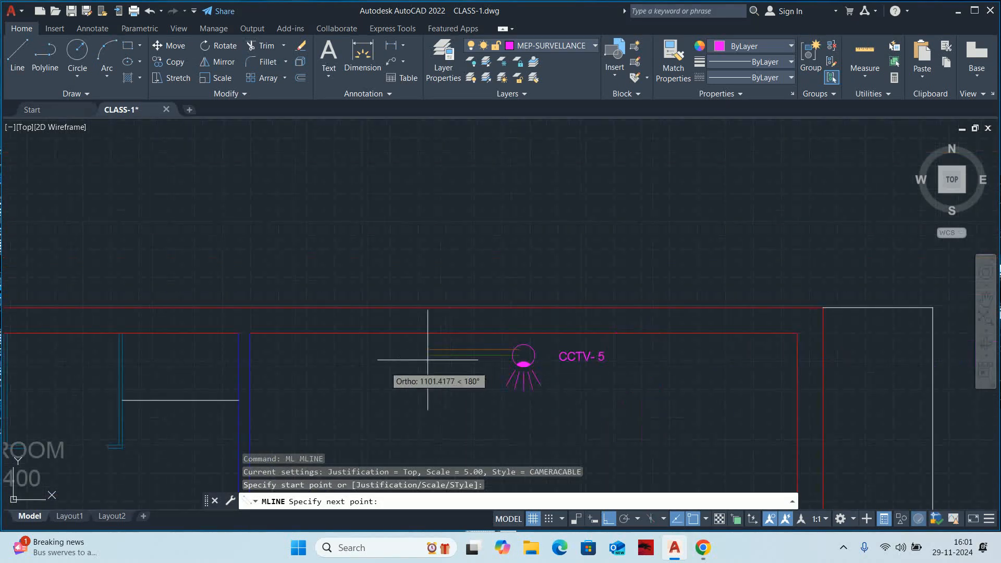
scroll(693, 257, "down", 2)
scroll(687, 259, "down", 2)
middle_click_drag(688, 266, 688, 141)
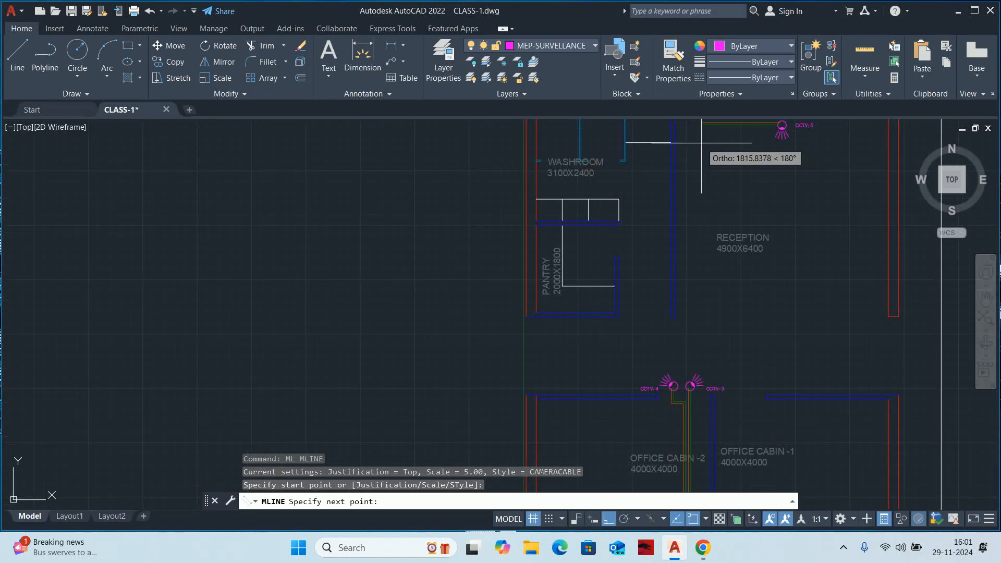
left_click(701, 224)
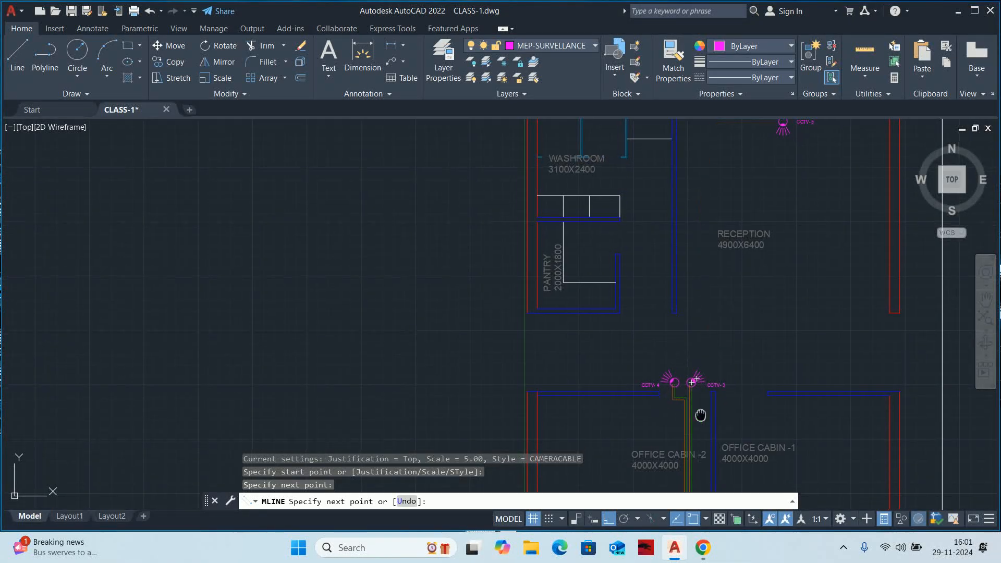
Run the CCTV-5 cable down beside the CCTV-3 cable, across the partition wall, and onto the DVR's upper edge.
middle_click_drag(699, 413, 698, 239)
scroll(706, 324, "up", 6)
scroll(691, 348, "up", 2)
middle_click_drag(692, 366, 686, 196)
scroll(691, 304, "up", 2)
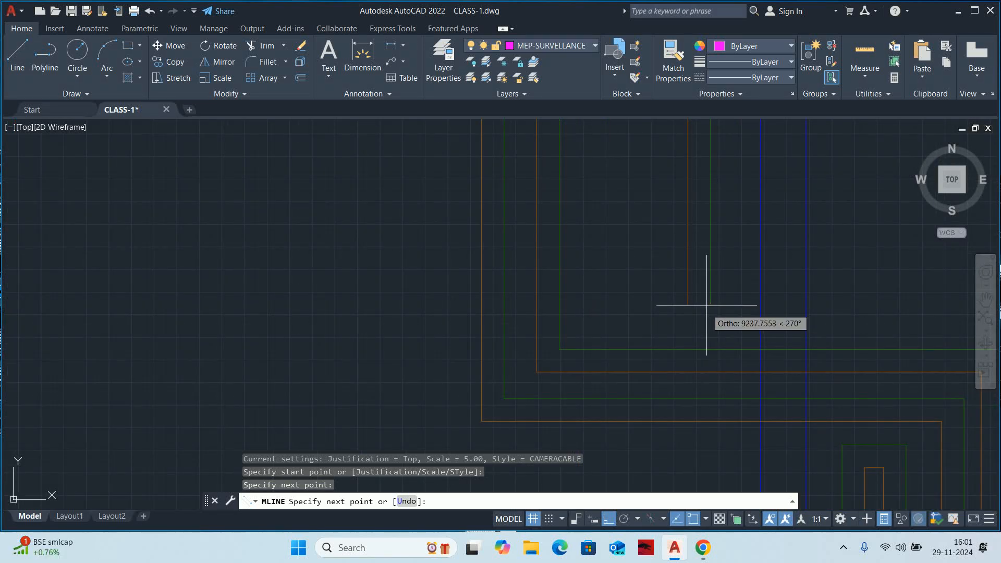
left_click(707, 307)
scroll(444, 255, "down", 3)
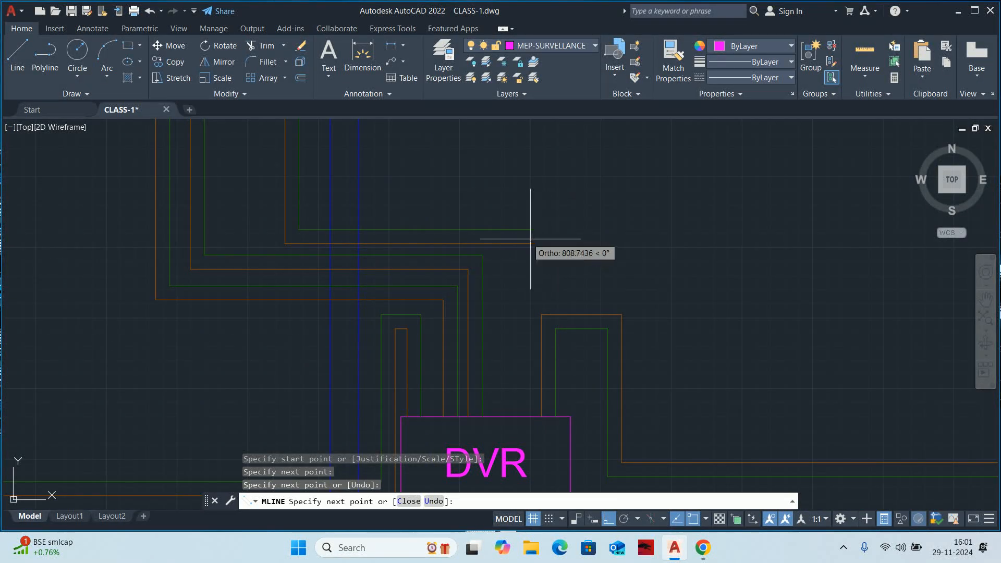
left_click(524, 236)
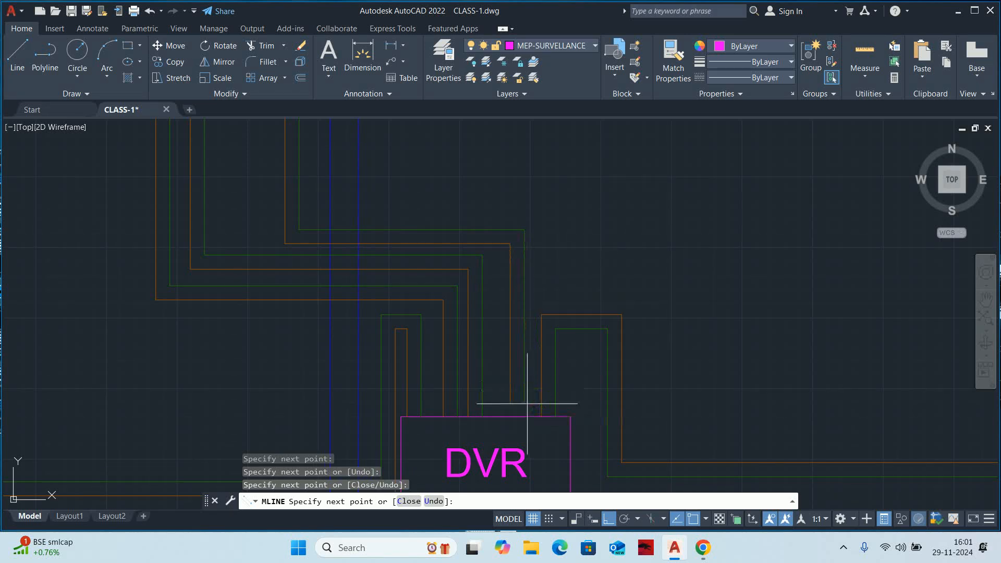
key("Escape")
key("Escape")
Examine the cable runs between the five cameras and the DVR across the whole floor plan.
scroll(542, 280, "down", 5)
scroll(625, 306, "up", 1)
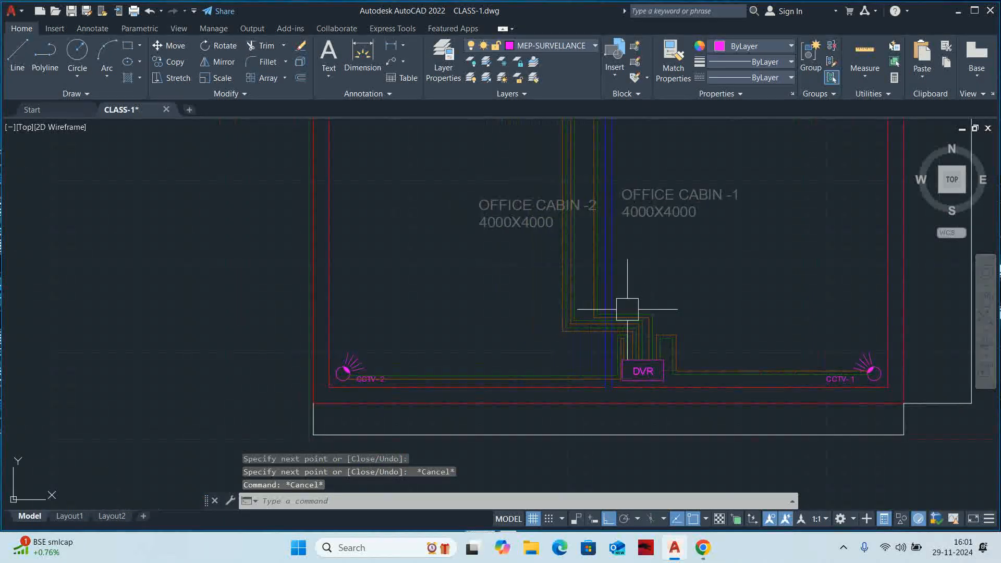
scroll(567, 338, "up", 2)
scroll(567, 338, "down", 6)
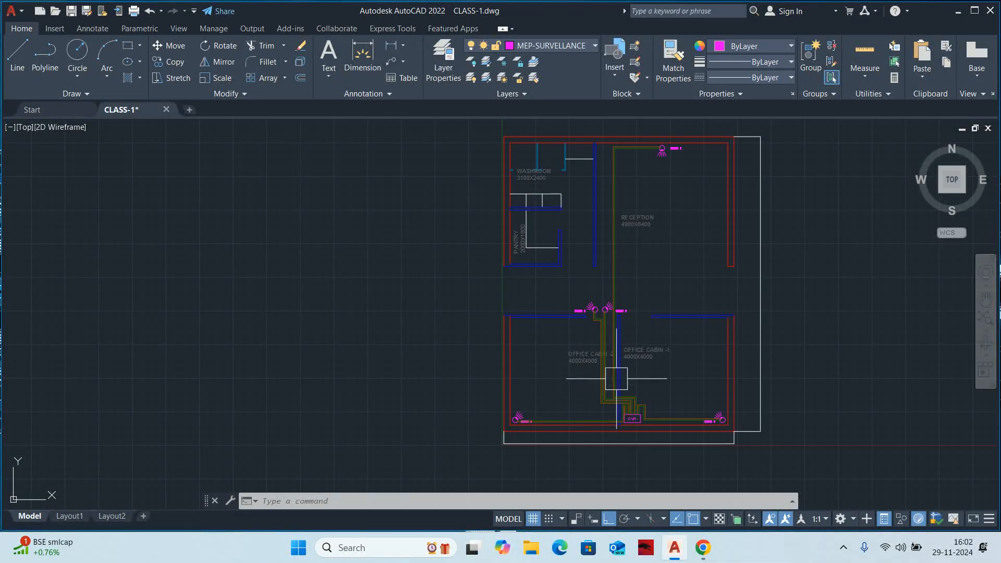
scroll(615, 362, "up", 6)
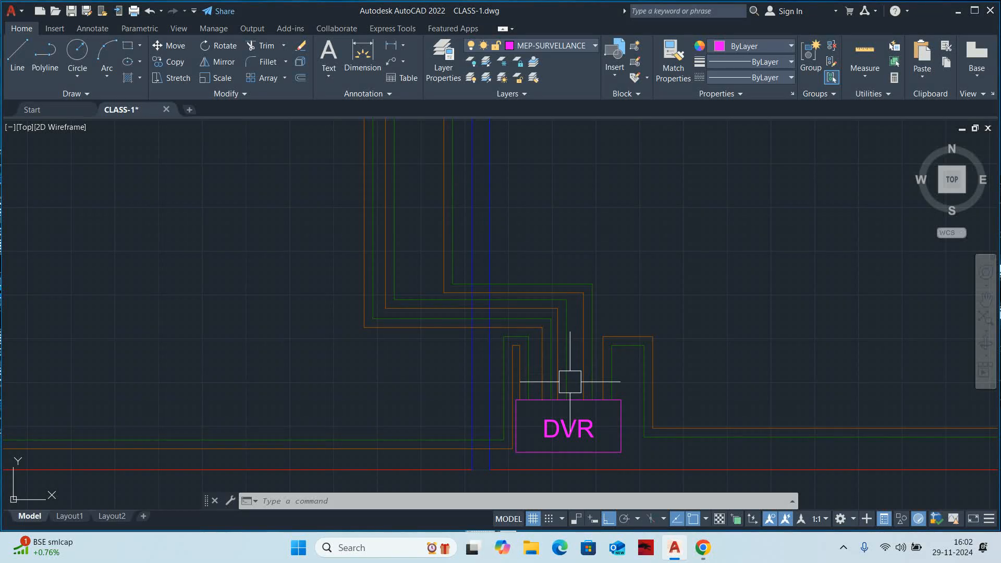
scroll(571, 380, "down", 6)
key("Escape")
key("Escape")
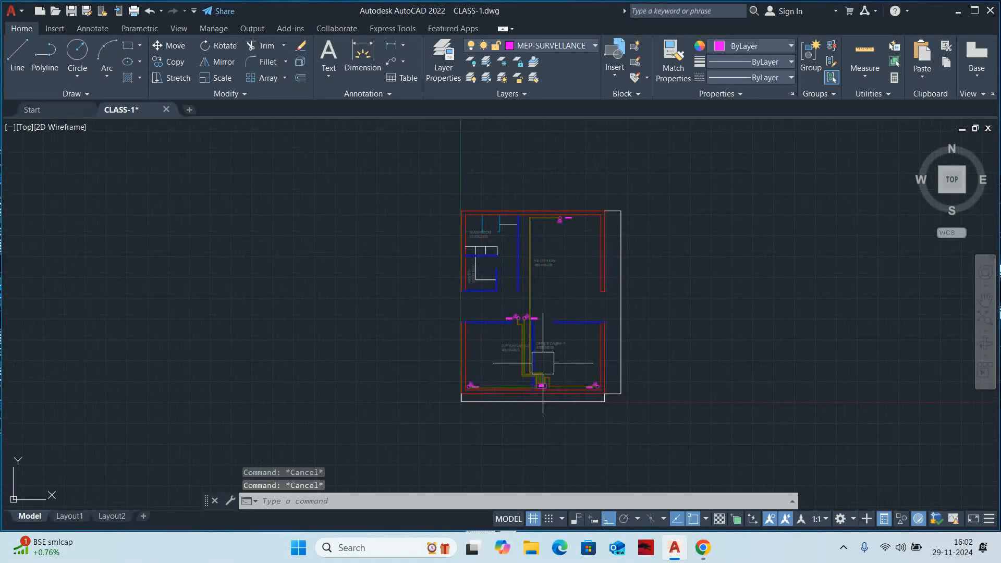
type("rec")
key("Return")
scroll(670, 245, "up", 2)
left_click(644, 249)
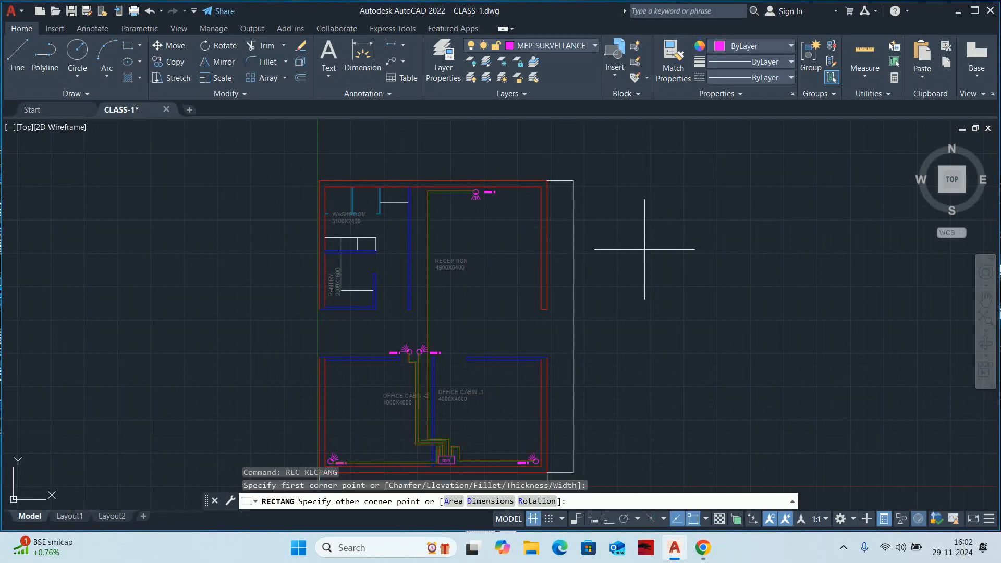
key("Escape")
Make layer 0 the current layer.
type("l")
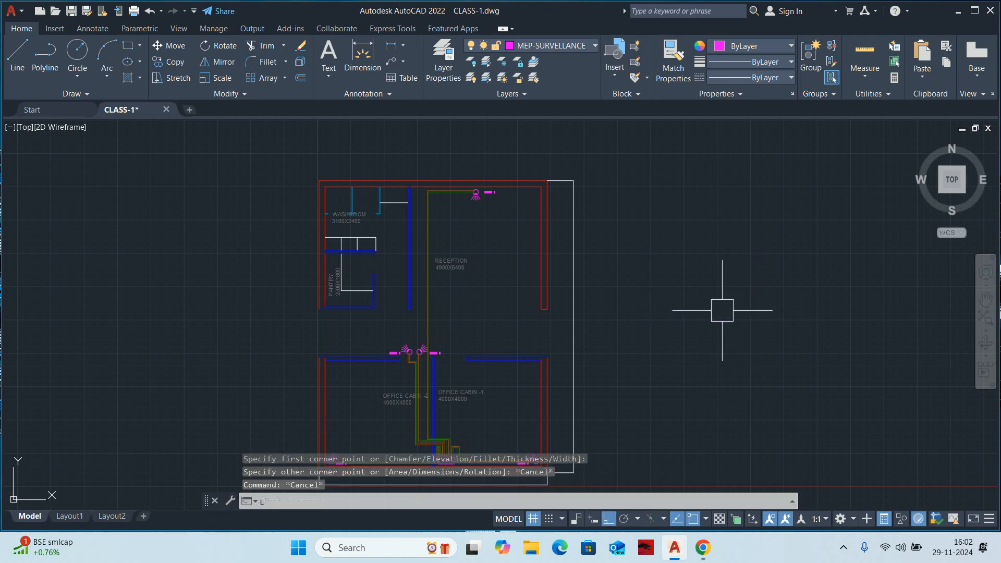
type("a")
key("Return")
double_click(164, 208)
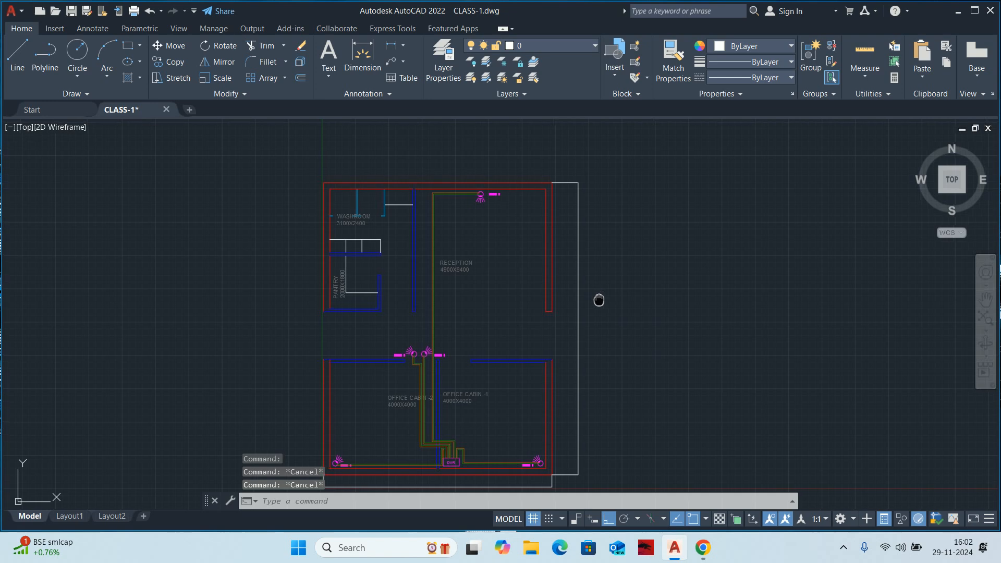
Draw a freehand rectangle in the empty space beside the floor plan's right side as a table outline.
middle_click_drag(599, 297, 603, 312)
type("REC")
key("Return")
left_click(663, 307)
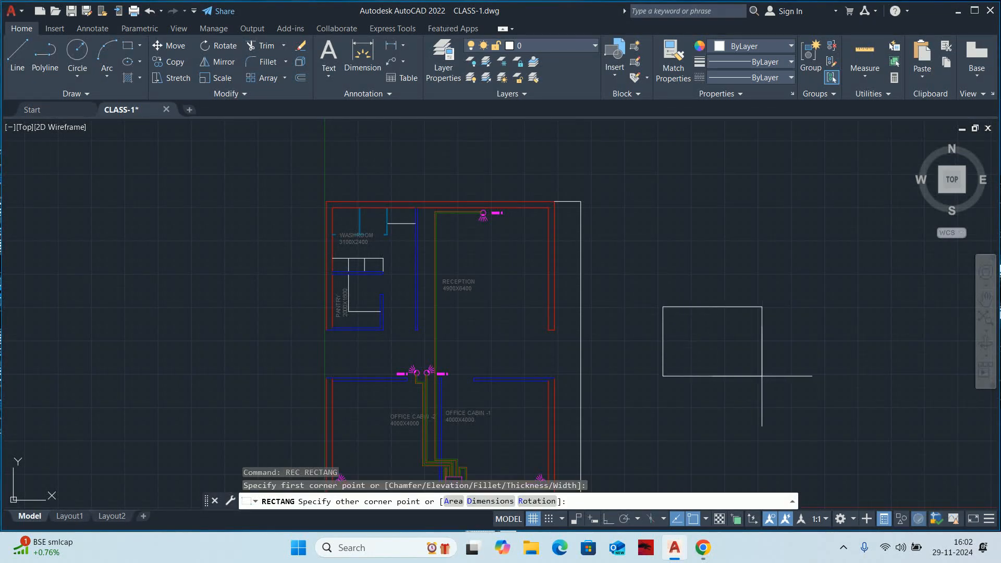
left_click(782, 397)
key("Escape")
key("Escape")
key("Escape")
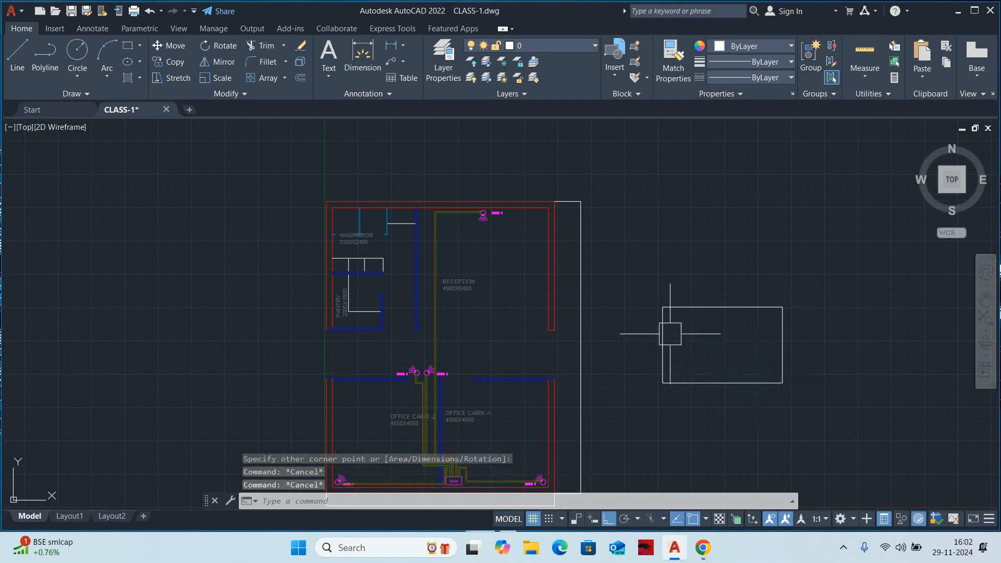
Explode the table outline rectangle into separate lines.
scroll(667, 332, "up", 2)
type("x")
key("Return")
key("Escape")
key("Escape")
Offset the table outline's left edge and upper edge inward by 450 each.
scroll(670, 328, "up", 3)
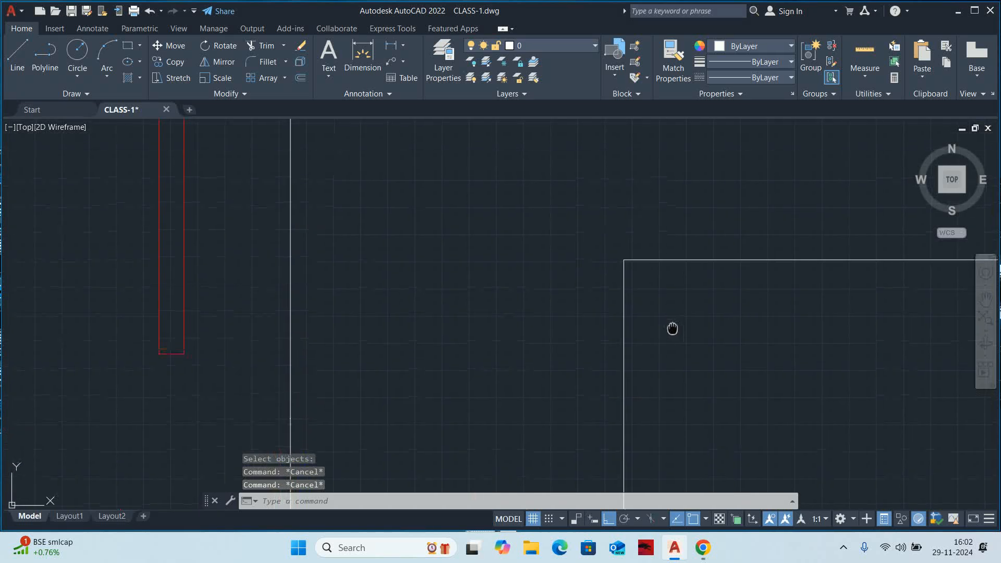
key("Return")
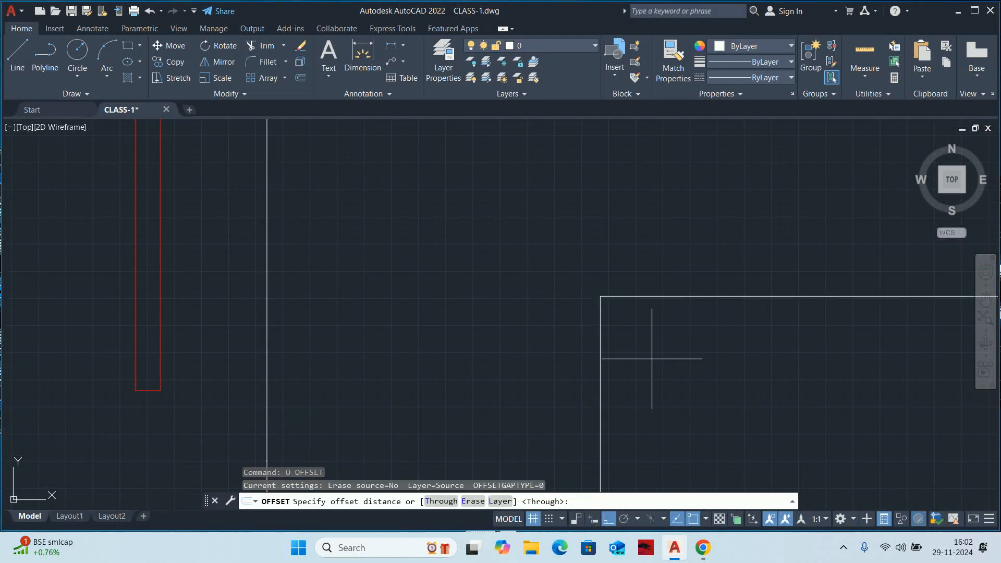
key("Return")
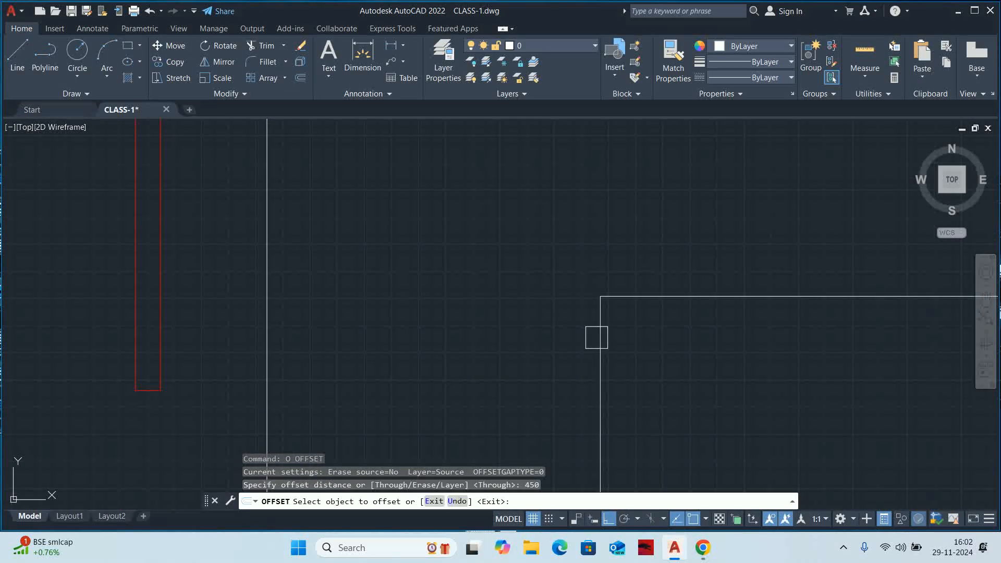
left_click(600, 337)
left_click(658, 340)
key("Escape")
key("Return")
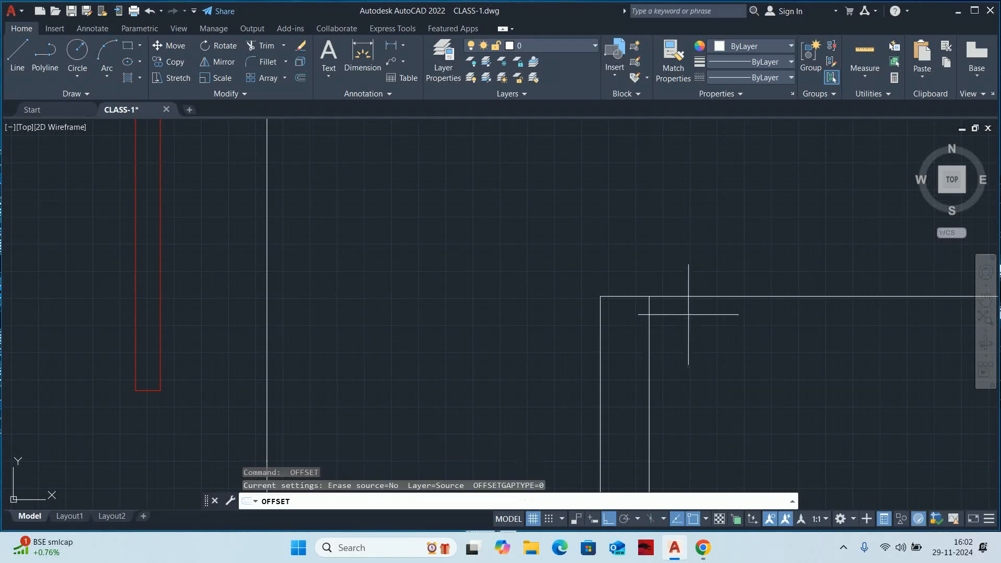
key("Return")
left_click(686, 296)
left_click(659, 351)
key("Escape")
Offset the table's inner vertical line 150 further inward and delete the original line.
key("Return")
type("1")
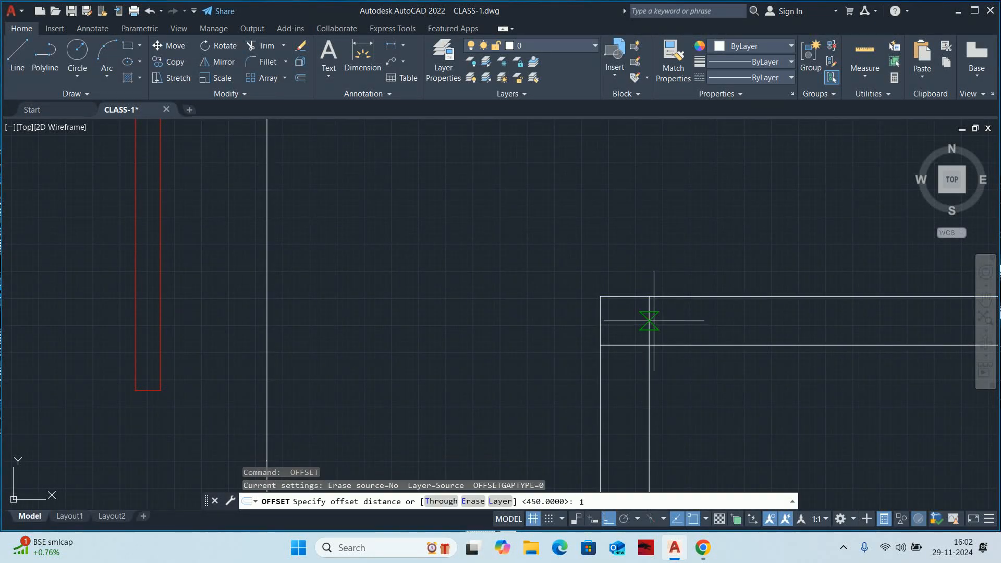
type("50")
key("Return")
left_click(649, 318)
left_click(677, 312)
key("Escape")
left_click(649, 315)
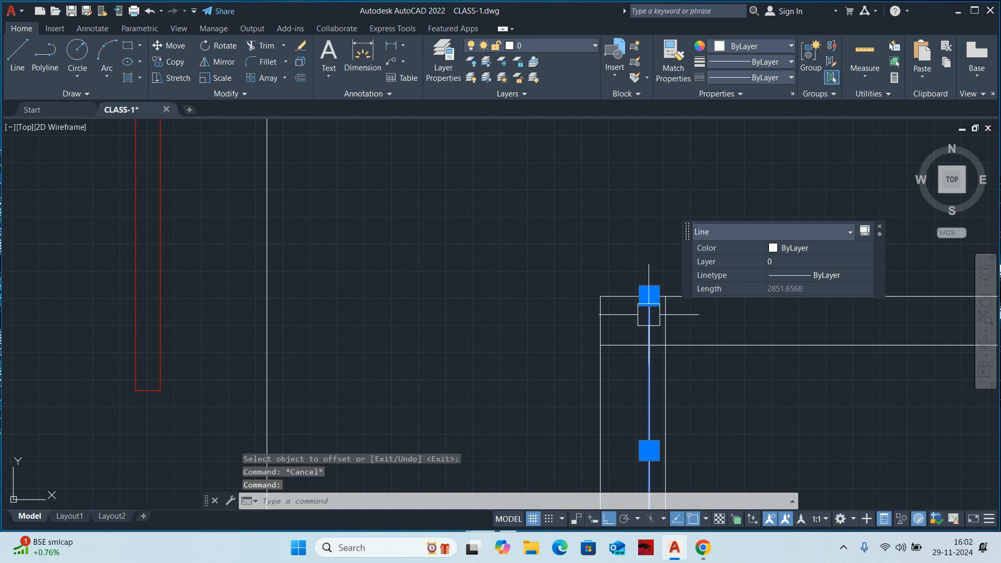
key("Delete")
scroll(705, 360, "down", 4)
middle_click_drag(706, 360, 608, 328)
key("Escape")
type("o")
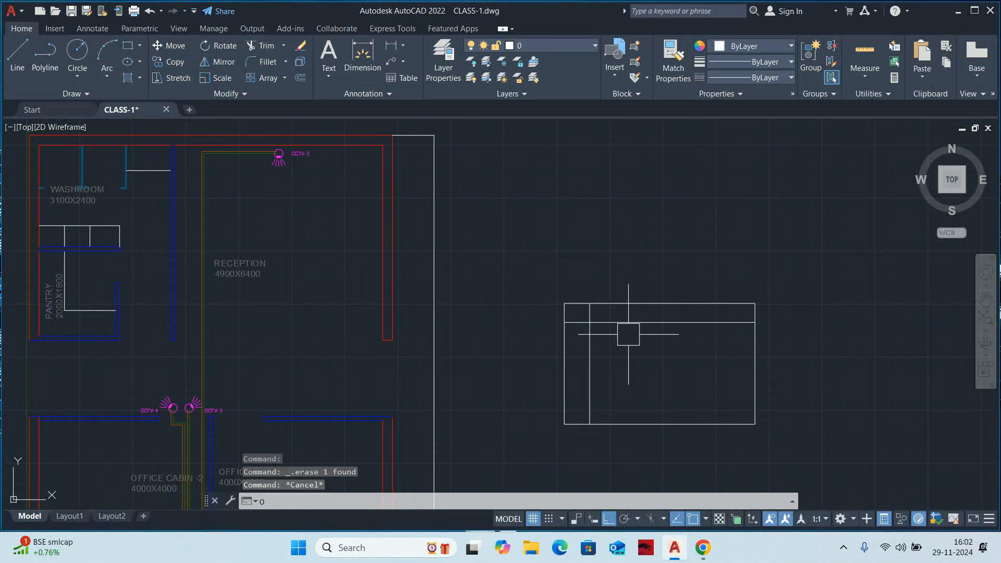
key("Return")
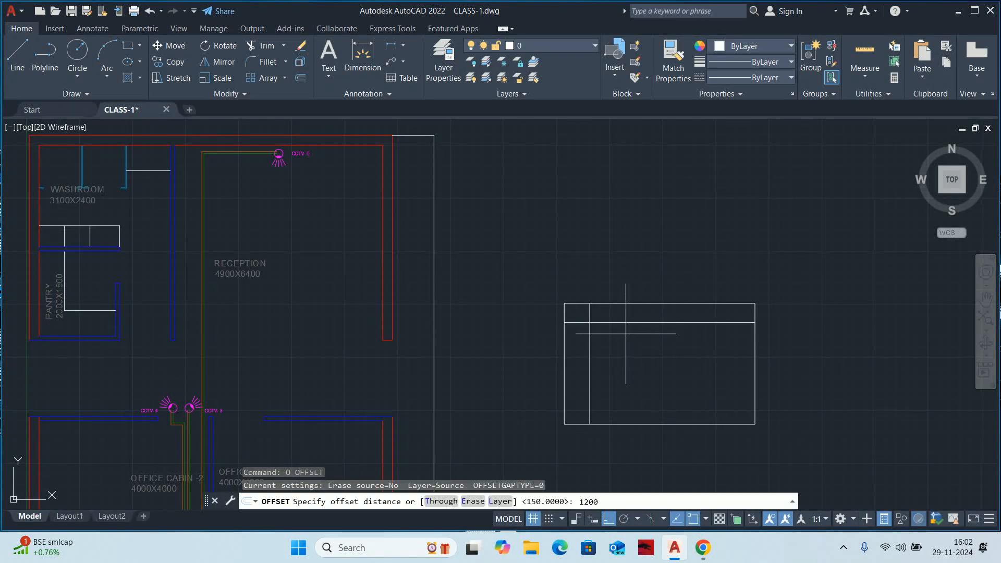
key("Return")
scroll(610, 351, "up", 2)
left_click(577, 351)
key("Escape")
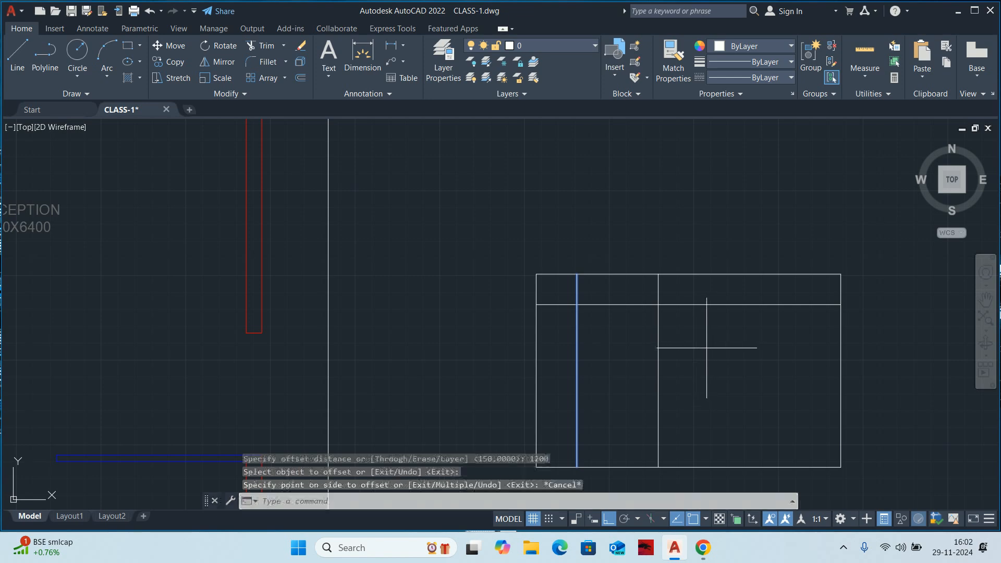
Offset the first column line 1500 to the right to form the table's second column.
key("Return")
type("1500")
key("Return")
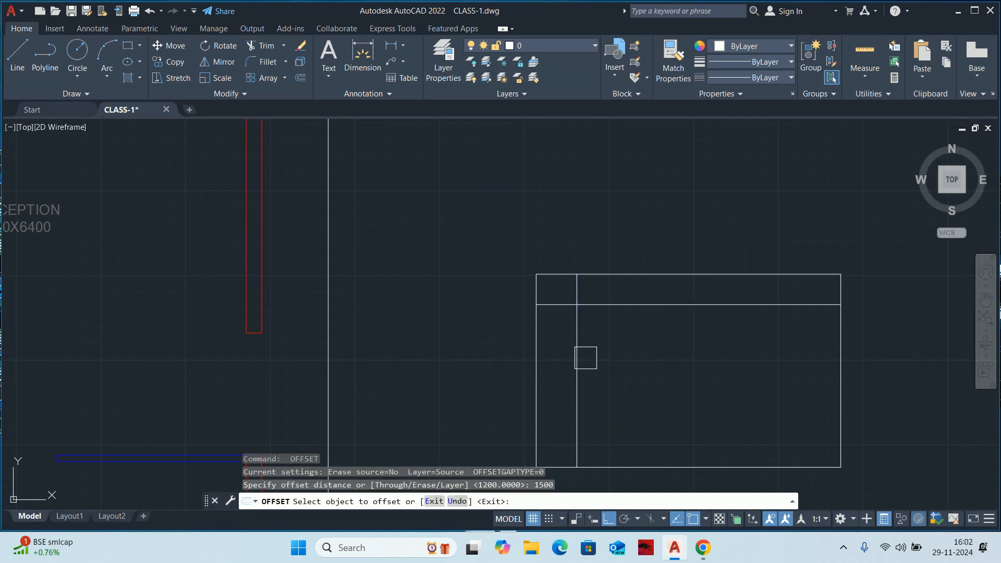
left_click(572, 352)
left_click(576, 353)
left_click(729, 353)
key("Return")
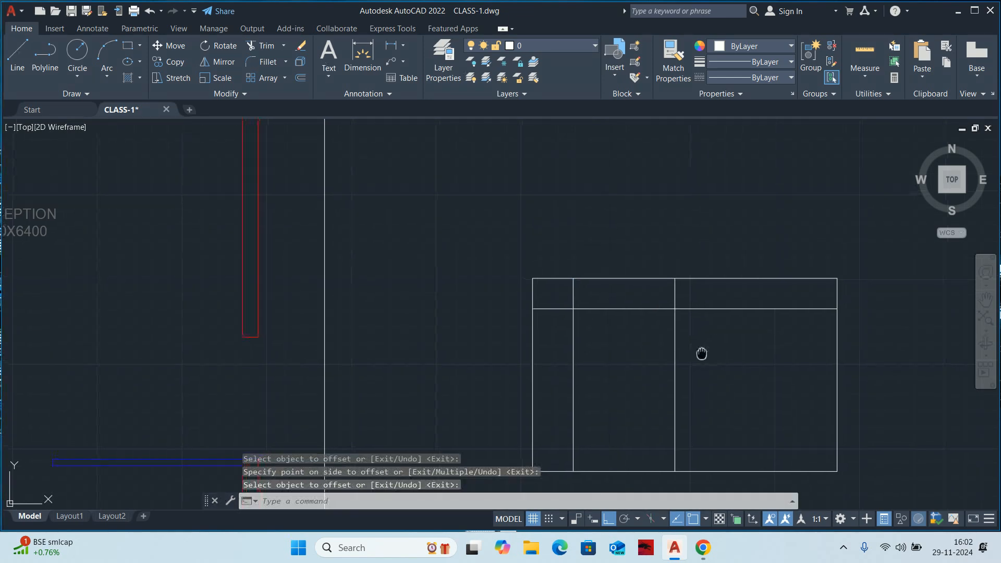
Offset the second column line 600 to the right to form the third column.
middle_click_drag(701, 343, 682, 354)
key("Return")
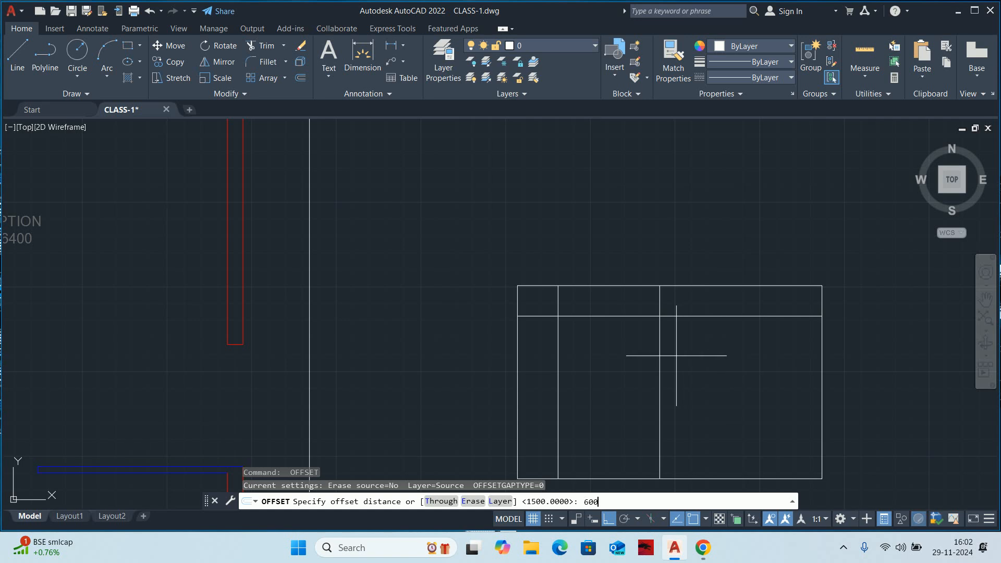
type("600")
key("Return")
left_click(660, 350)
left_click(674, 348)
key("Escape")
middle_click_drag(708, 350, 693, 357)
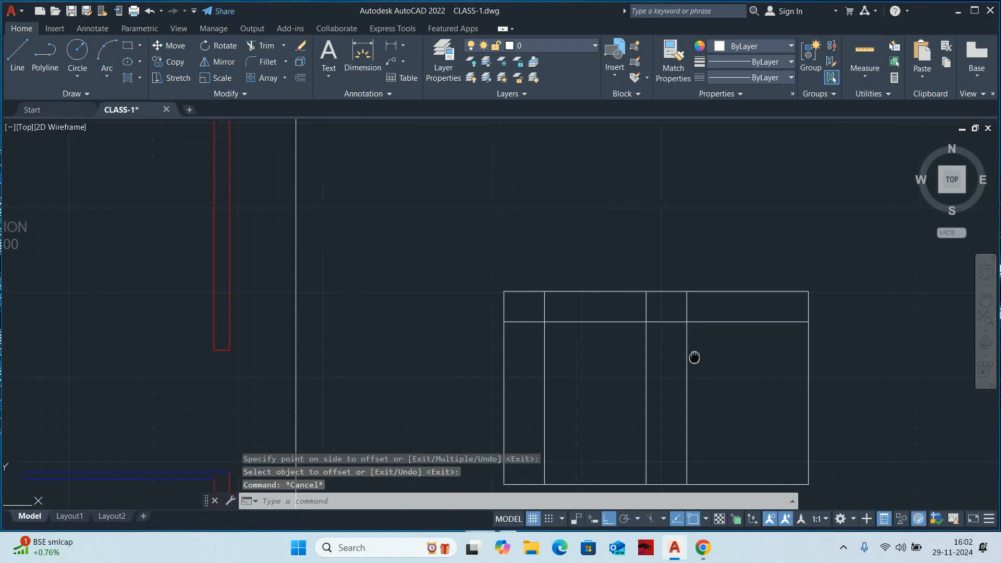
type("tr")
key("Return")
scroll(727, 277, "down", 4)
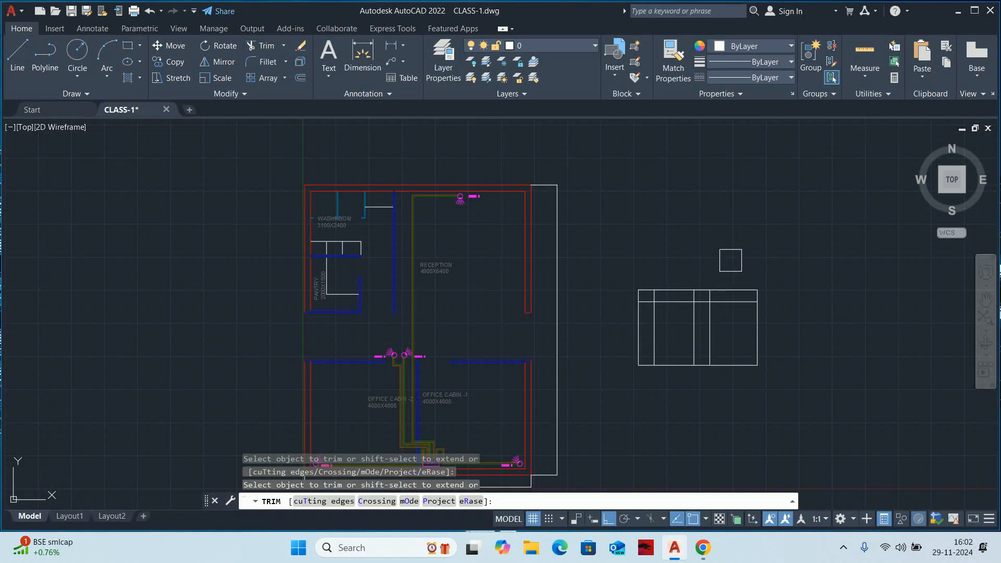
key("Escape")
Offset the third column line 600 to the right to form the fourth column.
type("o")
key("Return")
key("Return")
scroll(711, 315, "up", 4)
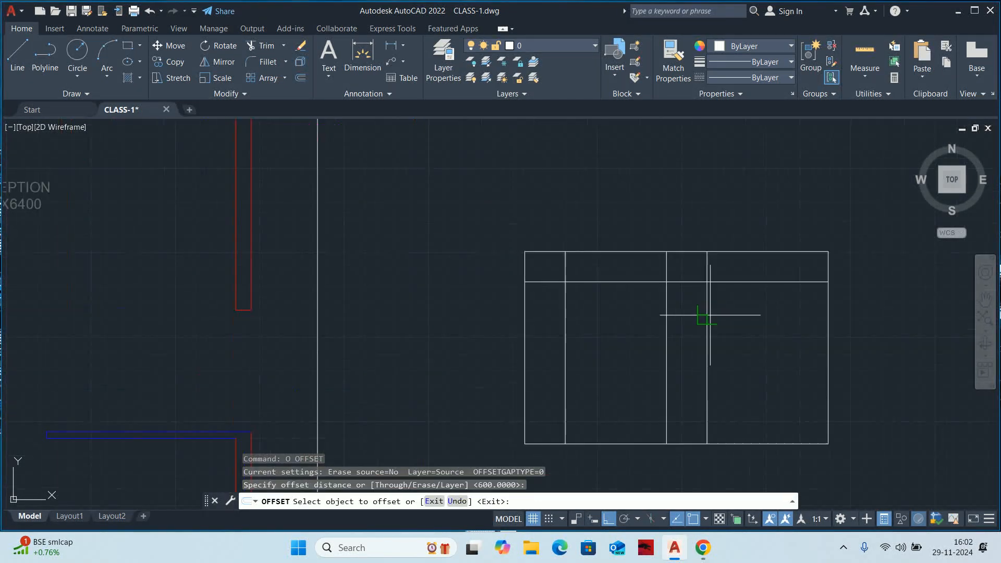
left_click(707, 327)
left_click(727, 328)
key("Escape")
Trim away the part of the table outline beyond the fourth column line.
type("tr")
key("Return")
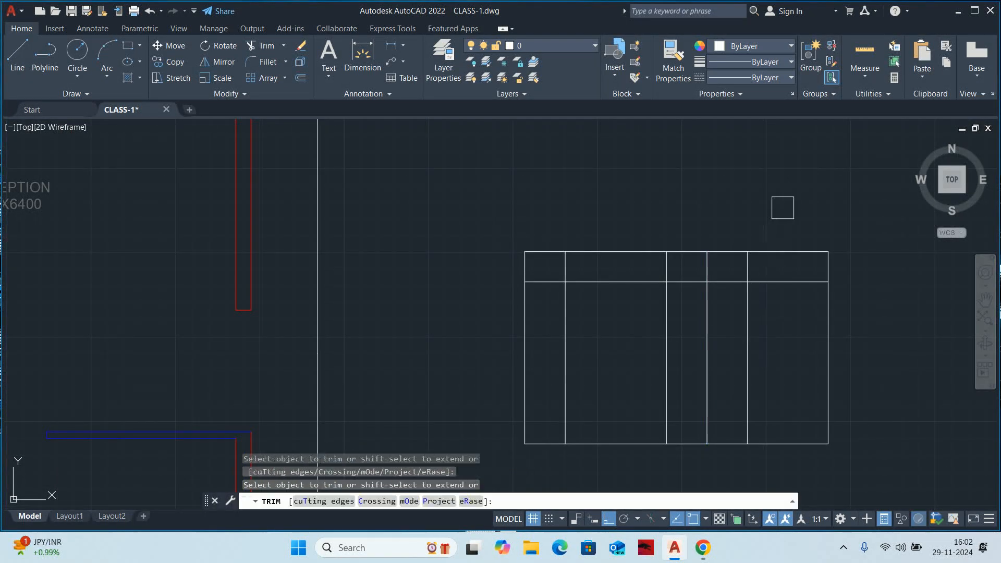
left_click(782, 207)
key("Return")
key("Escape")
scroll(781, 411, "down", 3)
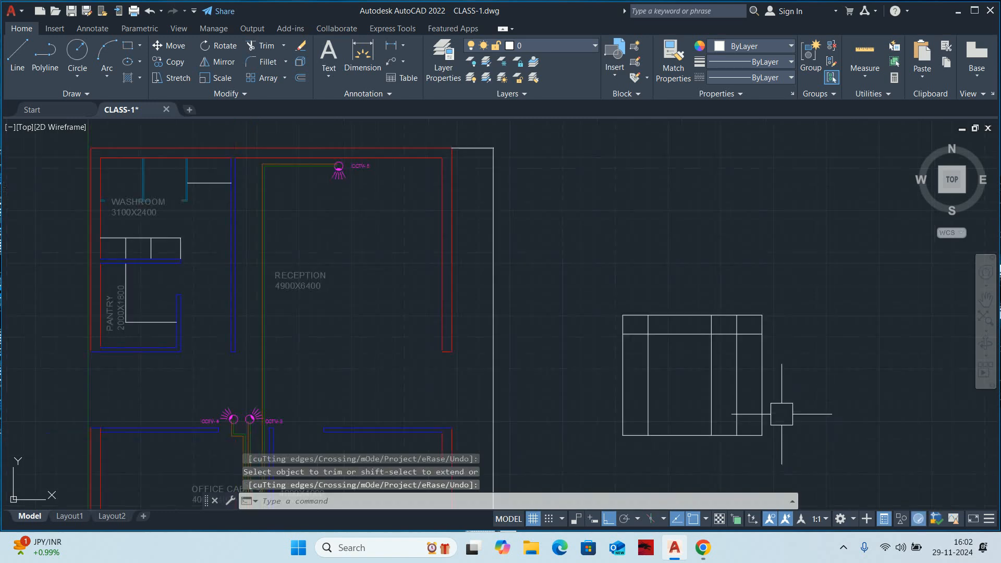
Add the multiline text S.NO with a text height of 75 in the first header cell of the legend table.
scroll(693, 339, "up", 3)
scroll(682, 358, "up", 3)
scroll(603, 297, "down", 3)
type("t")
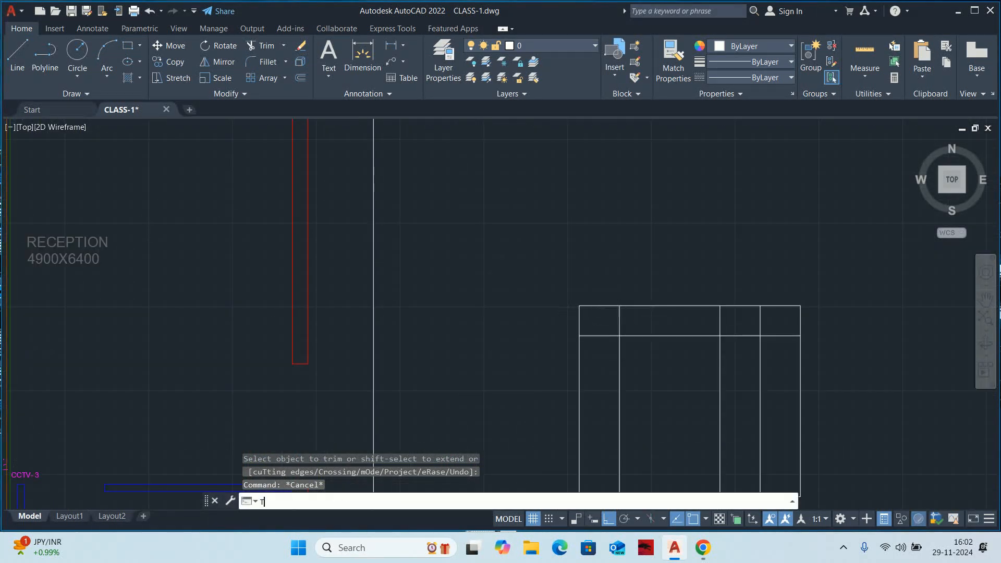
key("Return")
scroll(544, 317, "up", 4)
scroll(544, 316, "up", 2)
left_click(457, 255)
left_click(660, 361)
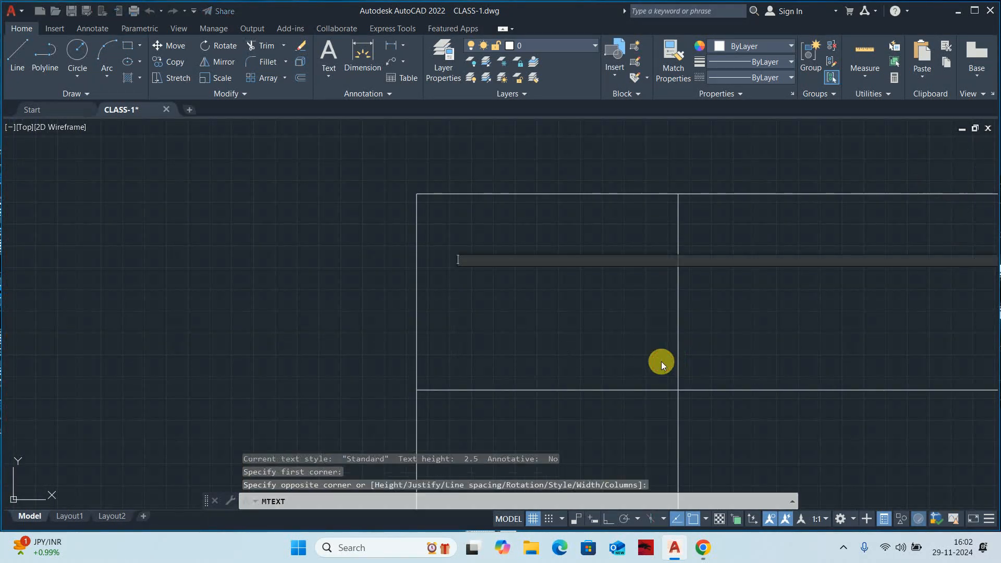
left_click(99, 62)
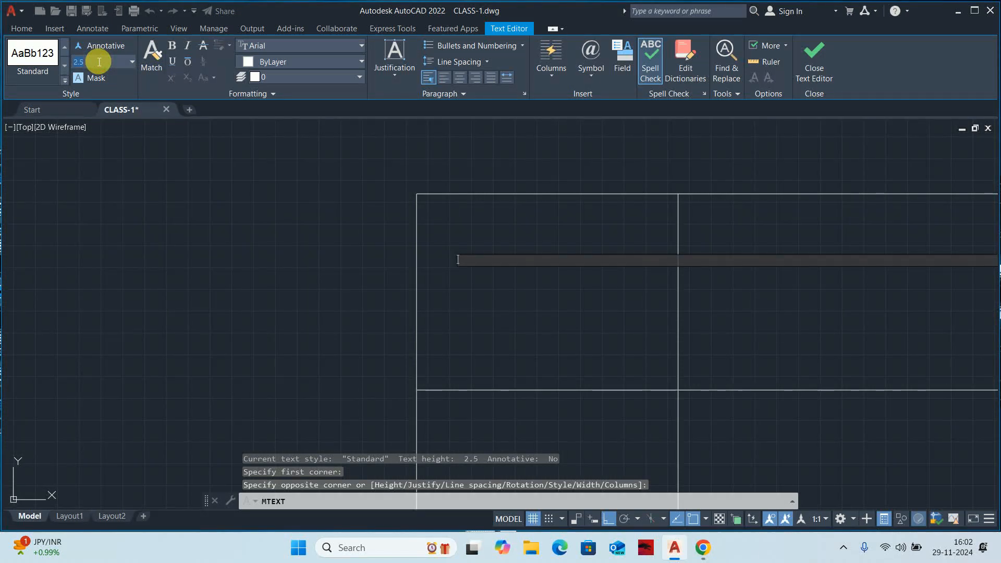
key("Return")
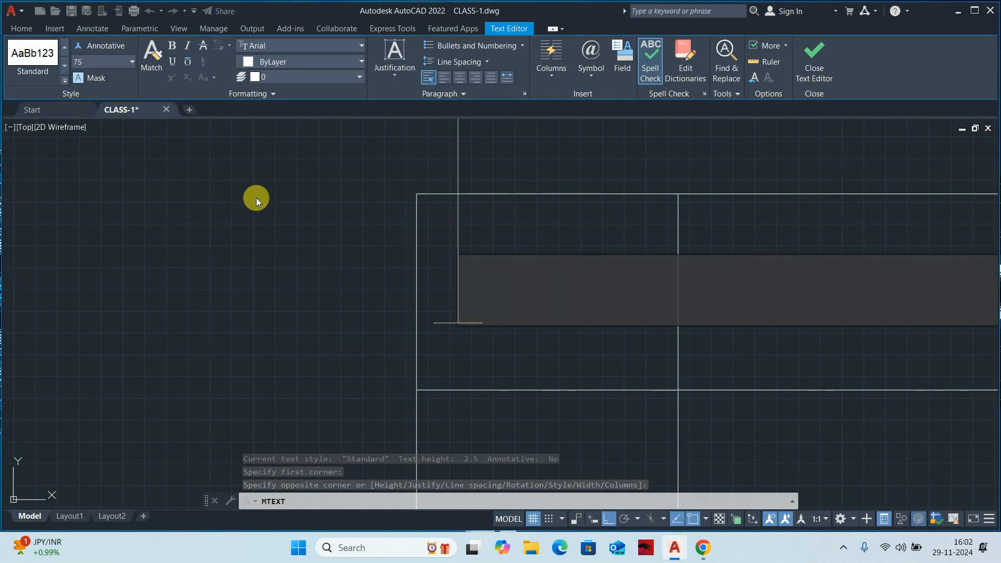
type("S")
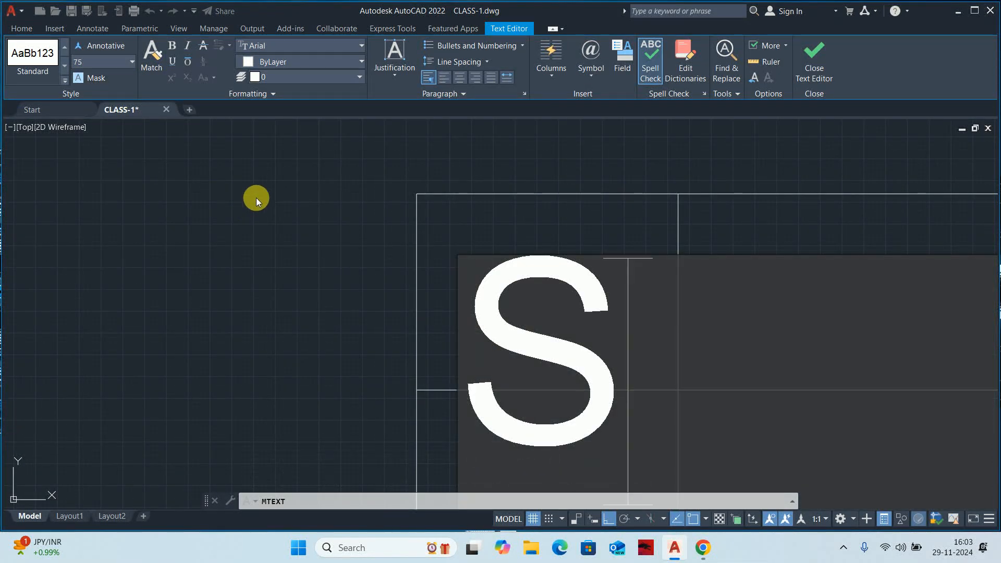
type(".NO")
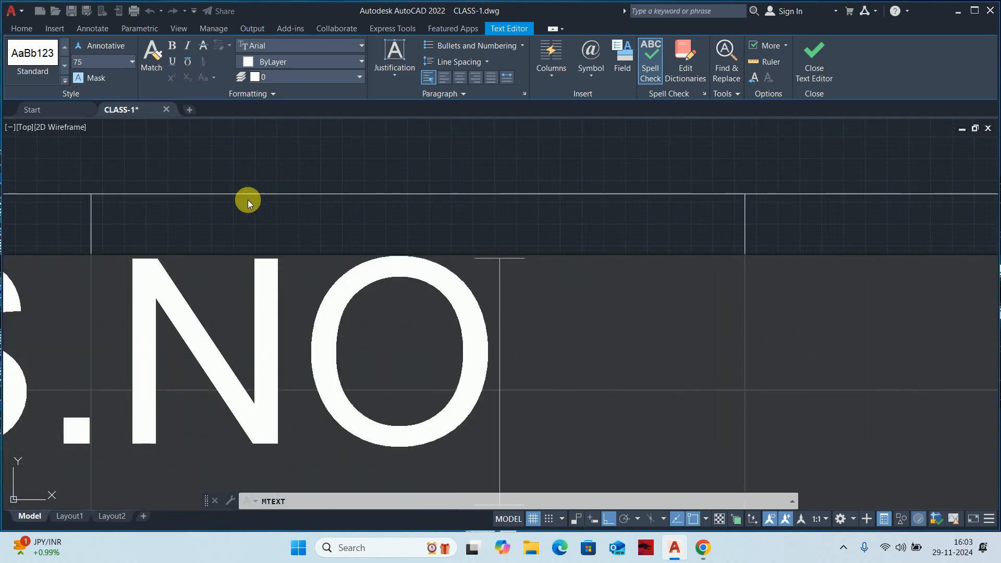
key("Escape")
scroll(210, 237, "down", 3)
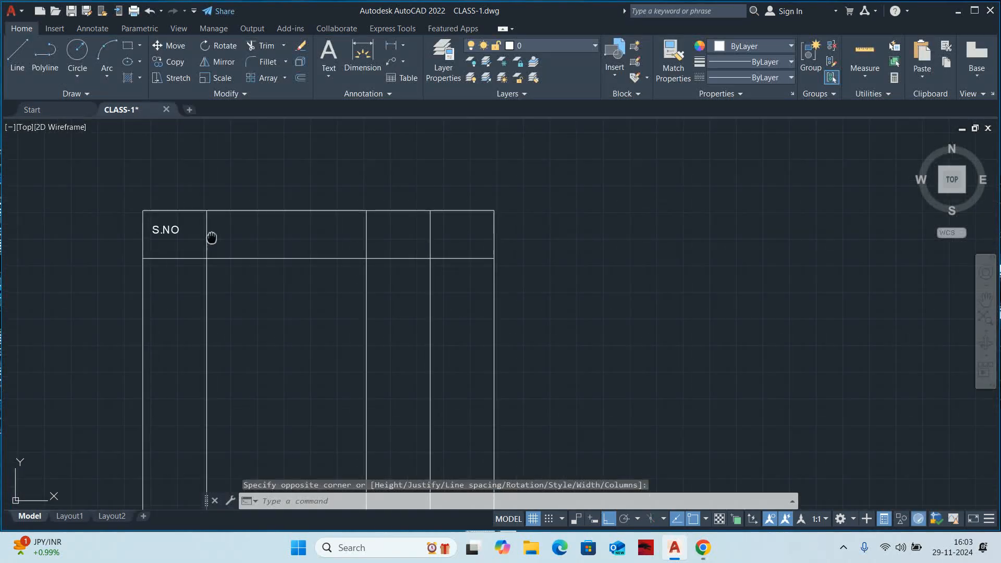
key("Escape")
key("Escape")
key("Escape")
Move the S.NO text straight down so it sits just above the header row's lower line.
middle_click_drag(210, 237, 380, 266)
scroll(366, 268, "up", 5)
type("m")
key("Return")
left_click(385, 282)
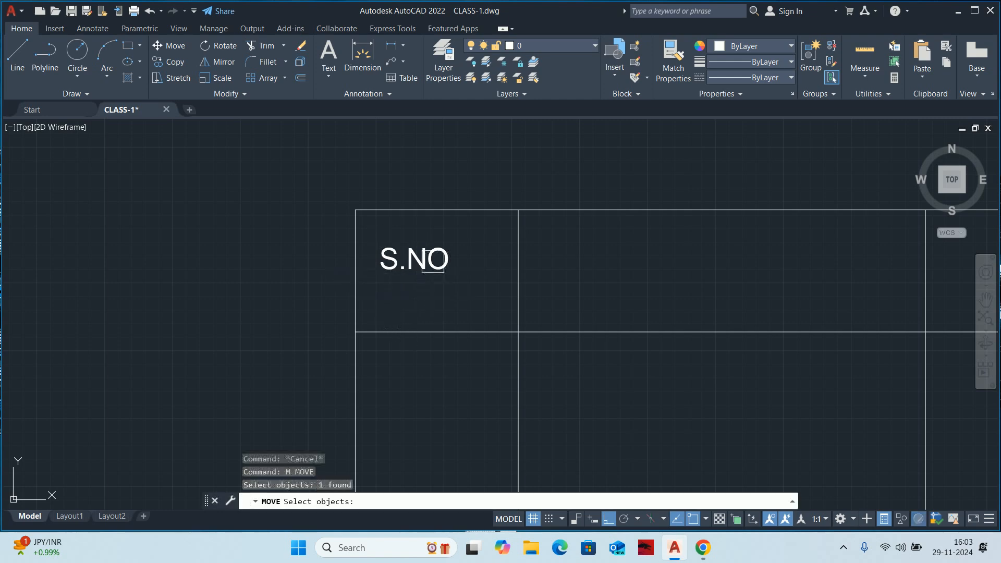
key("Return")
left_click(217, 257)
left_click(208, 308)
scroll(208, 269, "down", 4)
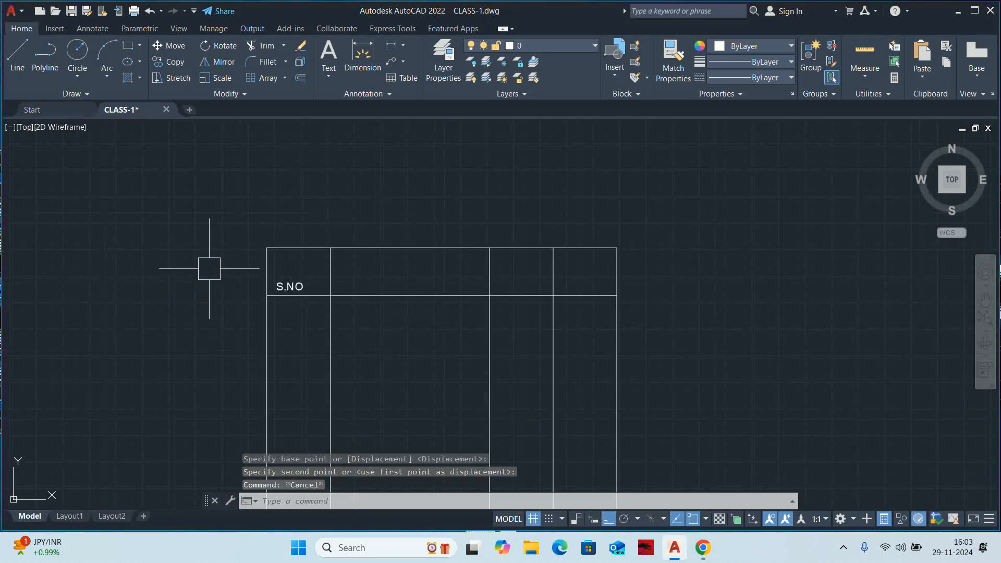
key("Escape")
key("Escape")
key("Escape")
Stretch the table's top edge down by 200 to shorten the header row.
type("s")
key("Return")
left_click(712, 204)
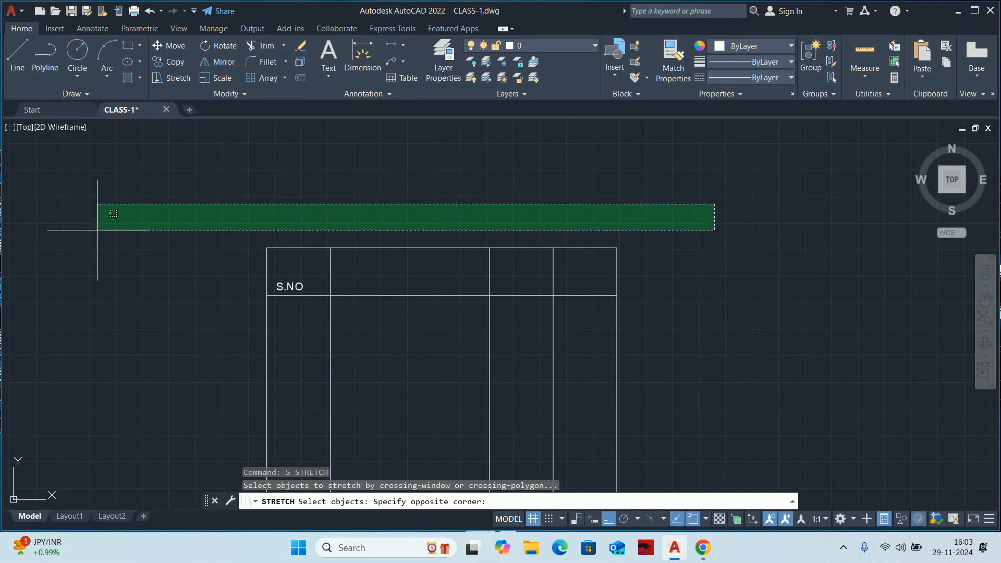
left_click(102, 265)
key("Return")
left_click(87, 242)
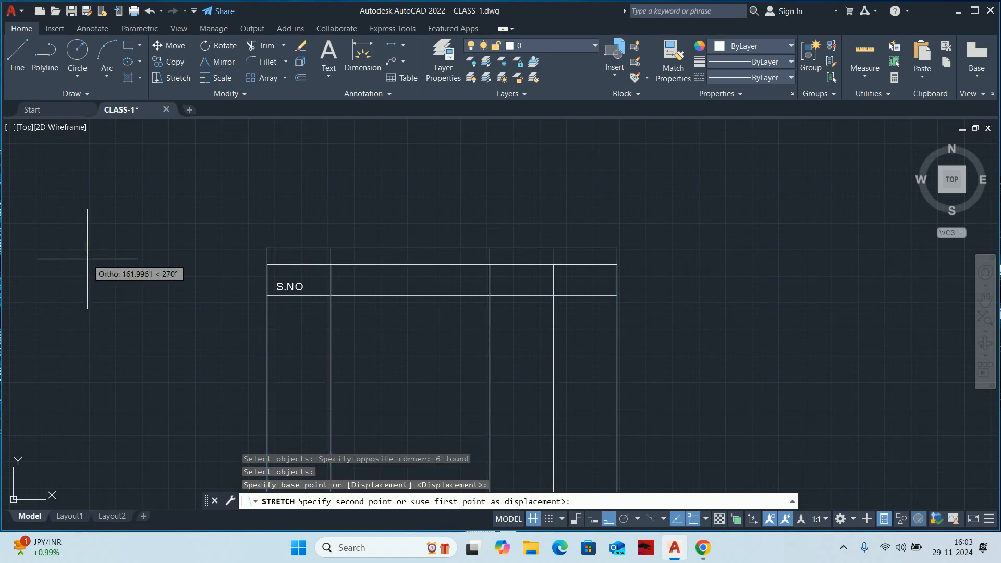
type("20")
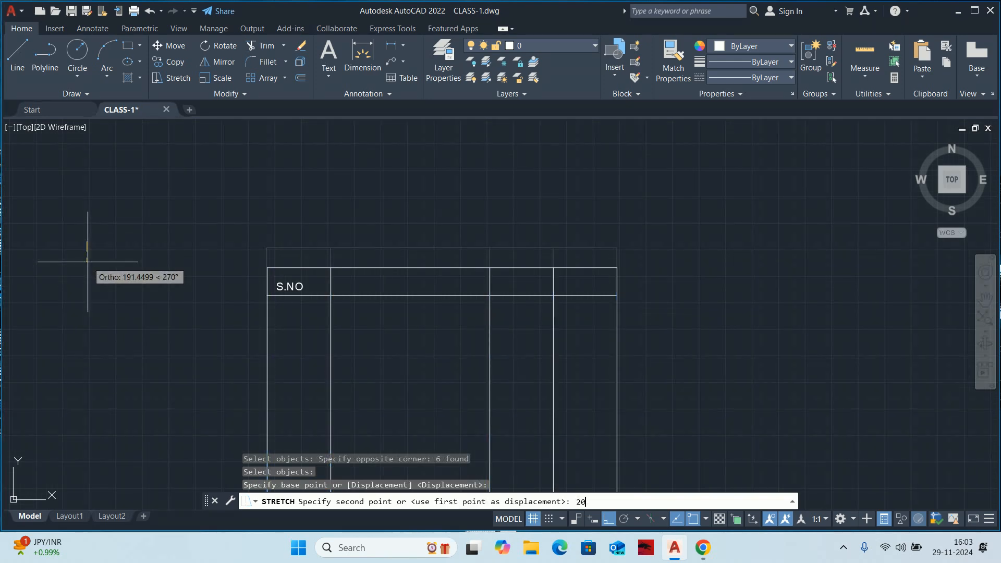
type("0")
key("Return")
key("Escape")
key("Escape")
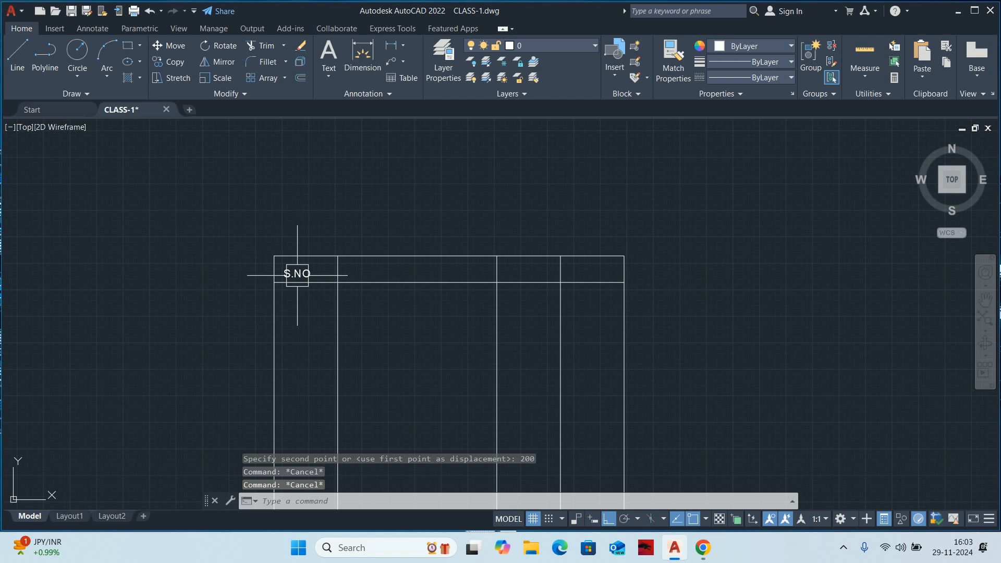
Copy the S.NO heading into the second column's header cell and change the copy to NAME.
type("co")
key("Return")
scroll(294, 278, "up", 2)
left_click(297, 271)
key("Return")
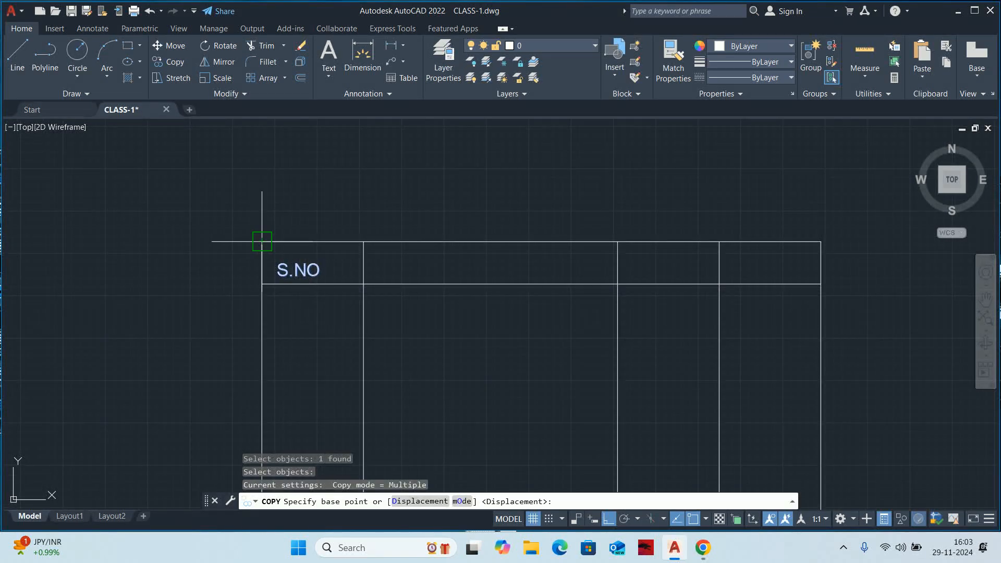
left_click(261, 241)
left_click(363, 241)
key("Escape")
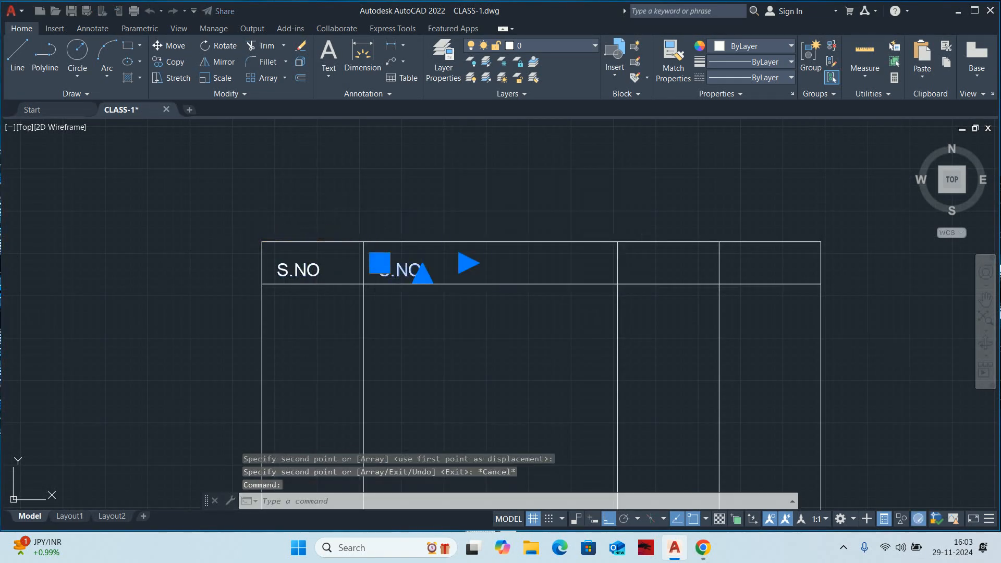
double_click(410, 270)
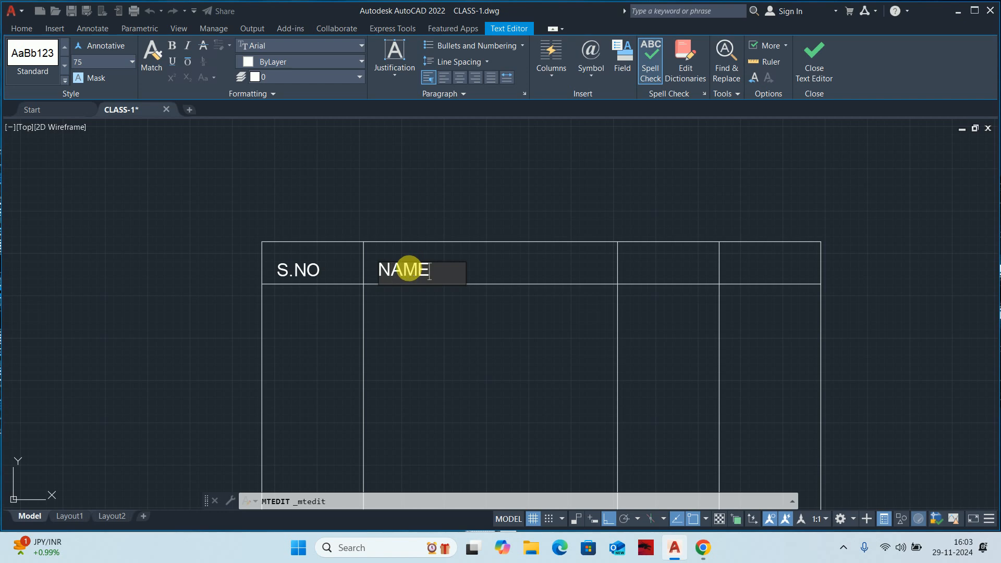
key("Escape")
key("Escape")
Copy the NAME heading into the third column's header cell and change the copy to SYMBOL.
type("co")
key("Return")
left_click(404, 269)
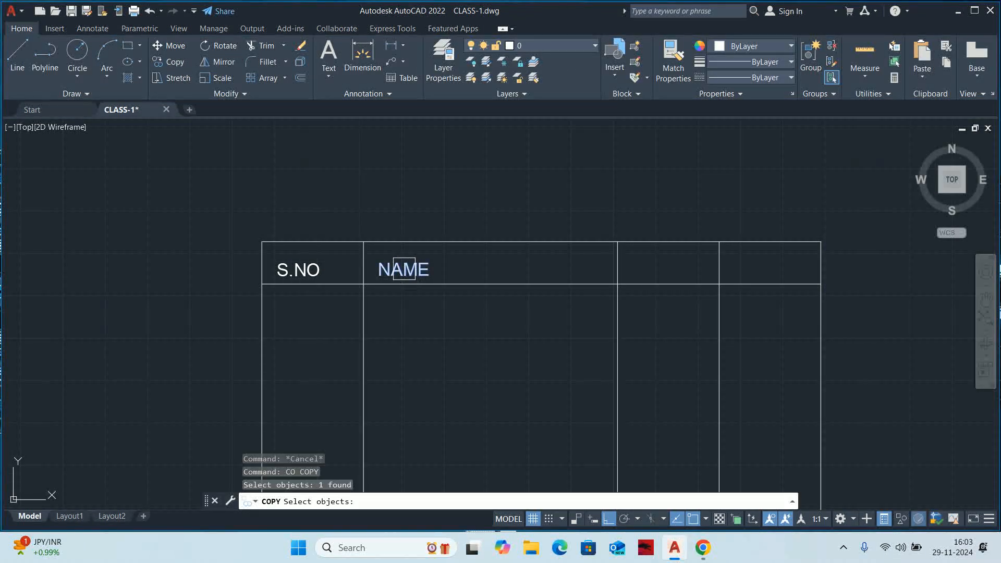
key("Return")
left_click(363, 241)
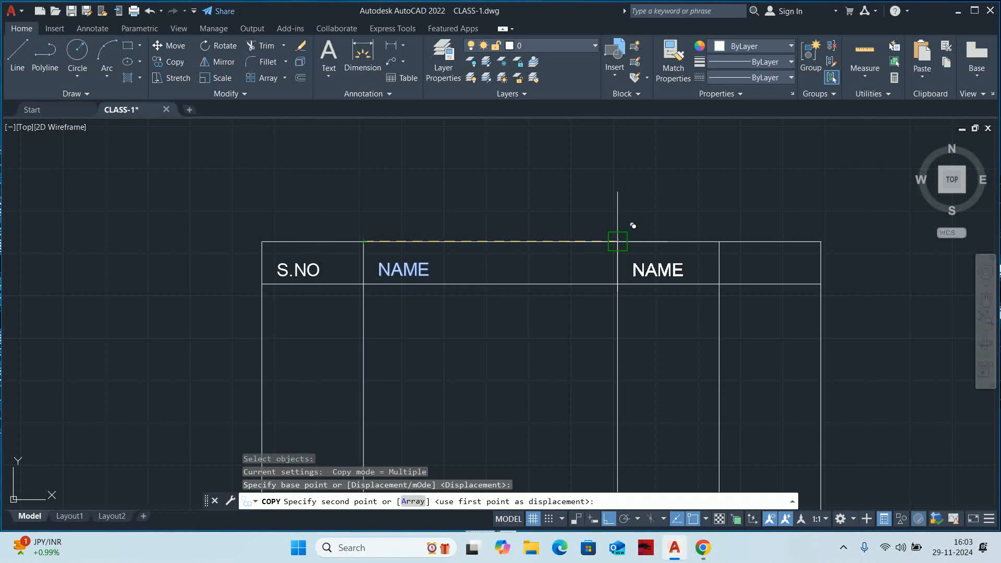
left_click(618, 241)
key("Escape")
double_click(646, 264)
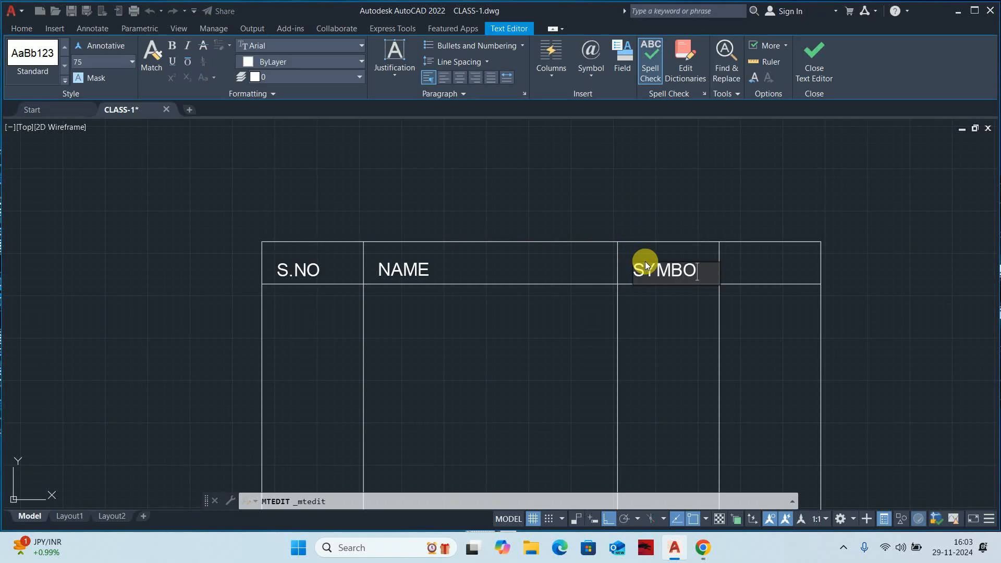
left_click(617, 304)
Copy the SYMBOL heading into the fourth column's header cell and change the copy to QTY.
mouse_move(592, 306)
middle_mouse_down()
mouse_move(572, 295)
mouse_move(503, 295)
middle_mouse_up()
type("co")
key("Return")
left_click(580, 263)
key("Return")
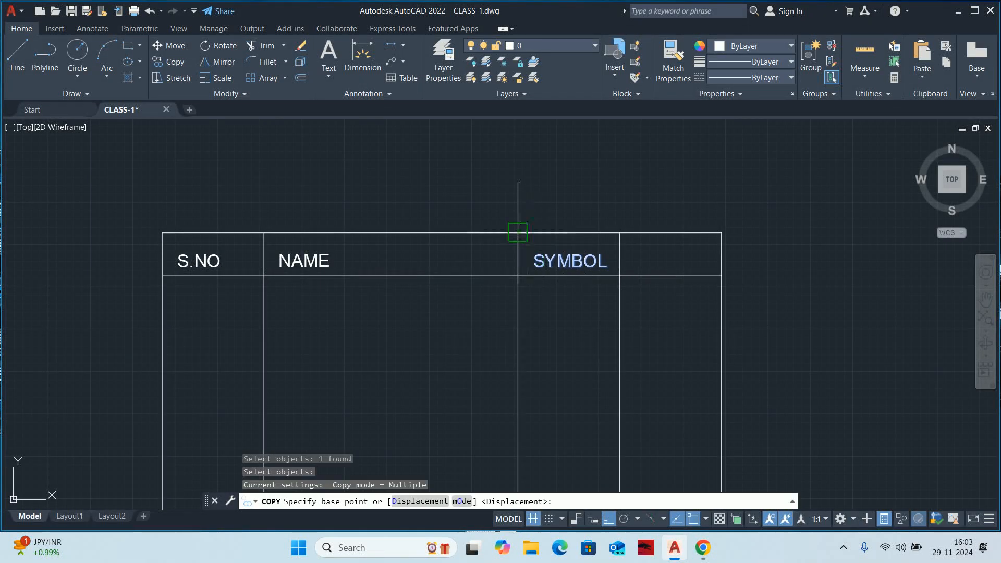
left_click(518, 233)
left_click(619, 233)
key("Escape")
double_click(652, 258)
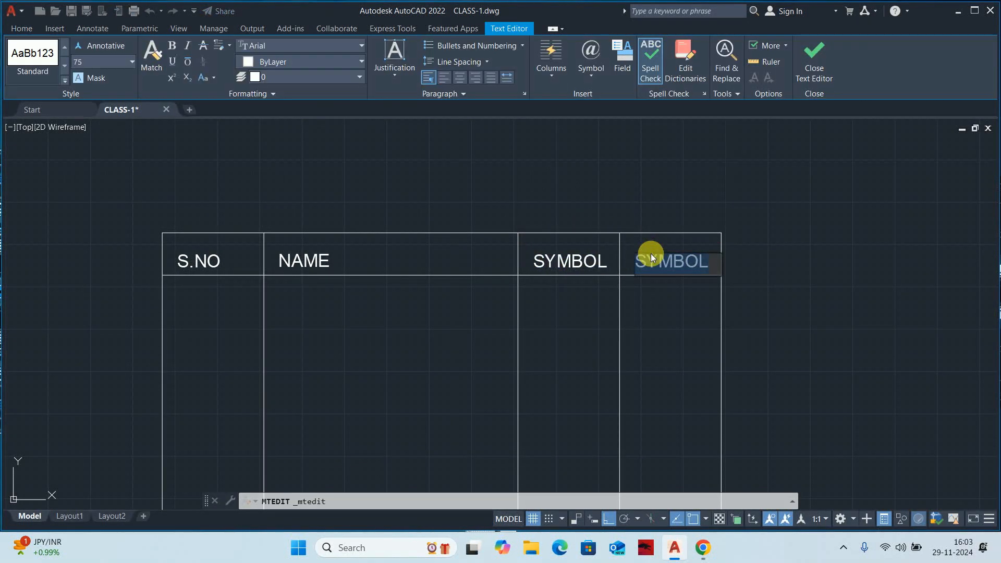
type("QTY")
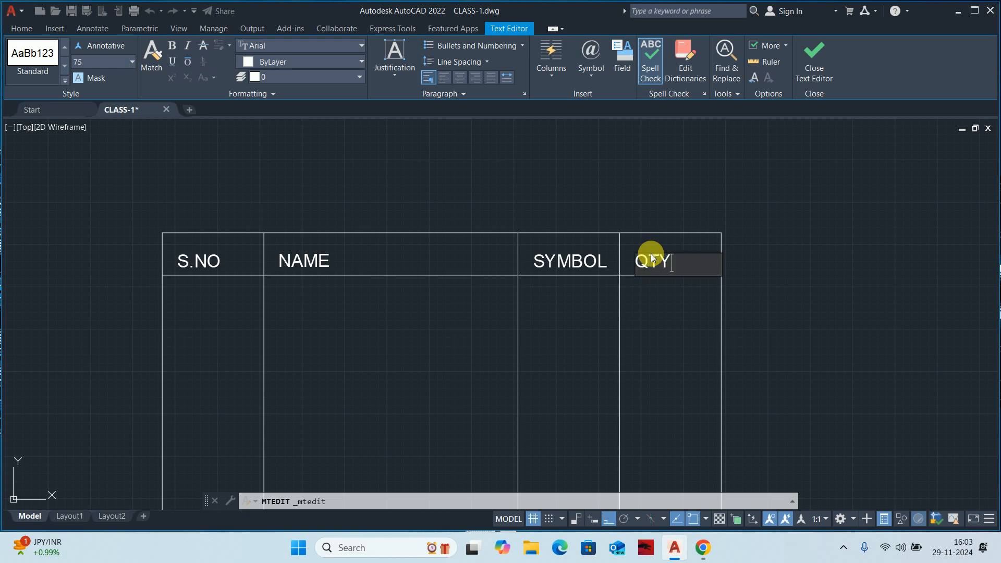
type(".")
key("Escape")
Check the dimensions around the table's header row with the quick measure tool.
scroll(461, 316, "down", 2)
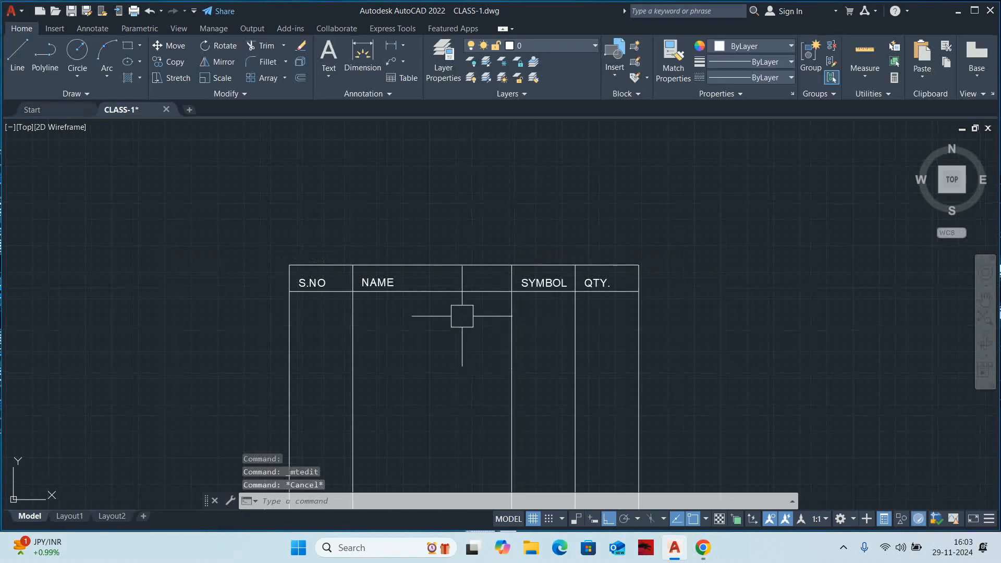
scroll(462, 271, "down", 2)
key("Escape")
scroll(453, 272, "down", 2)
scroll(427, 261, "up", 4)
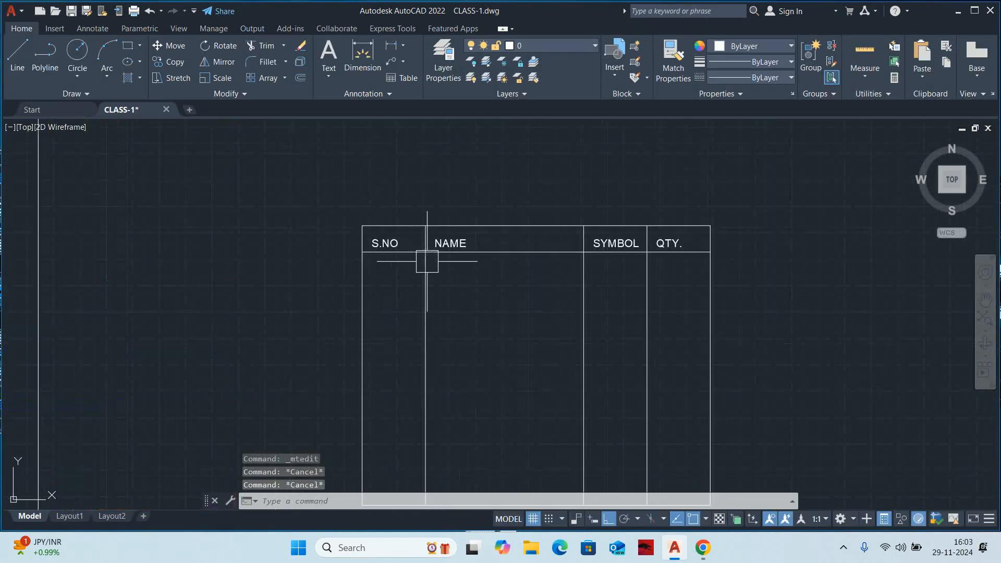
middle_click_drag(427, 261, 438, 282)
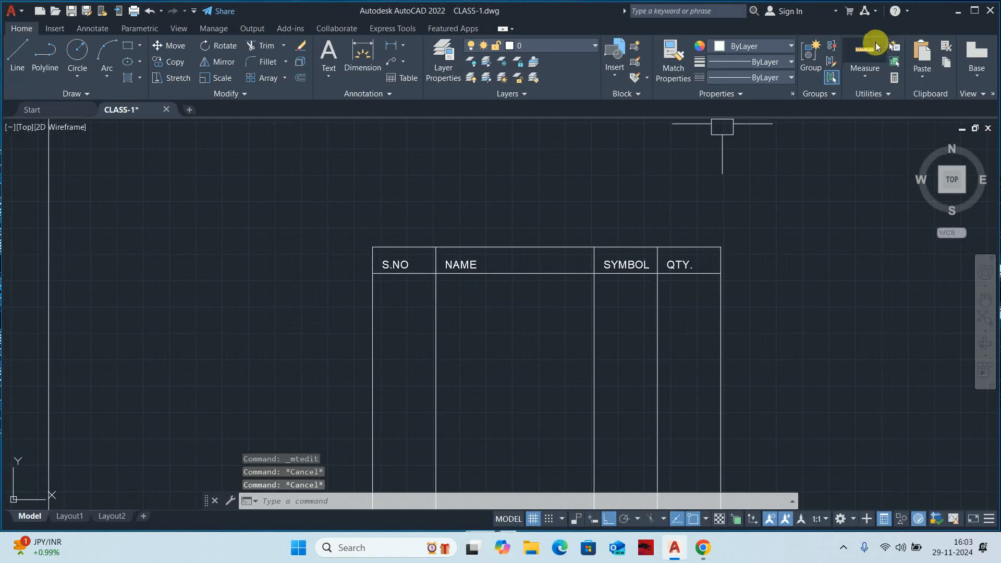
left_click(875, 46)
scroll(466, 256, "up", 4)
key("Escape")
scroll(543, 251, "down", 4)
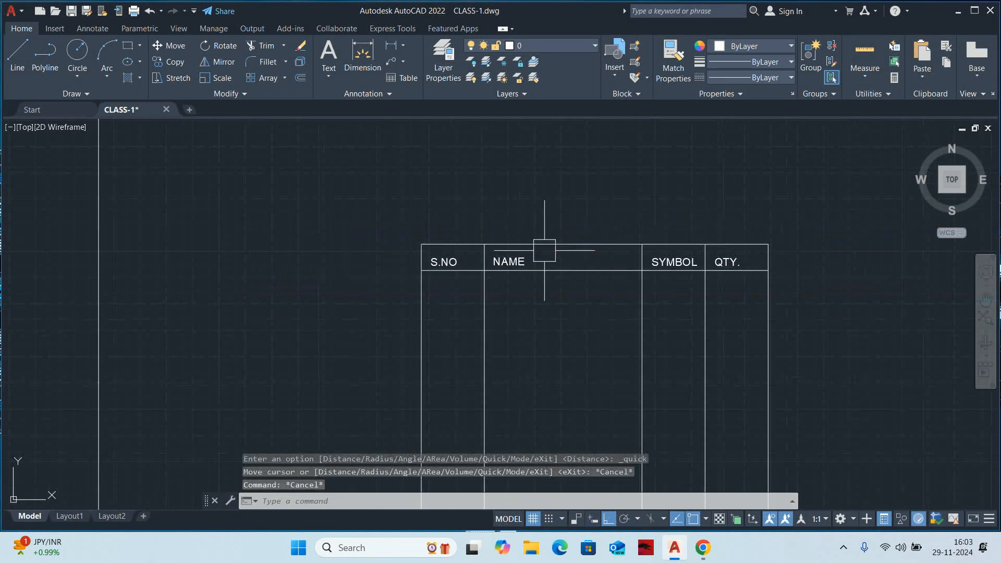
Offset the header row's lower line downward four times at 200 spacing to form four table rows.
type("o")
key("Return")
type("200")
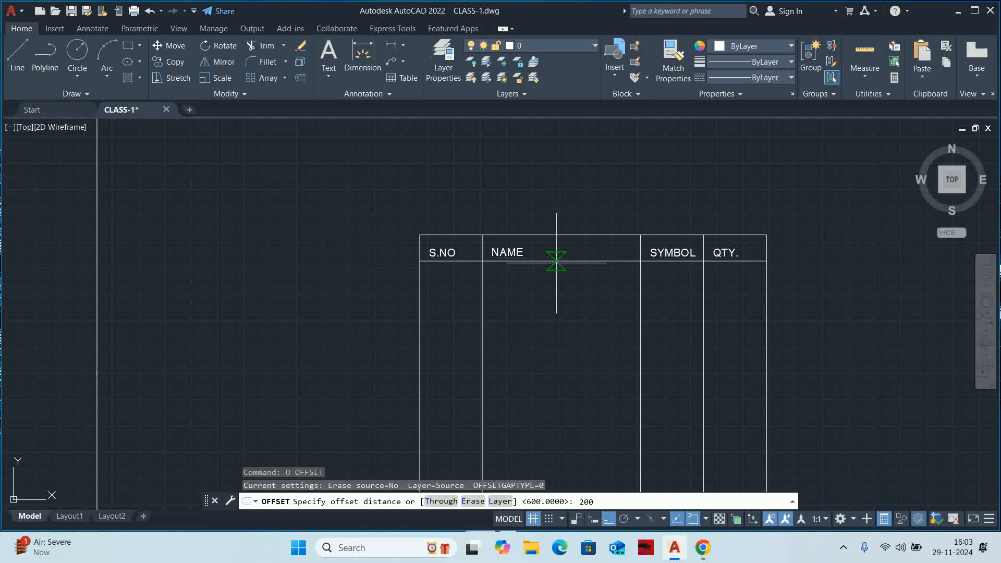
key("Return")
left_click(552, 260)
left_click(553, 340)
left_click(539, 283)
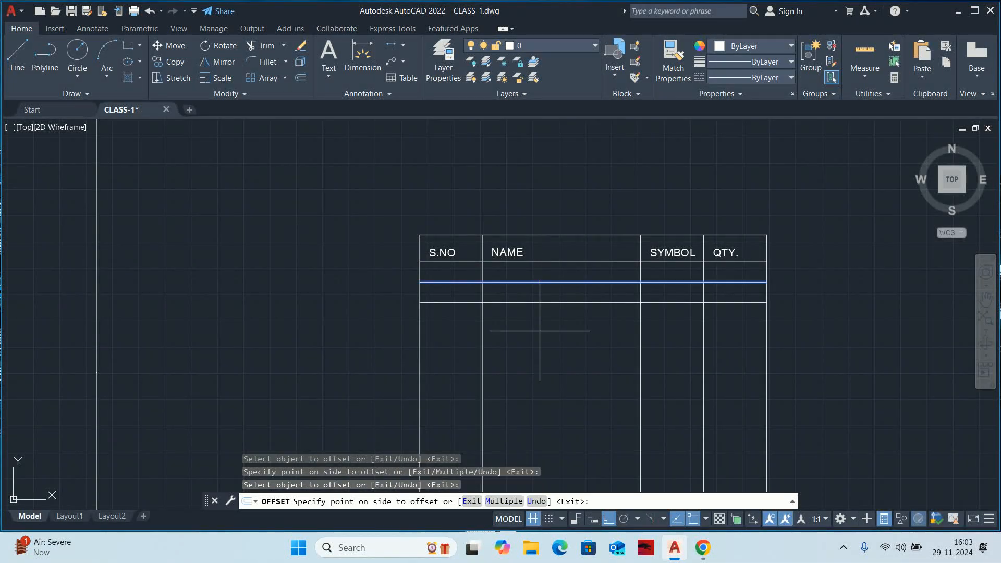
left_click(539, 332)
left_click(539, 304)
left_click(541, 339)
left_click(540, 324)
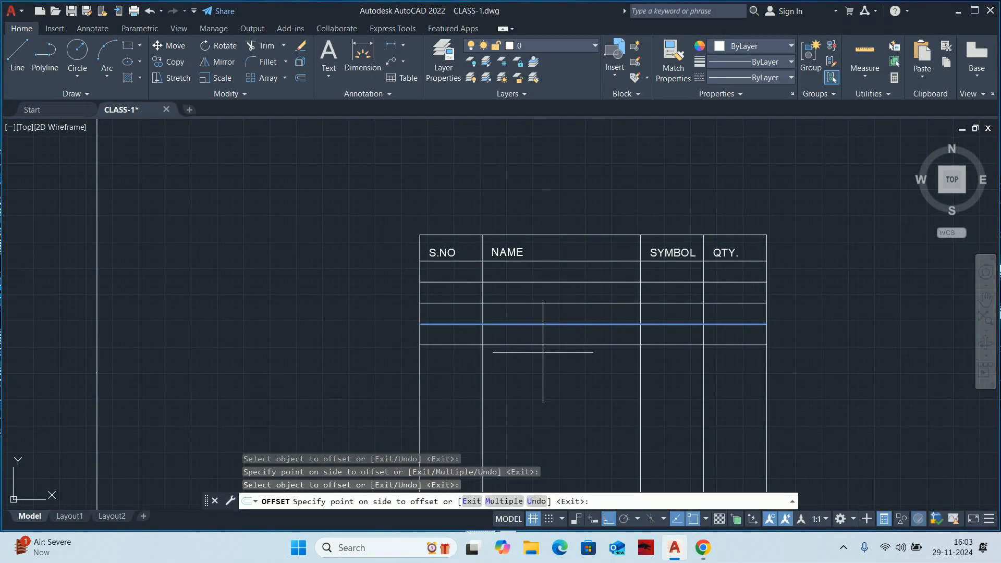
left_click(535, 342)
key("Escape")
key("Escape")
scroll(449, 263, "up", 4)
scroll(434, 271, "down", 4)
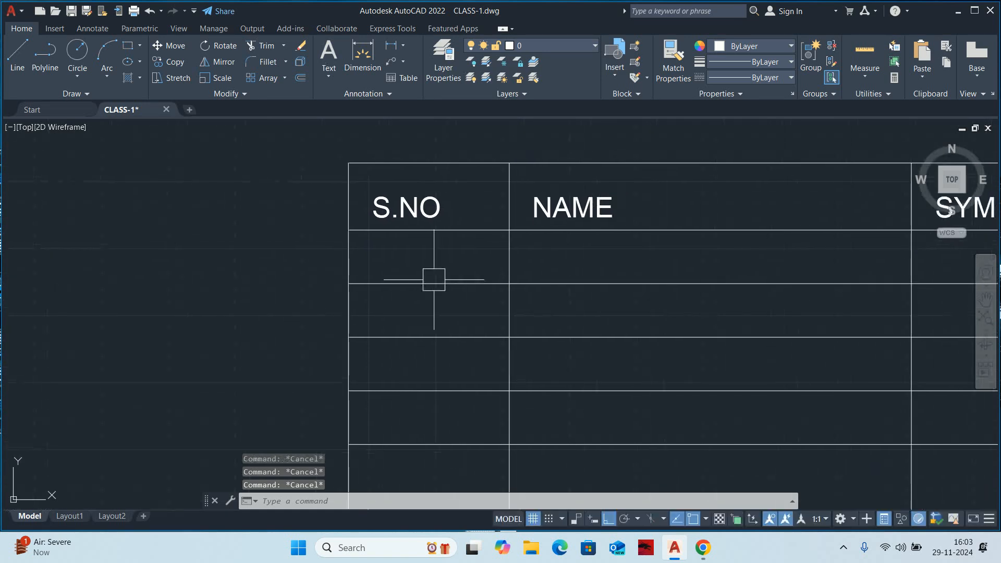
type("co")
key("Return")
left_click(420, 243)
left_click(495, 241)
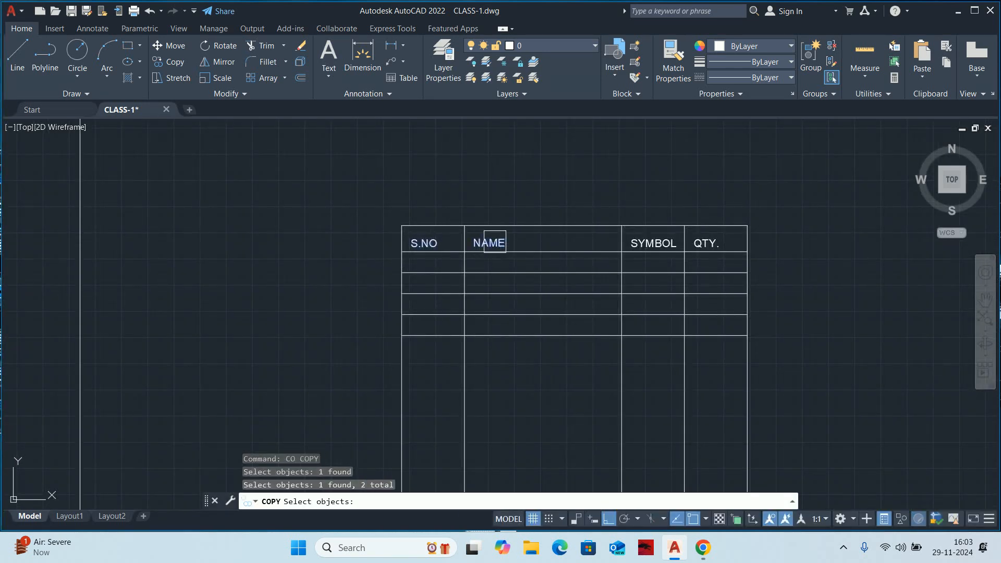
left_click(699, 243)
key("Return")
scroll(683, 225, "up", 2)
left_click(684, 226)
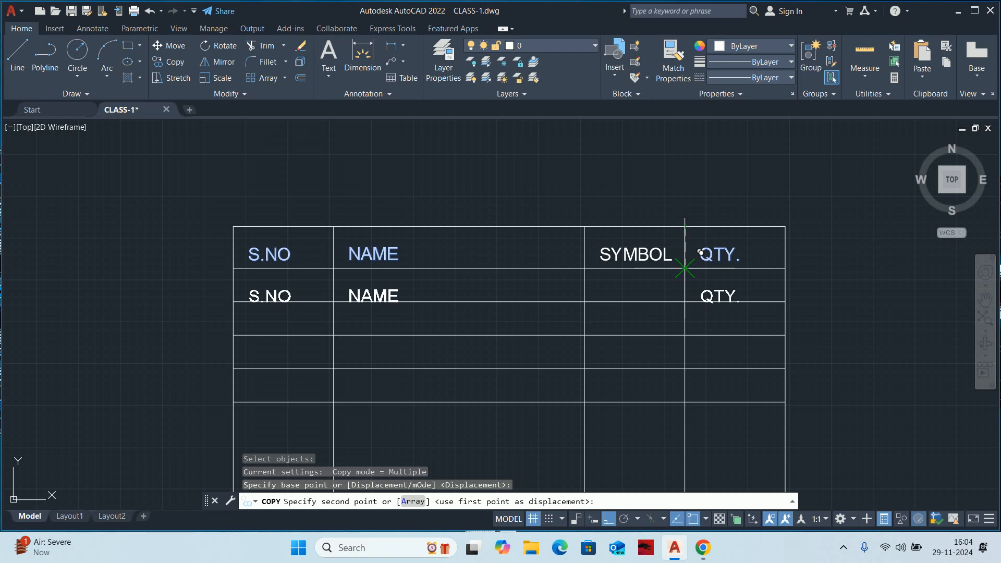
key("Escape")
Copy the S.NO, NAME, SYMBOL and QTY. headings down into the first row below the table header.
key("Return")
left_click(523, 258)
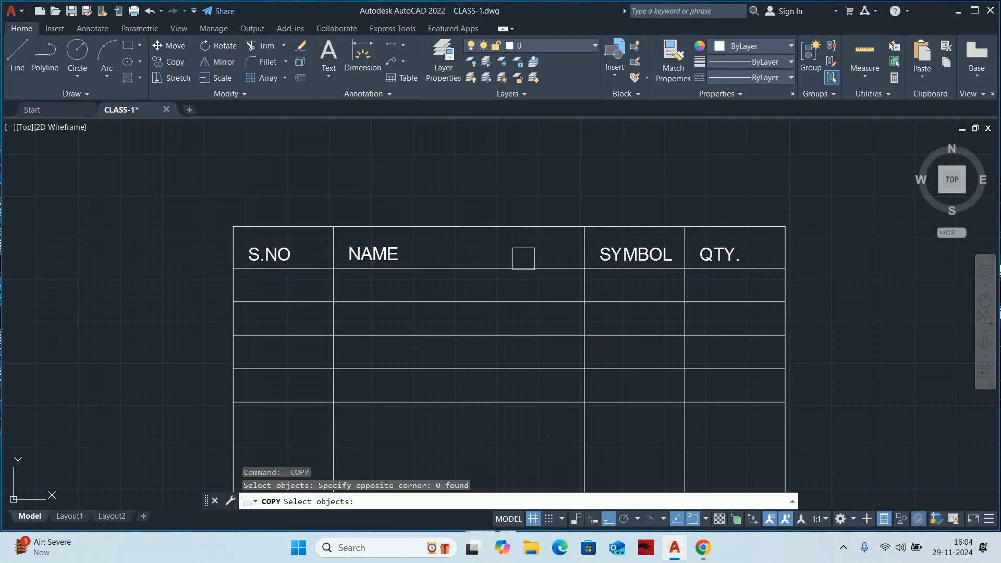
left_click(526, 173)
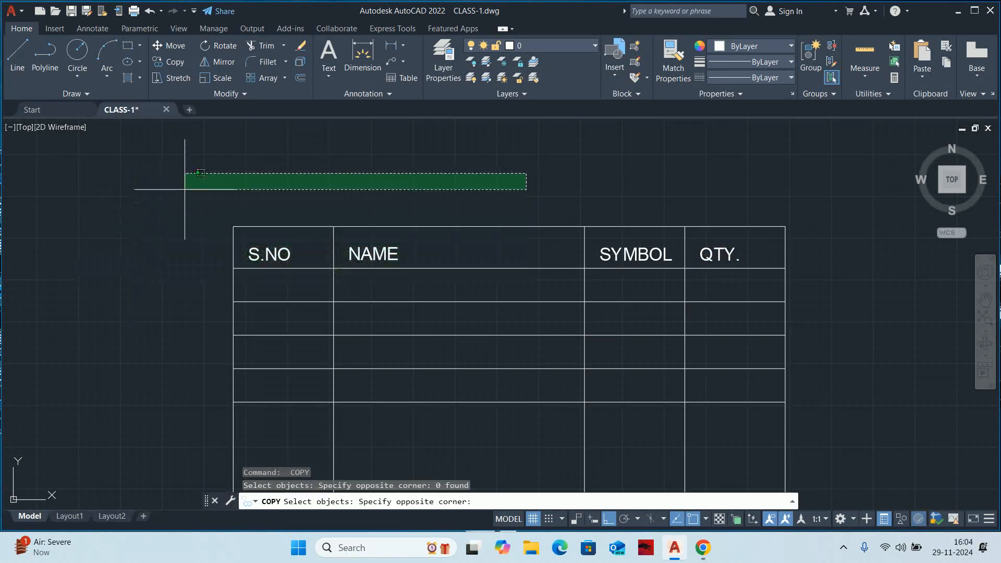
left_click(157, 175)
left_click(495, 309)
left_click(548, 201)
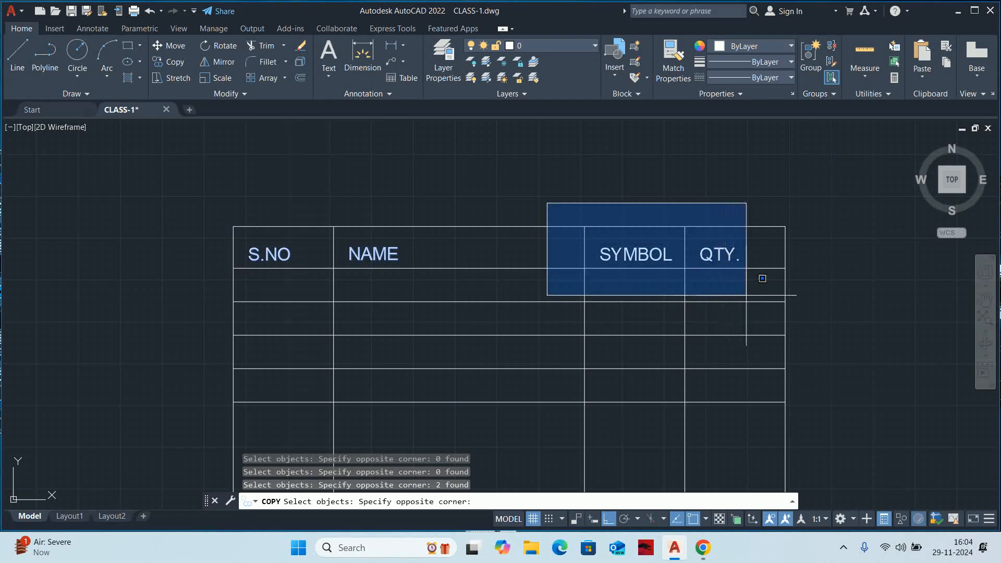
left_click(747, 296)
key("Return")
left_click(785, 268)
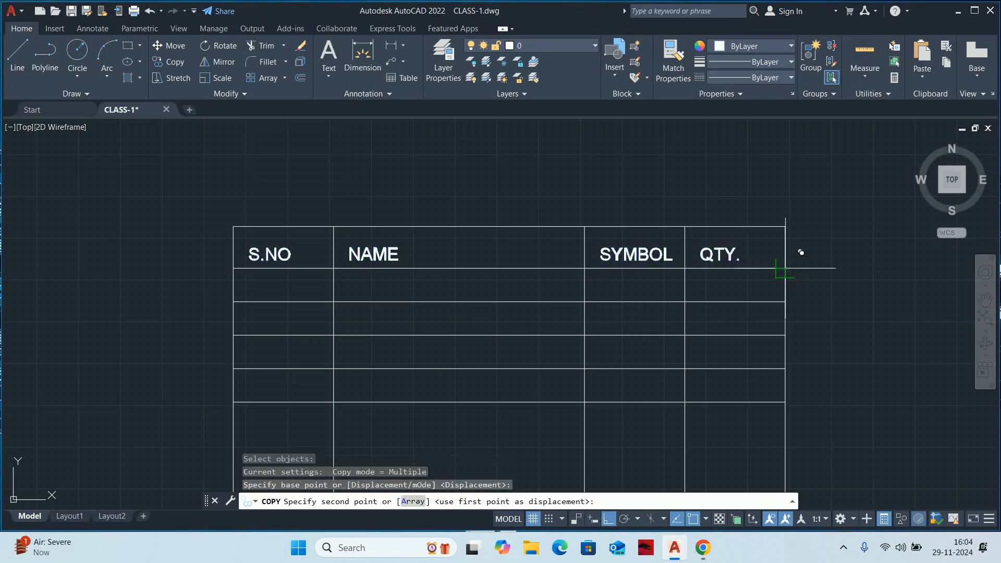
left_click(785, 301)
key("Escape")
Change the copied S.NO text in the first row to 1.
left_click(263, 290)
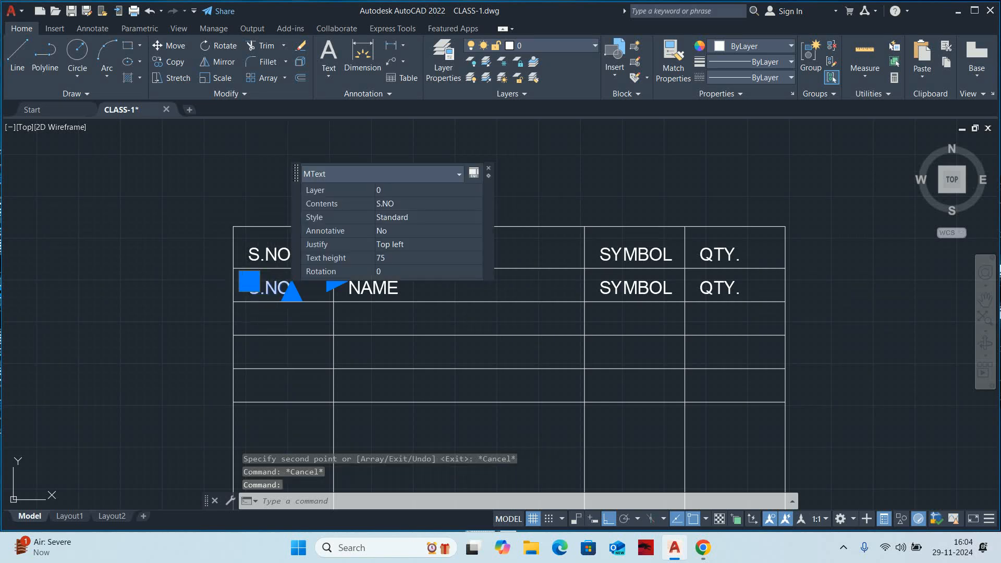
double_click(261, 292)
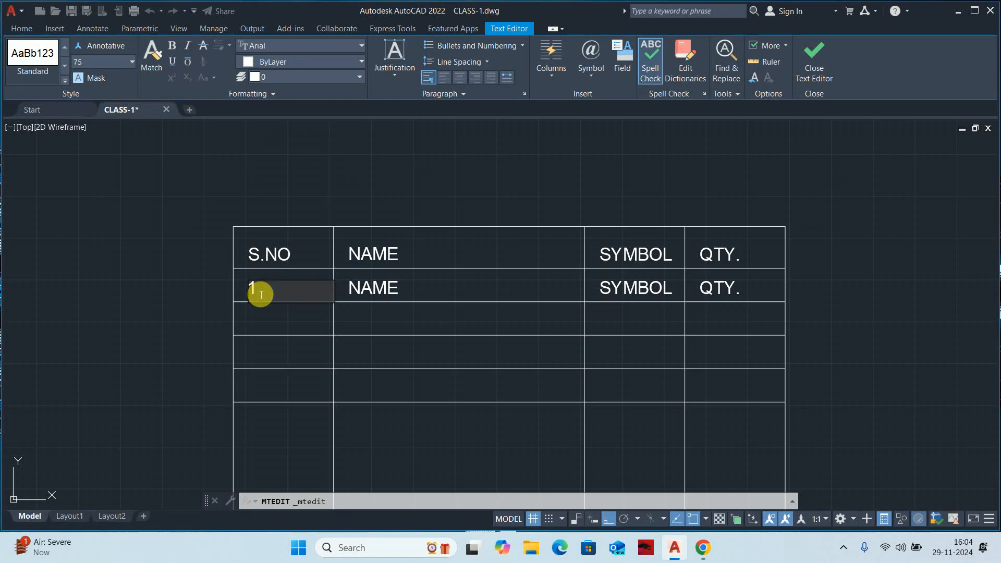
key("Escape")
key("Escape")
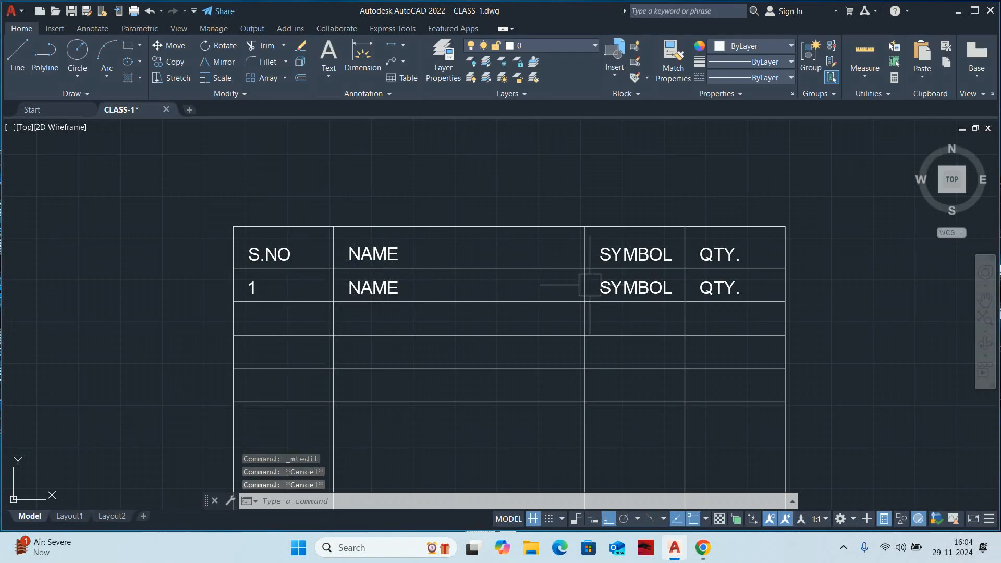
Delete the copied SYMBOL text from the first row.
scroll(593, 285, "down", 2)
left_click(616, 282)
key("Delete")
scroll(576, 277, "down", 3)
type("C")
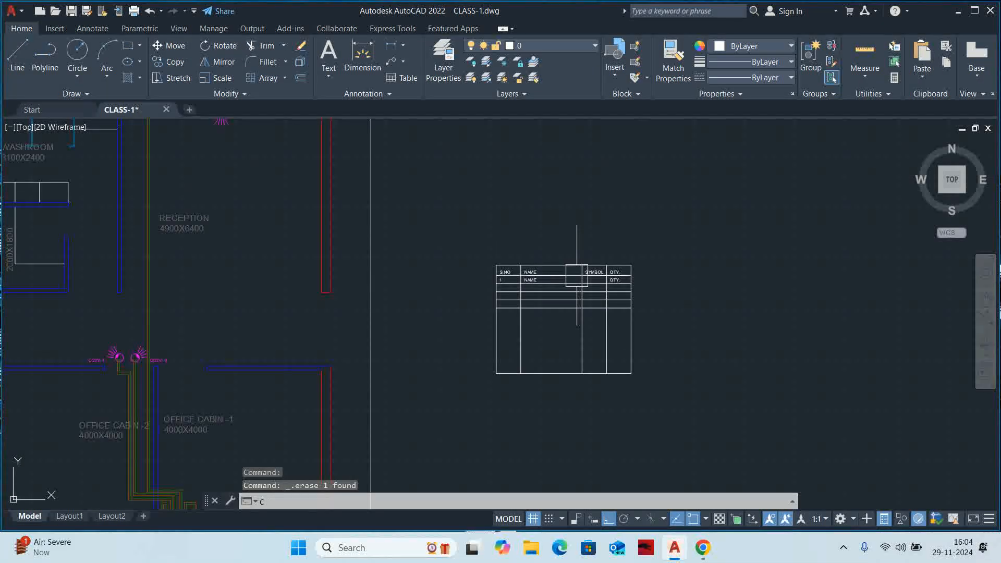
type("I")
key("Return")
scroll(572, 270, "up", 6)
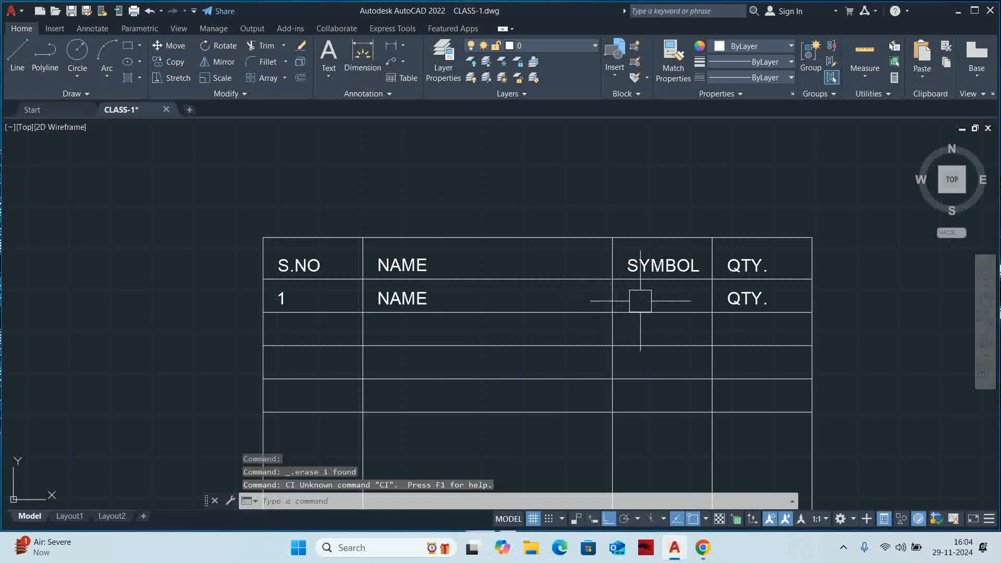
key("Escape")
key("Escape")
Insert the CCTV block in the first row's SYMBOL cell, unrotated, and close the block palette.
type("I")
key("Return")
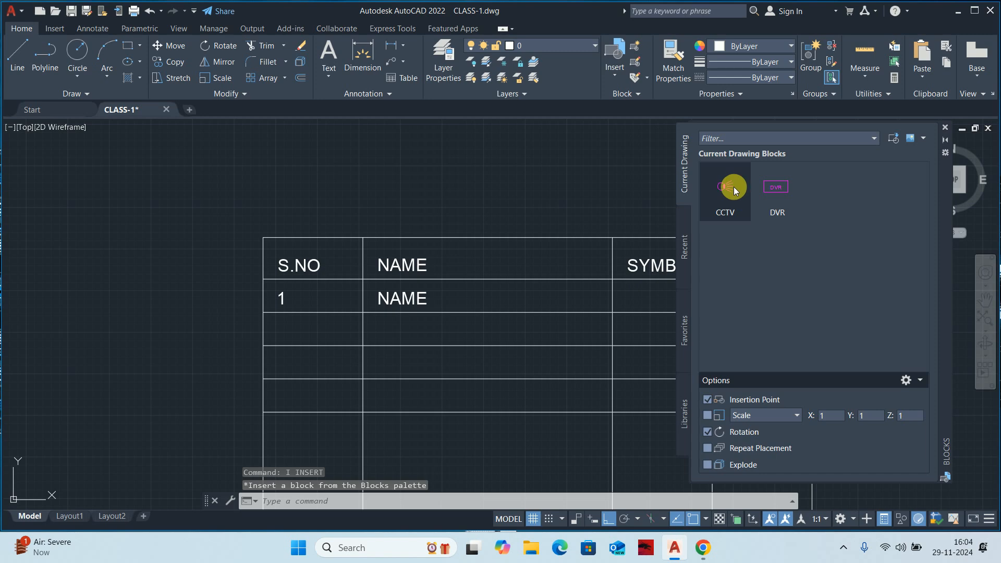
left_click(729, 188)
scroll(646, 286, "up", 2)
middle_click_drag(637, 293, 409, 304)
scroll(409, 304, "up", 4)
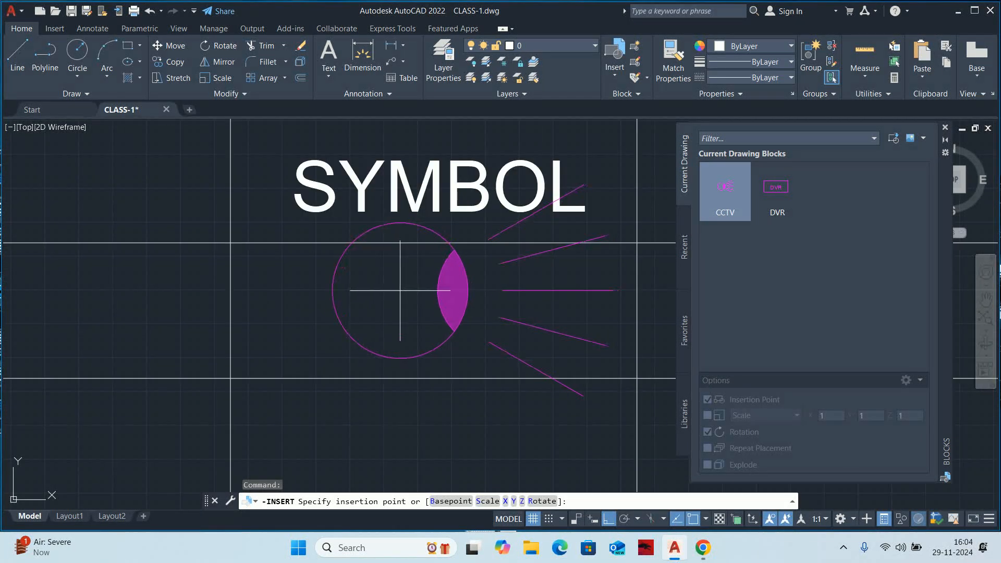
left_click(401, 307)
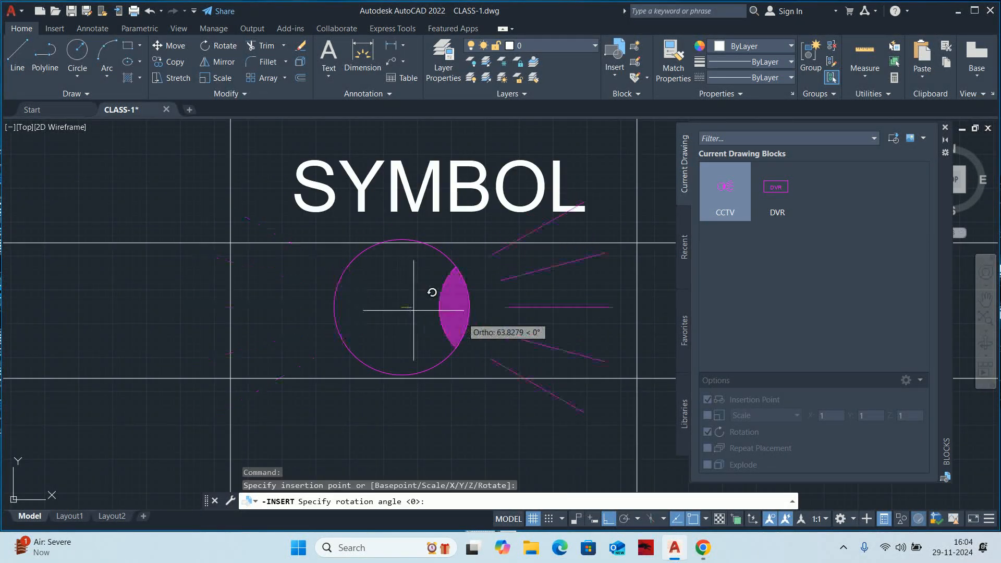
key("Escape")
key("Escape")
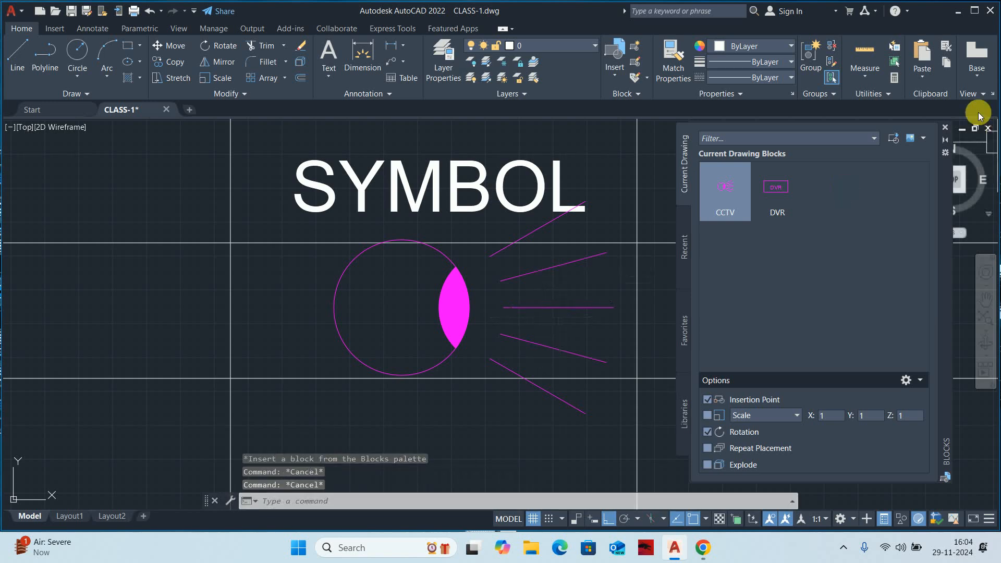
left_click(945, 128)
Scale the inserted CCTV symbol by a factor of 0.5 about the centre of its circle.
mouse_move(629, 240)
middle_mouse_down()
mouse_move(595, 342)
mouse_move(630, 351)
middle_mouse_up()
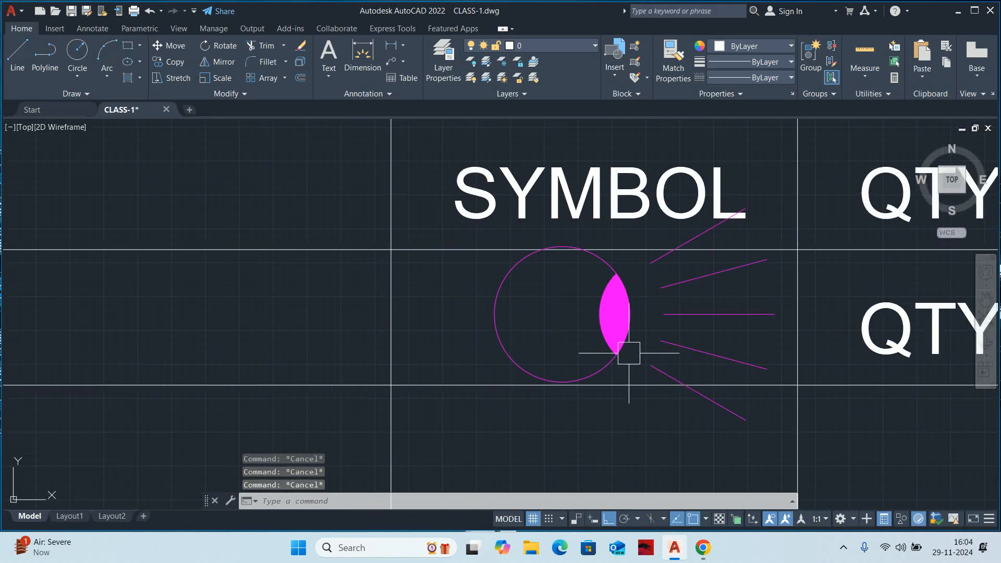
type("sc")
key("Return")
left_click(621, 291)
key("Return")
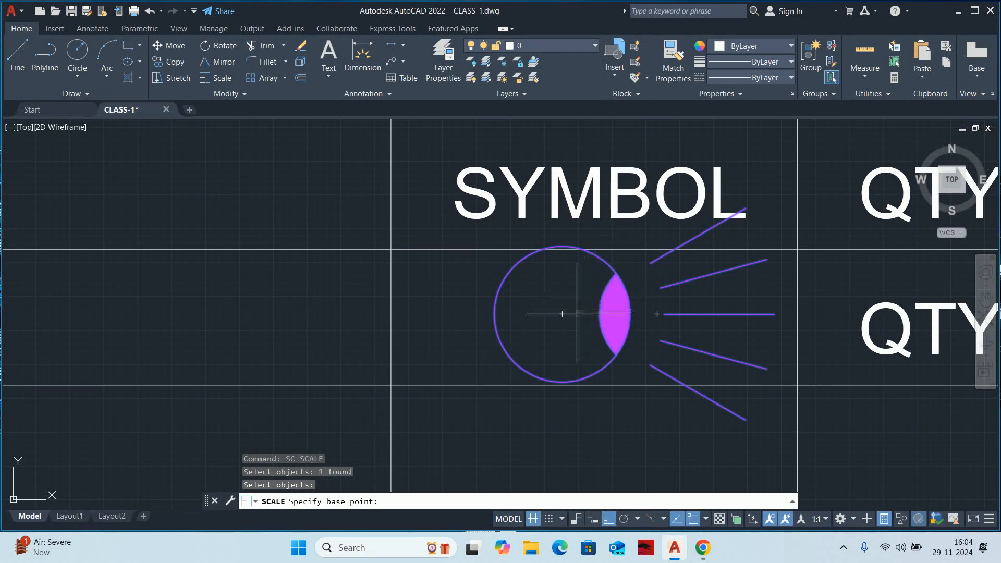
left_click(563, 314)
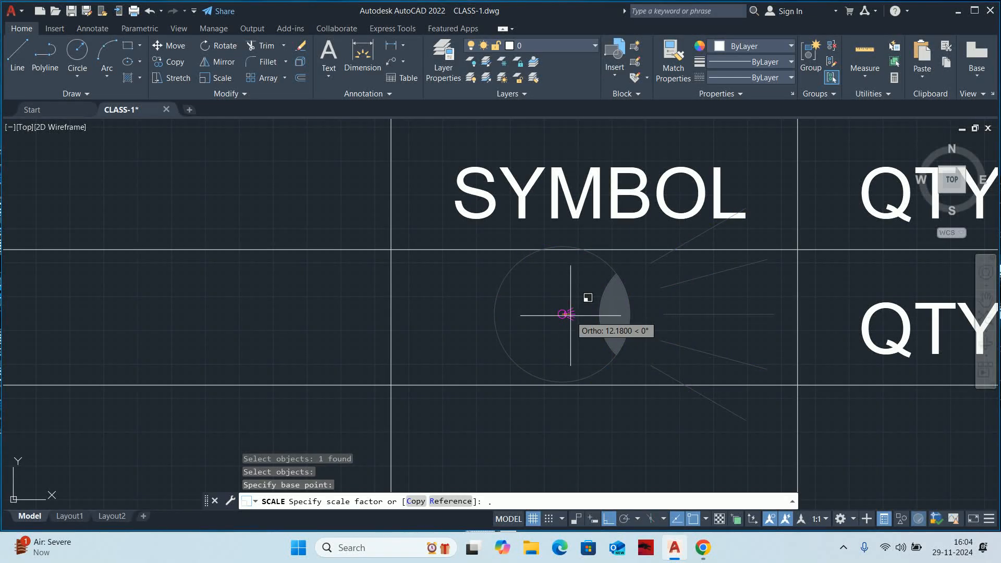
key("Return")
scroll(621, 320, "down", 8)
key("Escape")
key("Escape")
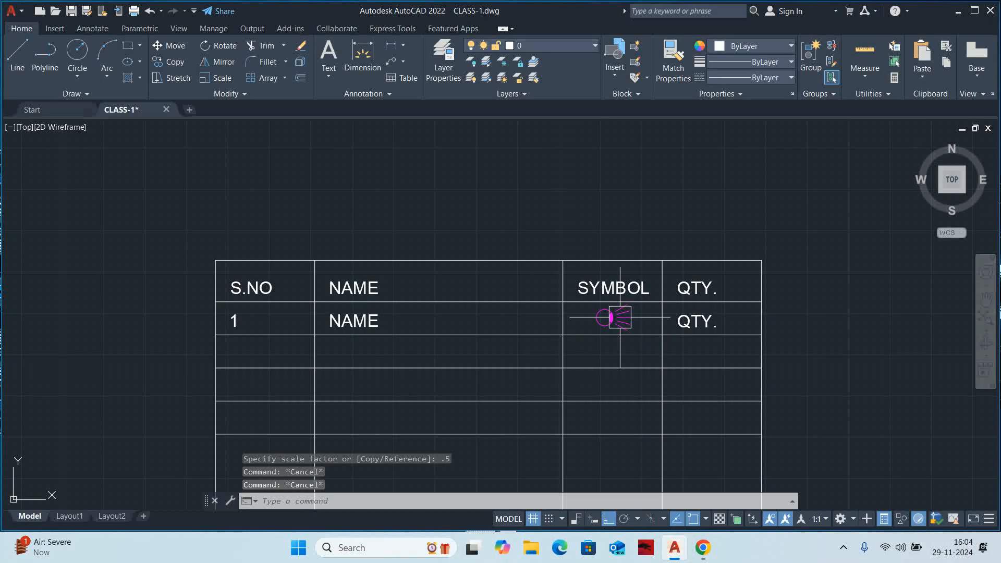
Change the first row's NAME text to INDOOR CAMERA.
middle_click_drag(620, 321, 623, 271)
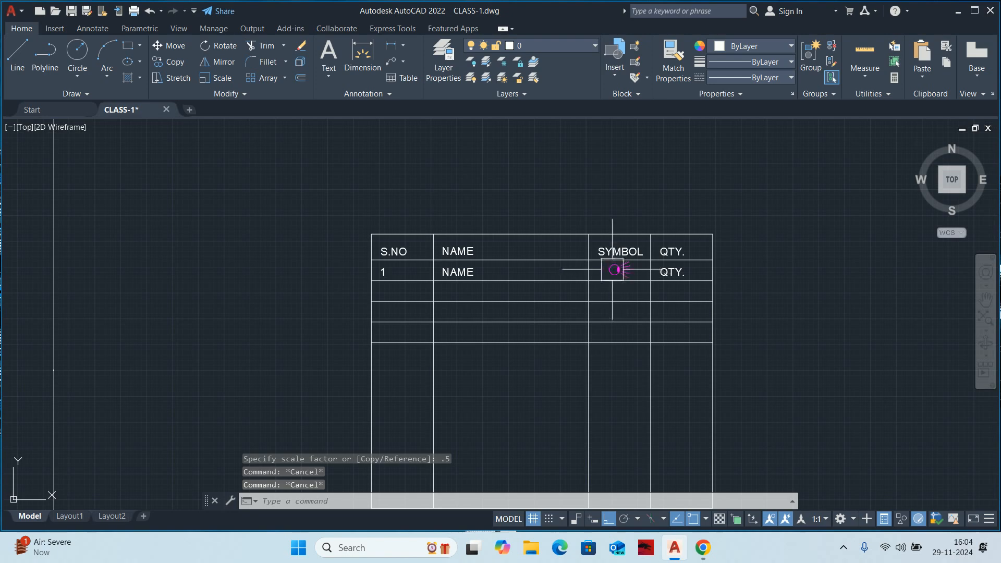
middle_click_drag(619, 309, 626, 307)
scroll(439, 267, "up", 4)
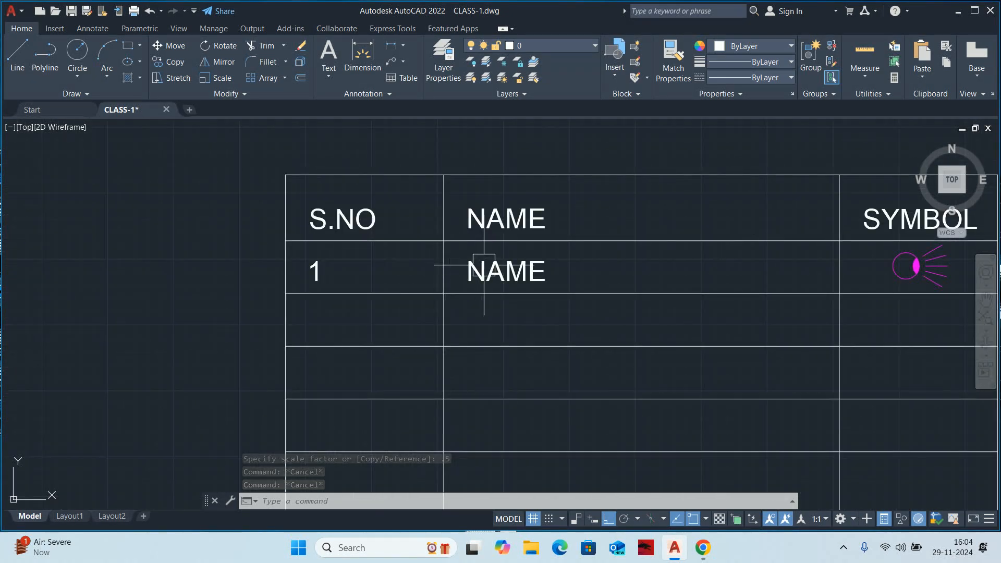
double_click(488, 270)
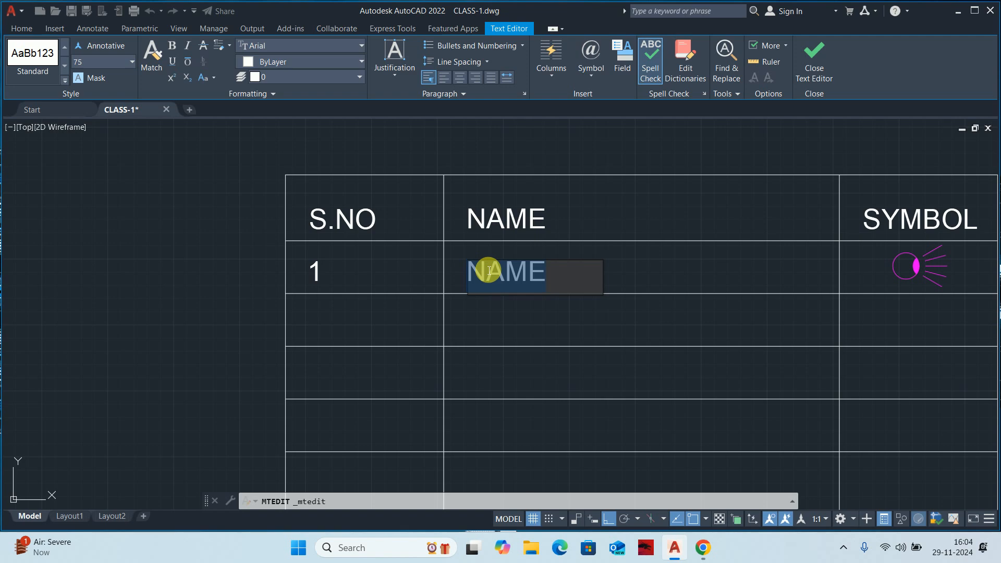
key("BackSpace")
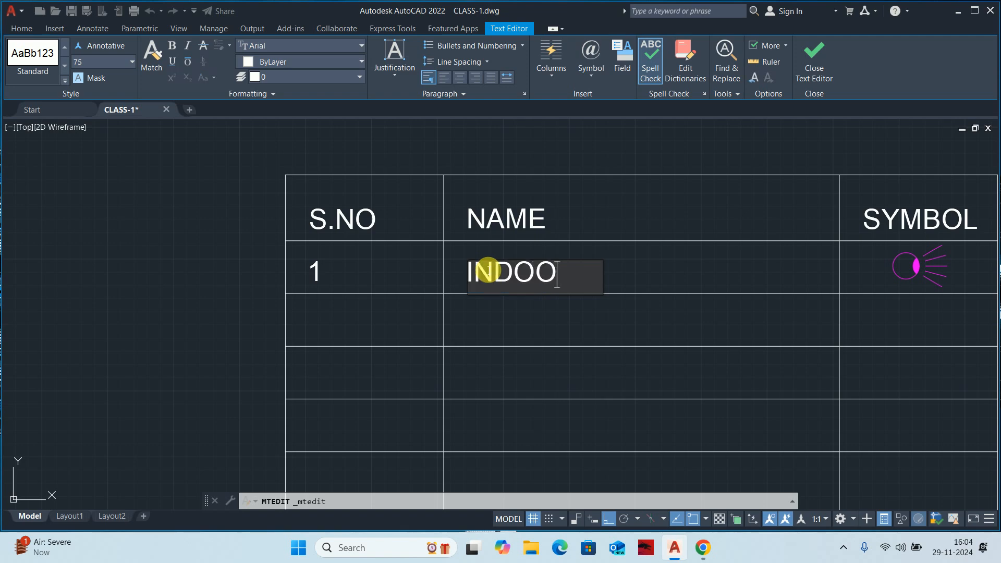
type("INDOOR")
key("Return")
type("CAMERA")
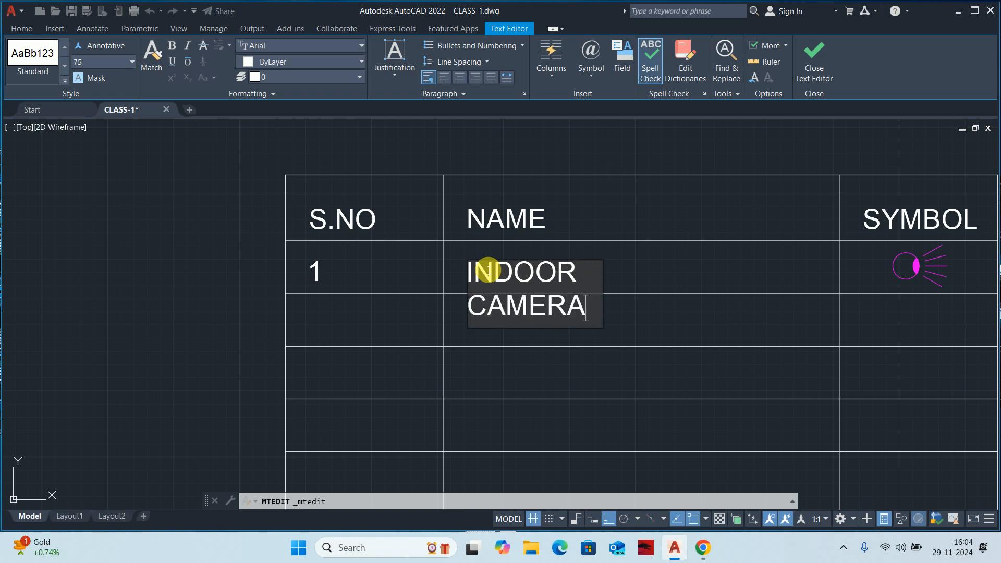
left_click(630, 306)
Widen the INDOOR CAMERA text box so the text fits on one line.
left_click(568, 259)
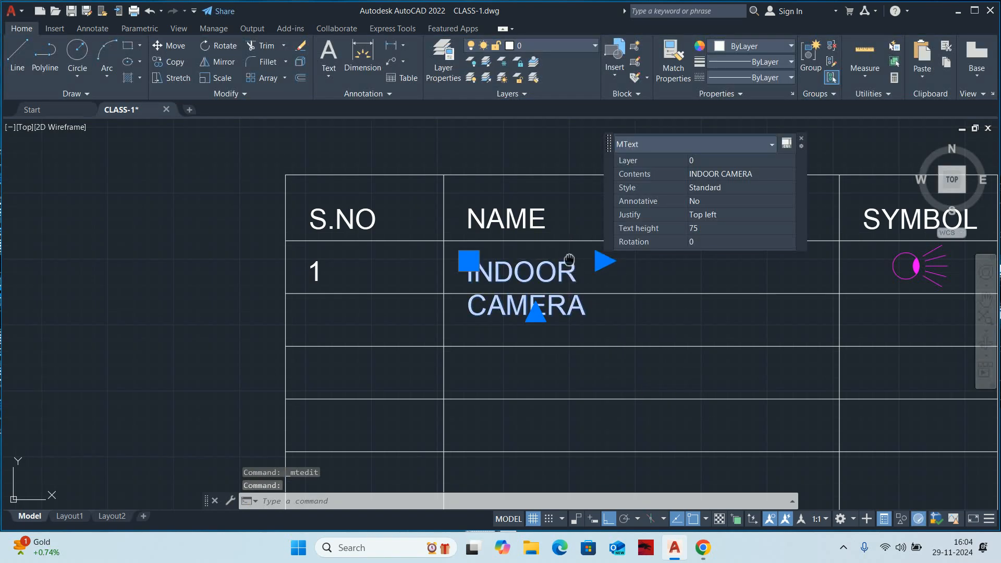
middle_click_drag(569, 259, 348, 278)
left_click(380, 279)
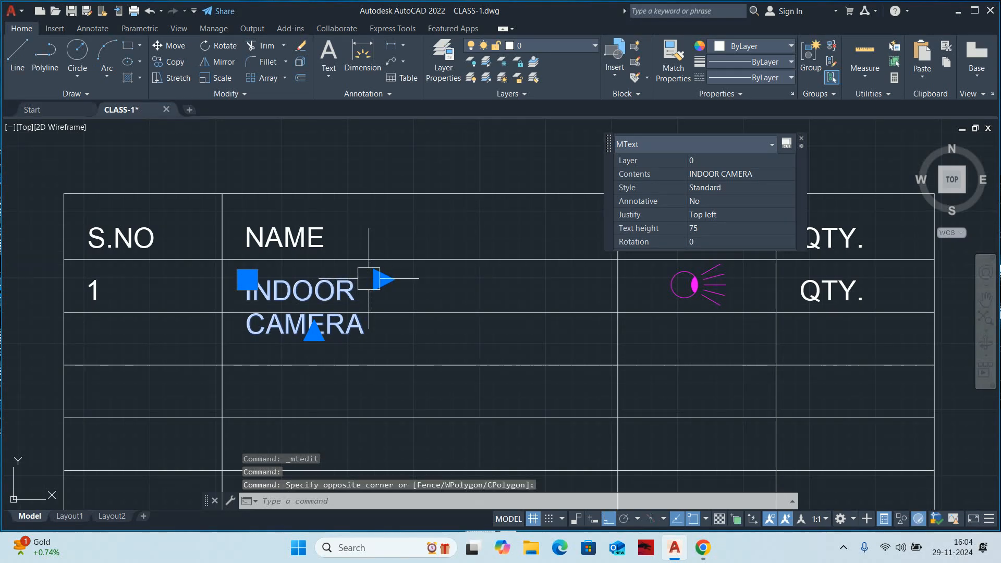
left_click(384, 279)
left_click(525, 280)
key("Escape")
key("Escape")
scroll(514, 282, "down", 8)
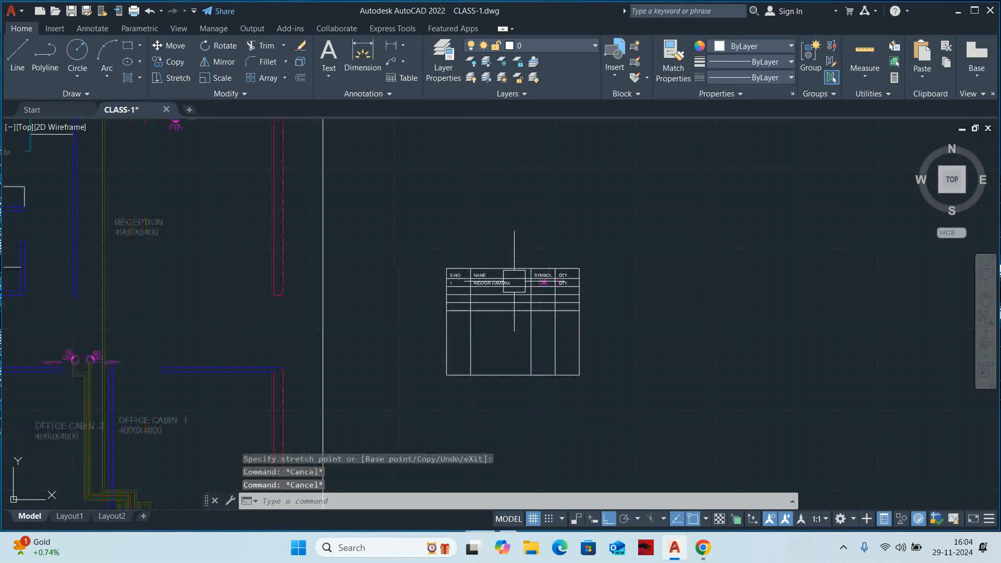
Turn off the Quick Properties display.
scroll(514, 281, "down", 2)
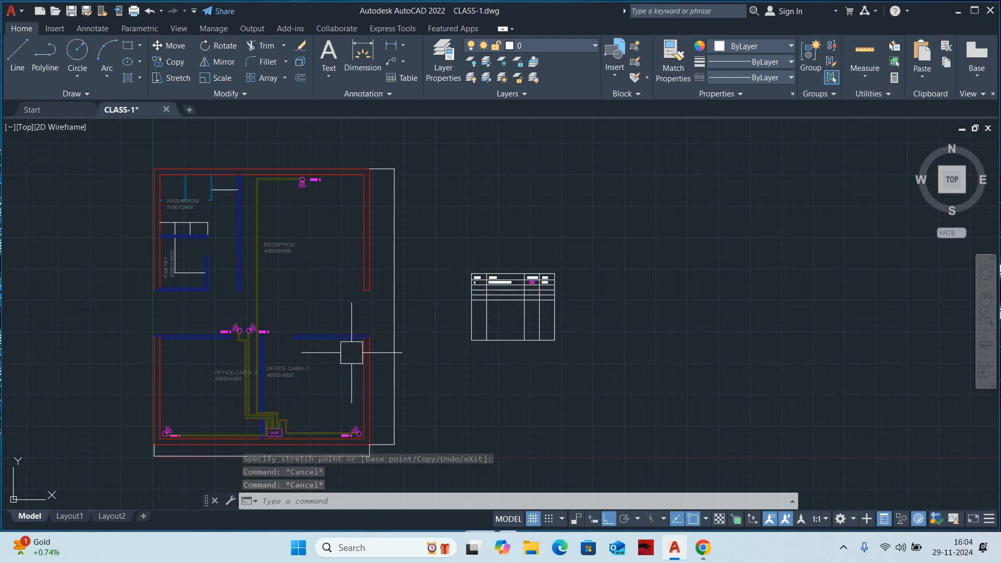
scroll(363, 414, "up", 4)
middle_click_drag(363, 419, 378, 292)
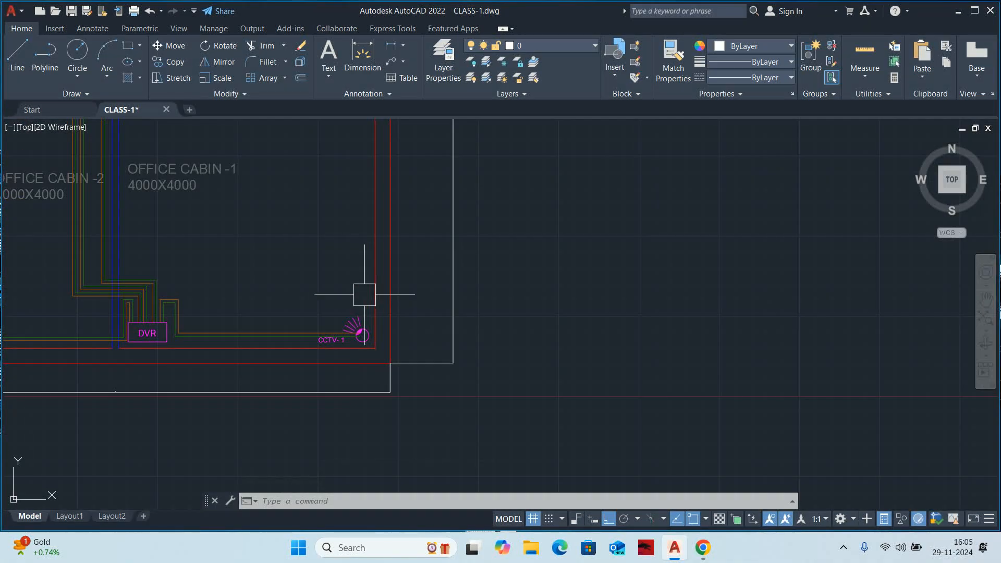
left_click(881, 519)
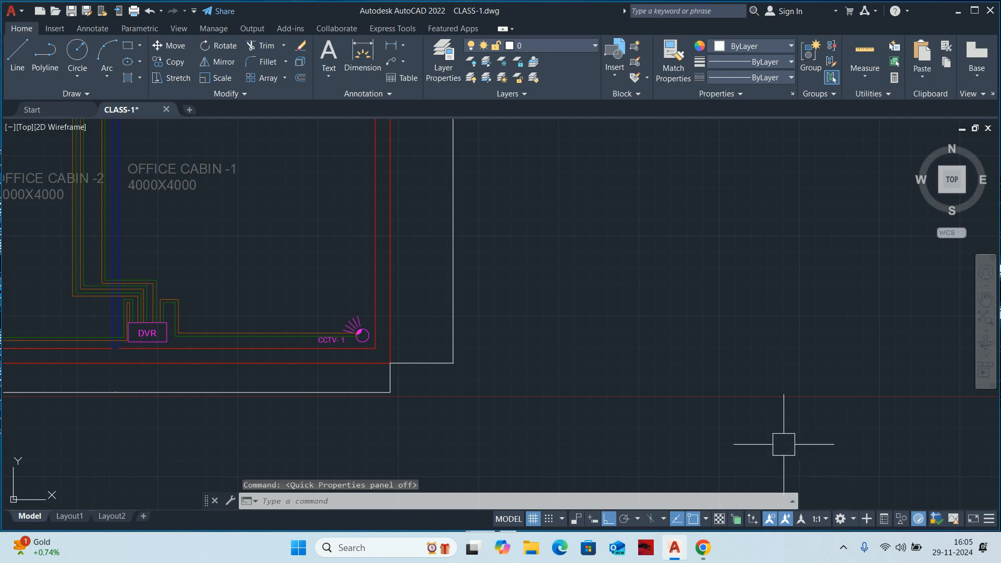
Remove the Quick Properties toggle from the status bar customization and add it back.
left_click(989, 522)
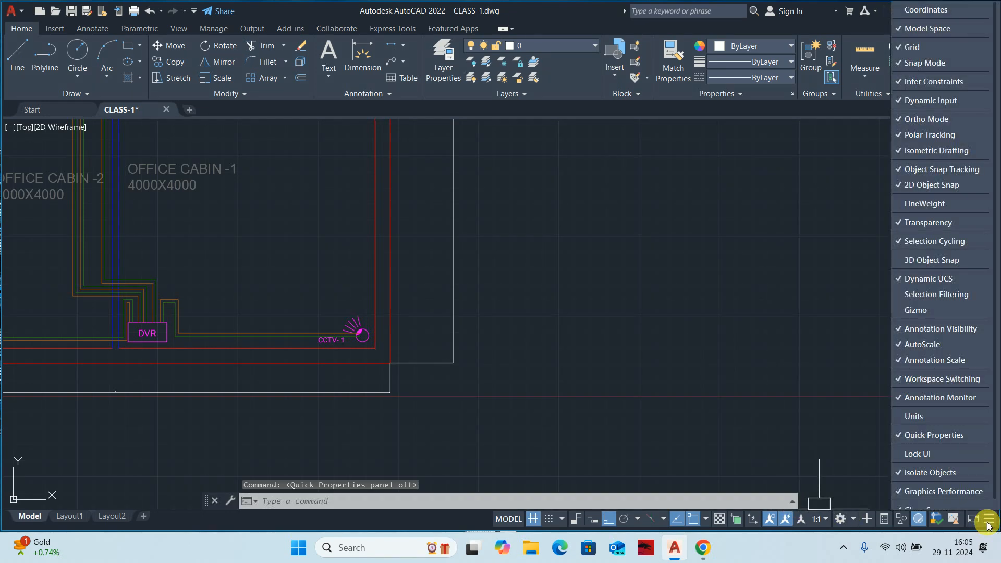
left_click(909, 435)
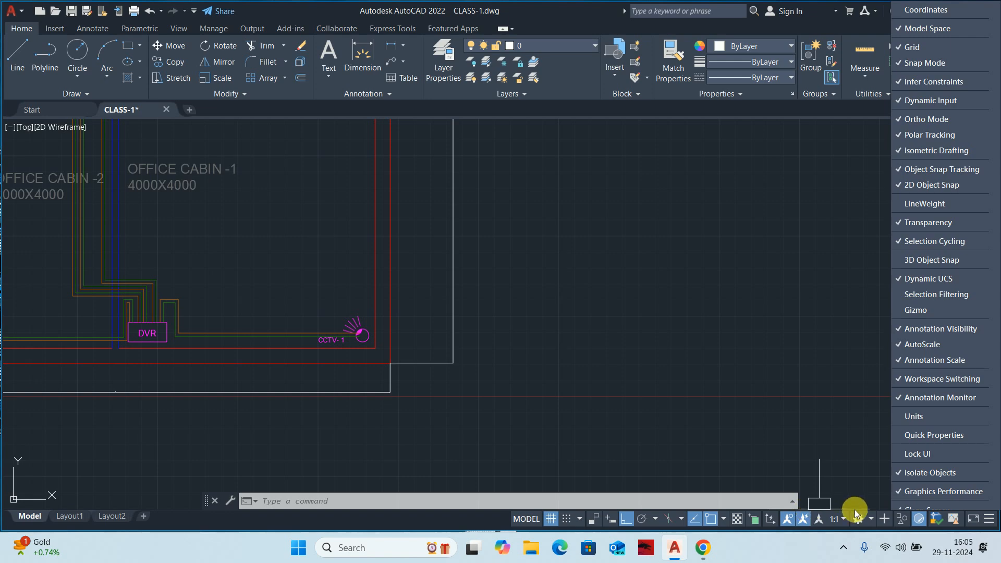
left_click(909, 435)
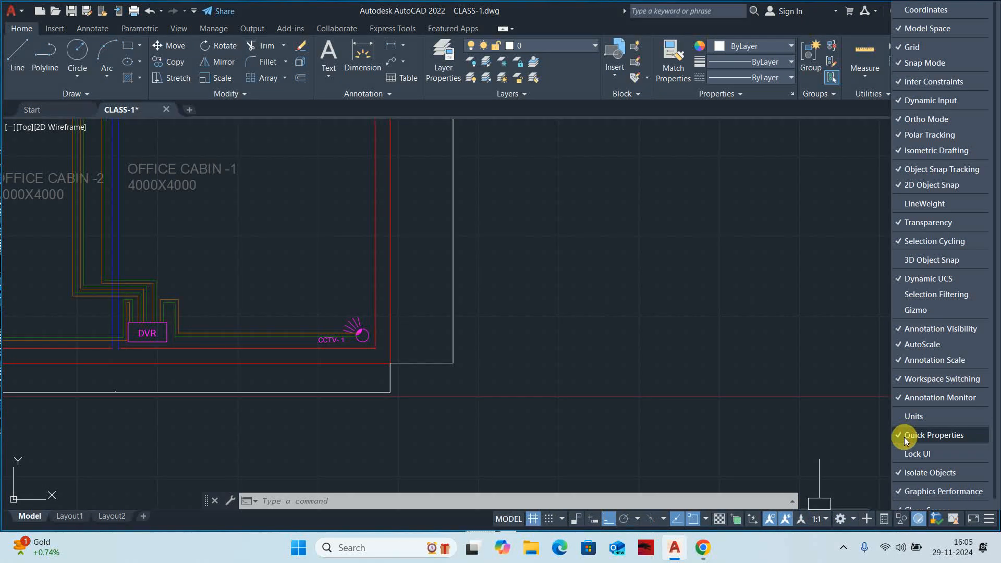
left_click(886, 521)
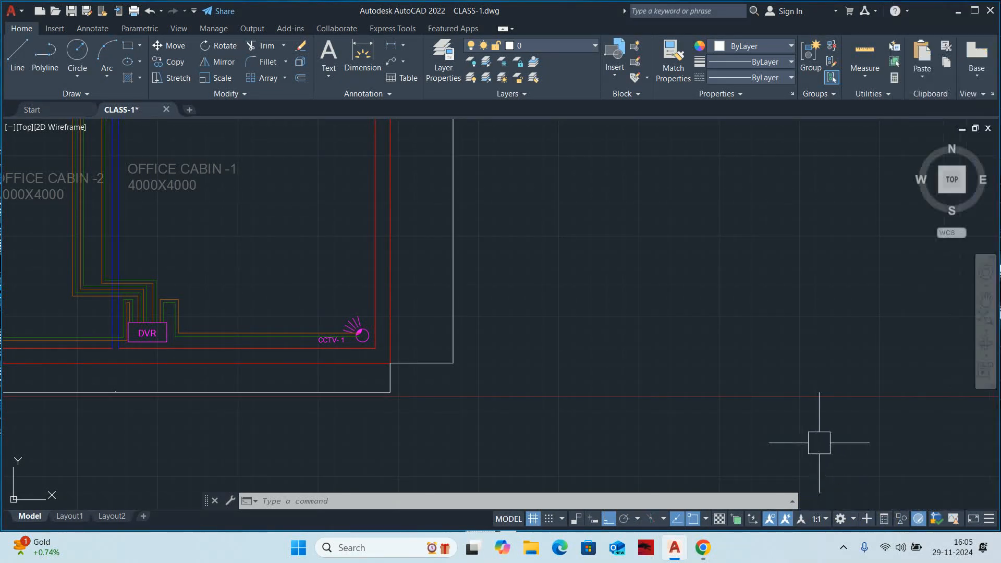
Turn on Quick Properties and select the table divider between S.NO and NAME to show its properties.
left_click(885, 519)
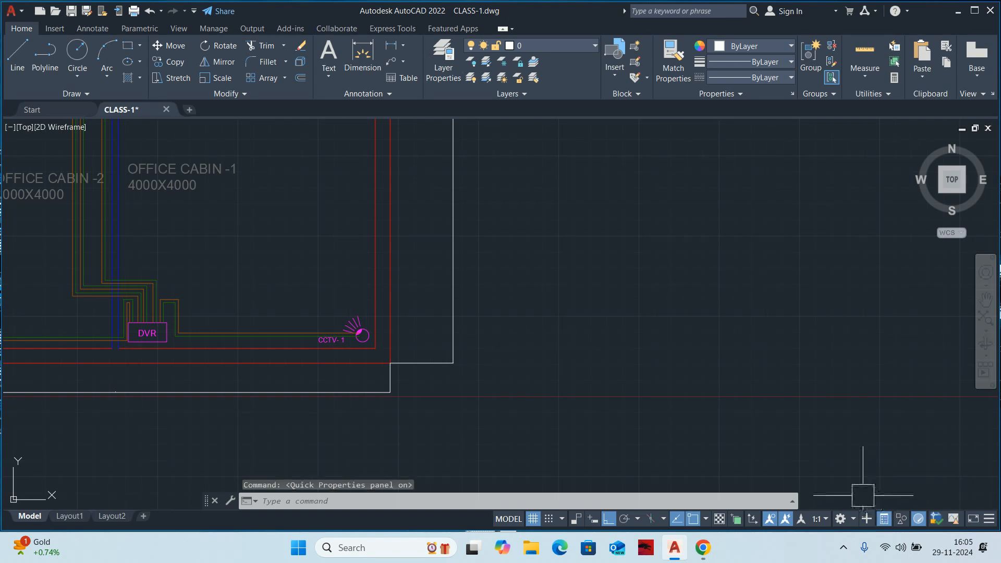
scroll(777, 427, "down", 5)
scroll(759, 353, "up", 6)
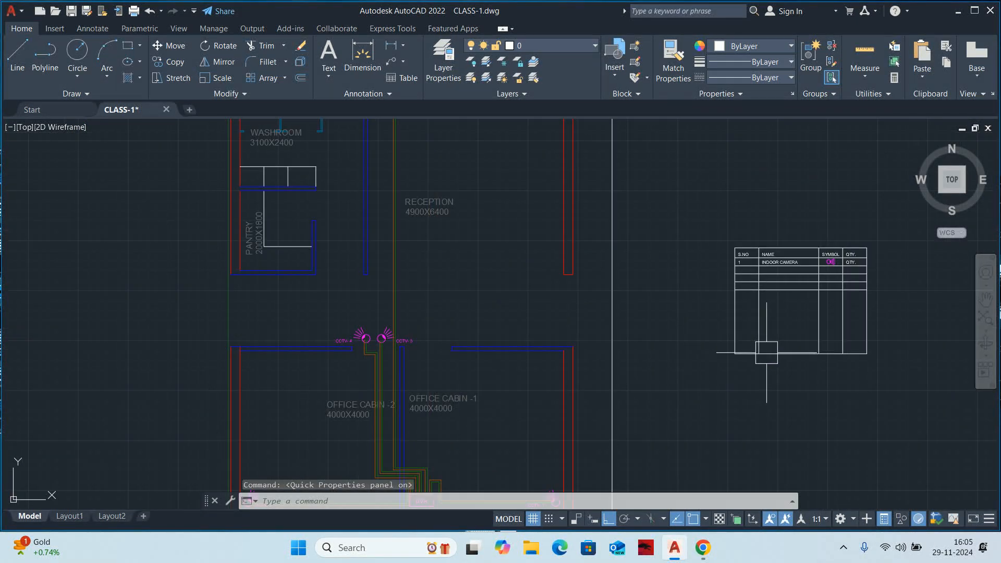
left_click(680, 343)
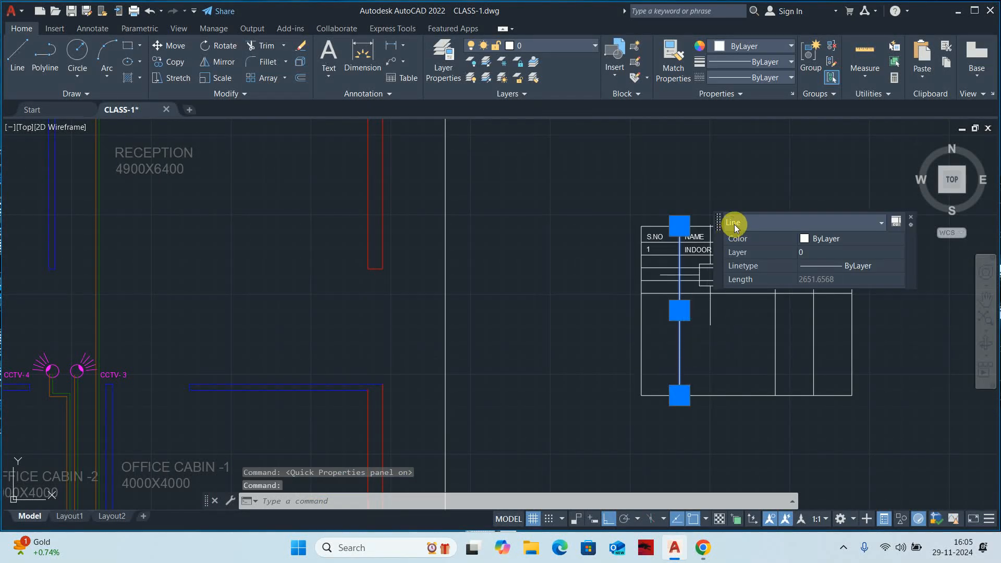
Select the legend table's vertical lines together to check their shared quick properties, and clear the selection.
middle_click_drag(767, 323, 605, 321)
left_click(757, 354)
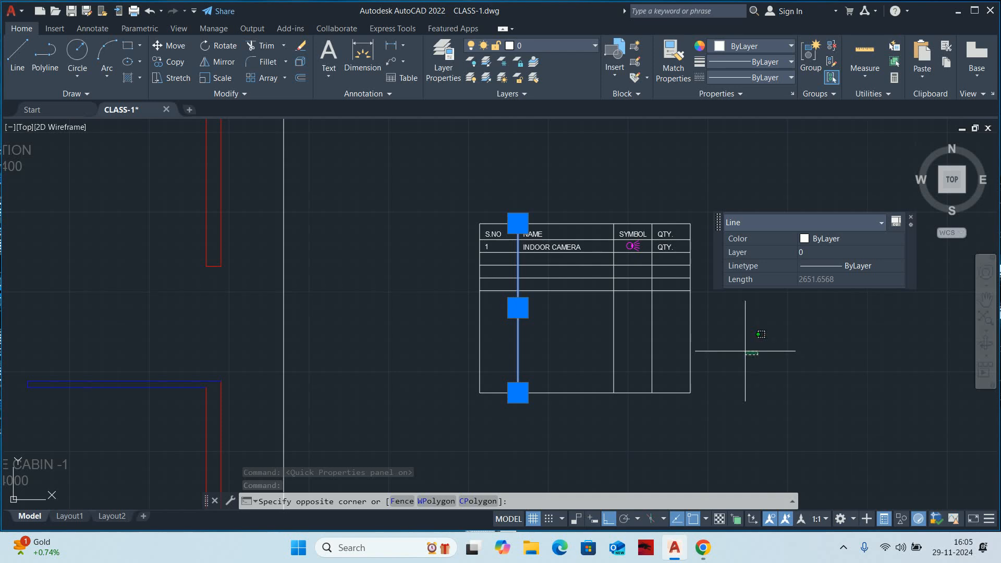
left_click(586, 330)
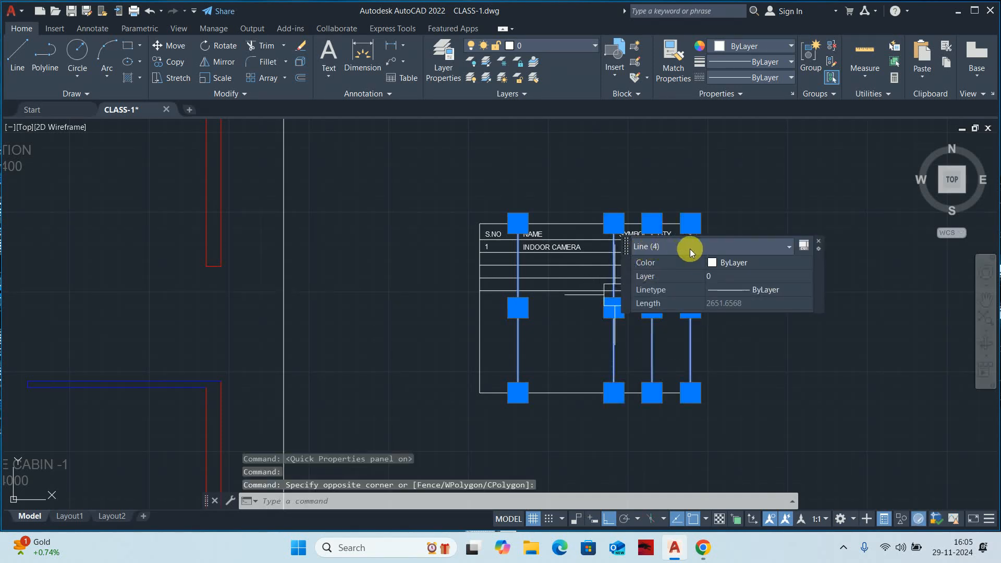
key("Escape")
key("Escape")
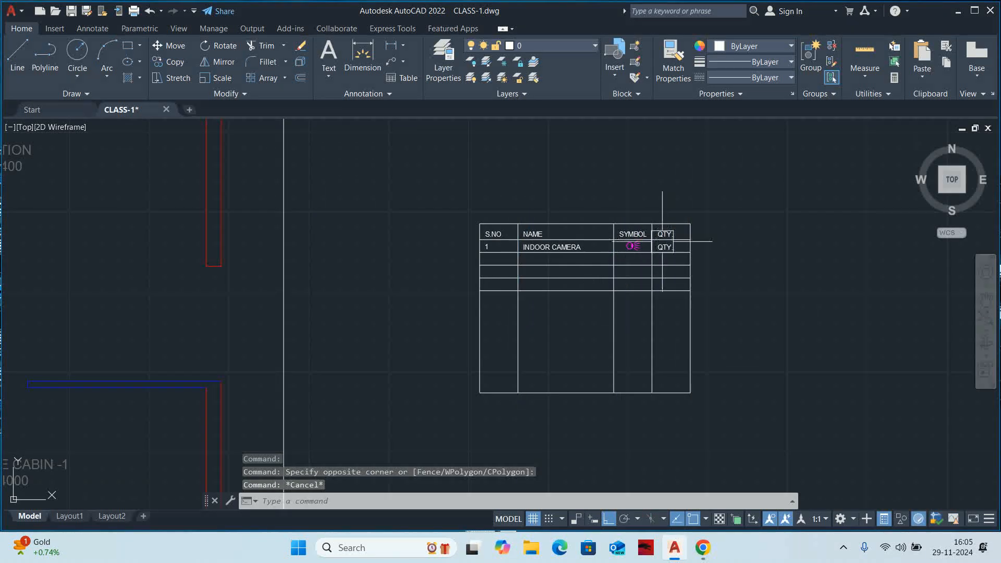
Select the CCTV-1 camera block in OFFICE CABIN -1 and extend the selection to all similar blocks.
scroll(637, 214, "down", 5)
scroll(413, 324, "down", 3)
scroll(460, 333, "up", 3)
scroll(459, 332, "up", 6)
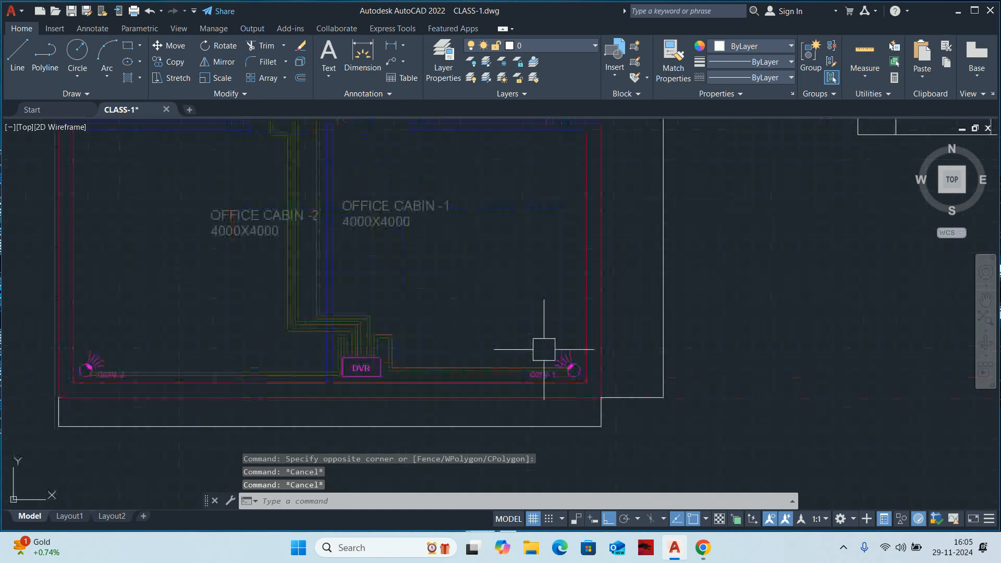
left_click(575, 374)
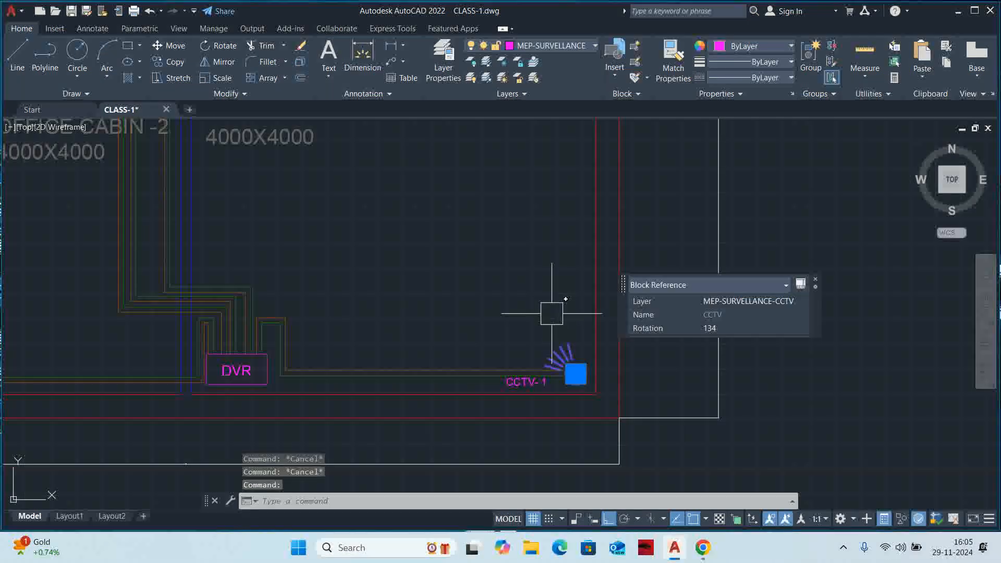
scroll(532, 297, "down", 5)
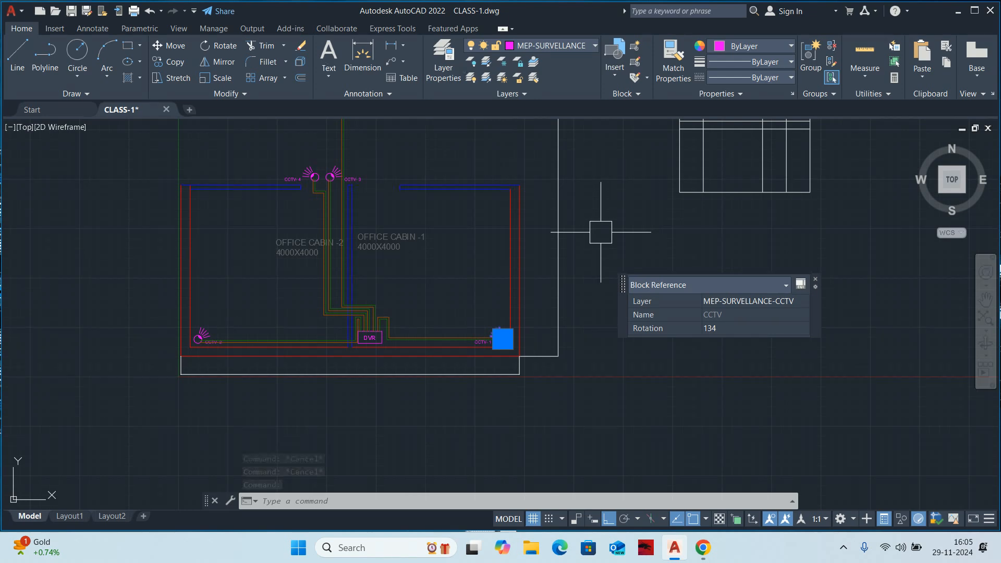
right_click(600, 232)
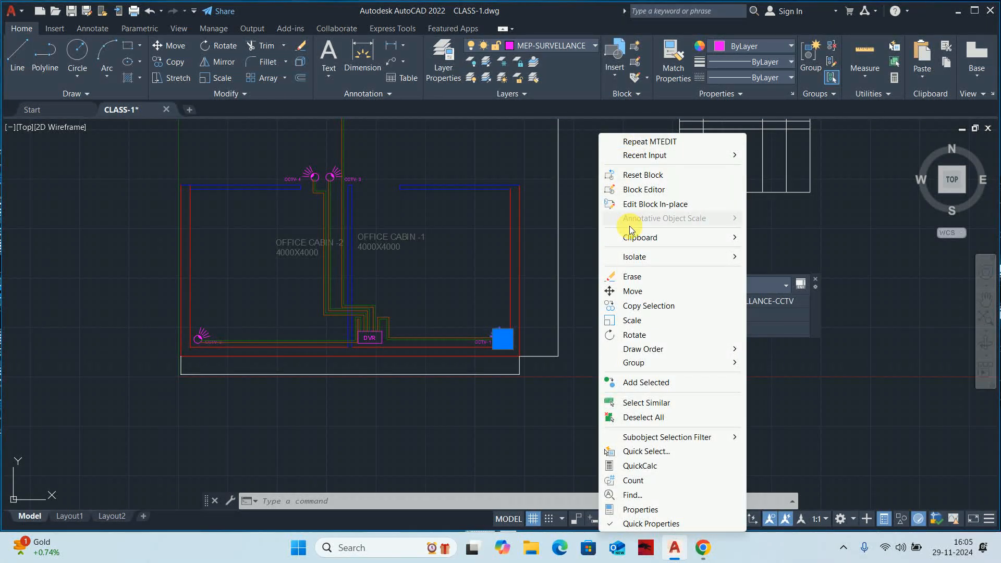
left_click(656, 403)
Examine how many CCTV block references are selected across the floor plan, and clear the selection.
scroll(558, 340, "down", 4)
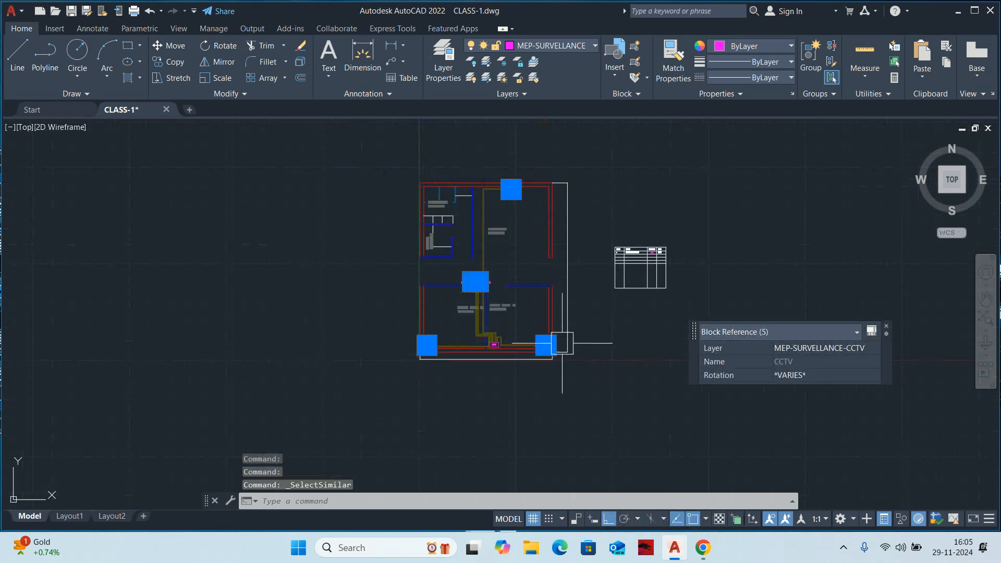
middle_click_drag(559, 339, 508, 360)
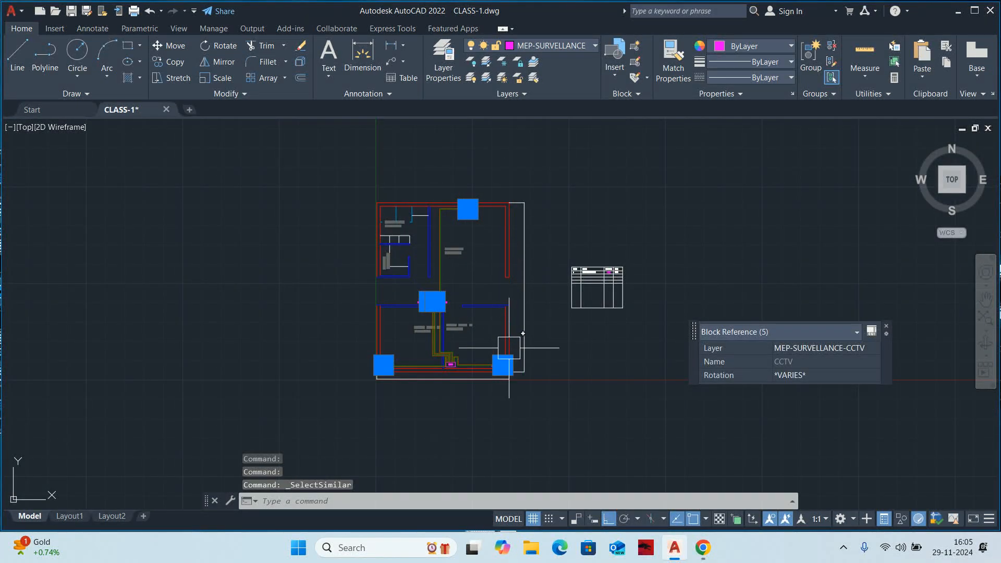
scroll(466, 238, "up", 4)
middle_click_drag(536, 291, 170, 213)
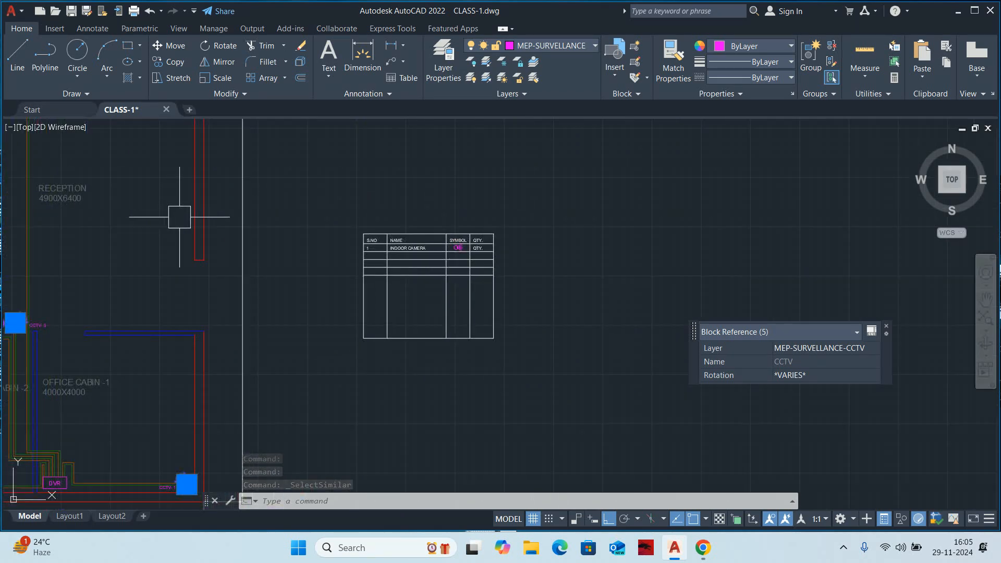
scroll(178, 232, "down", 4)
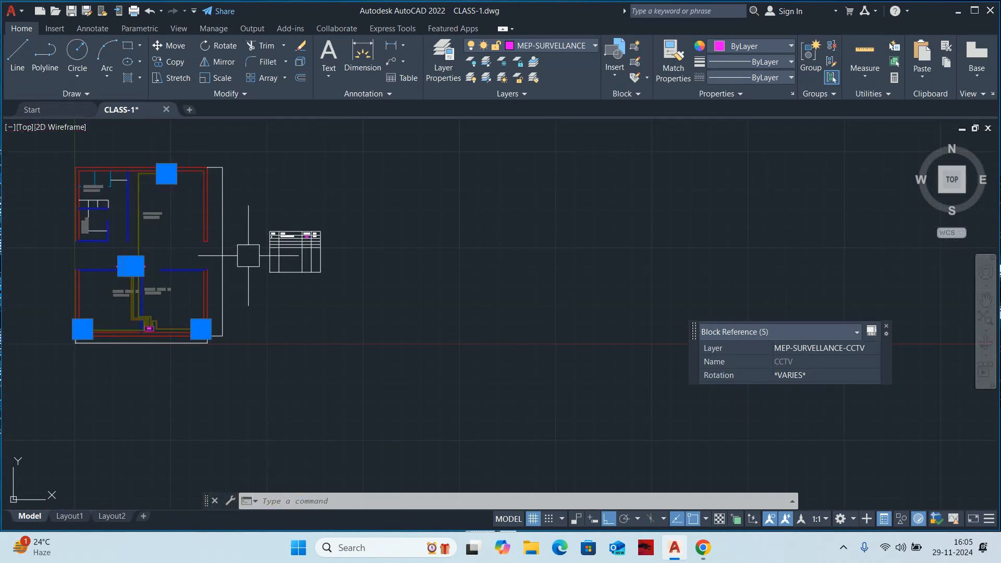
scroll(296, 244, "up", 8)
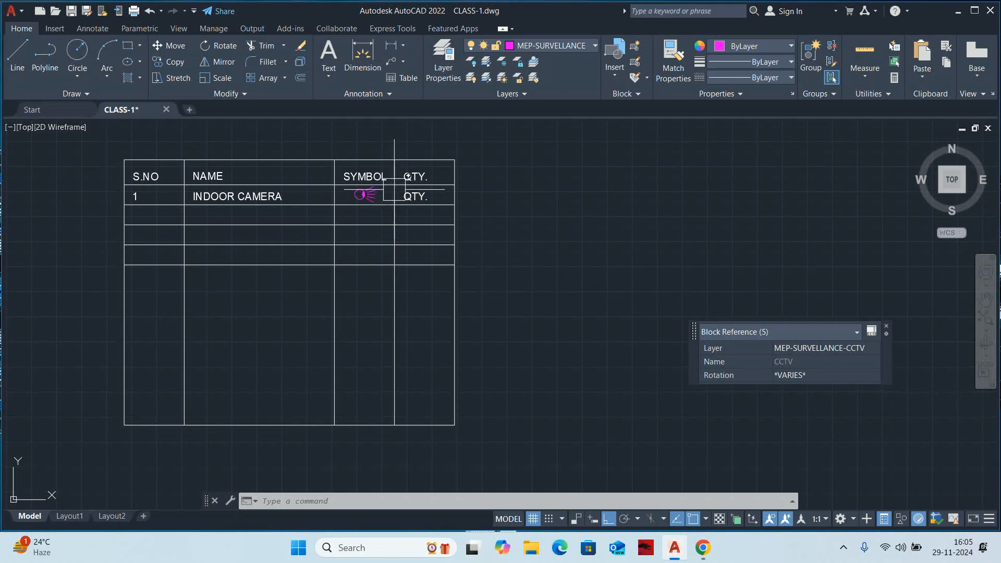
scroll(392, 195, "down", 4)
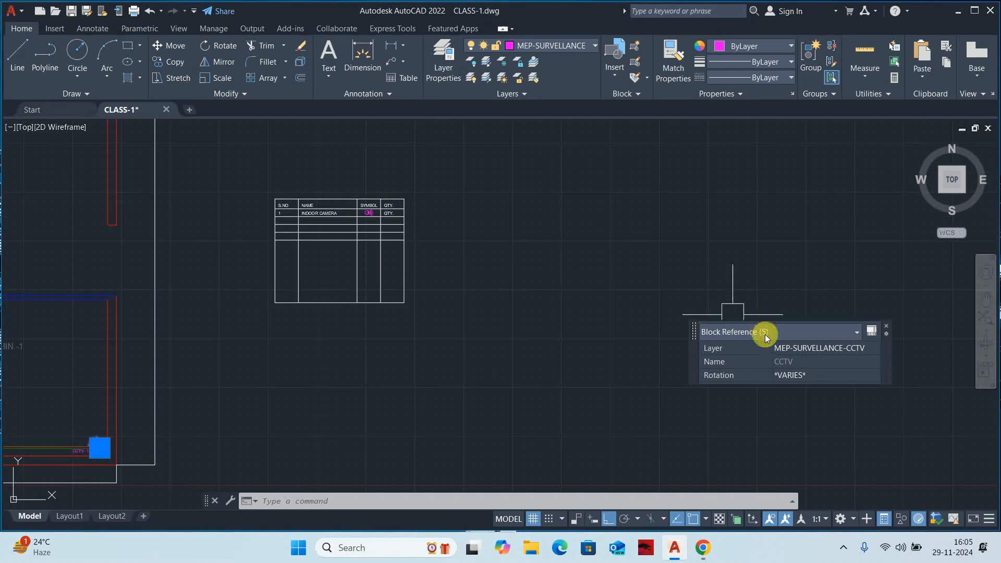
scroll(645, 315, "down", 4)
key("Escape")
key("Escape")
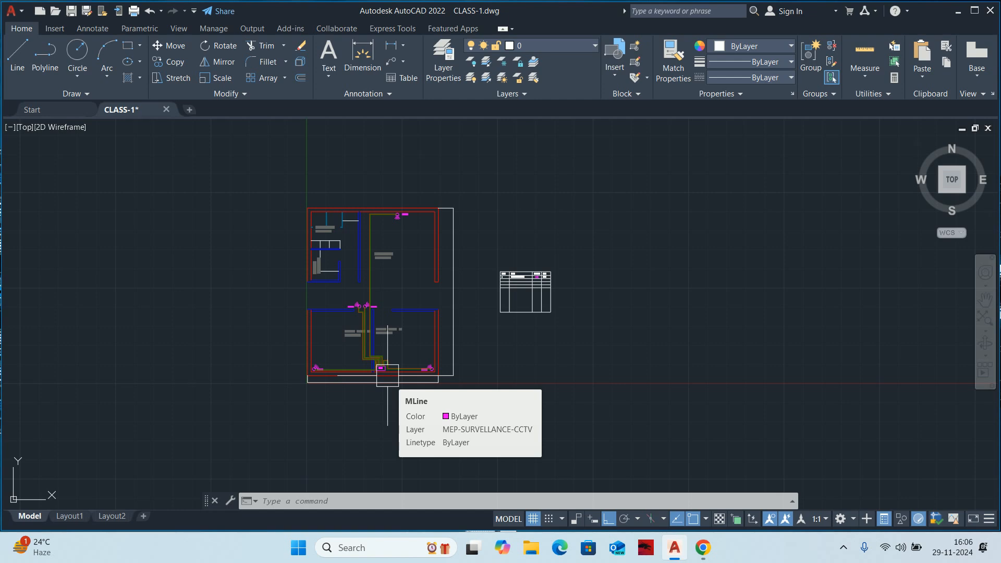
Replace the placeholder quantity text in the INDOOR CAMERA row with 5.
scroll(525, 276, "up", 10)
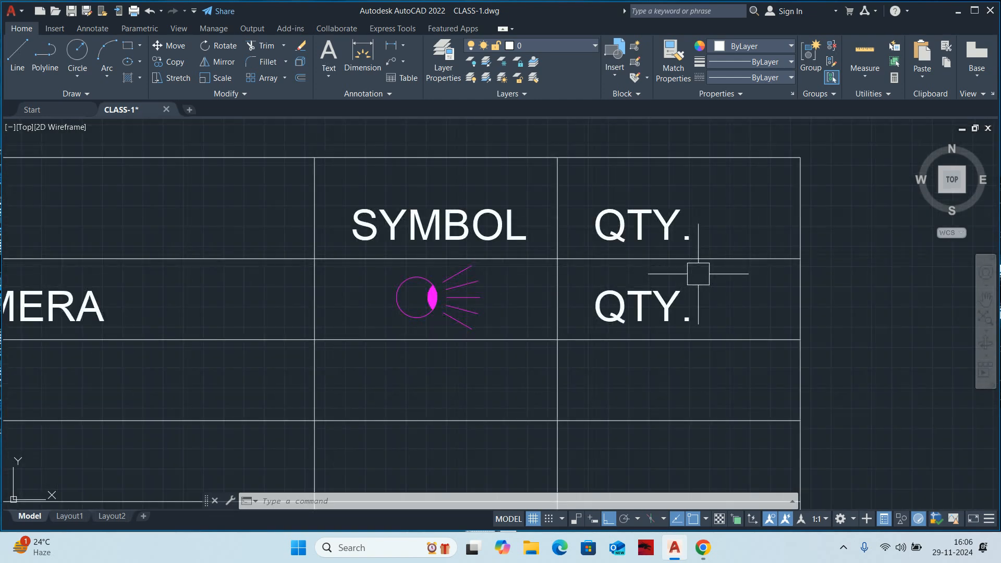
double_click(681, 308)
left_click_drag(713, 314, 342, 308)
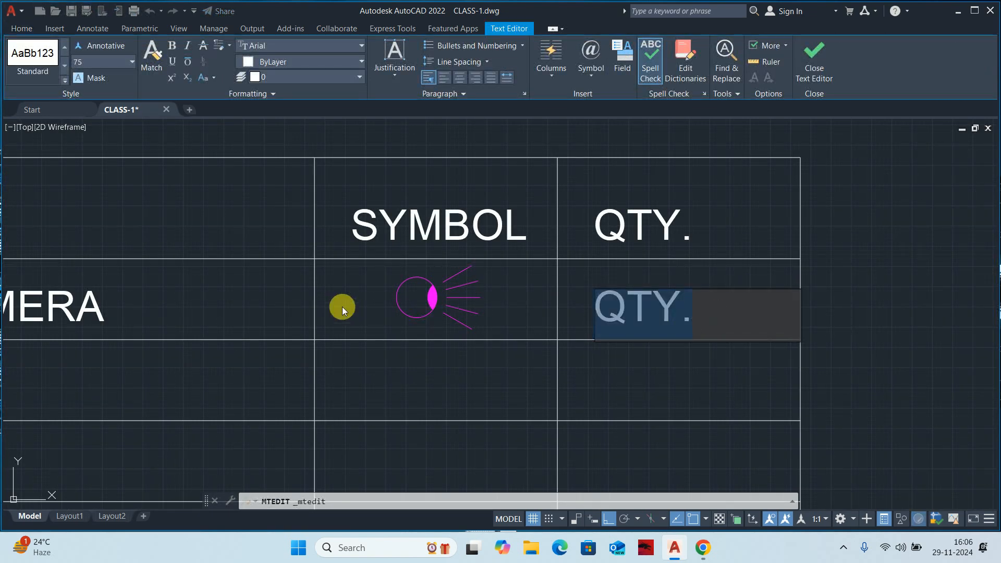
type("5")
key("Escape")
scroll(560, 363, "down", 5)
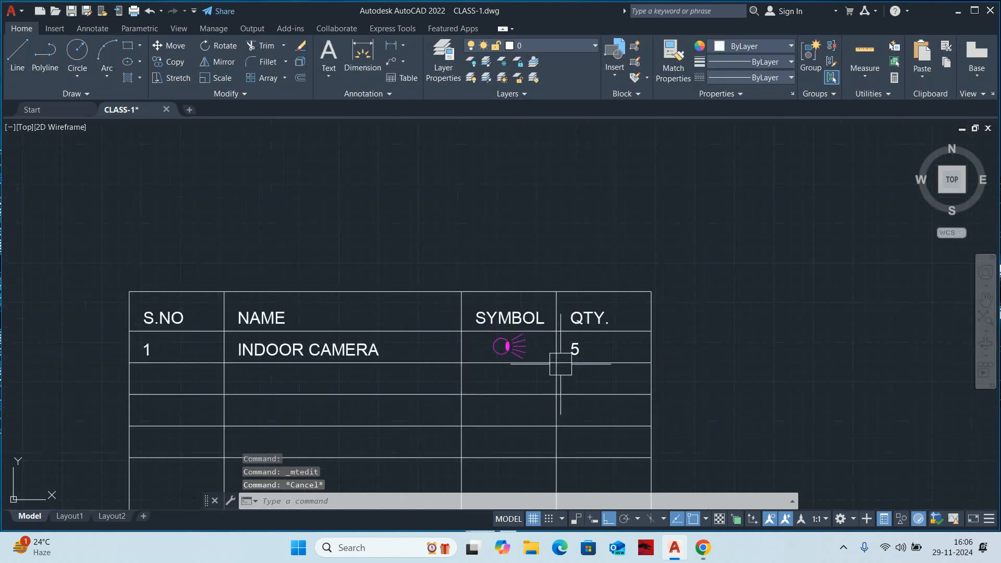
key("Escape")
scroll(451, 333, "down", 4)
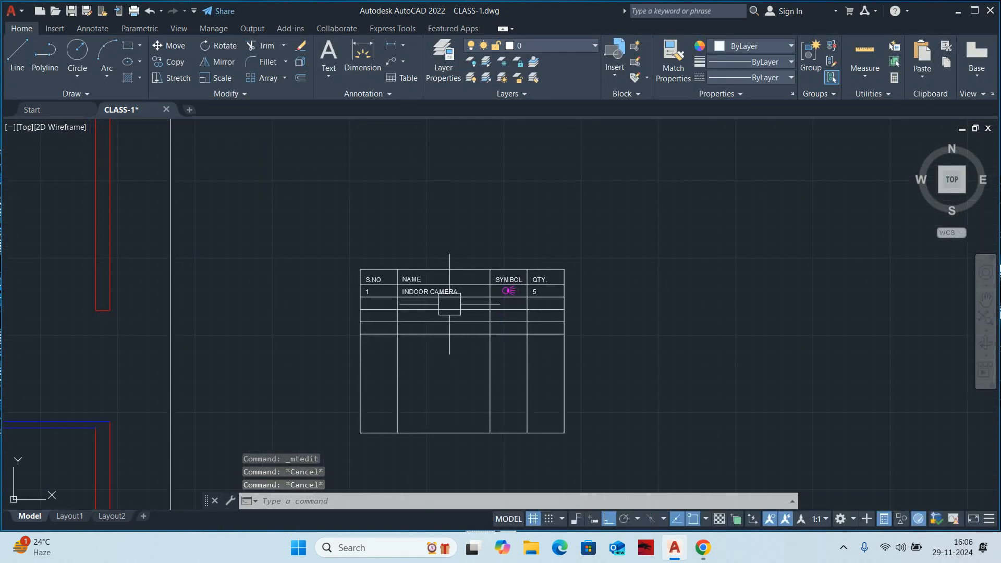
Copy the serial number, INDOOR CAMERA name and quantity texts into the table row directly below.
scroll(397, 298, "up", 4)
type("co")
key("Return")
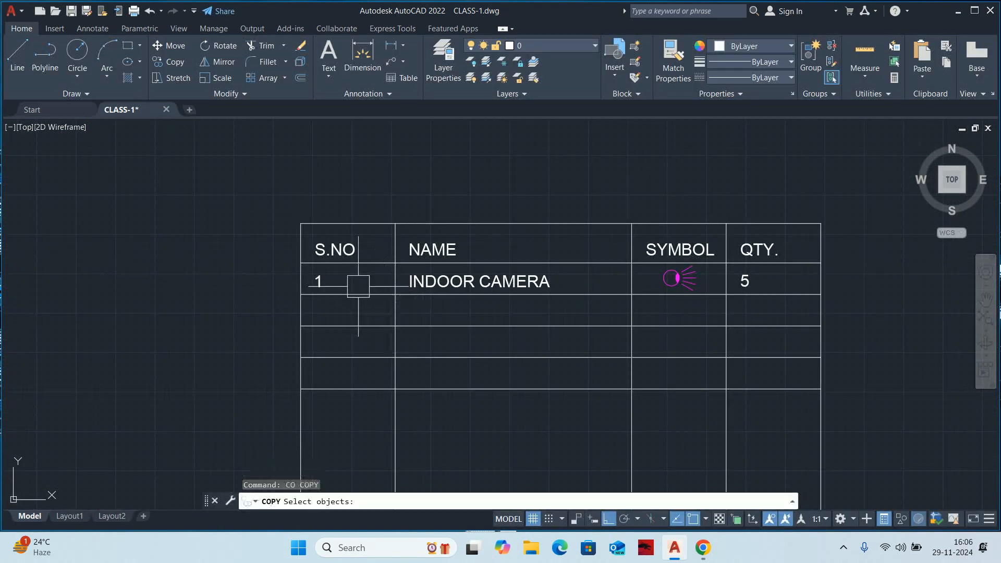
left_click(311, 275)
left_click(503, 286)
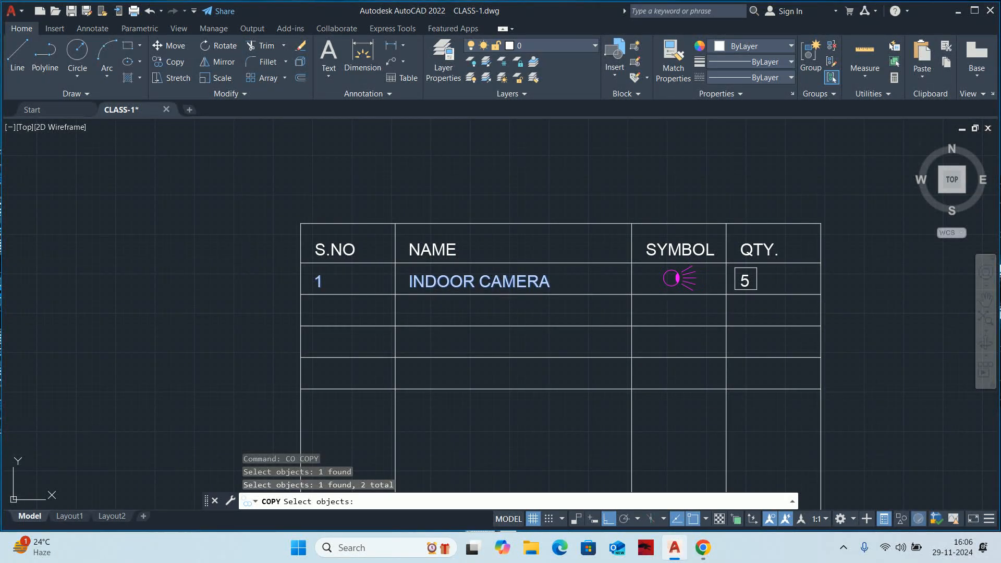
left_click(746, 280)
scroll(732, 273, "up", 2)
key("Return")
left_click(722, 257)
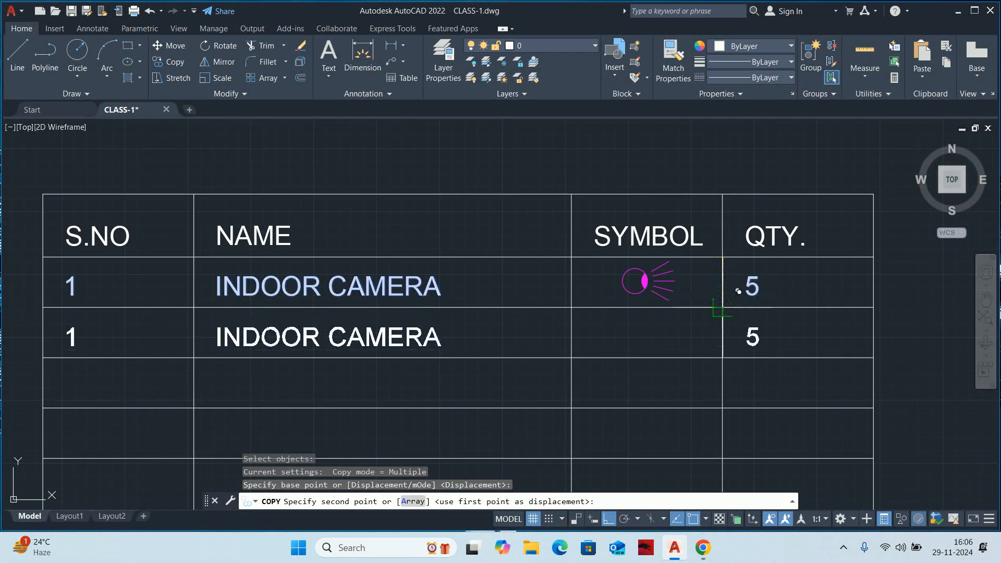
left_click(722, 307)
key("Escape")
scroll(721, 308, "down", 4)
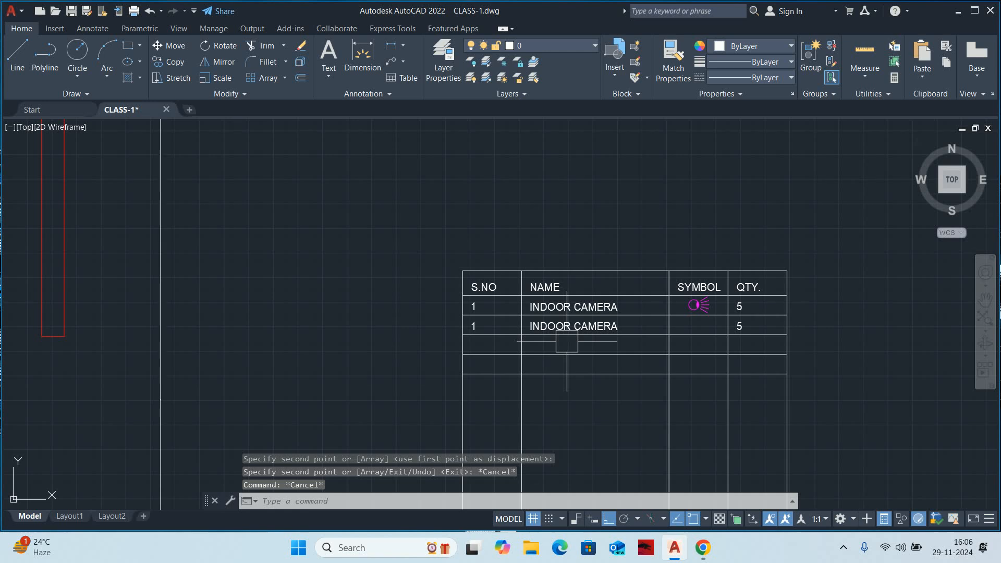
Change the copied name text in the second device row to DIGITAL VIDEO RECORDER.
scroll(540, 339, "down", 4)
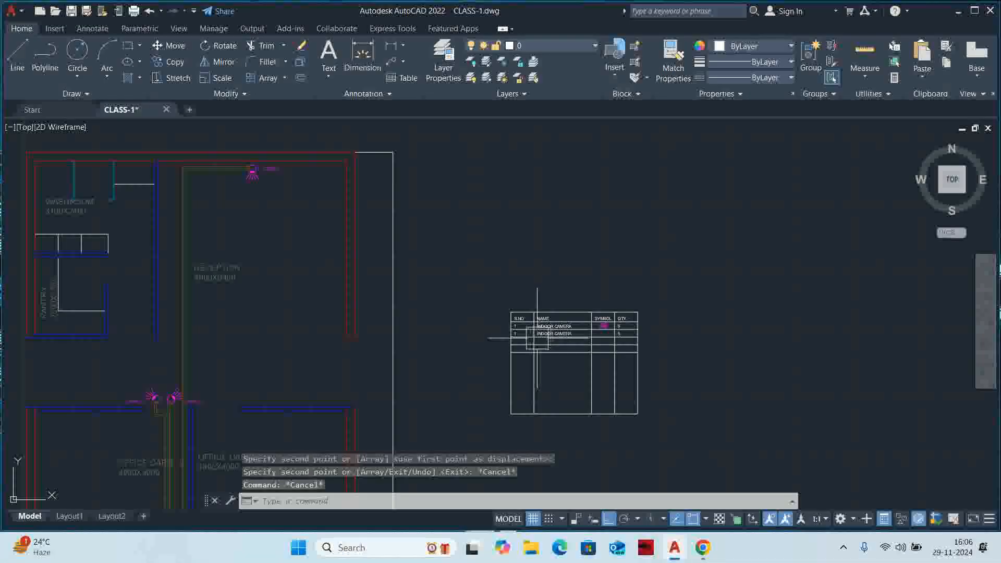
scroll(536, 339, "down", 2)
scroll(539, 341, "up", 10)
left_click(543, 348)
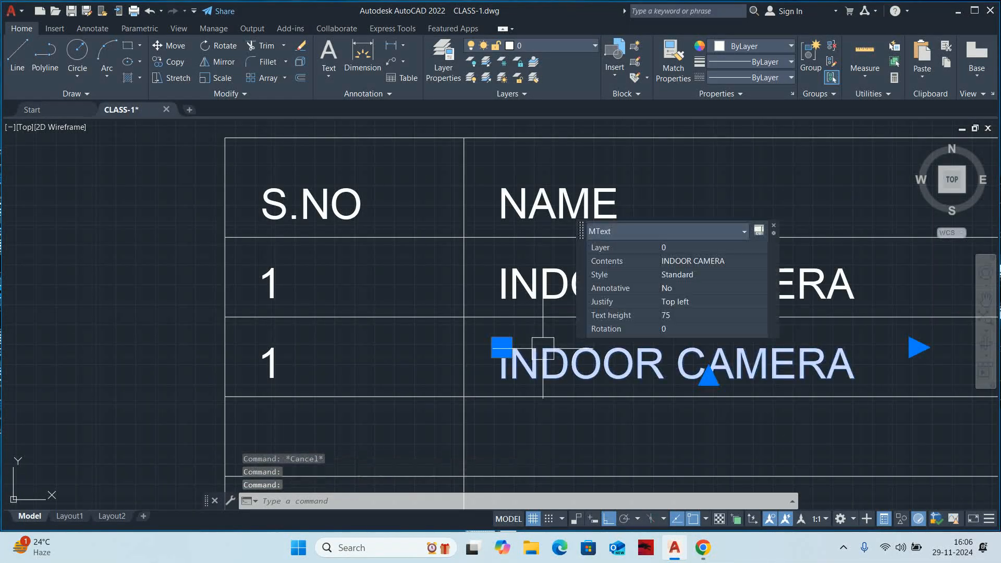
double_click(547, 355)
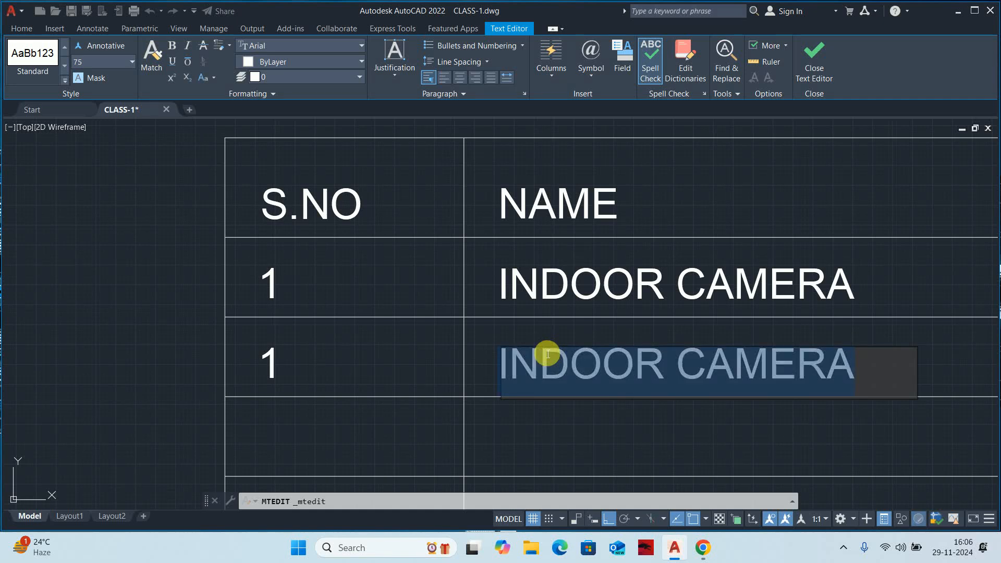
type("DIGITAL")
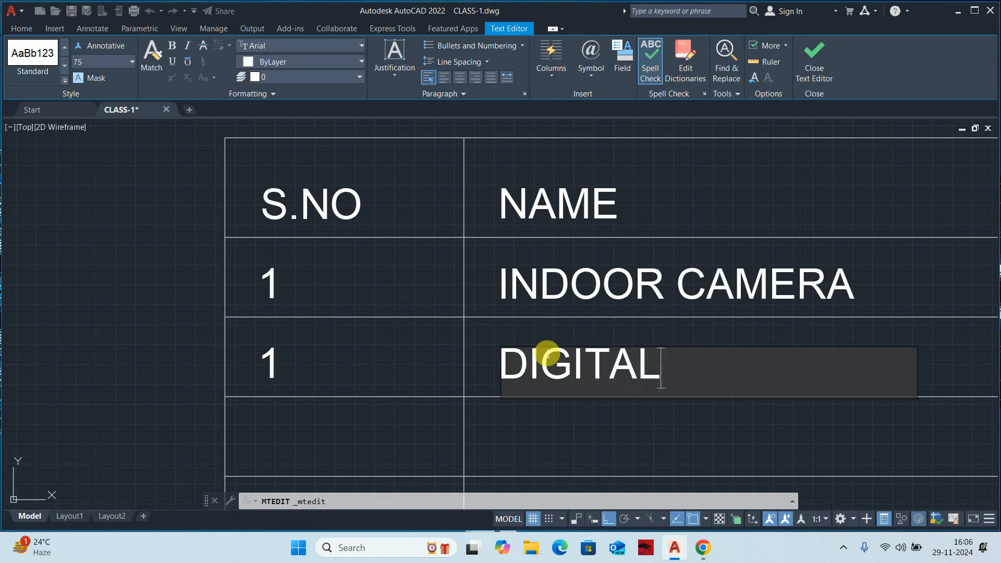
type(" VIDEO ")
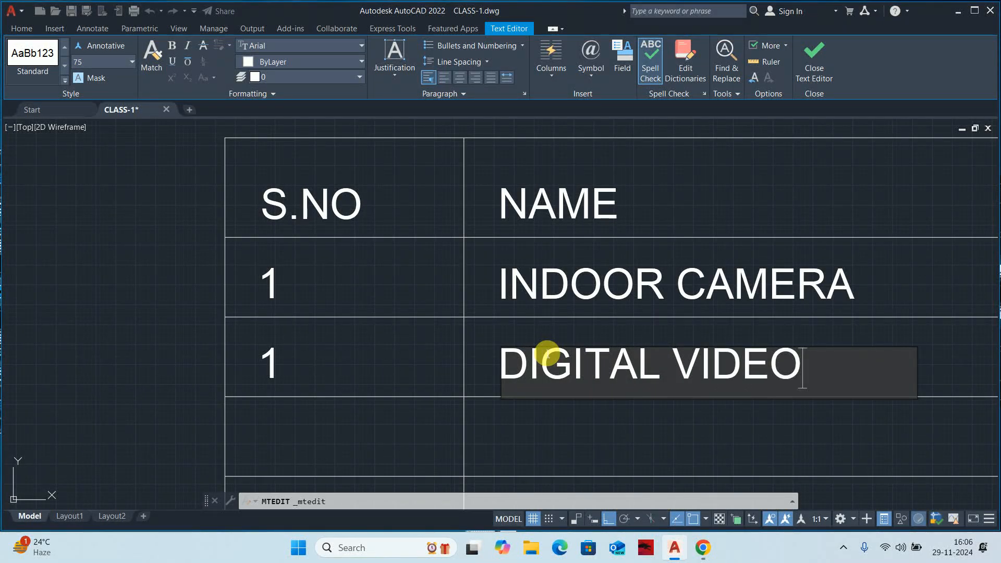
type("RE")
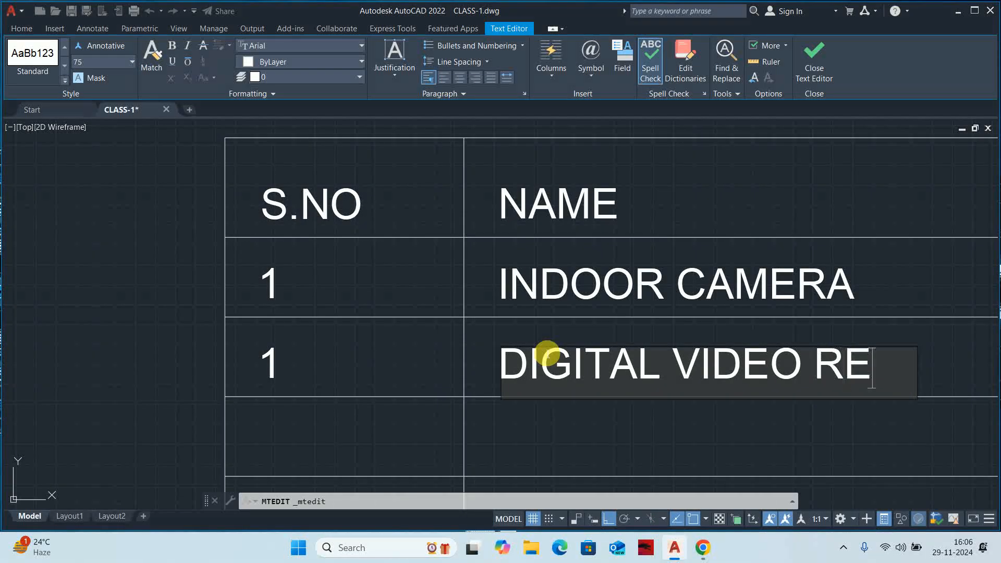
type("CO")
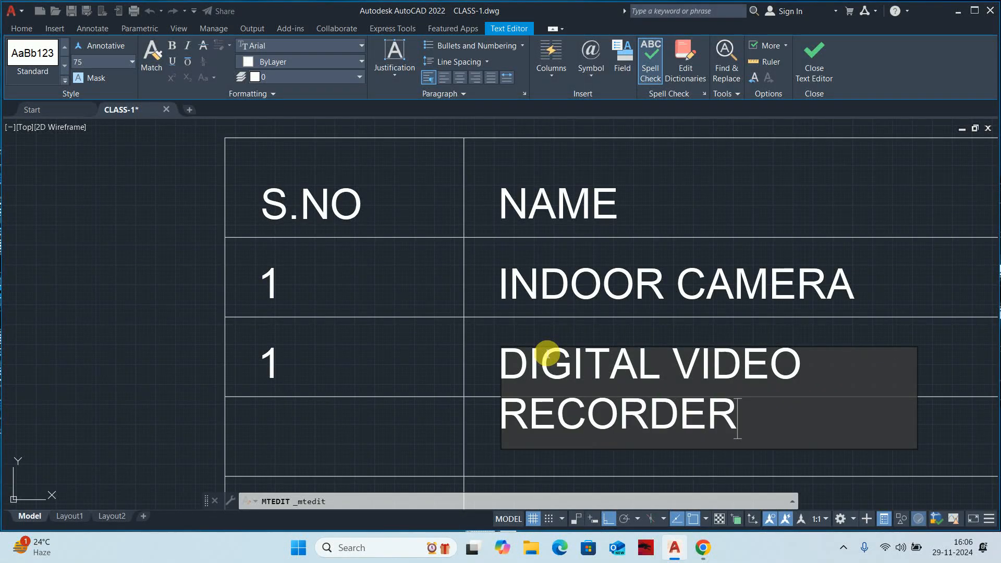
type("RDER")
scroll(552, 367, "down", 5)
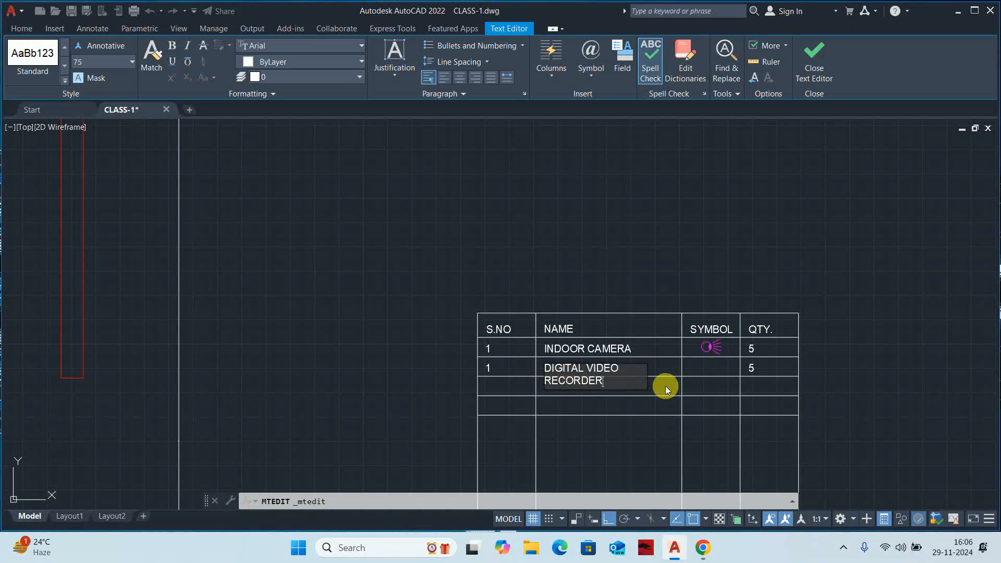
left_click(644, 406)
Widen the DIGITAL VIDEO RECORDER text box to the NAME and SYMBOL divider so the text fits on one line.
left_click(621, 369)
scroll(620, 370, "up", 4)
middle_click_drag(636, 360, 476, 362)
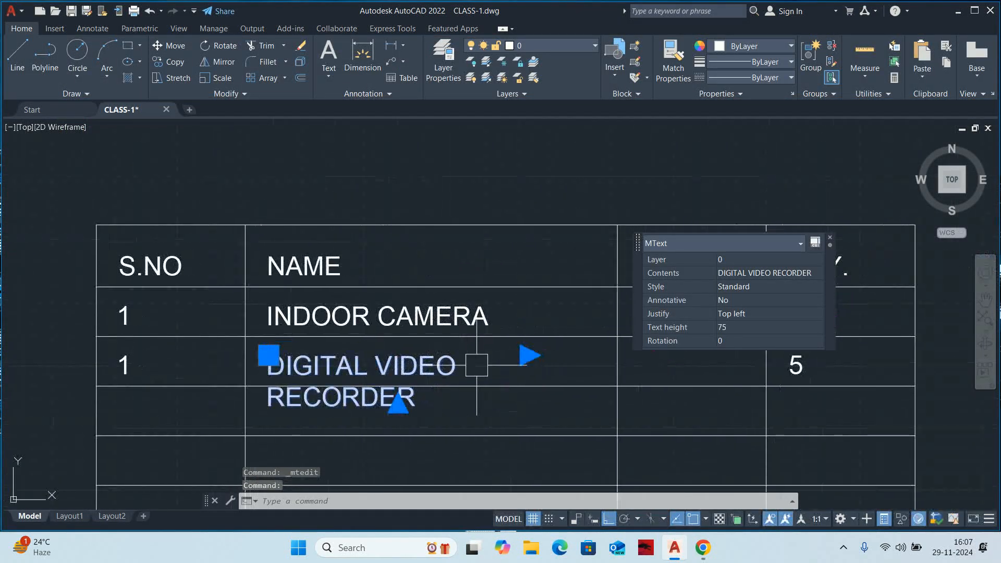
left_click(527, 355)
left_click(617, 357)
key("Escape")
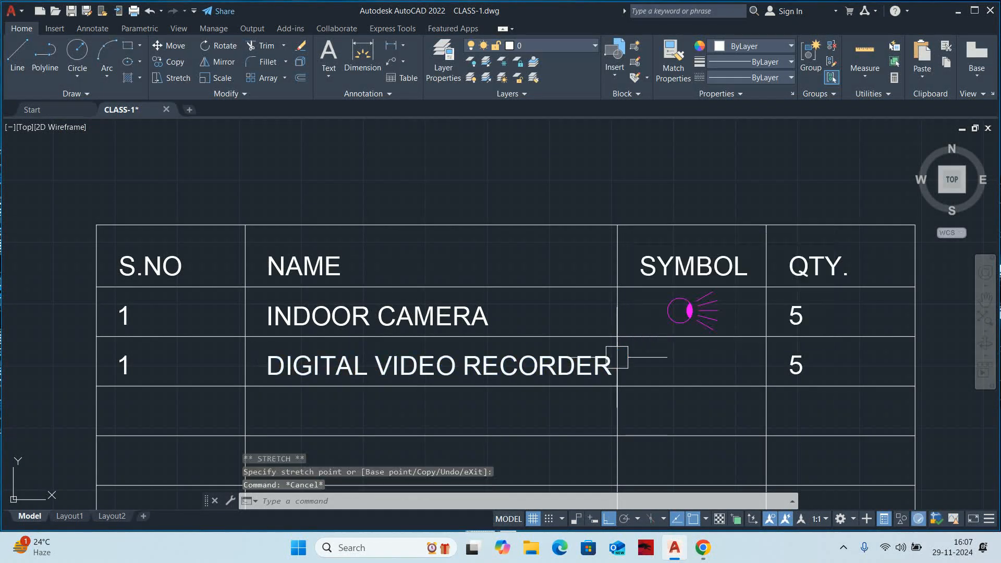
key("Escape")
scroll(617, 357, "down", 4)
key("Escape")
middle_click_drag(617, 357, 538, 363)
scroll(583, 379, "up", 2)
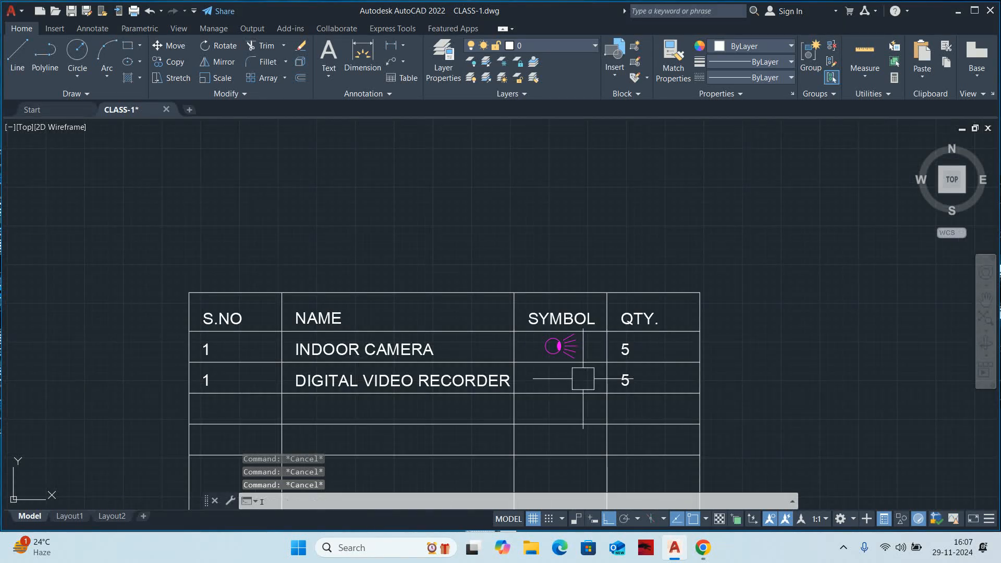
Insert the DVR block with default rotation in the SYMBOL cell of the DIGITAL VIDEO RECORDER row.
type("i")
key("Return")
left_click(777, 191)
scroll(613, 355, "up", 2)
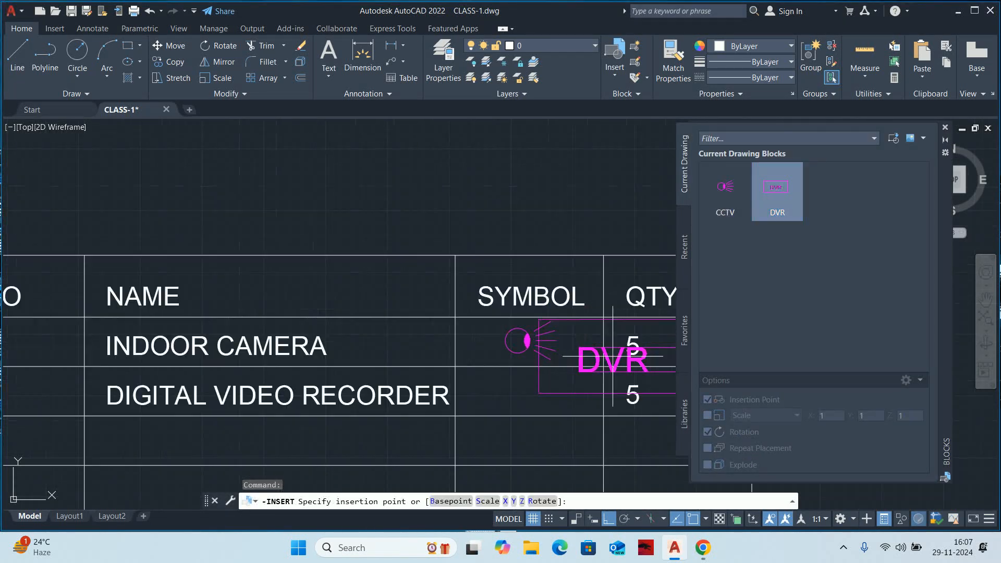
scroll(613, 355, "up", 2)
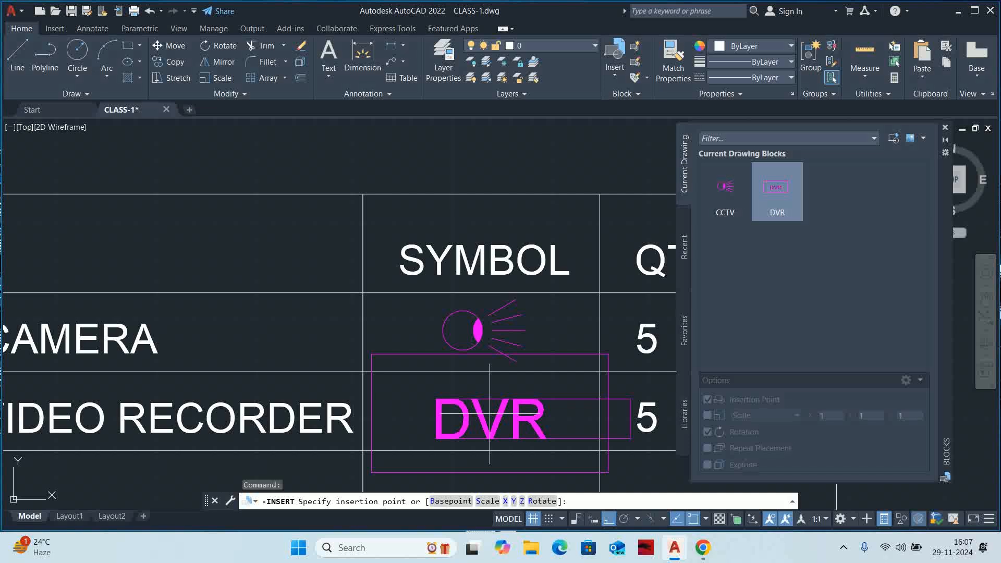
left_click(490, 417)
key("Escape")
key("Escape")
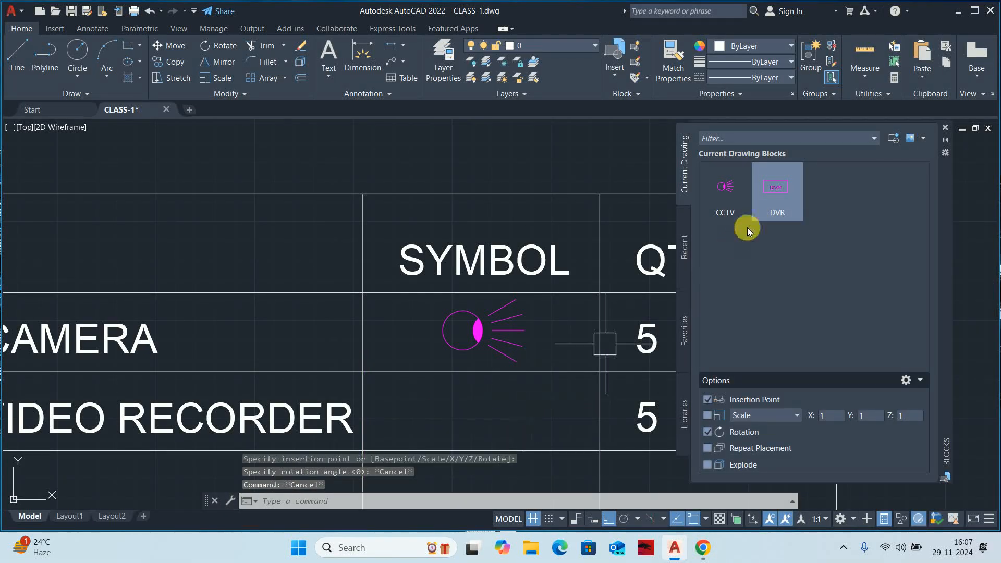
left_click(777, 192)
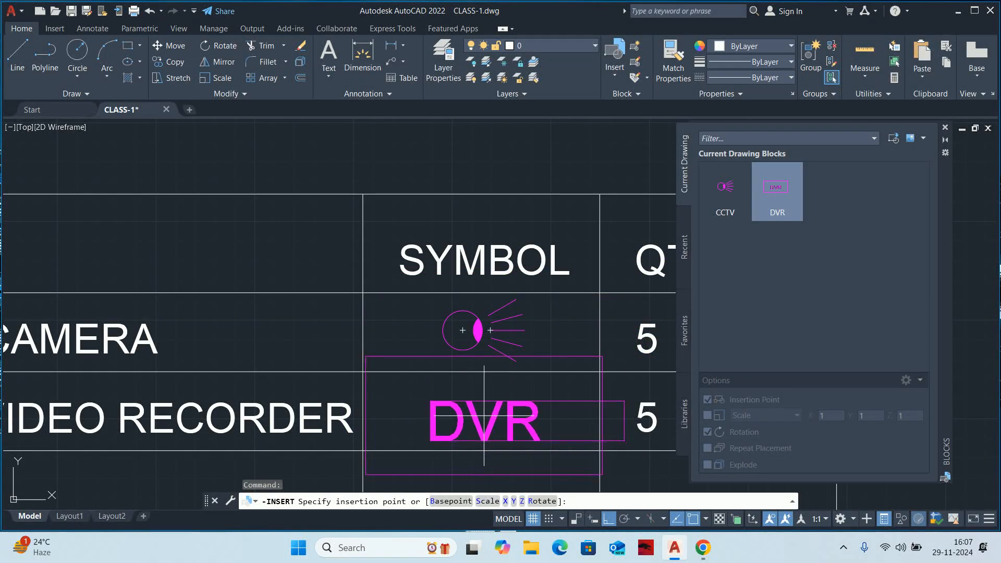
left_click(482, 417)
left_click(513, 415)
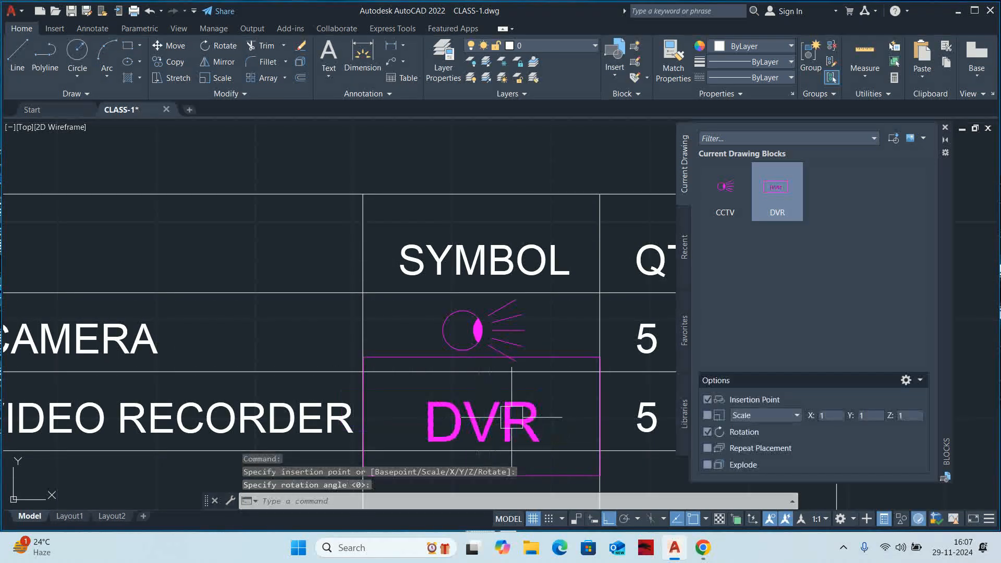
Scale the inserted DVR block by a factor of .5 about its centre so it fits inside the table cell.
type("sc")
key("Return")
left_click(503, 405)
key("Return")
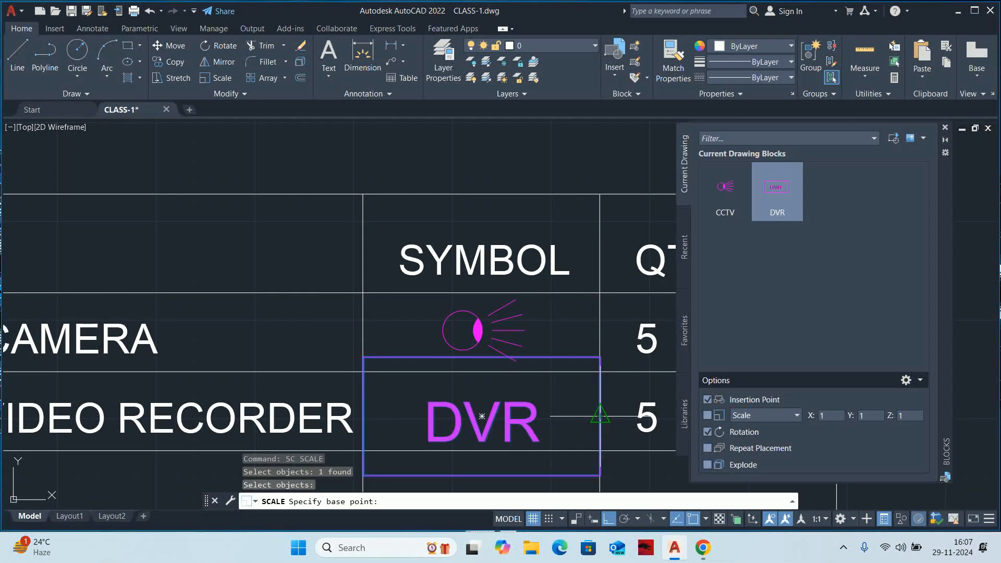
left_click(482, 416)
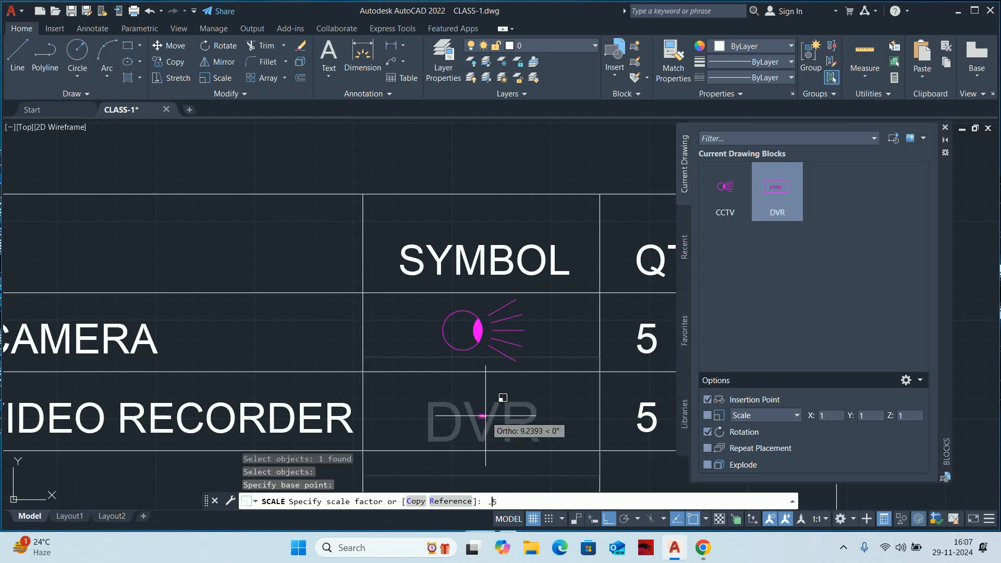
key("Return")
key("Escape")
key("Escape")
scroll(468, 367, "down", 3)
key("Escape")
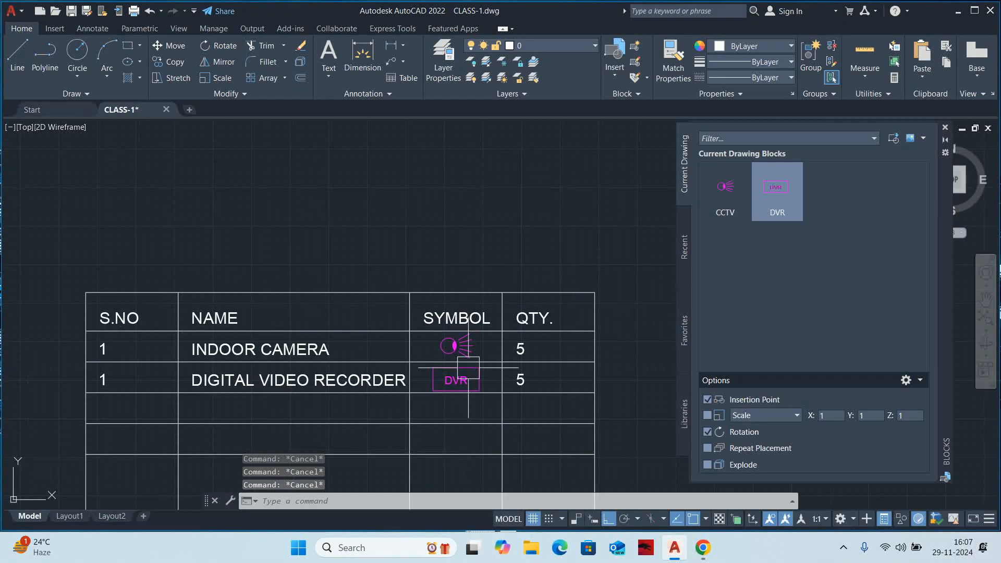
Change the DIGITAL VIDEO RECORDER quantity to 1 and close the Blocks palette.
double_click(520, 379)
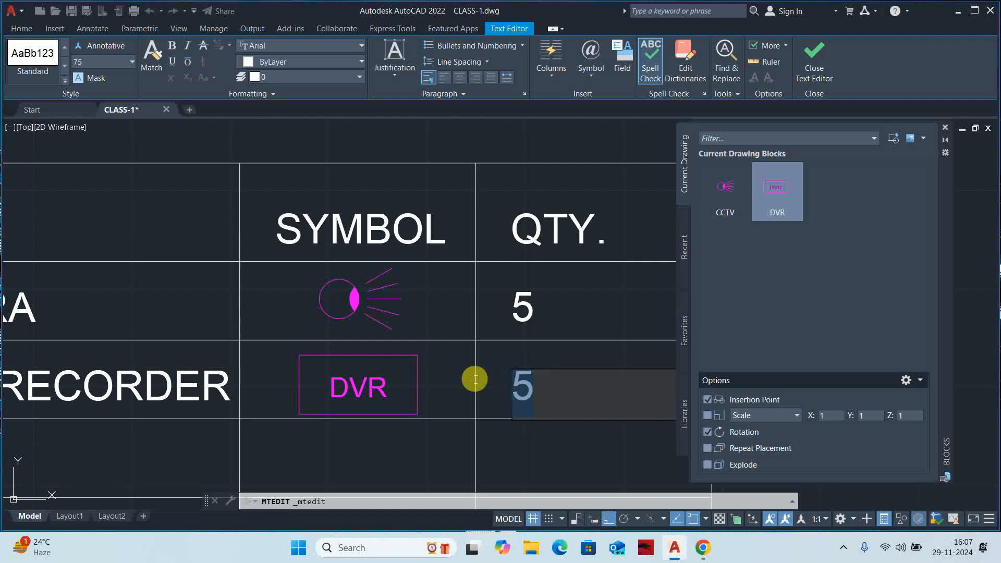
key("Escape")
key("Escape")
middle_click_drag(380, 376, 465, 331)
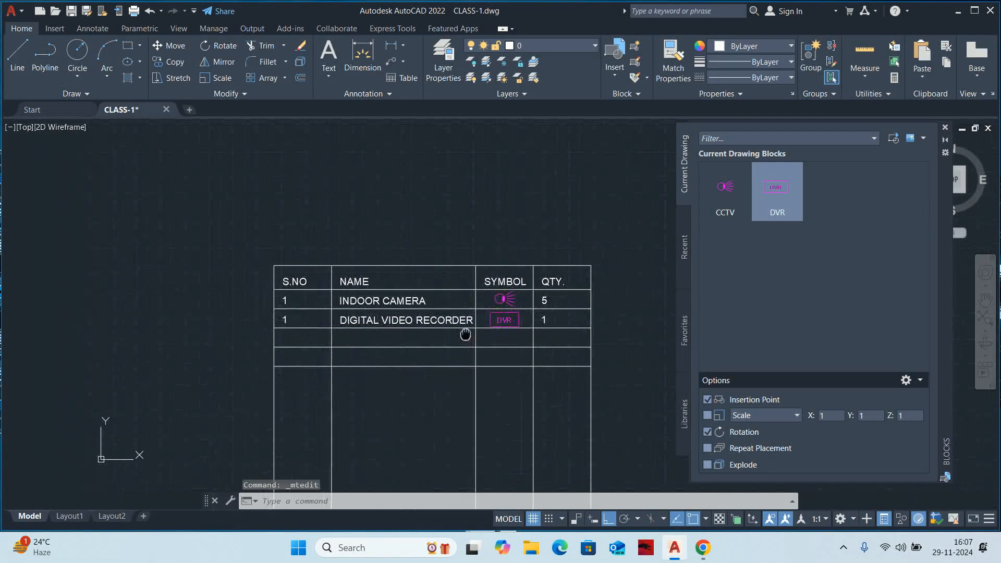
left_click(945, 127)
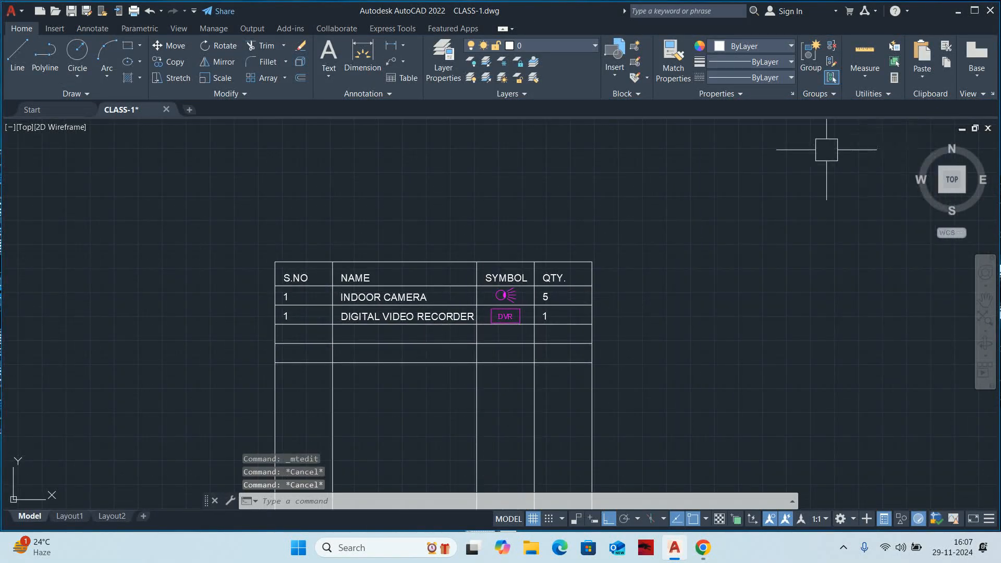
Change the serial number of the DIGITAL VIDEO RECORDER row to 2.
double_click(285, 316)
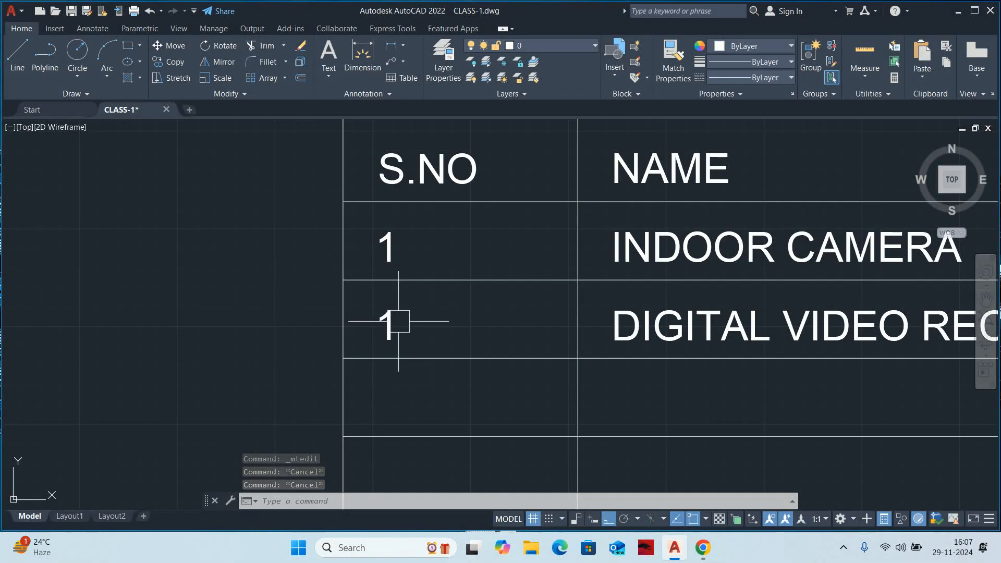
double_click(394, 322)
type("2")
key("Escape")
key("Escape")
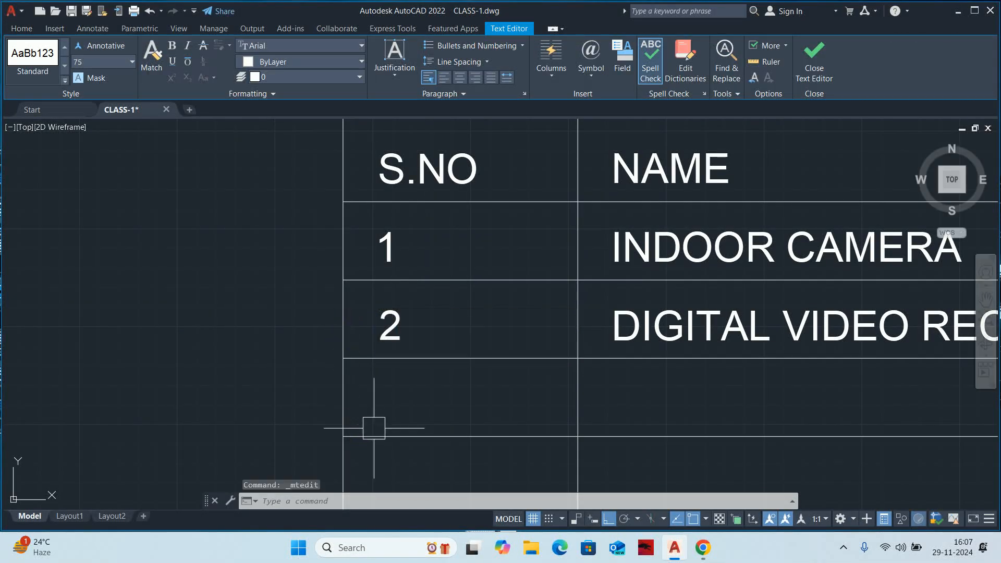
key("Escape")
scroll(391, 365, "up", 4)
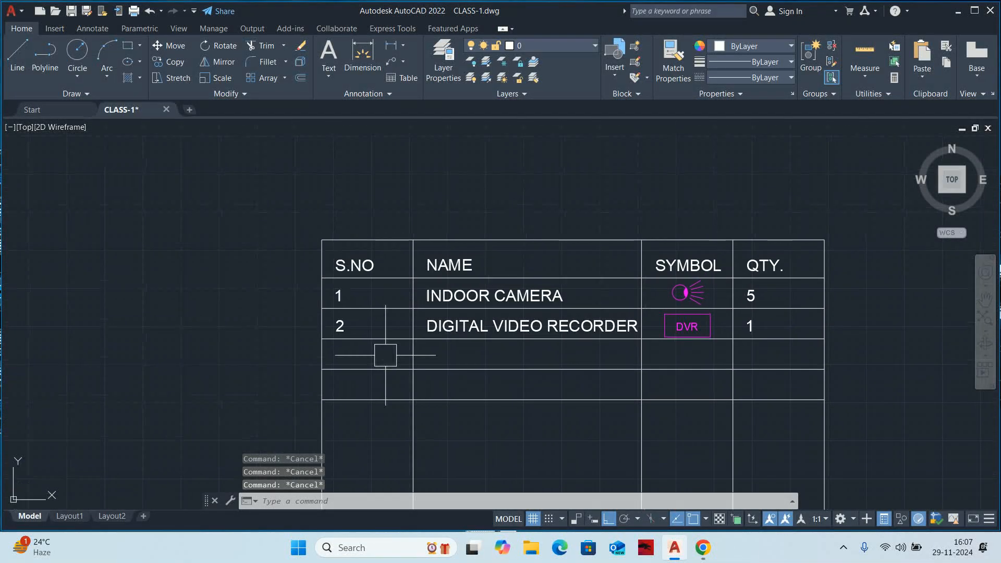
Copy the serial number, name and quantity texts of the DIGITAL VIDEO RECORDER row into the empty row directly below.
type("qo")
key("Return")
left_click(339, 325)
left_click(454, 327)
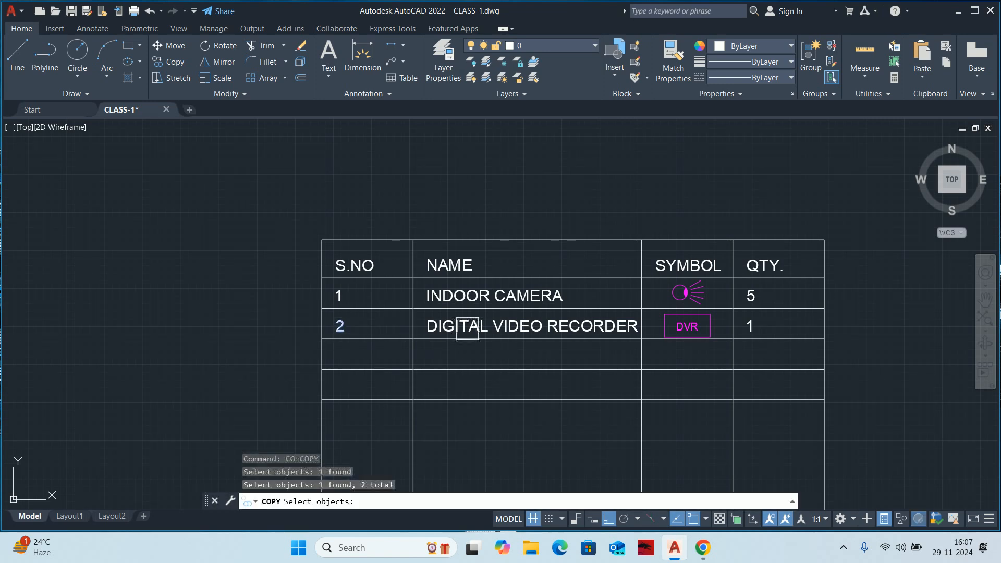
left_click(755, 327)
key("Return")
left_click(749, 325)
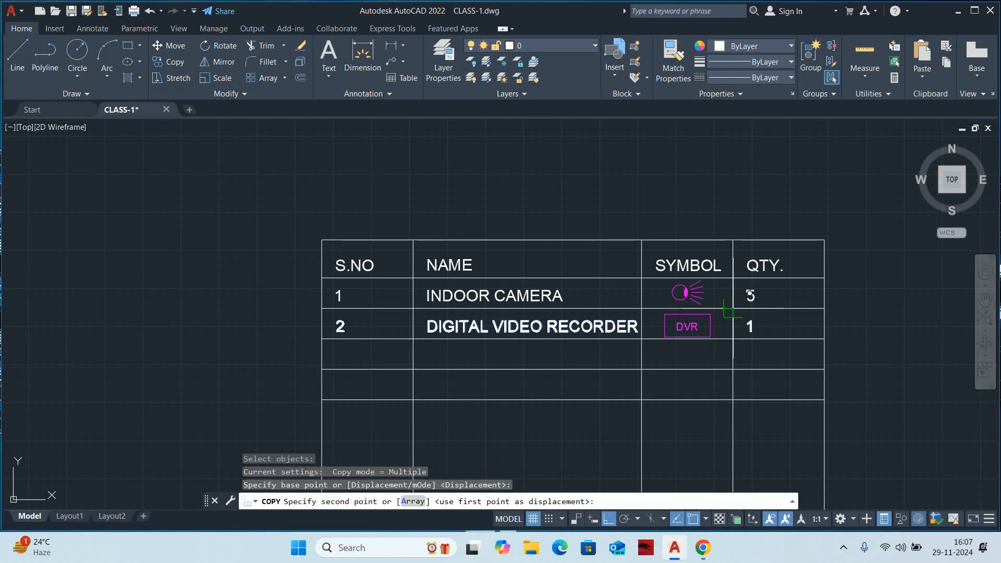
left_click(749, 355)
key("Escape")
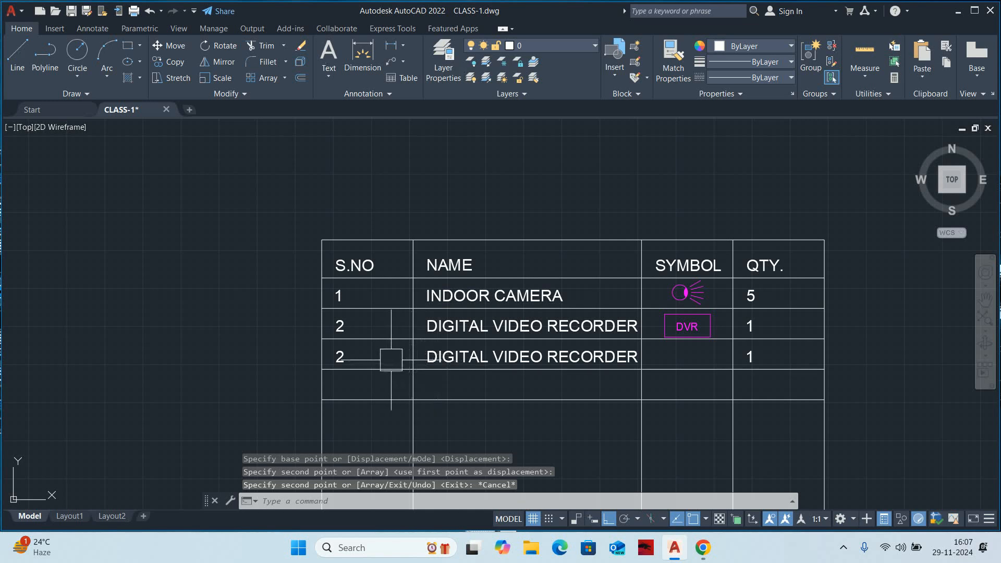
Change the copied serial number in the third device row to 3.
left_click(339, 357)
double_click(340, 357)
type("3")
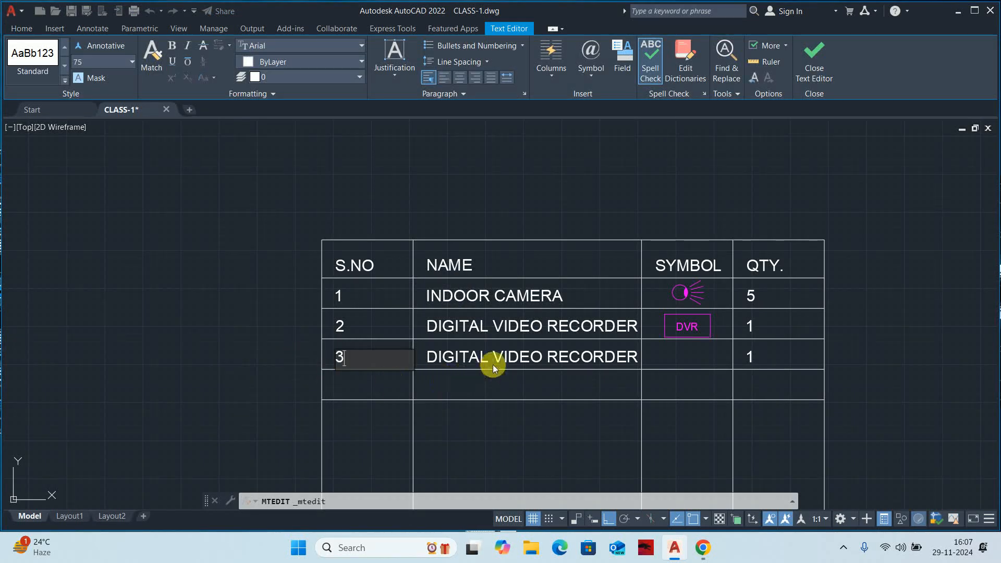
left_click(489, 360)
Replace the copied name in the third device row with CO AXIAL FRLS CABLE.
left_click(490, 359)
double_click(491, 359)
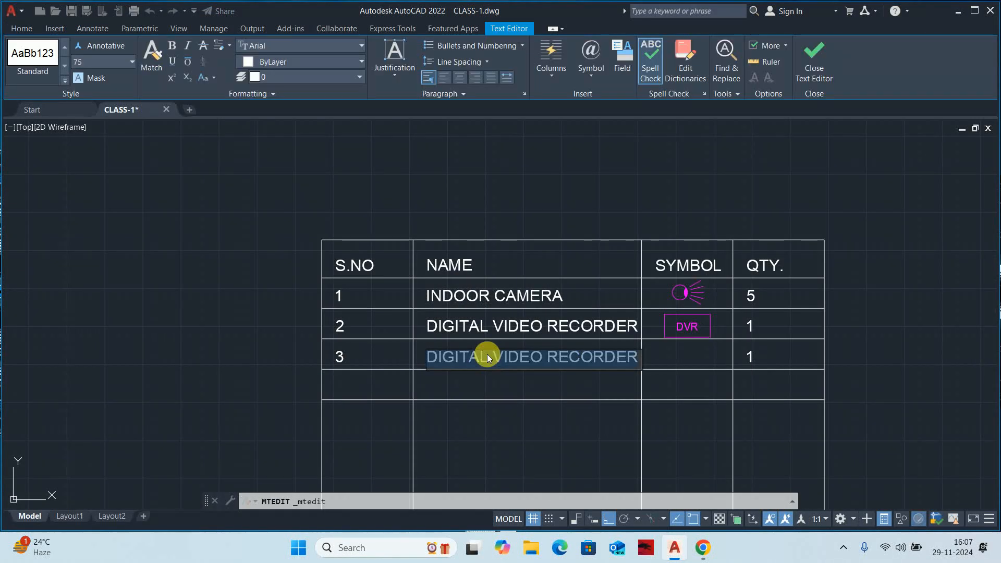
type("CO AXIAL FRLS CABLE")
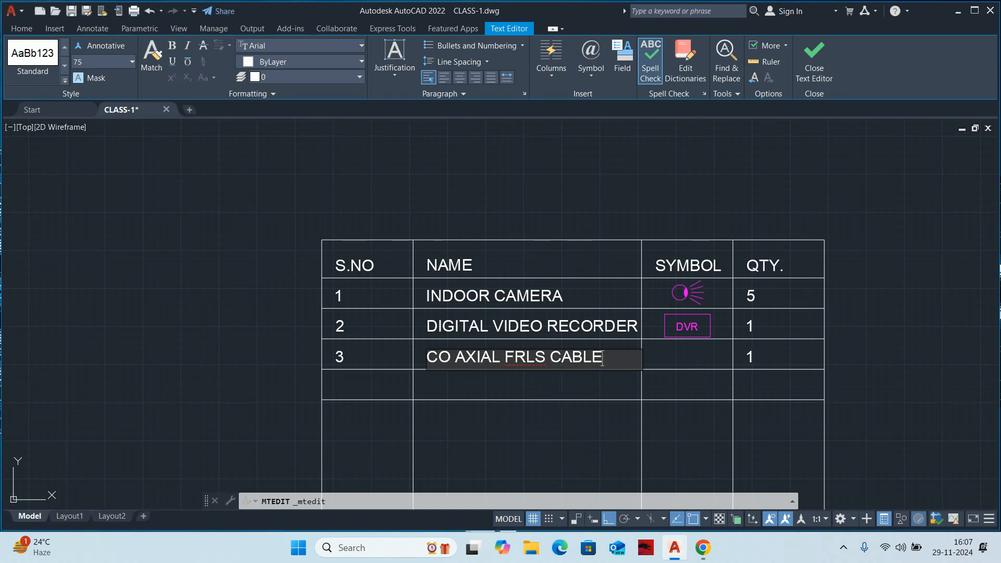
key("Escape")
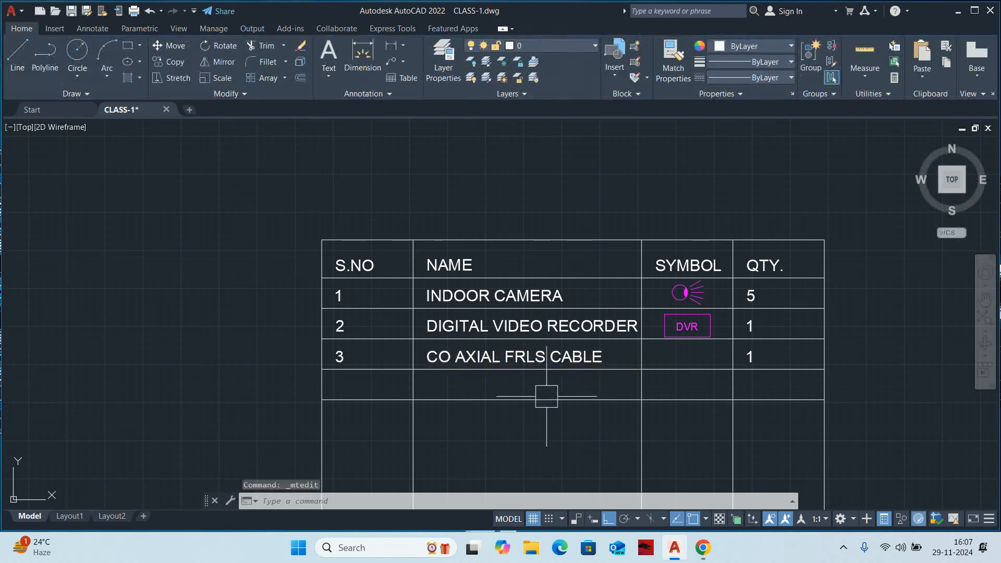
scroll(543, 396, "down", 2)
key("Escape")
Draw a short horizontal polyline in the SYMBOL cell of the CO AXIAL FRLS CABLE row.
scroll(496, 390, "up", 3)
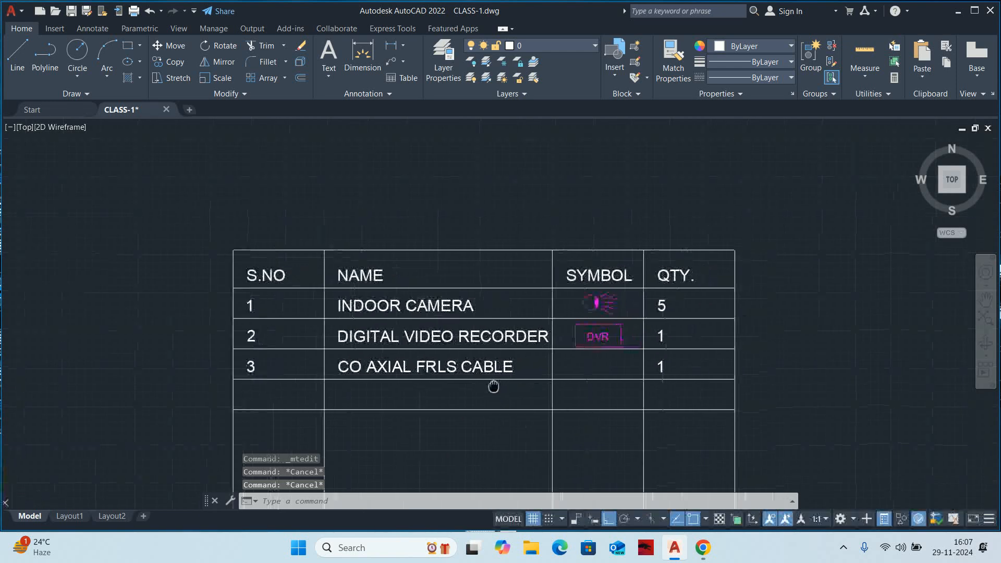
type("L")
key("Return")
scroll(573, 367, "up", 6)
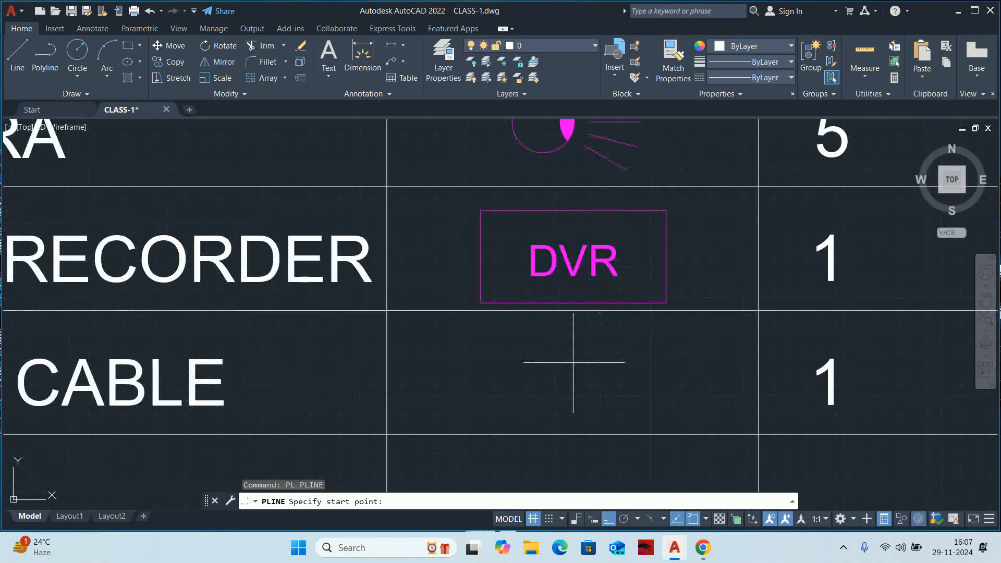
left_click(459, 373)
key("Escape")
key("Escape")
scroll(711, 365, "down", 8)
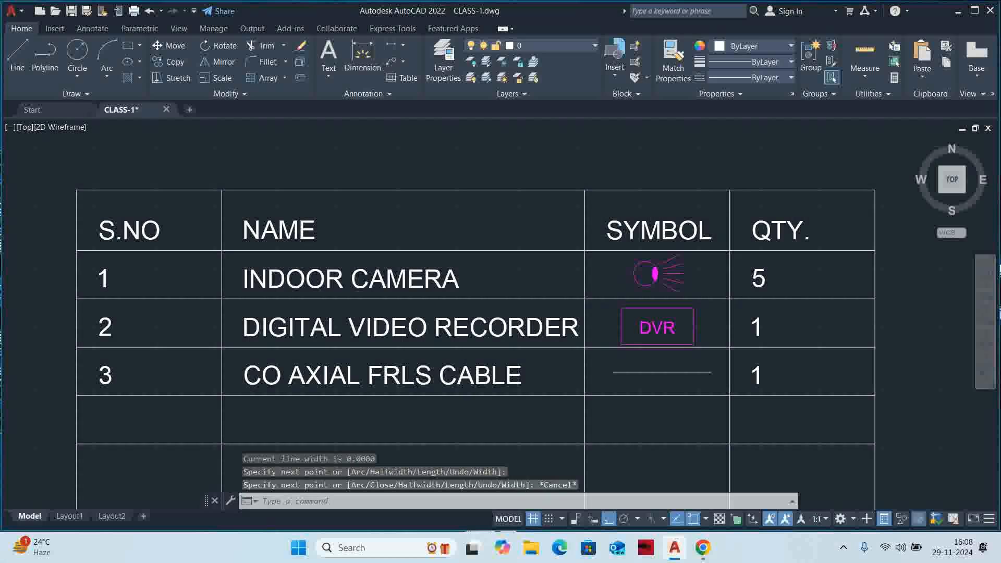
Draw a short L-shaped multiline in the CAMERACABLE style in the empty space above the legend table.
scroll(670, 374, "up", 6)
scroll(536, 394, "down", 1)
type("ML")
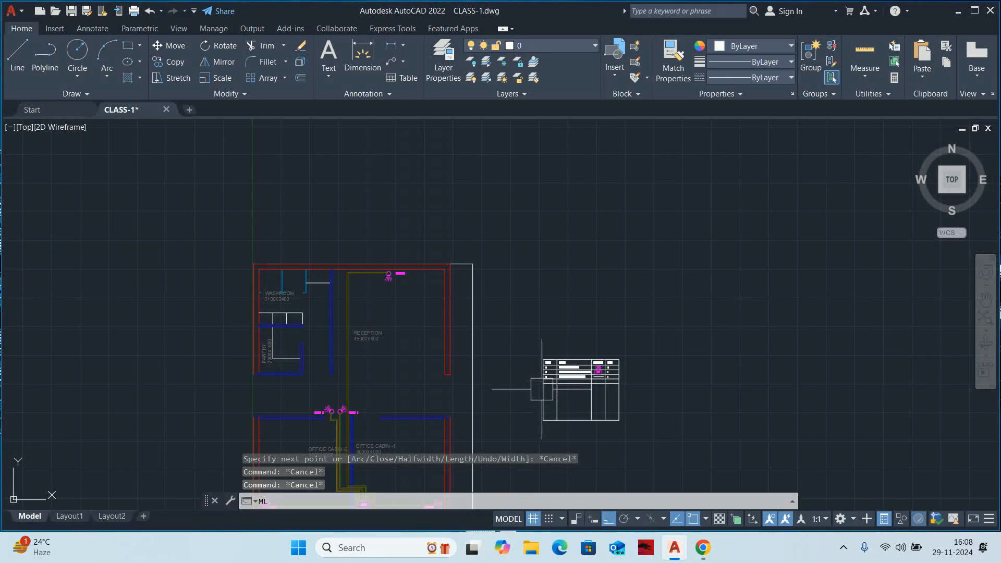
key("Return")
scroll(542, 389, "up", 4)
left_click(509, 327)
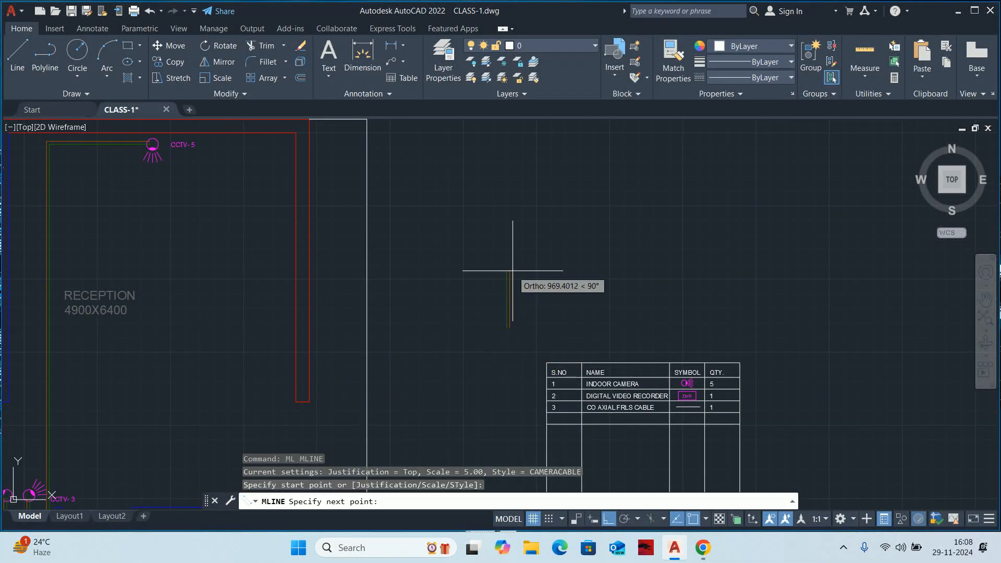
left_click(515, 272)
key("Escape")
key("Escape")
scroll(580, 281, "up", 4)
Explode the L-shaped CAMERACABLE multiline above the table into separate lines.
type("x")
key("Return")
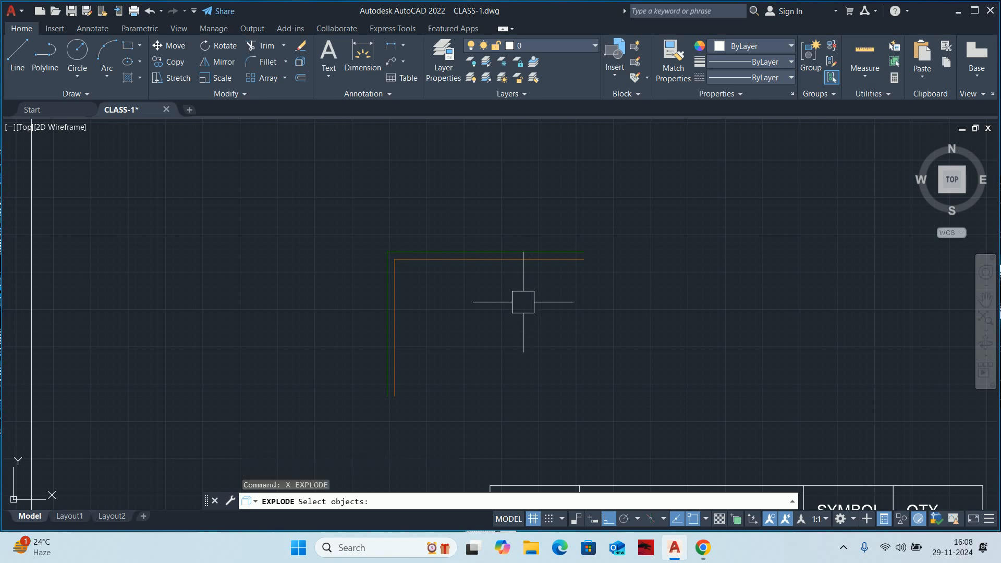
left_click(518, 290)
left_click(451, 232)
key("Return")
key("Escape")
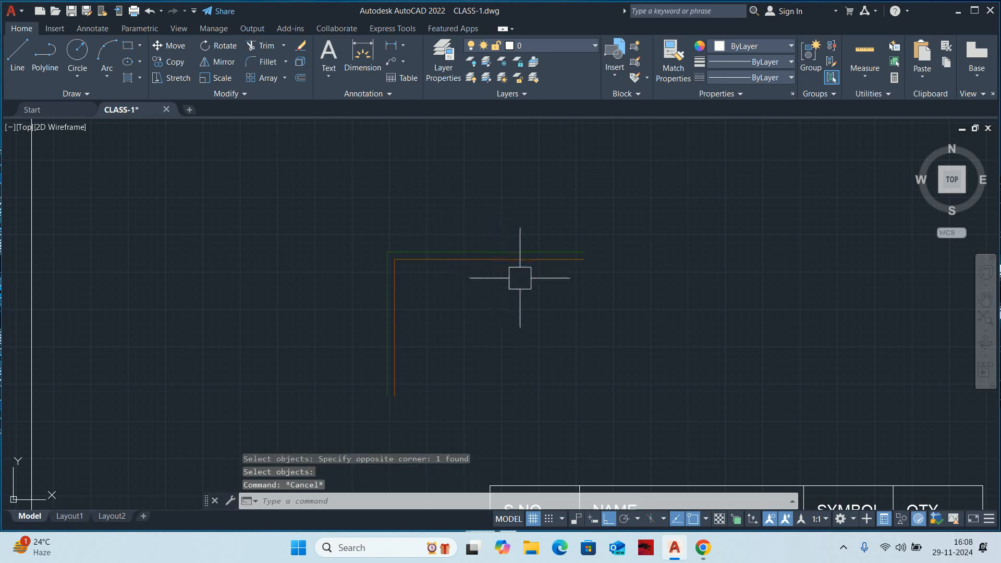
Match the properties of the exploded orange cable line onto the polyline in the CO AXIAL FRLS CABLE symbol cell.
key("Escape")
type("ma")
key("Return")
left_click(521, 263)
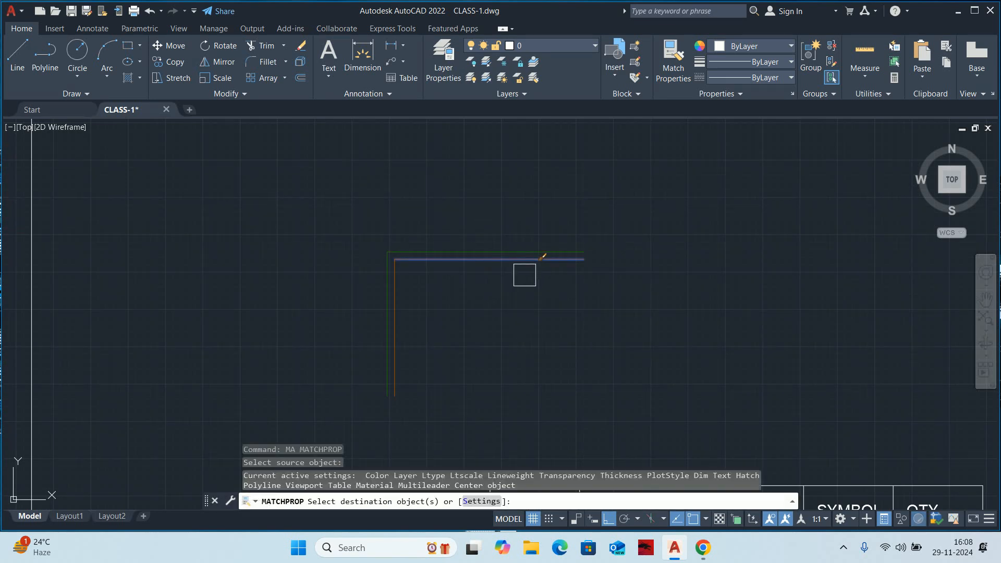
scroll(522, 272, "down", 2)
middle_click_drag(523, 272, 464, 278)
scroll(589, 433, "up", 4)
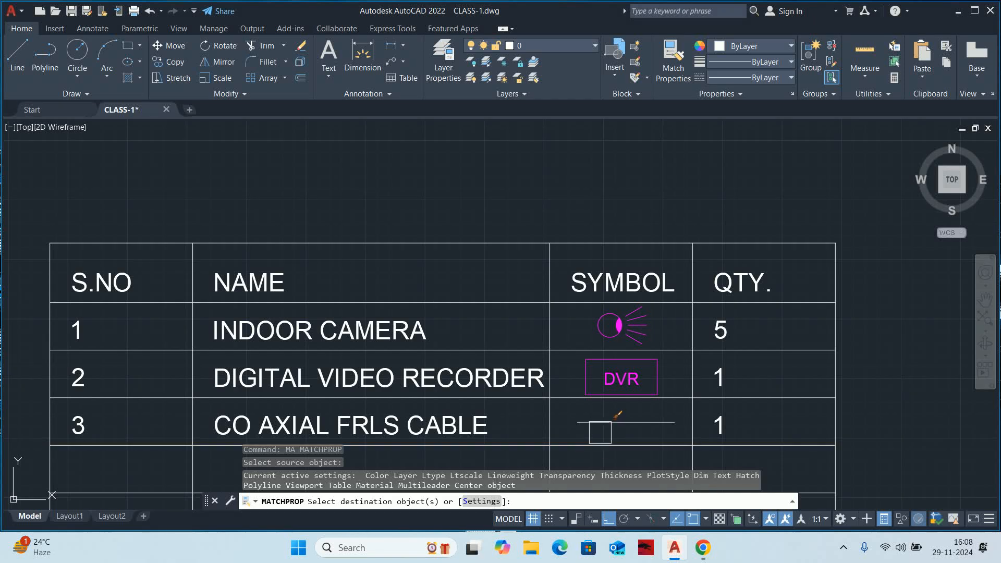
left_click(601, 423)
key("Return")
key("Escape")
Set the global width of the orange polyline in the CO AXIAL FRLS CABLE symbol cell to 10.
scroll(601, 426, "up", 3)
left_click(608, 417)
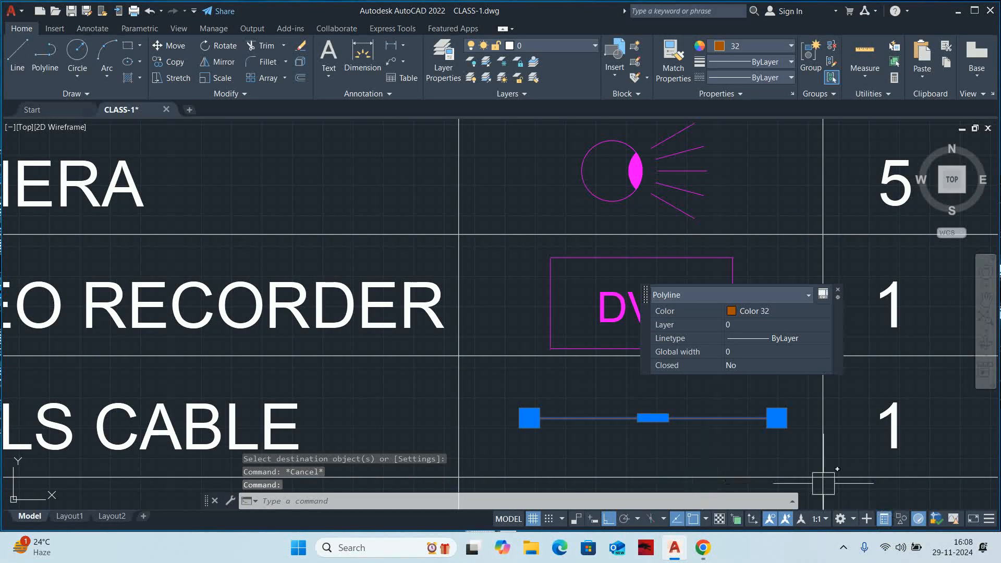
left_click(736, 350)
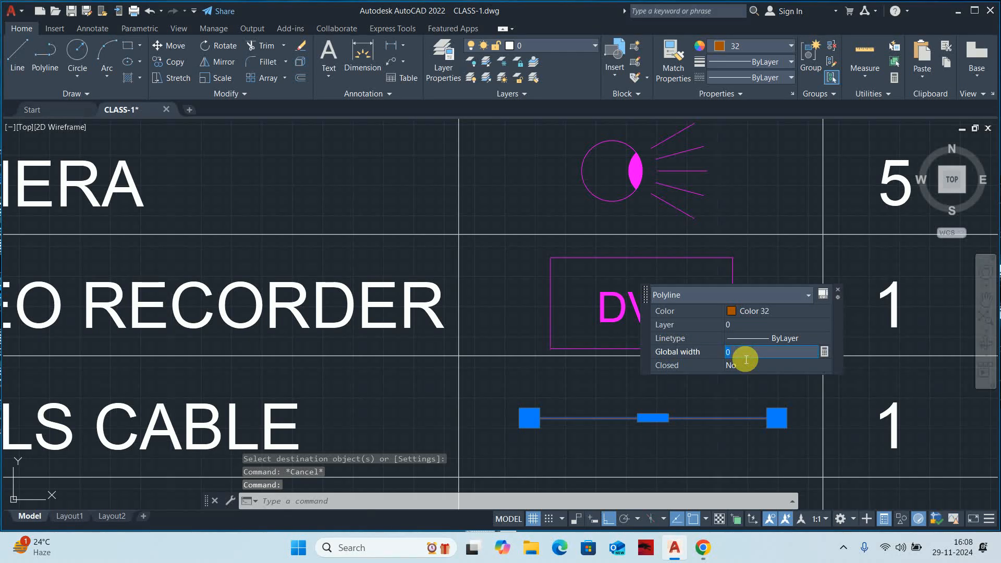
type("5")
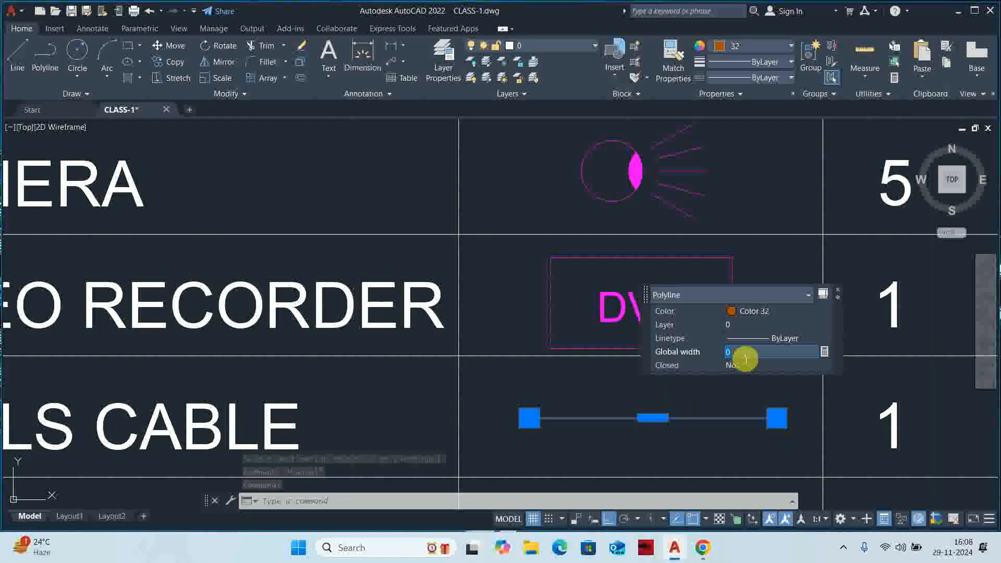
key("Return")
left_click(741, 355)
type("10")
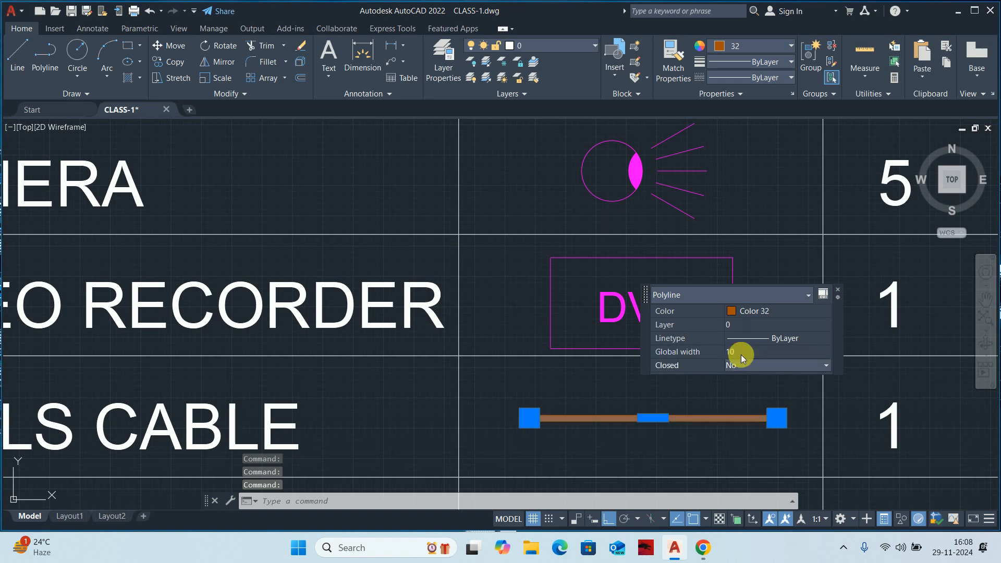
key("Return")
key("Escape")
scroll(677, 365, "down", 4)
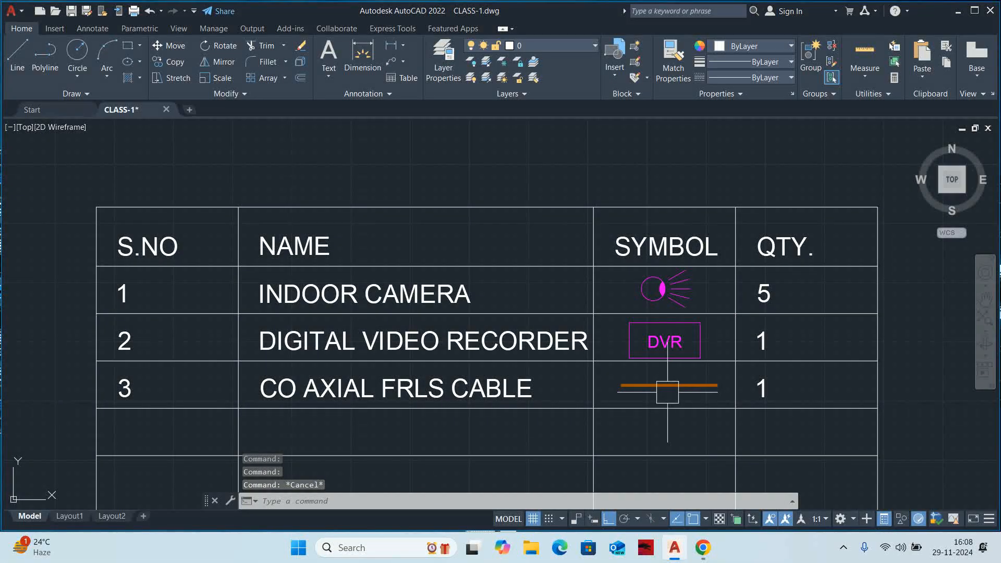
Trim the outer and column lines that extend below the empty fourth row of the legend table.
middle_click_drag(666, 380, 709, 384)
key("Escape")
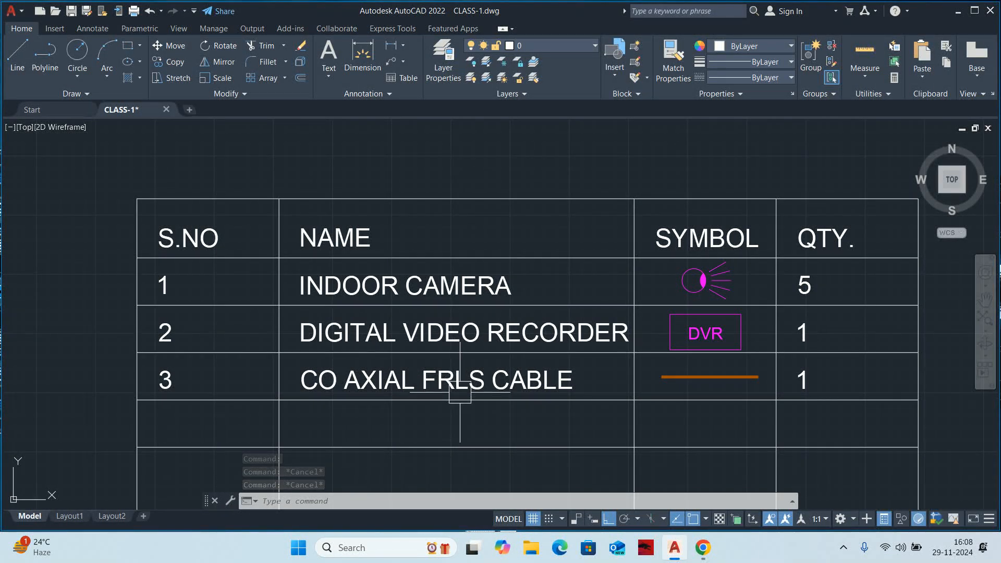
scroll(460, 391, "down", 4)
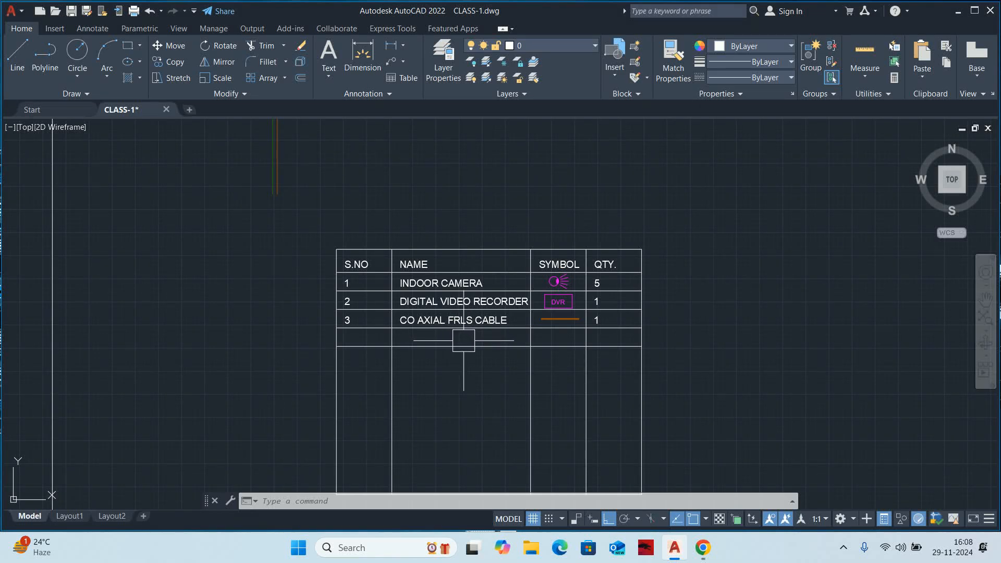
type("tr")
key("Return")
scroll(445, 344, "up", 2)
left_click(280, 368)
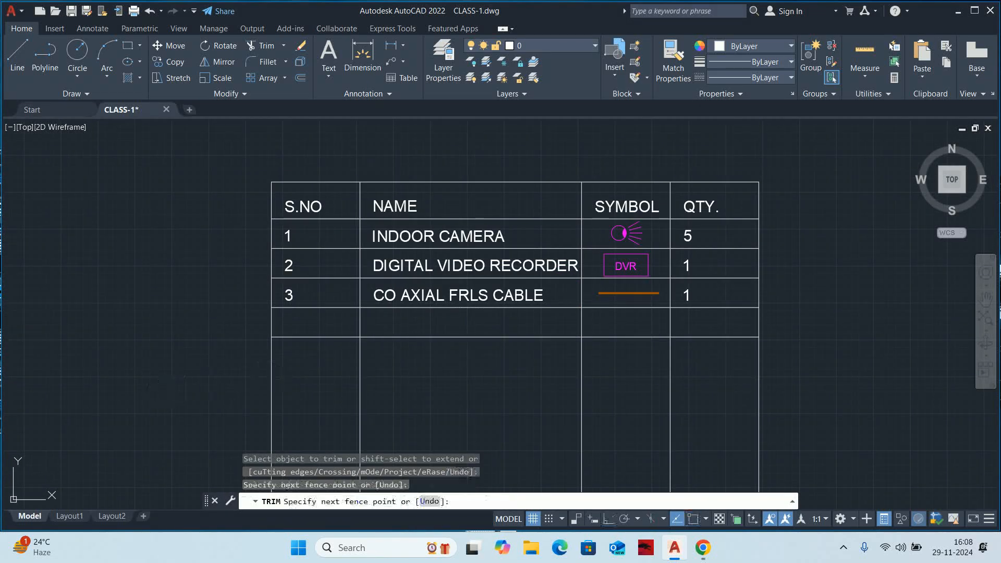
left_click(833, 386)
key("Return")
scroll(683, 406, "down", 2)
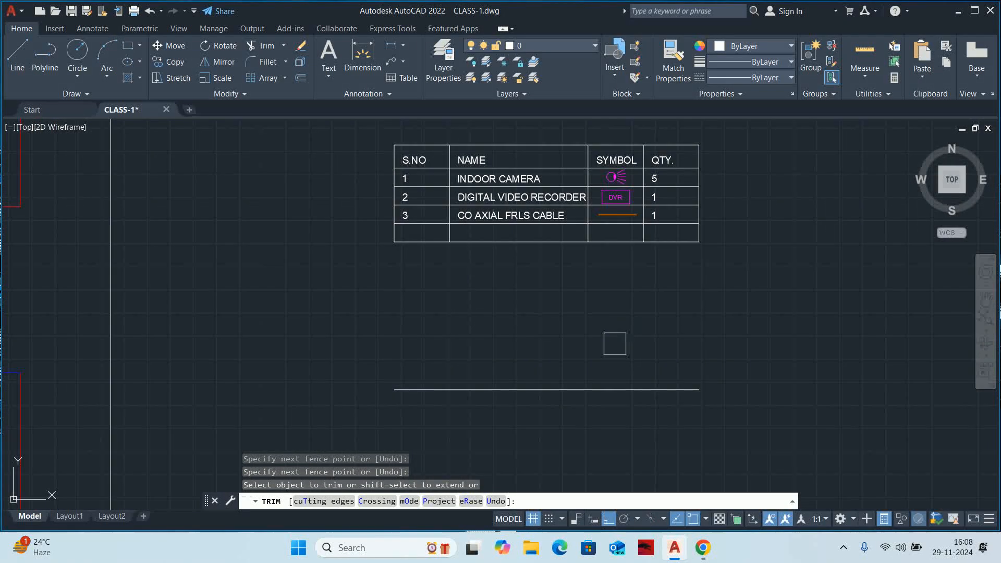
Remove the leftover horizontal line below the shortened legend table.
left_click(615, 343)
left_click(530, 397)
key("Return")
key("Escape")
scroll(576, 308, "down", 3)
key("Escape")
scroll(567, 287, "up", 5)
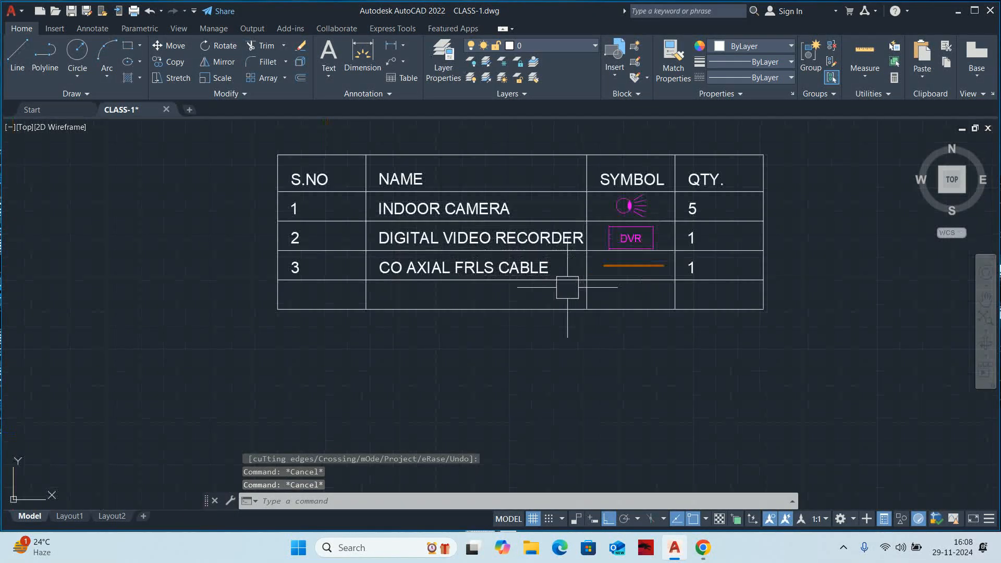
Stretch the right edge of the legend table inward by about 234 units to narrow the QTY. column.
middle_click_drag(567, 287, 561, 362)
type("s")
key("Return")
left_click(796, 418)
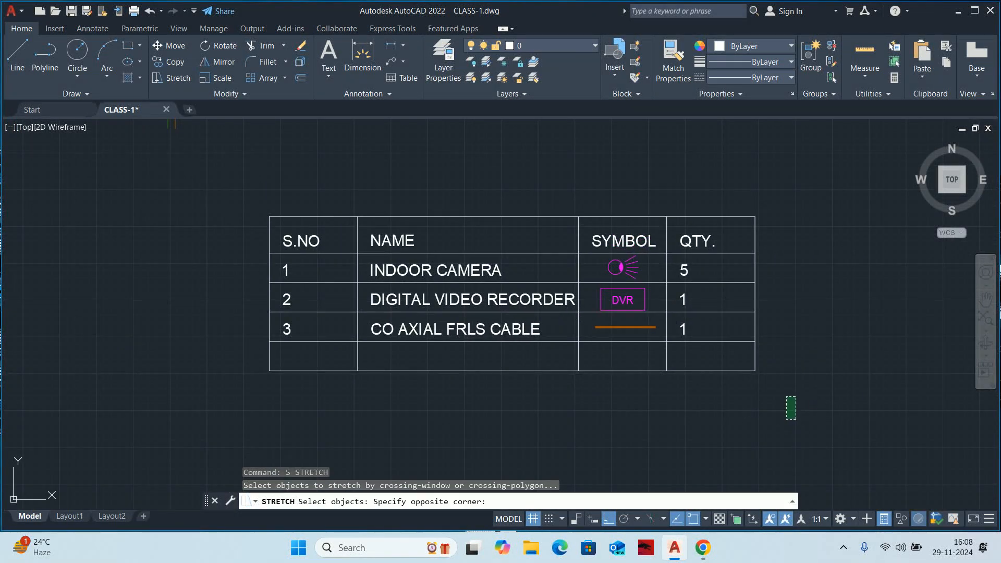
left_click(729, 196)
key("Return")
left_click(717, 162)
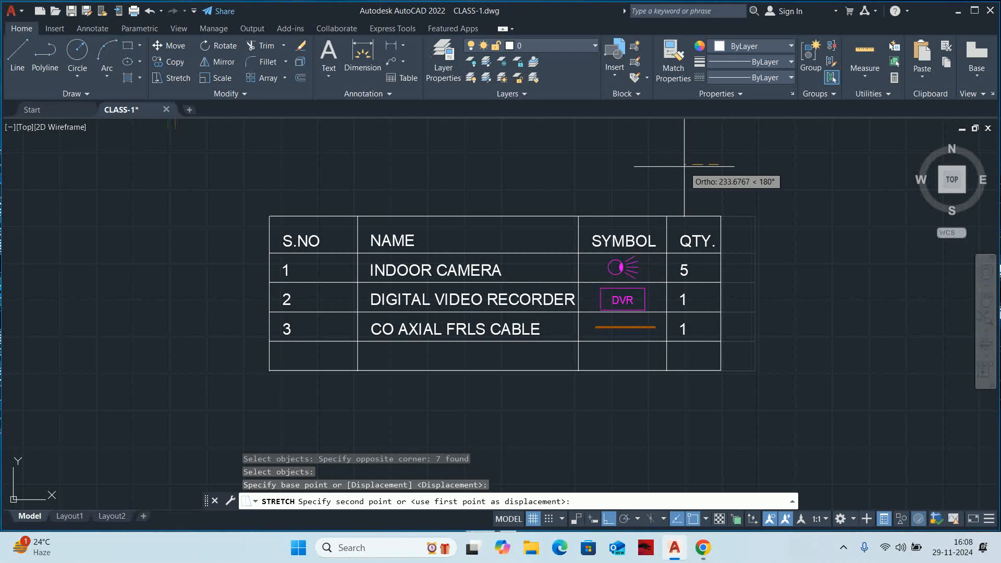
key("Escape")
Stretch the NAME, SYMBOL and QTY. columns with their contents to the left to narrow the S.NO column.
key("Return")
left_click(833, 421)
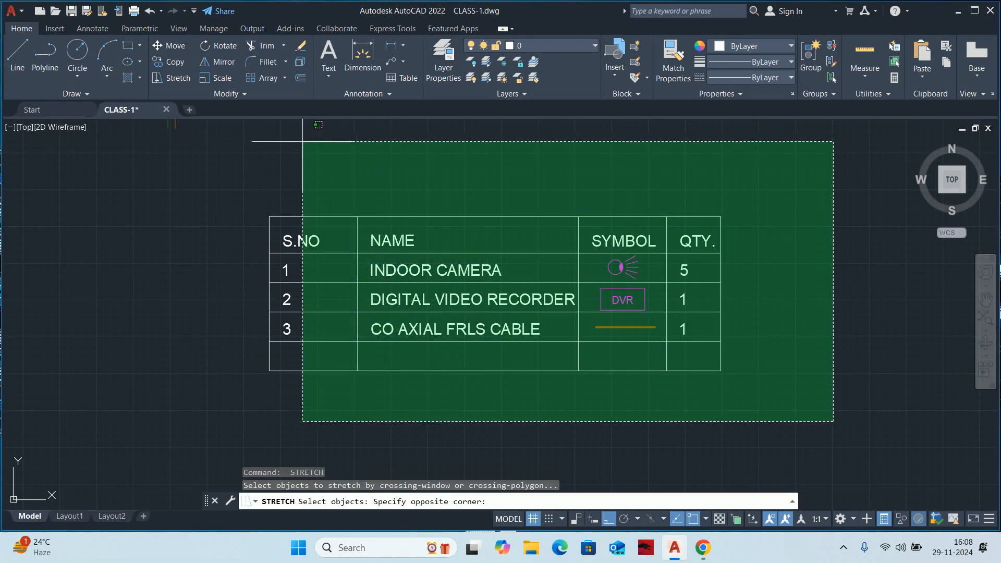
left_click(303, 141)
key("Return")
left_click(357, 134)
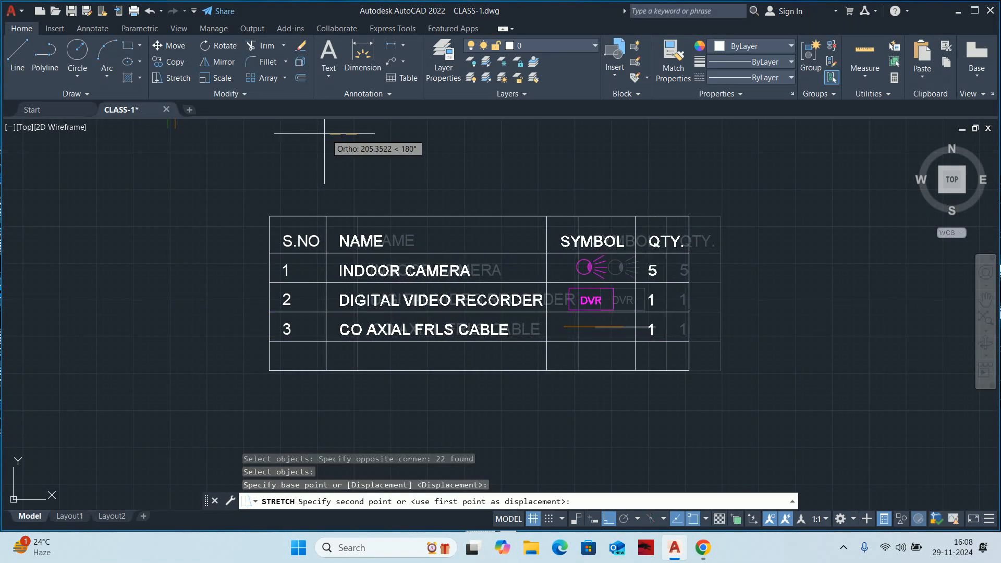
key("Escape")
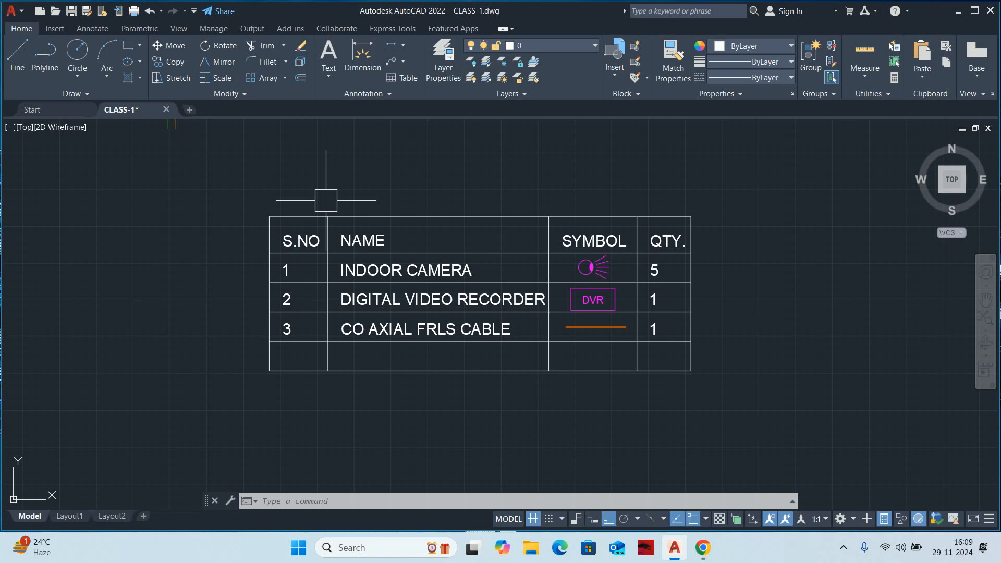
Move the S.NO header text slightly left so it sits centred in its column.
key("Return")
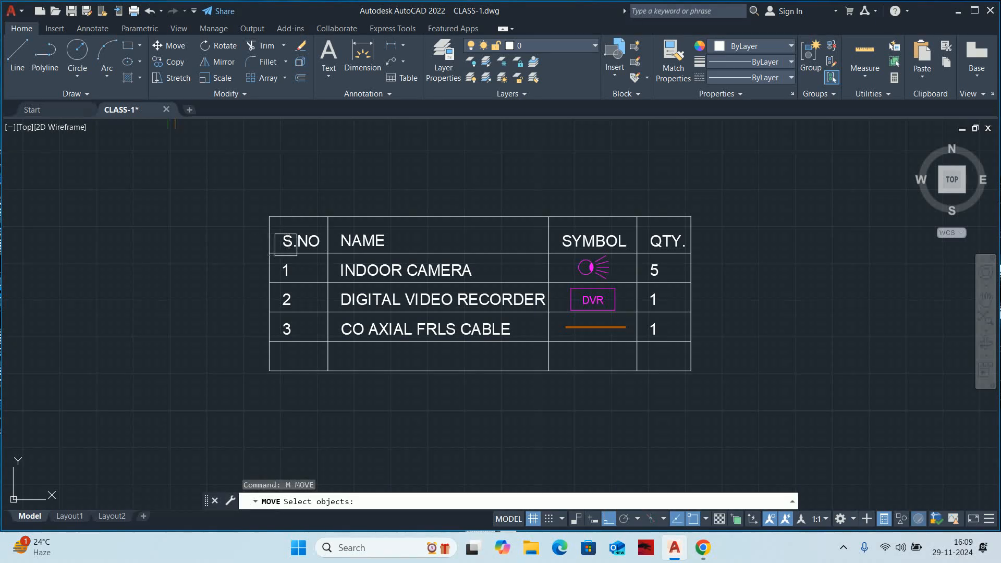
scroll(286, 244, "up", 4)
left_click(259, 237)
key("Return")
left_click(154, 260)
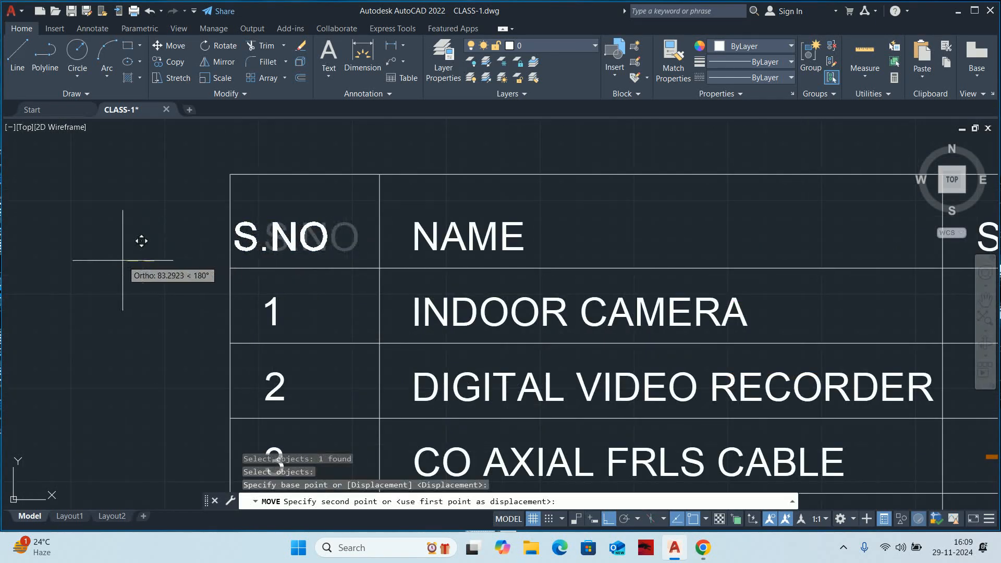
key("Escape")
key("Escape")
scroll(134, 261, "down", 4)
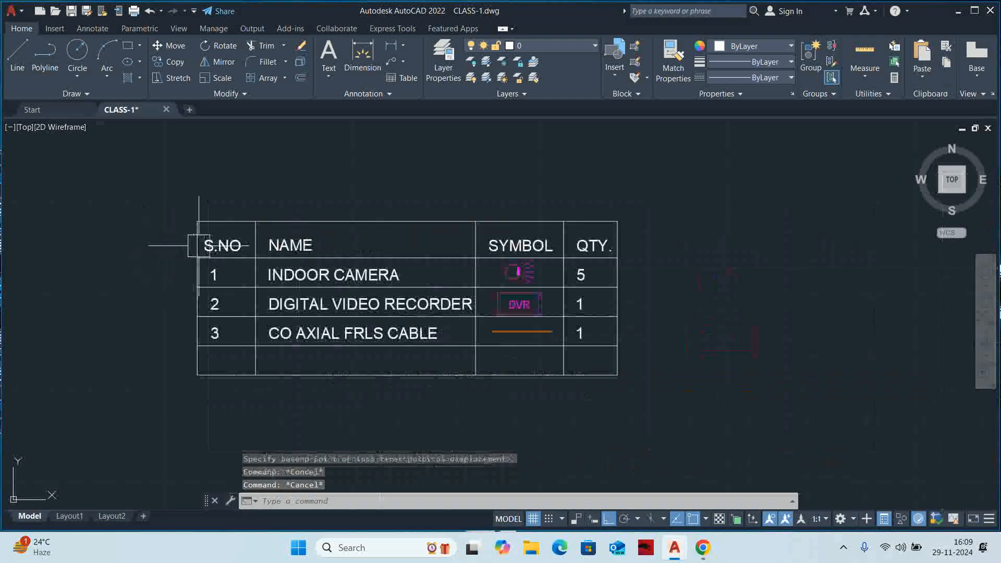
scroll(198, 245, "down", 2)
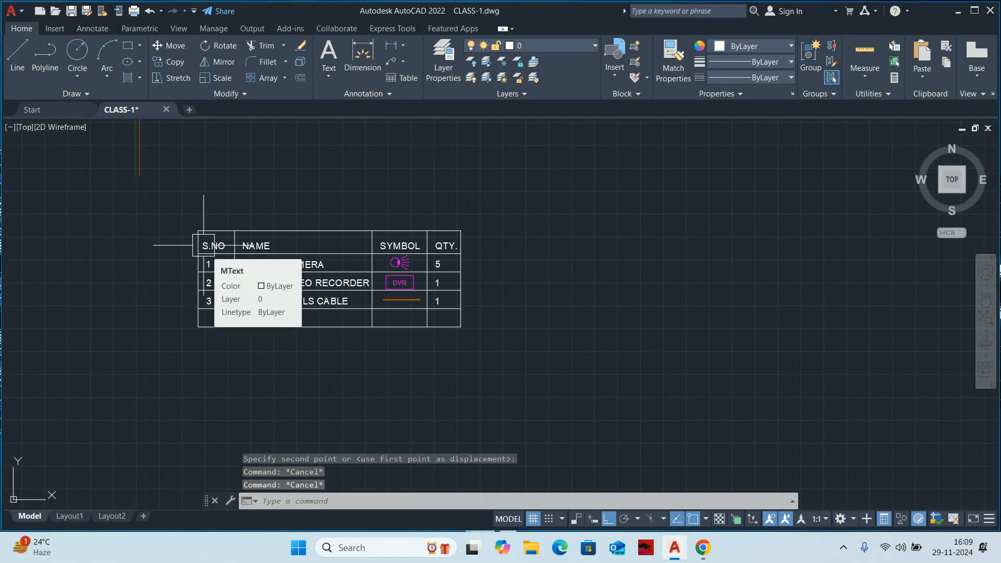
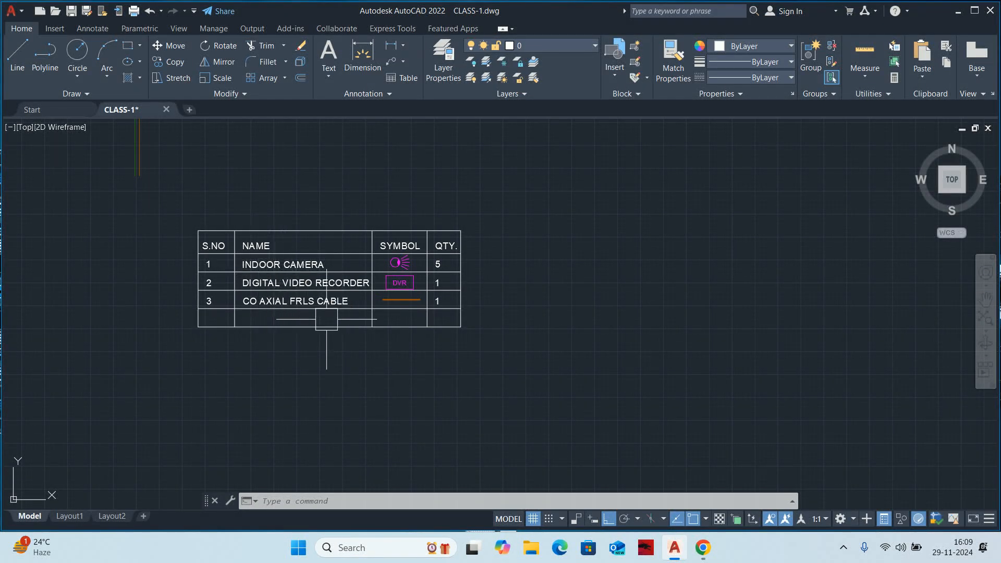
Copy the CO AXIAL FRLS CABLE row's number, name, orange line and quantity into the empty row directly below.
key("Escape")
key("Escape")
key("Escape")
middle_click_drag(418, 306, 521, 230)
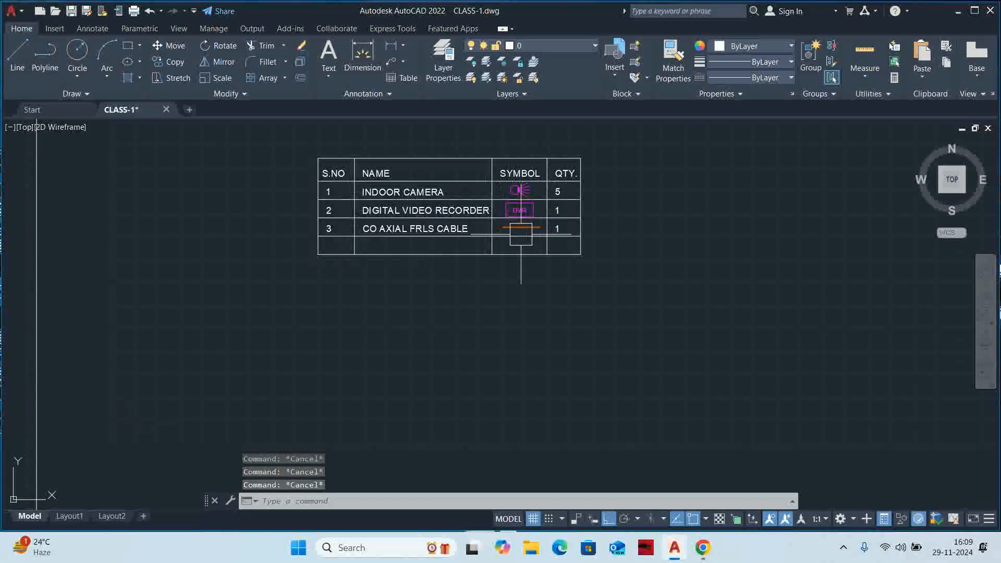
type("CO")
key("Return")
scroll(324, 224, "up", 4)
left_click(333, 233)
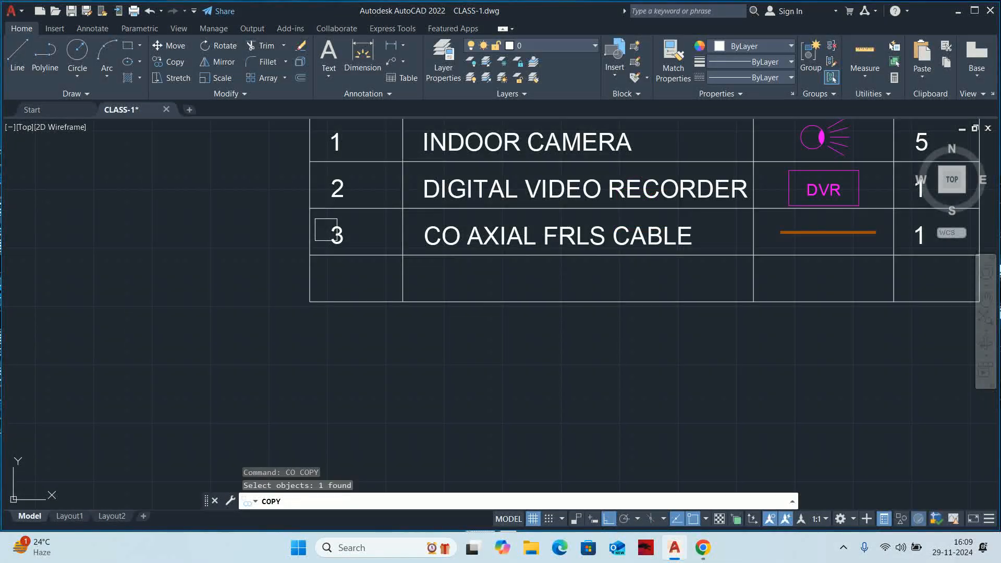
left_click(504, 234)
middle_click_drag(642, 245, 244, 242)
left_click(432, 232)
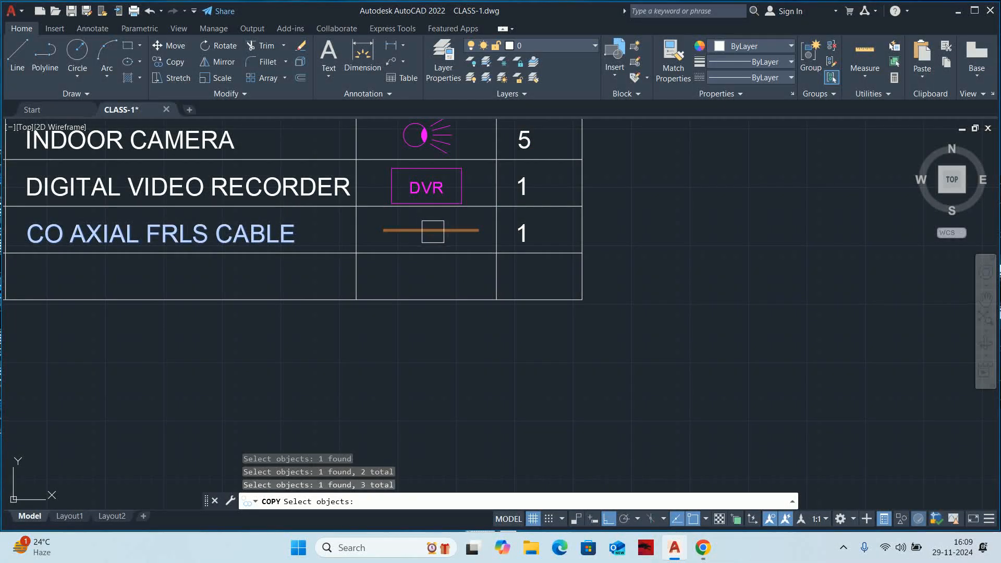
key("Return")
left_click(496, 253)
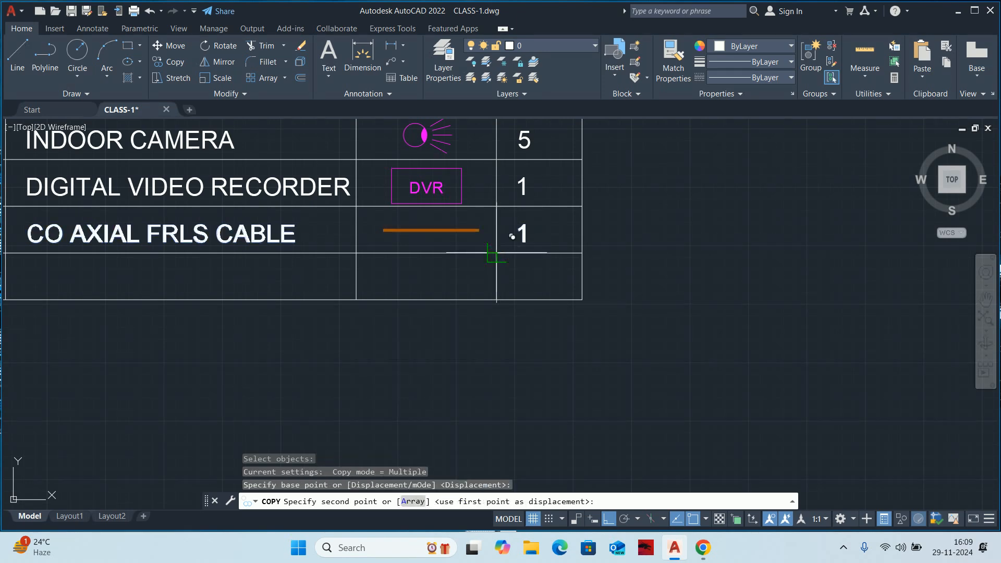
left_click(496, 299)
key("Escape")
Replace the copied name in the last row with "2 CORE POWER CABLE 25MM CONDUTE".
scroll(496, 300, "down", 2)
scroll(447, 284, "up", 4)
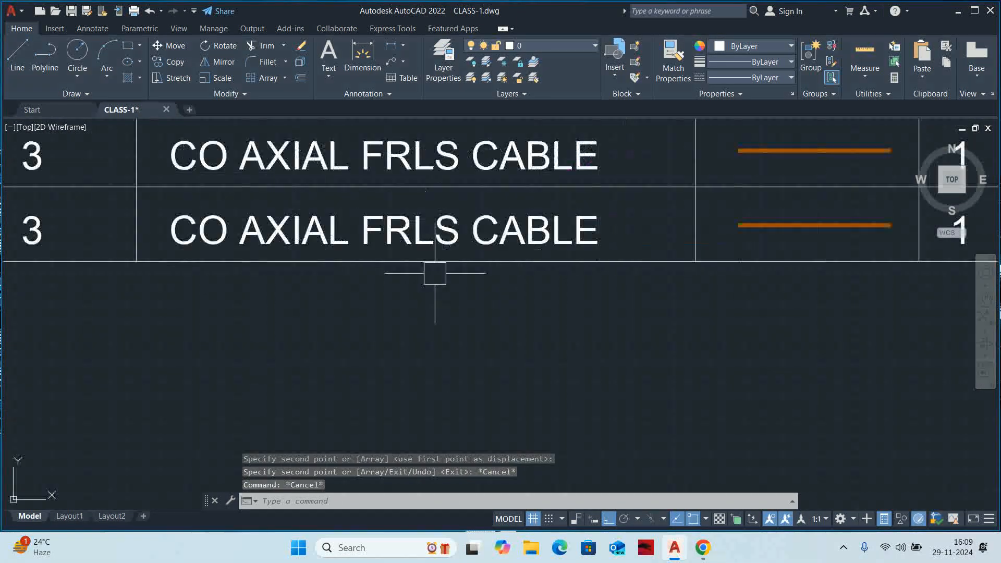
double_click(408, 259)
key("ctrl+a")
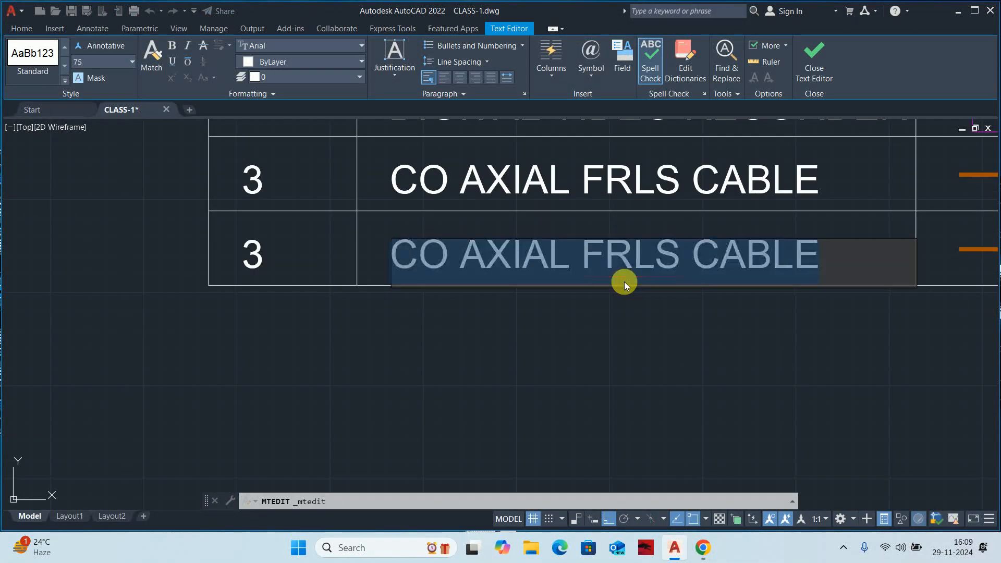
type("2 CORE")
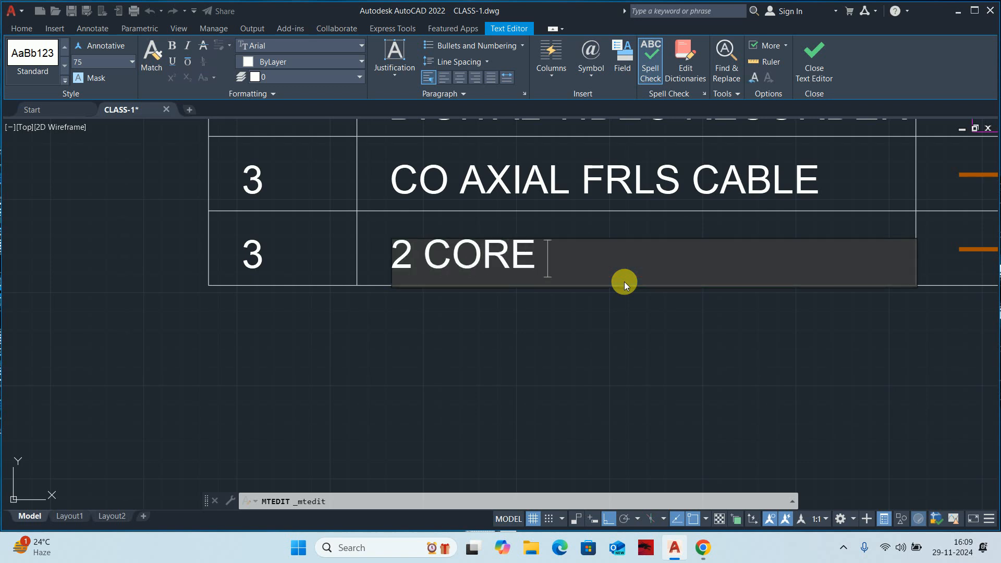
type(" POWER")
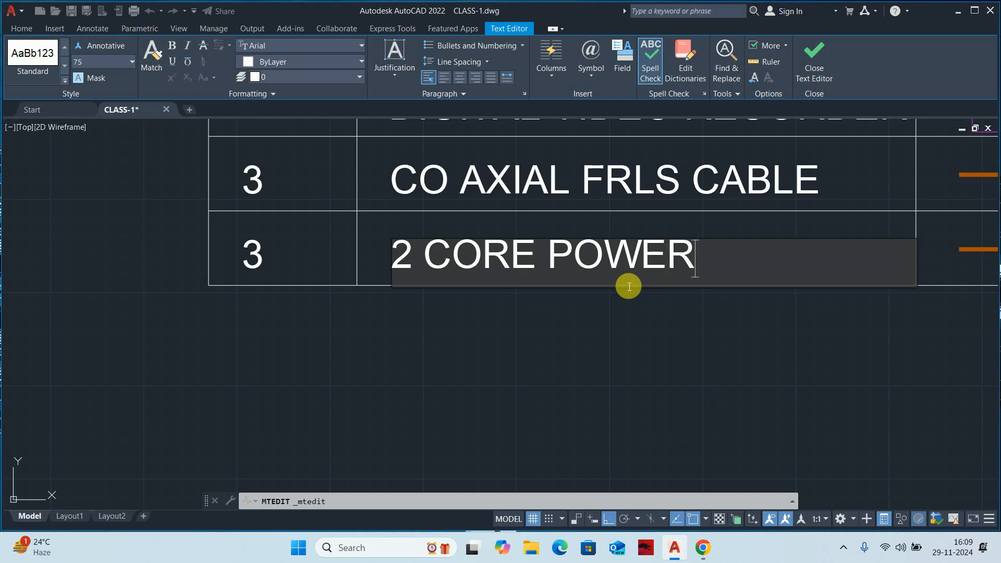
type(" CABLE 2")
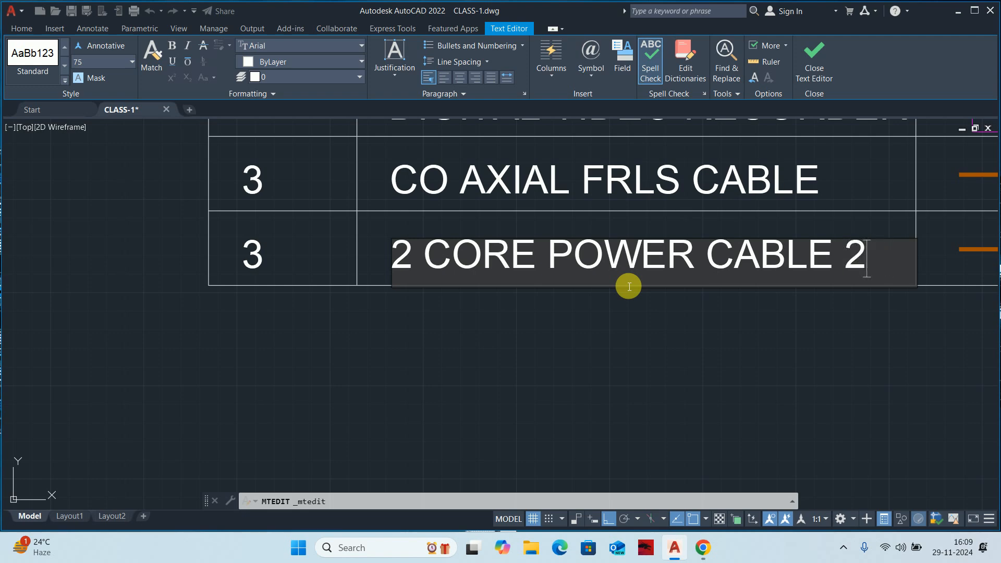
type("5MM CON")
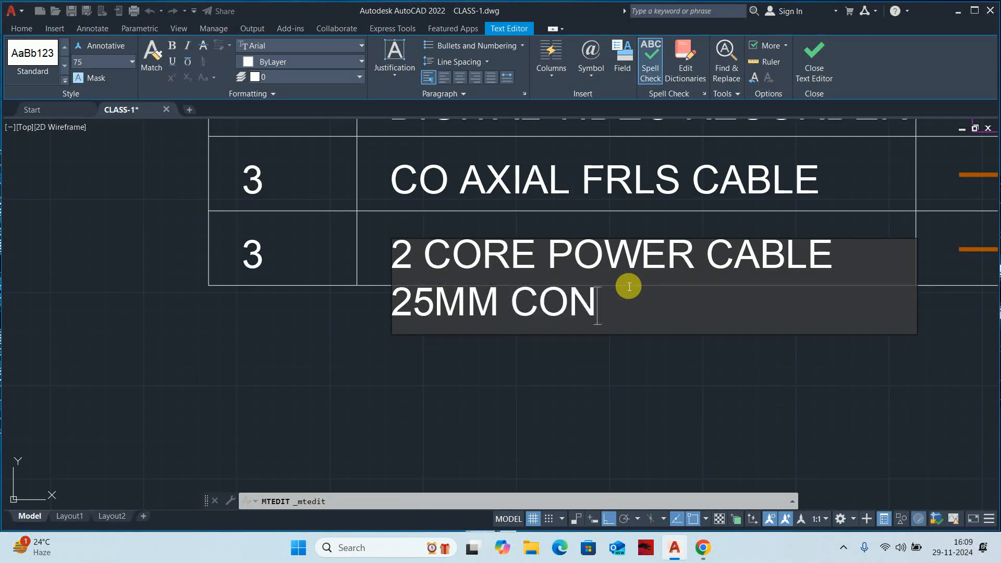
type("DUTE")
left_click(559, 380)
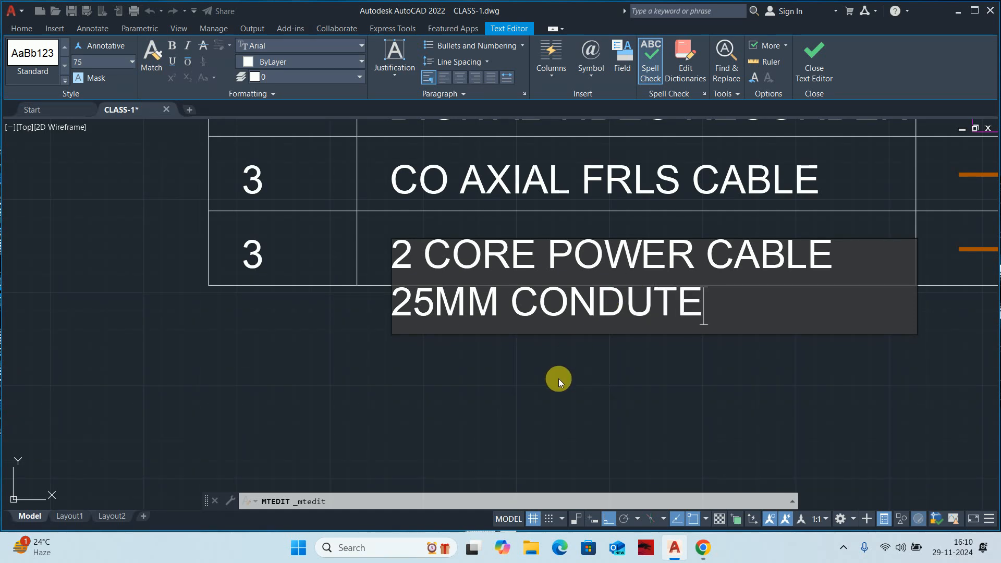
key("Escape")
key("Escape")
key("Escape")
Match the properties of the green cable line above the table onto the symbol line in the 2 CORE POWER CABLE row.
scroll(427, 336, "down", 4)
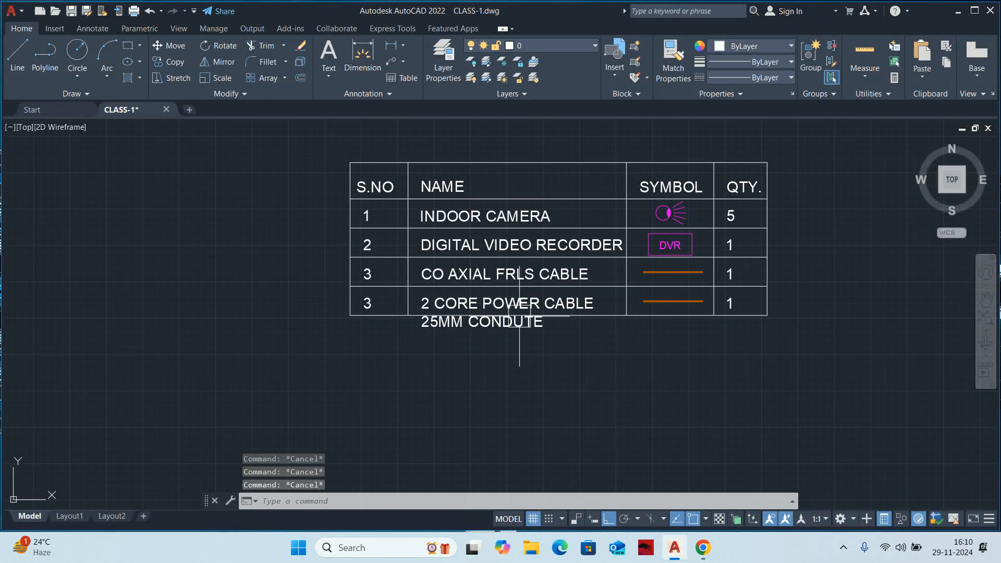
type("ma")
key("Return")
scroll(577, 302, "down", 6)
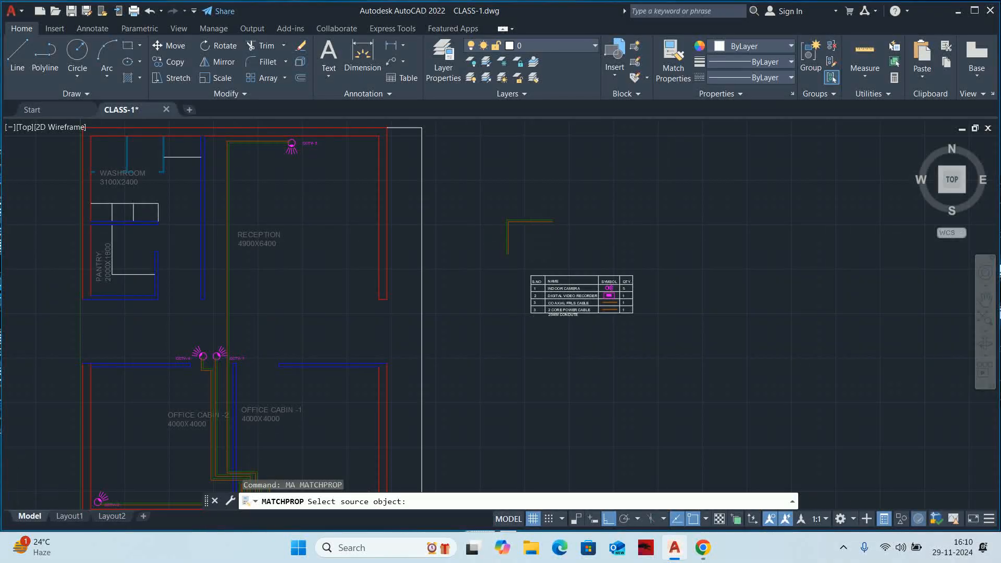
scroll(537, 215, "up", 5)
left_click(527, 155)
scroll(527, 155, "down", 5)
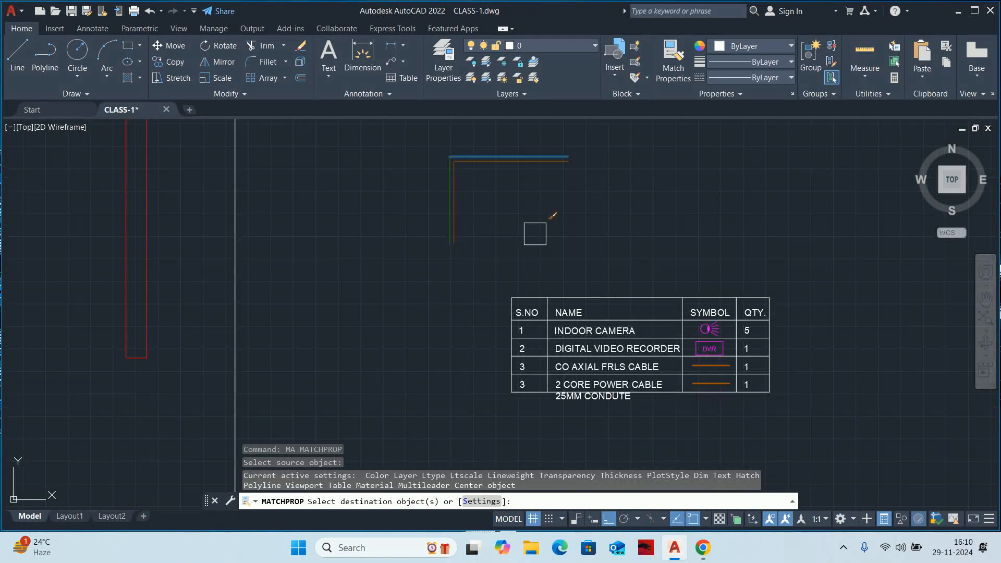
scroll(695, 288, "up", 5)
left_click(666, 244)
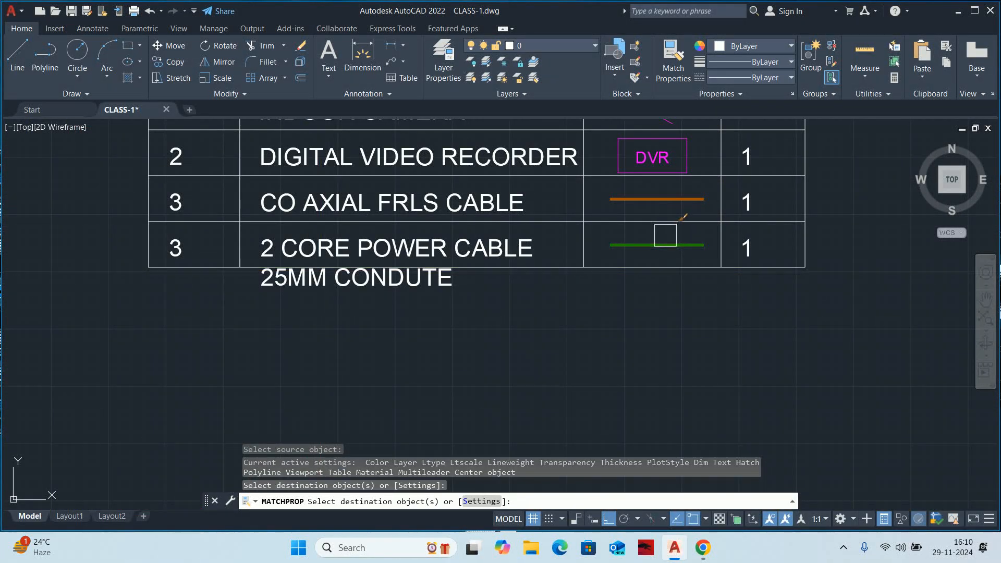
key("Escape")
key("Escape")
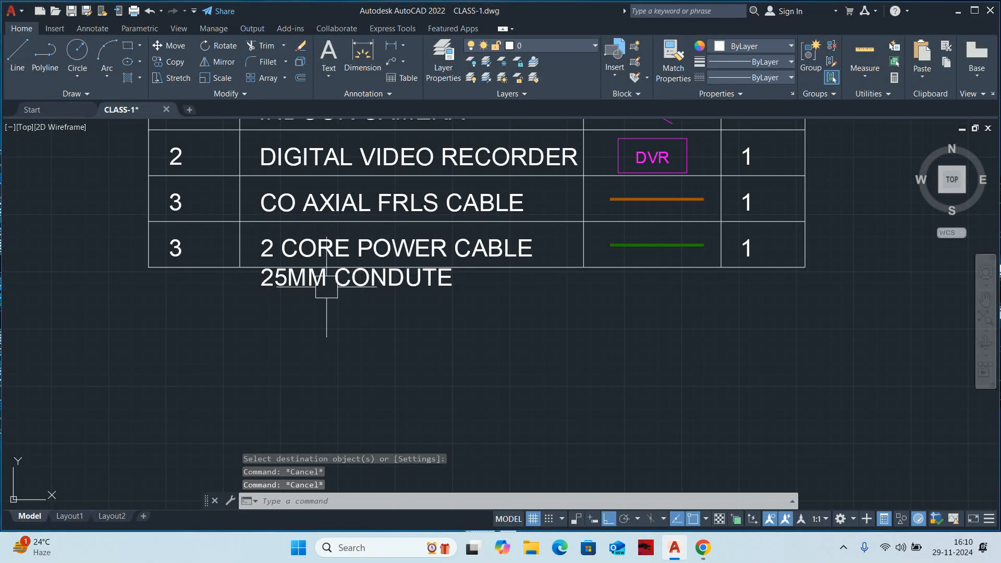
type("s")
key("Return")
left_click(941, 373)
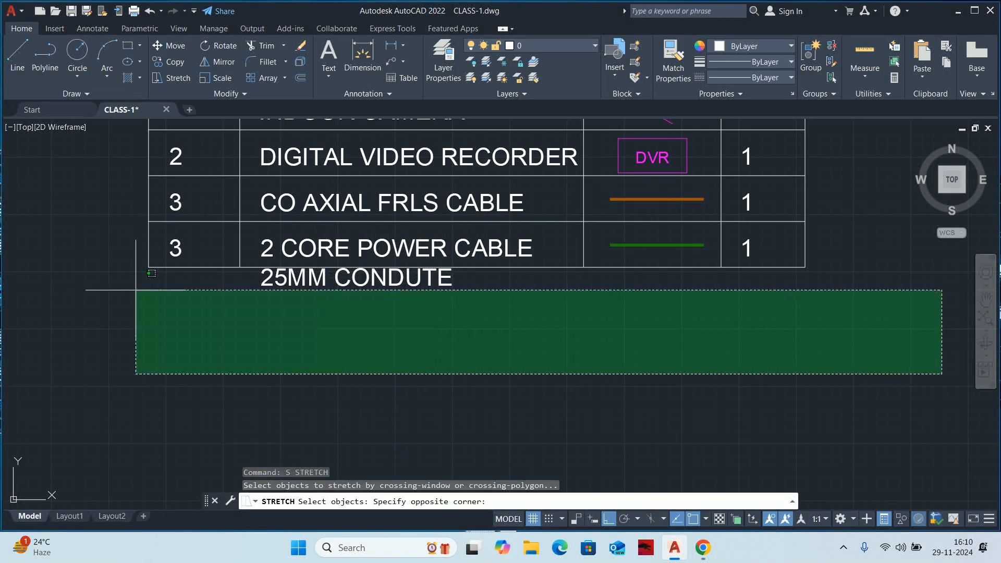
key("Escape")
key("Escape")
Copy the divider line below the CO AXIAL FRLS CABLE row to one row height beneath the table's bottom edge.
type("c")
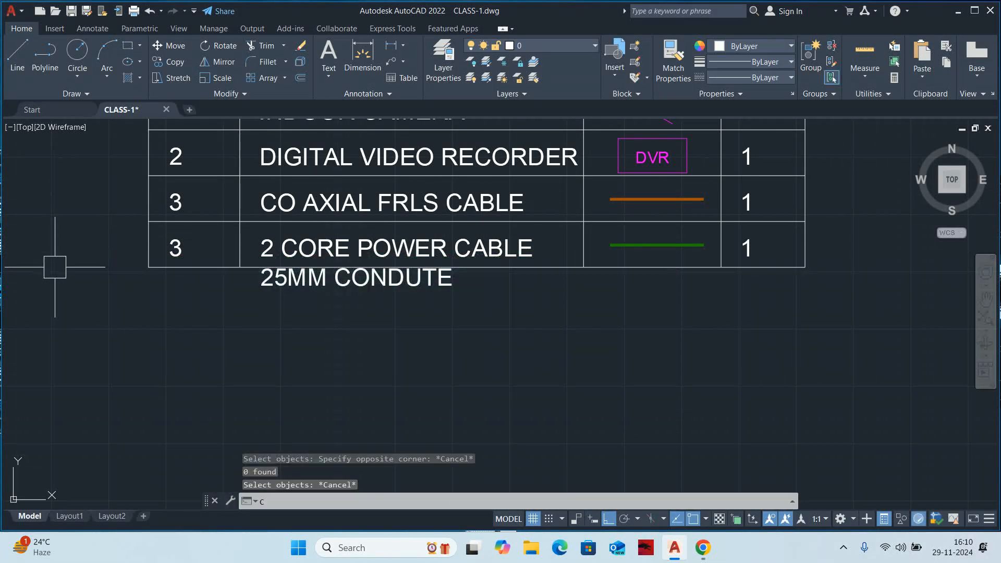
type("o")
key("Return")
left_click(206, 222)
key("Return")
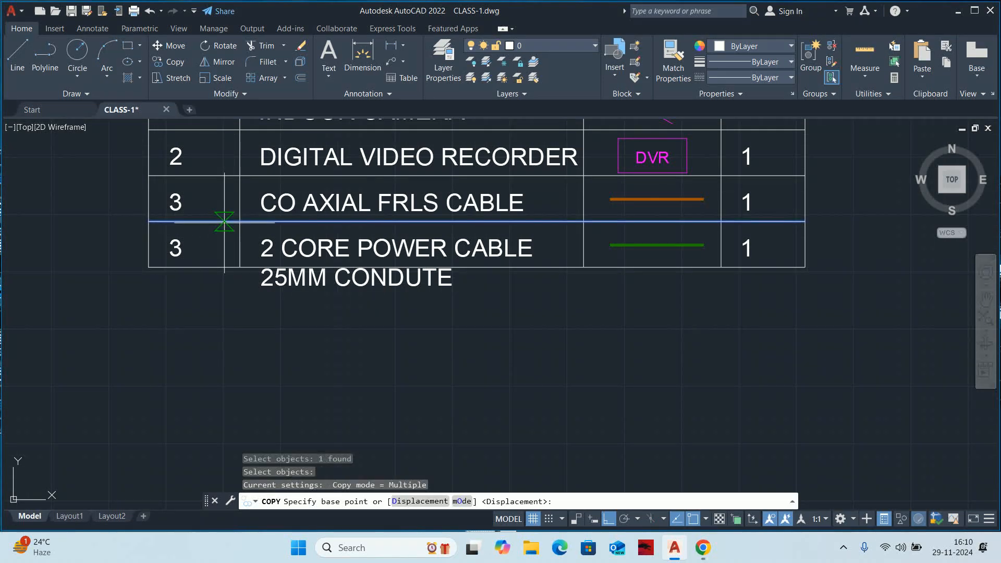
left_click(230, 179)
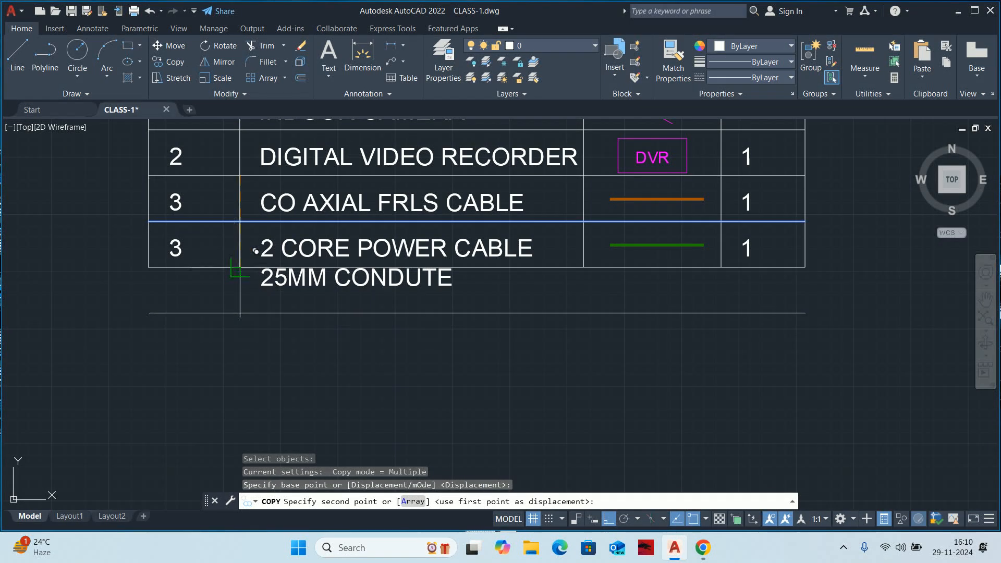
left_click(187, 271)
key("Escape")
key("Escape")
Extend the table's vertical lines down to the new bottom line and erase the old bottom line crossing the 2 CORE POWER CABLE row.
type("ex")
key("Return")
left_click(136, 250)
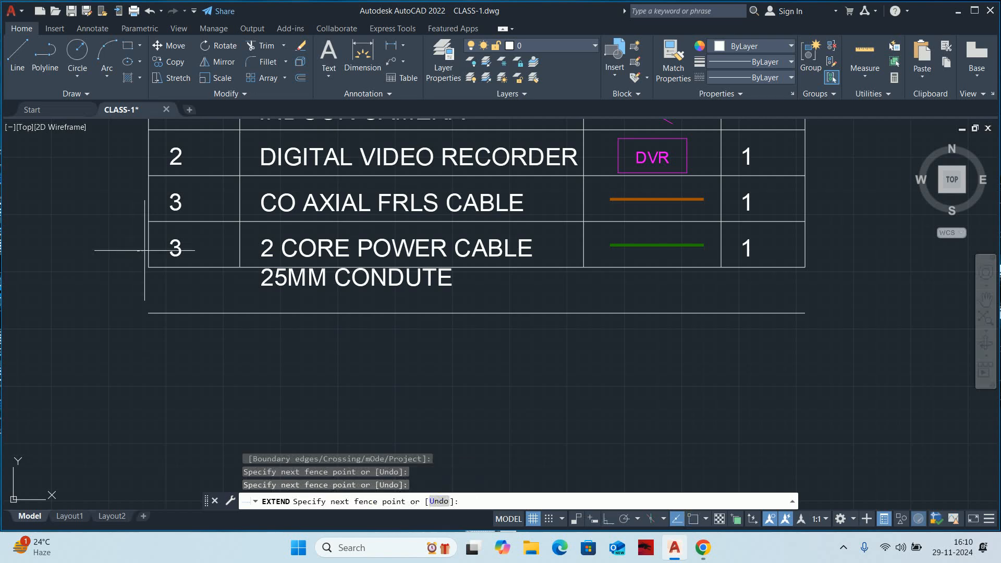
left_click(187, 251)
left_click(235, 252)
left_click(646, 255)
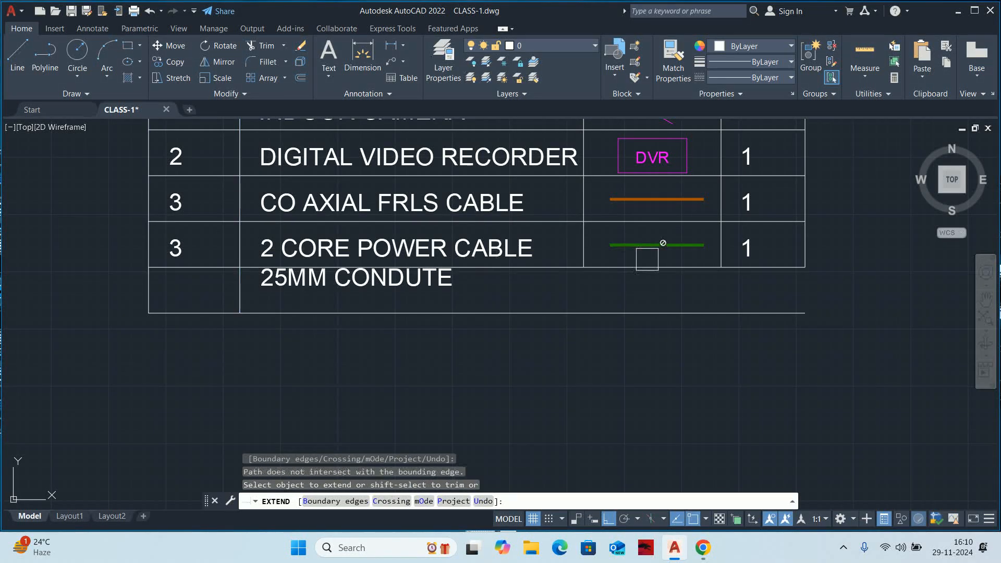
left_click(589, 252)
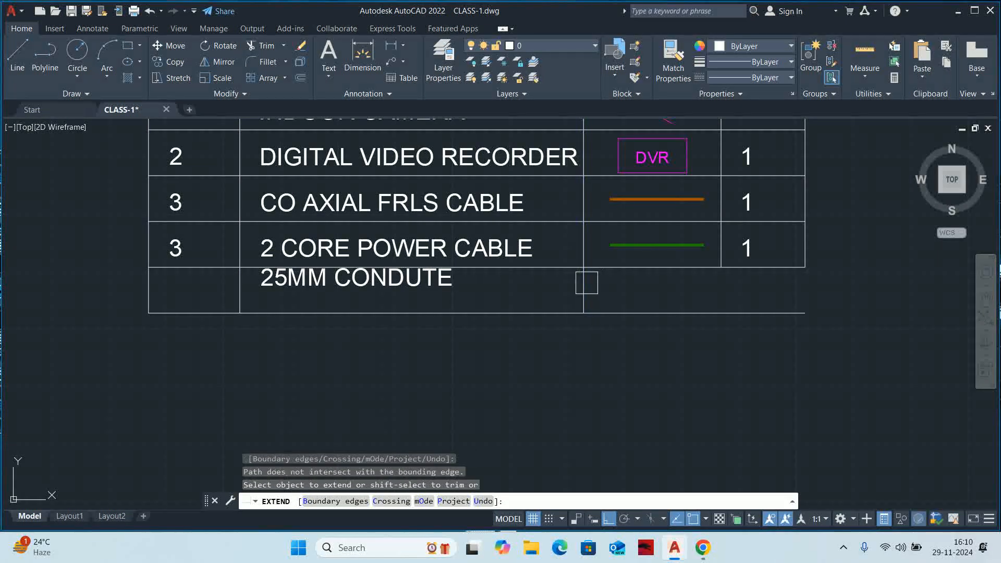
left_click(753, 258)
left_click(727, 252)
left_click(726, 251)
key("Escape")
left_click(780, 262)
key("Delete")
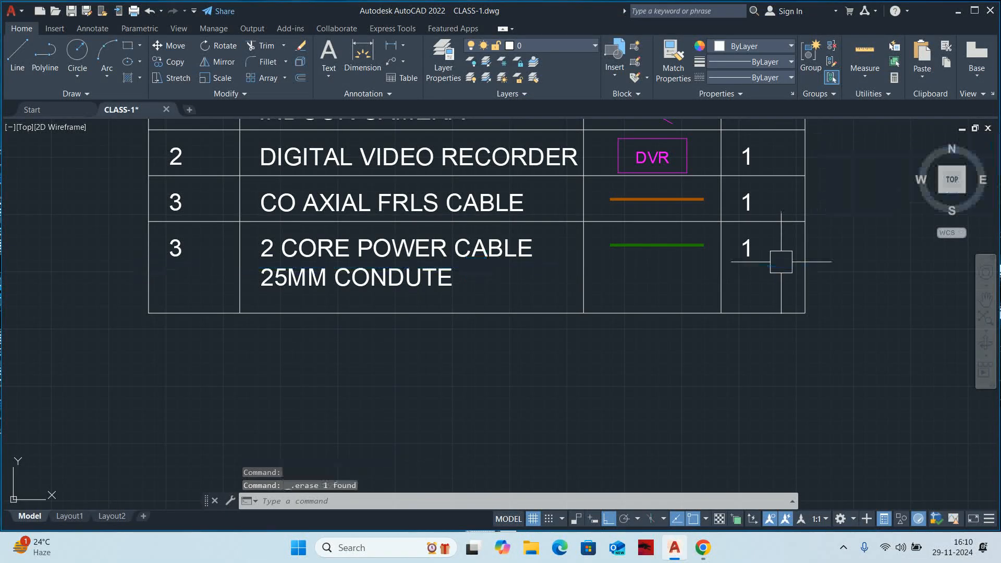
Move the last row's number, green line and quantity slightly down so they sit centred in the taller row.
type("m")
key("Return")
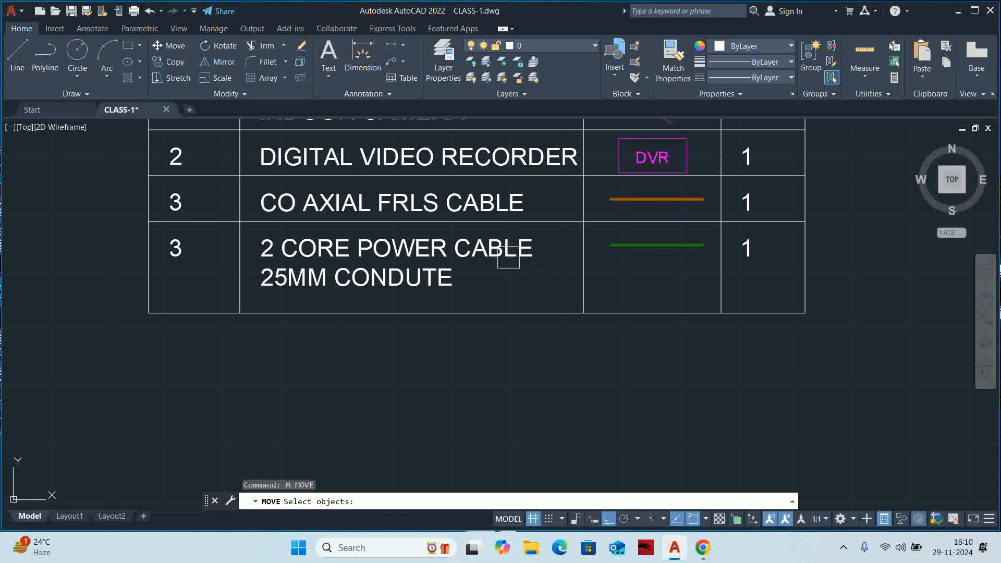
left_click(174, 254)
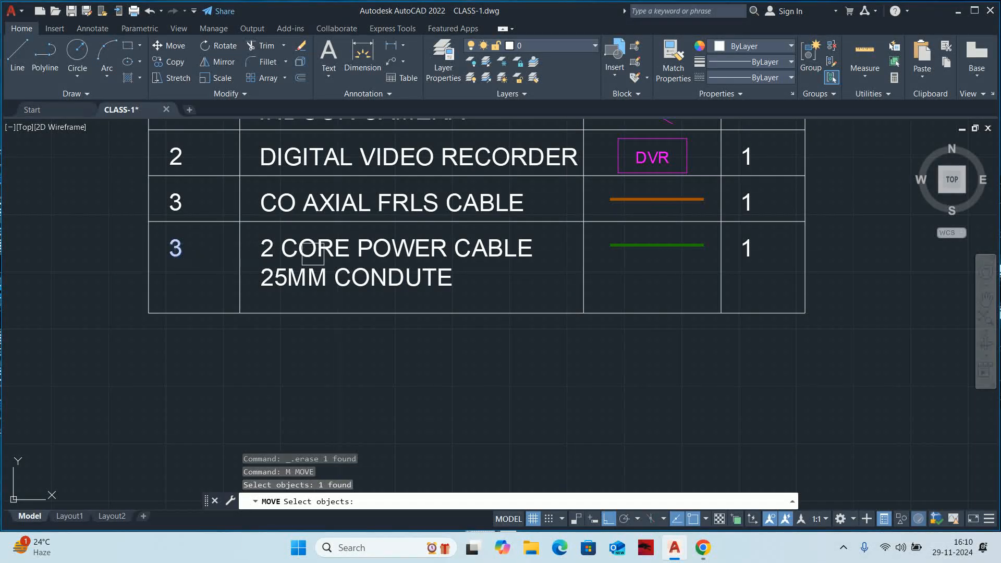
left_click(660, 251)
left_click(749, 252)
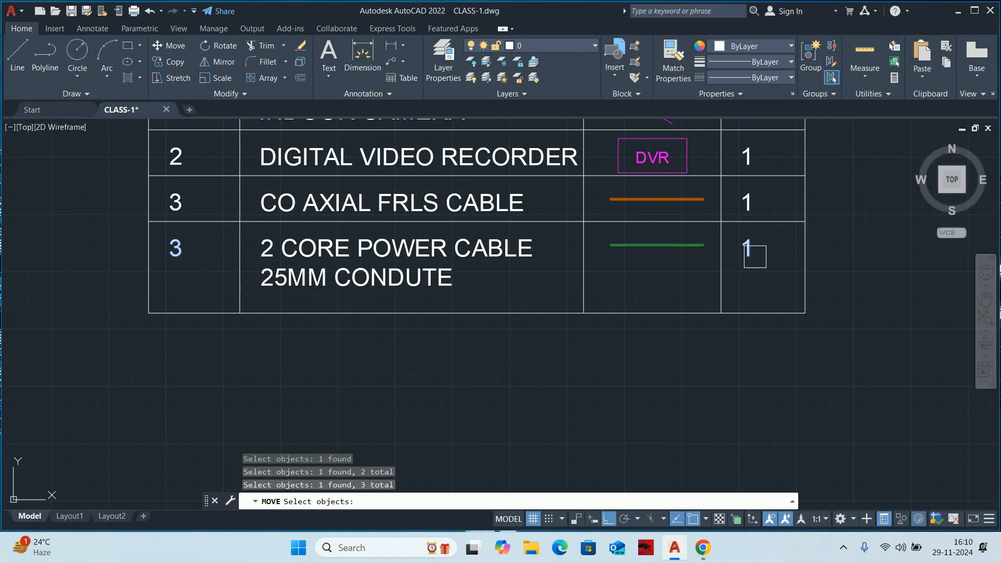
key("Return")
left_click(898, 257)
key("Escape")
key("Escape")
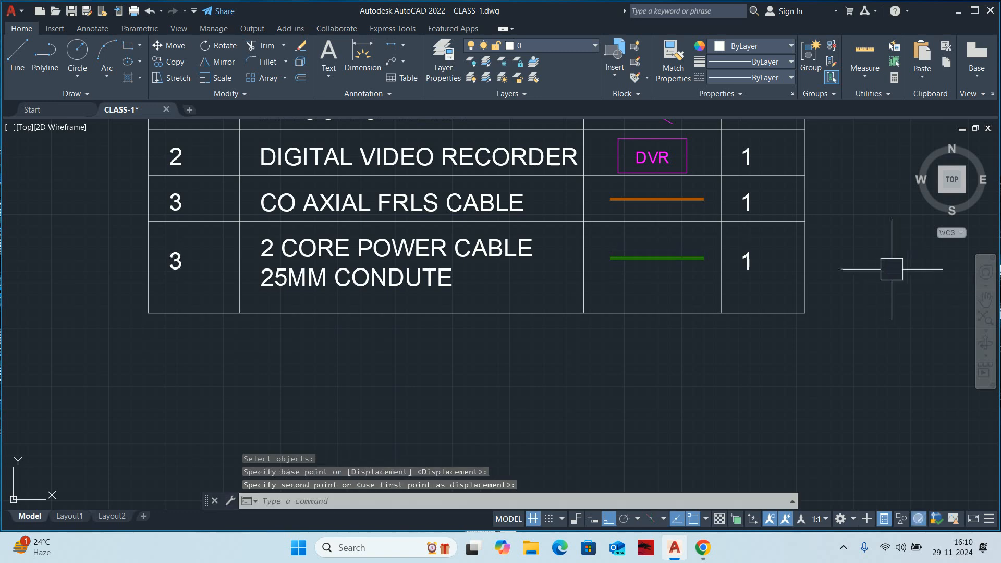
Change the serial number of the 2 CORE POWER CABLE row to 4.
double_click(175, 261)
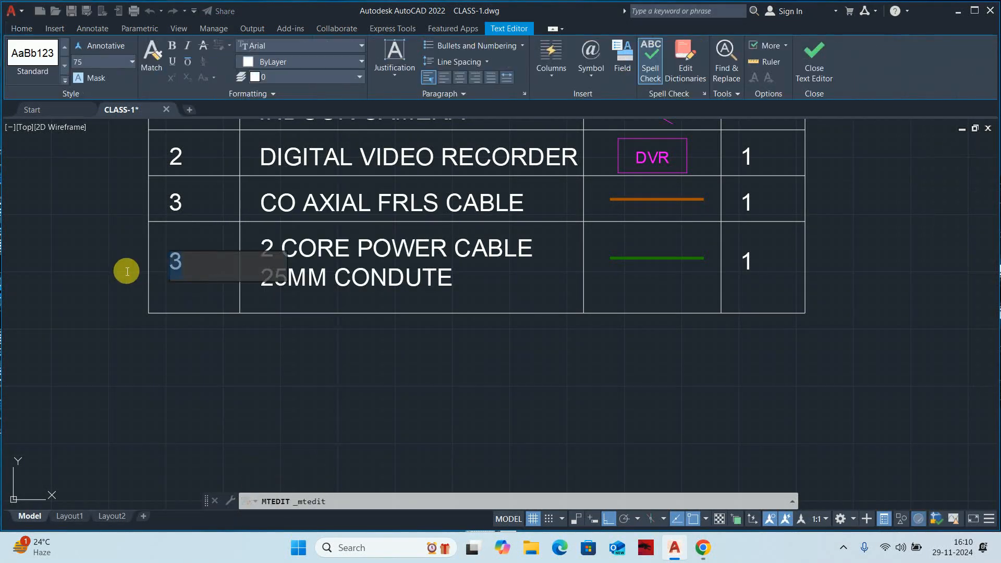
type("4")
left_click(292, 373)
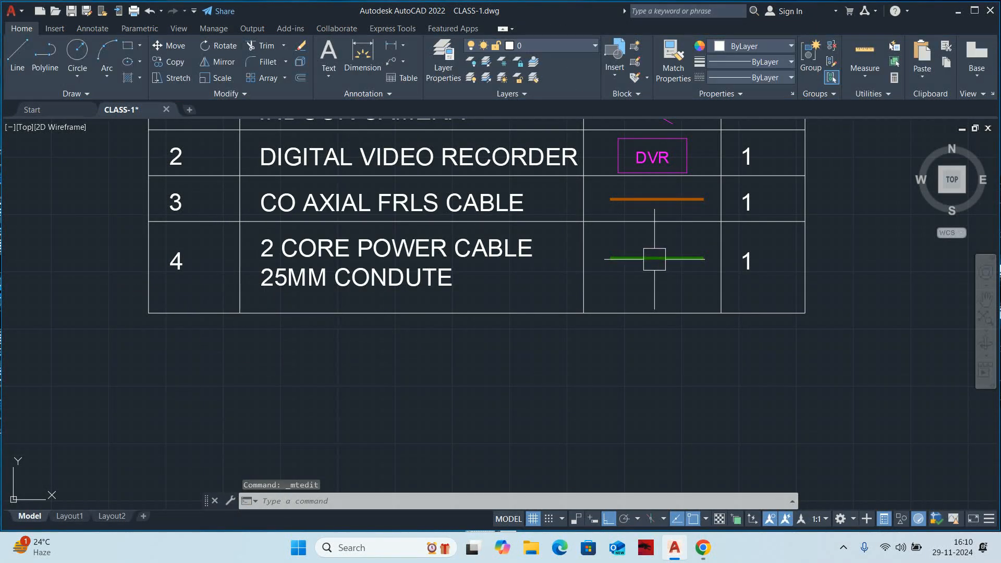
Erase the leftover sample cable lines above the legend table.
scroll(654, 257, "down", 2)
middle_click_drag(655, 257, 614, 287)
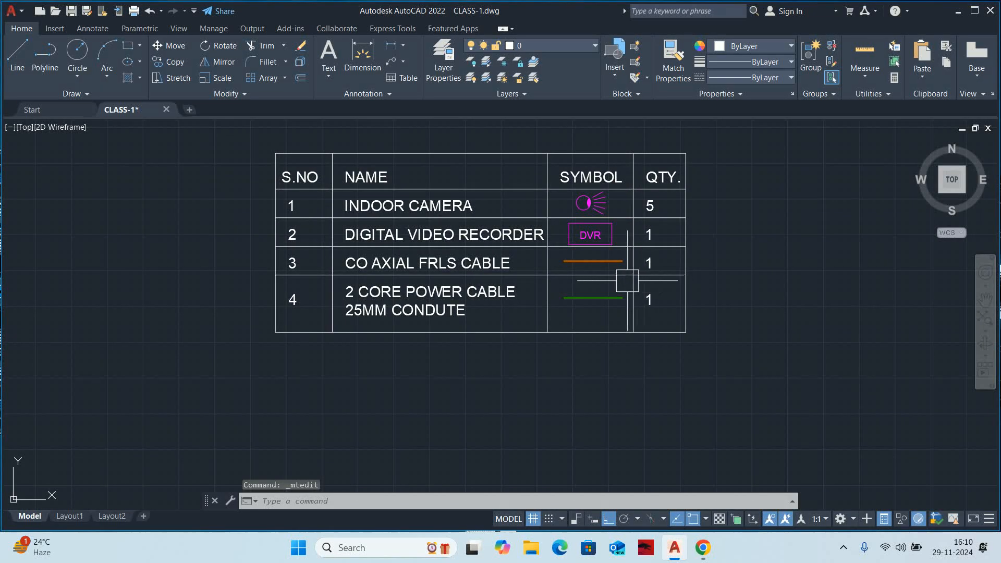
scroll(584, 268, "down", 8)
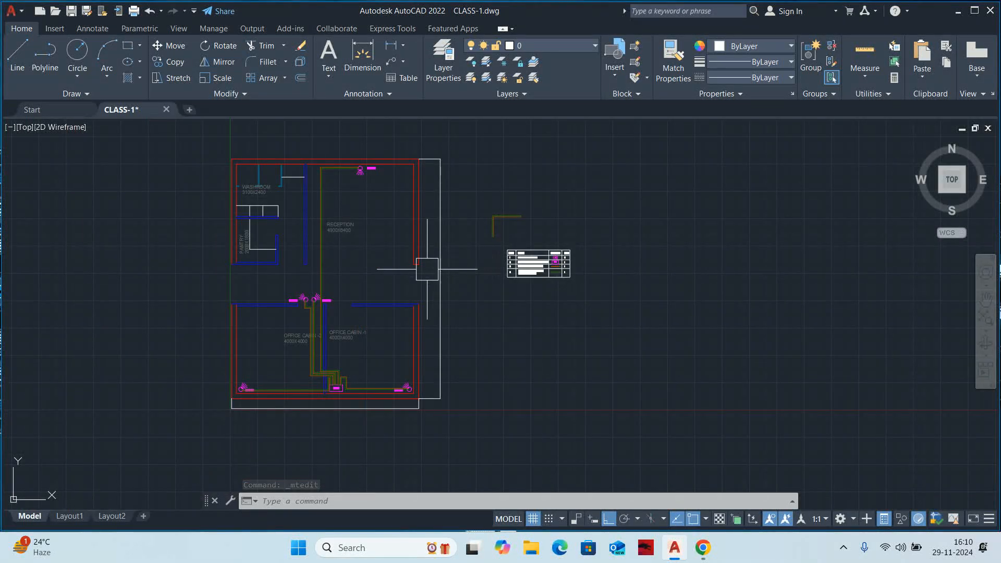
left_click(528, 226)
left_click(470, 194)
key("Delete")
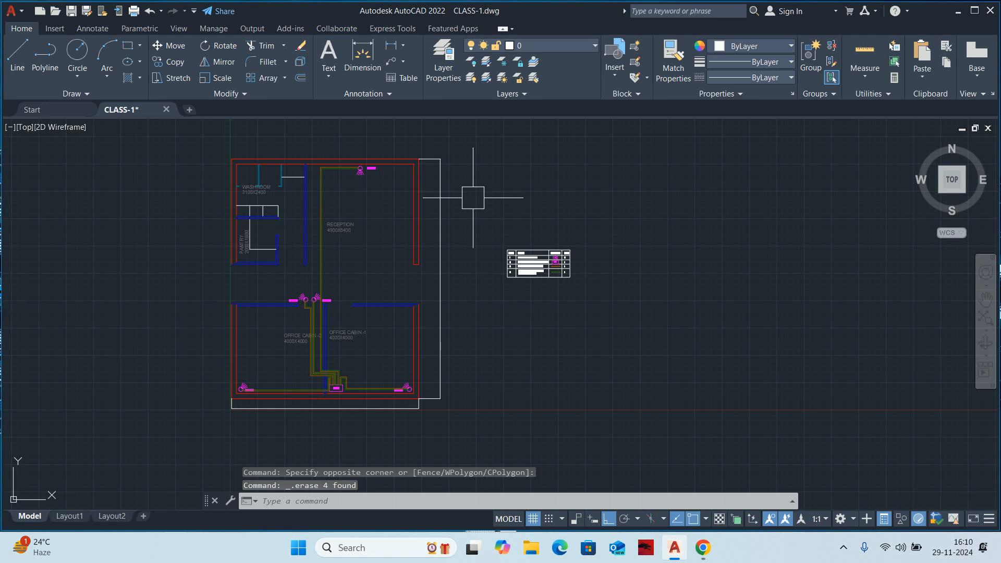
key("Escape")
key("Escape")
Replace the quantities in the CO AXIAL FRLS CABLE and 2 CORE POWER CABLE rows with "-".
scroll(581, 250, "up", 8)
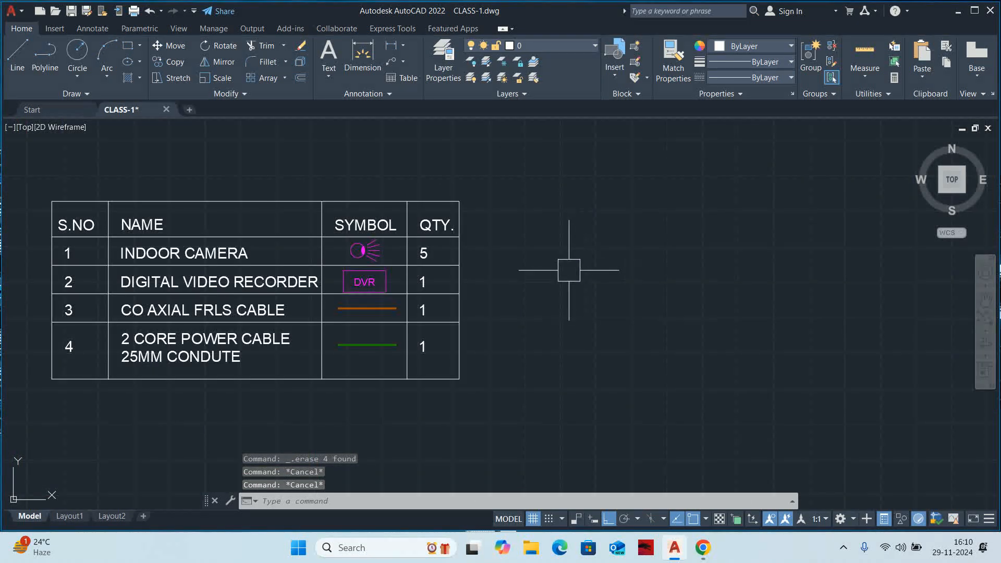
scroll(392, 326, "up", 4)
double_click(465, 285)
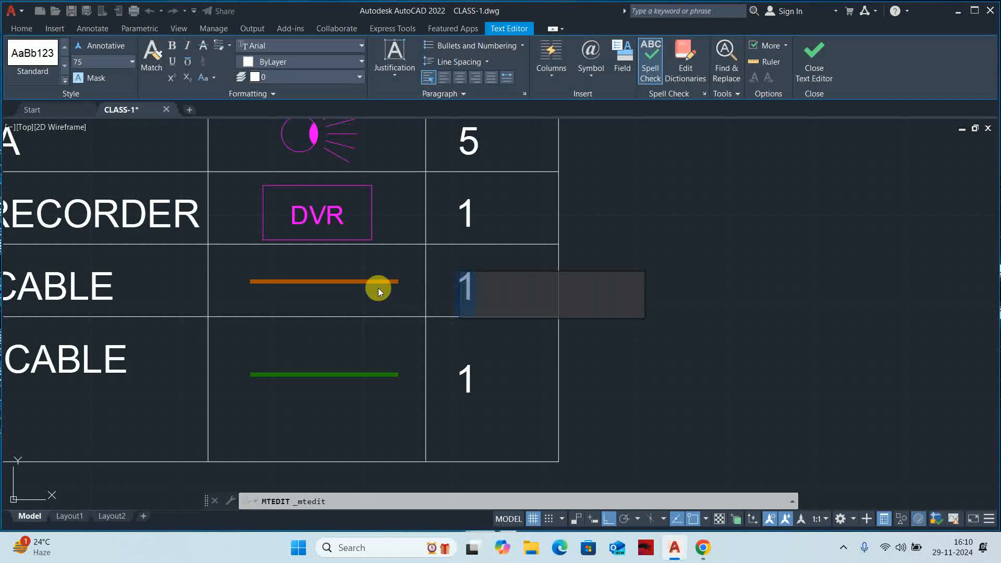
type("-")
left_click(769, 399)
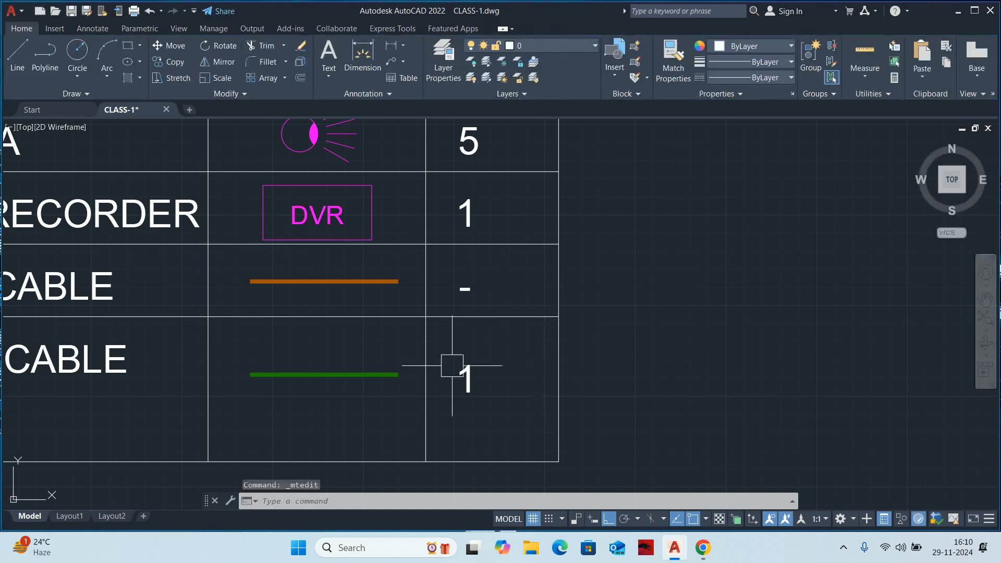
double_click(495, 389)
type("-")
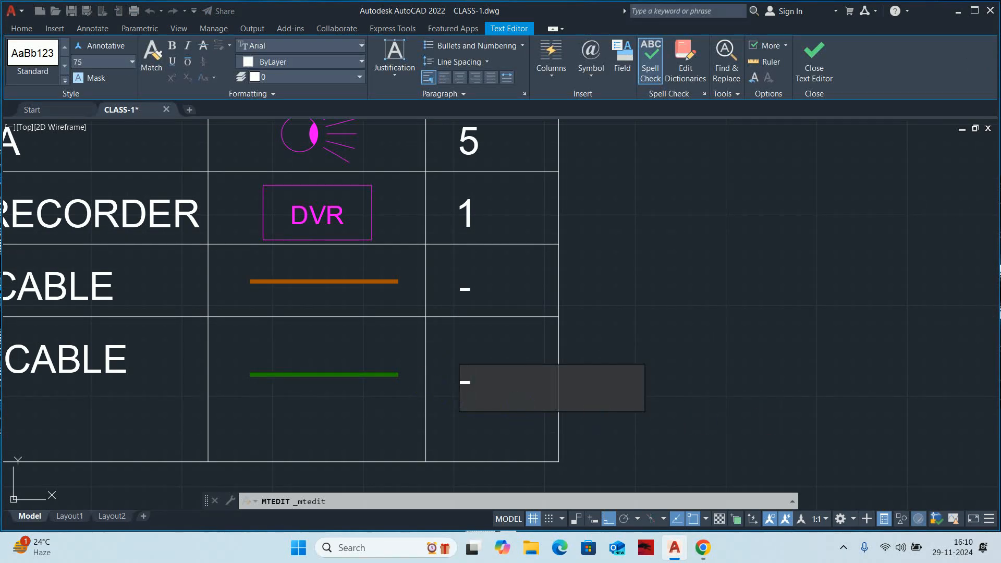
key("Escape")
key("Escape")
key("Escape")
scroll(612, 267, "down", 6)
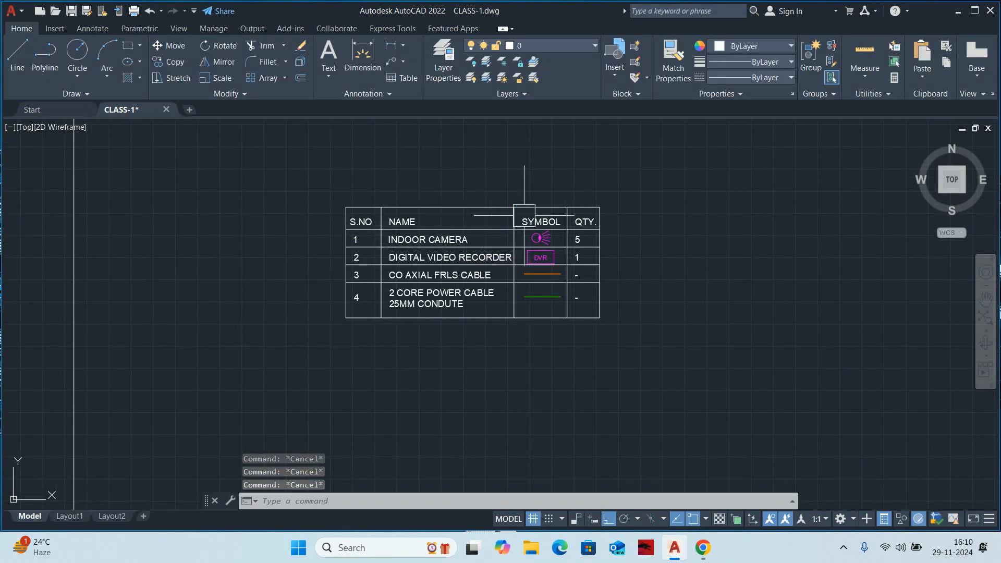
type("co")
key("Return")
scroll(425, 223, "up", 5)
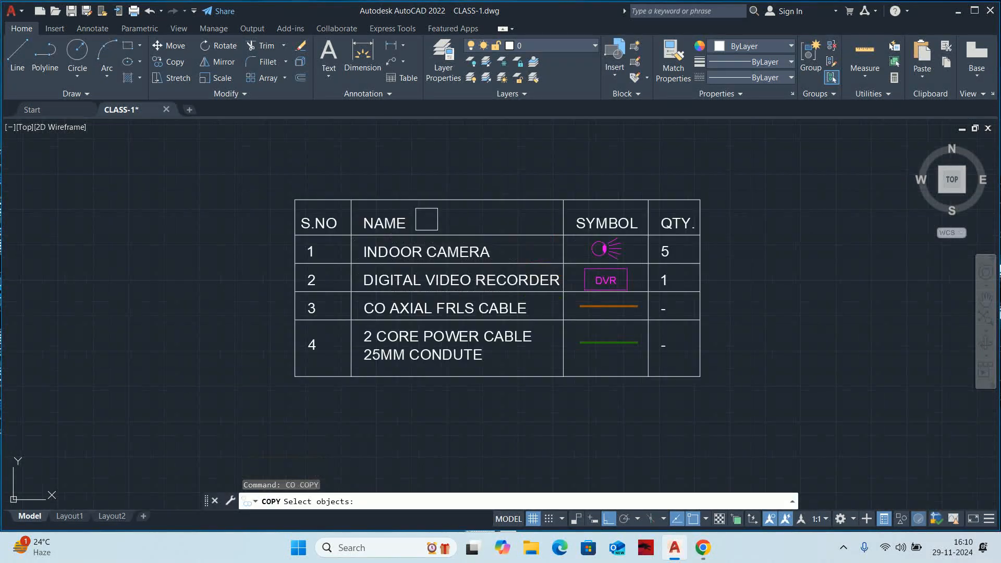
left_click(375, 224)
key("Return")
left_click(333, 216)
middle_click_drag(360, 217, 324, 245)
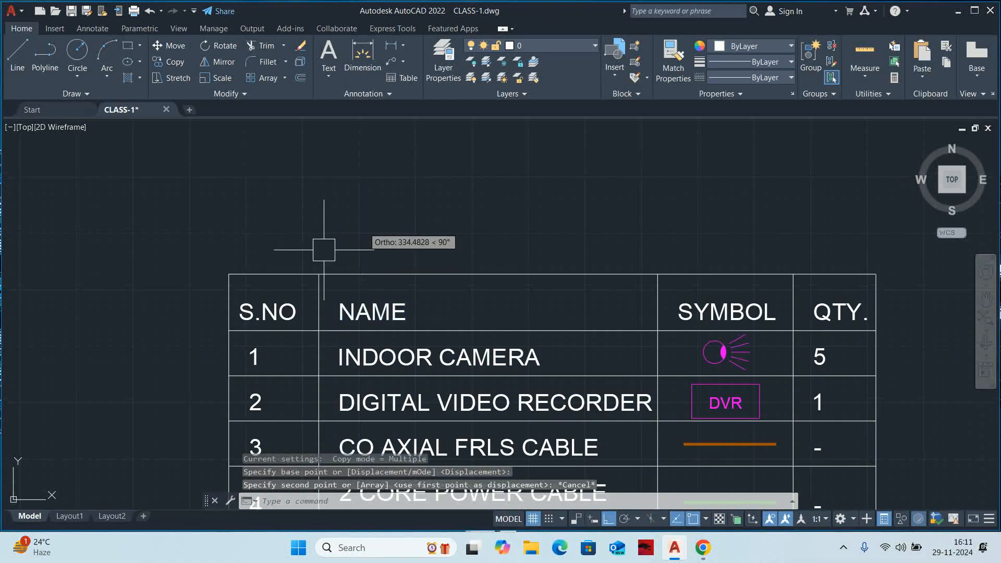
key("Escape")
Copy the S.NO header text straight up to just above the table's top edge.
key("Return")
left_click(260, 312)
key("Return")
left_click(230, 330)
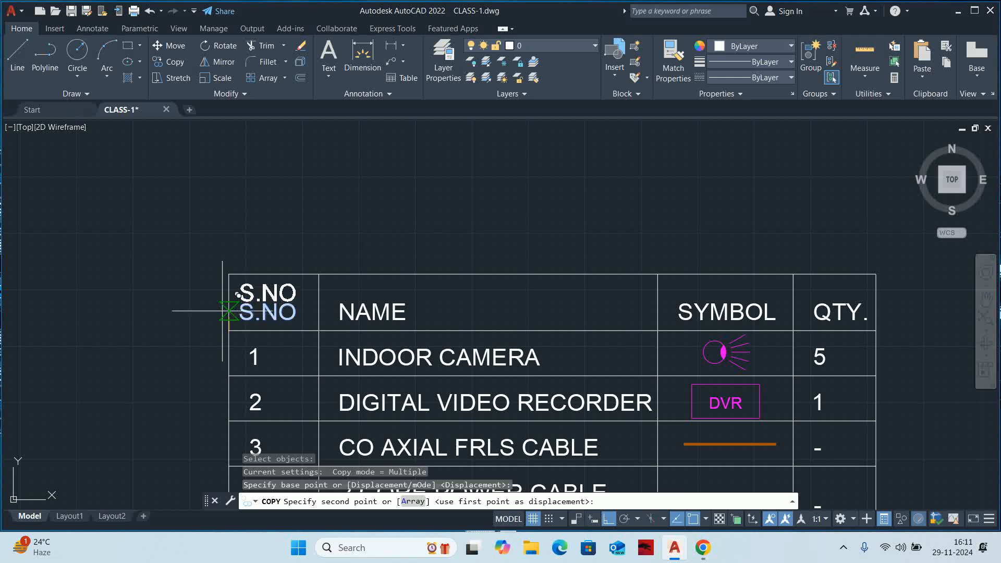
scroll(230, 219, "up", 2)
scroll(231, 278, "down", 2)
left_click(231, 278)
key("Escape")
Replace the copied text above the table with "LEGENDS-".
double_click(265, 256)
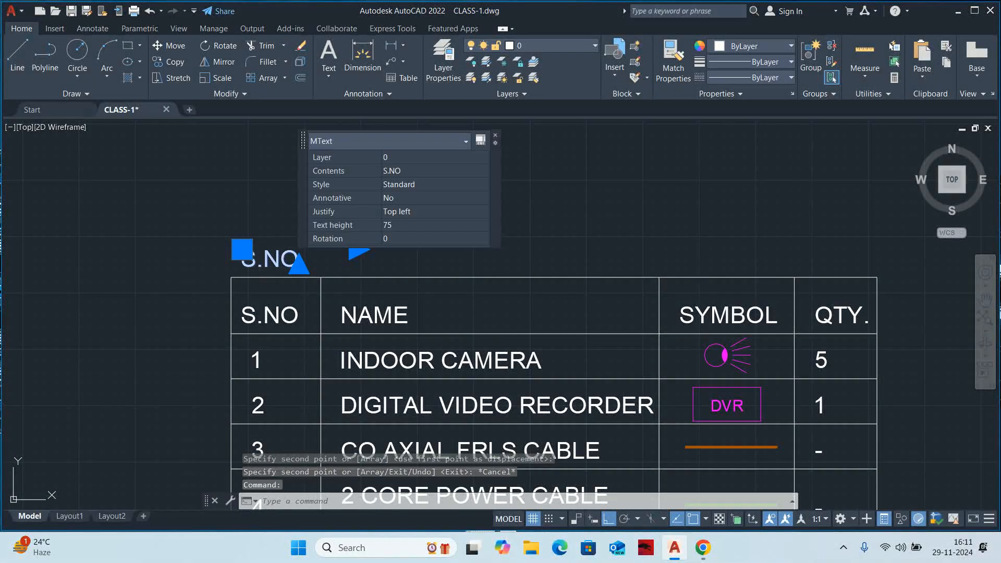
type("LE")
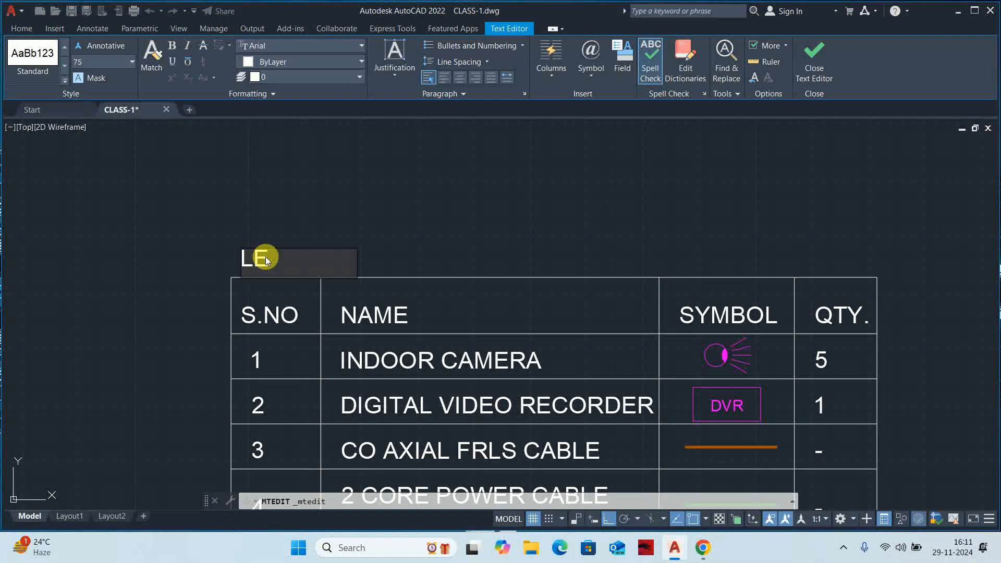
type("GENDS-")
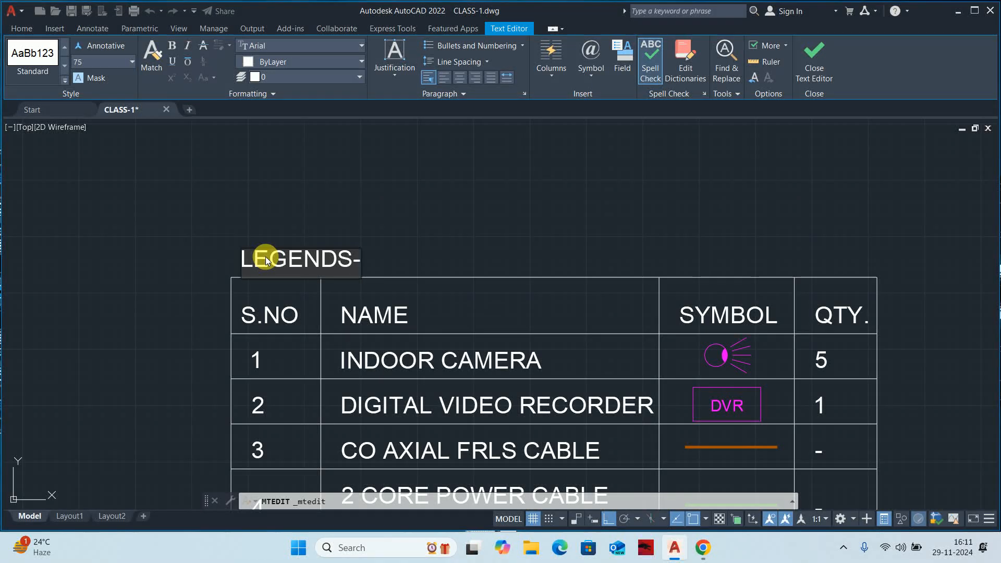
Make the whole LEGENDS- title bold and underlined with a text height of 100.
key("ctrl+a")
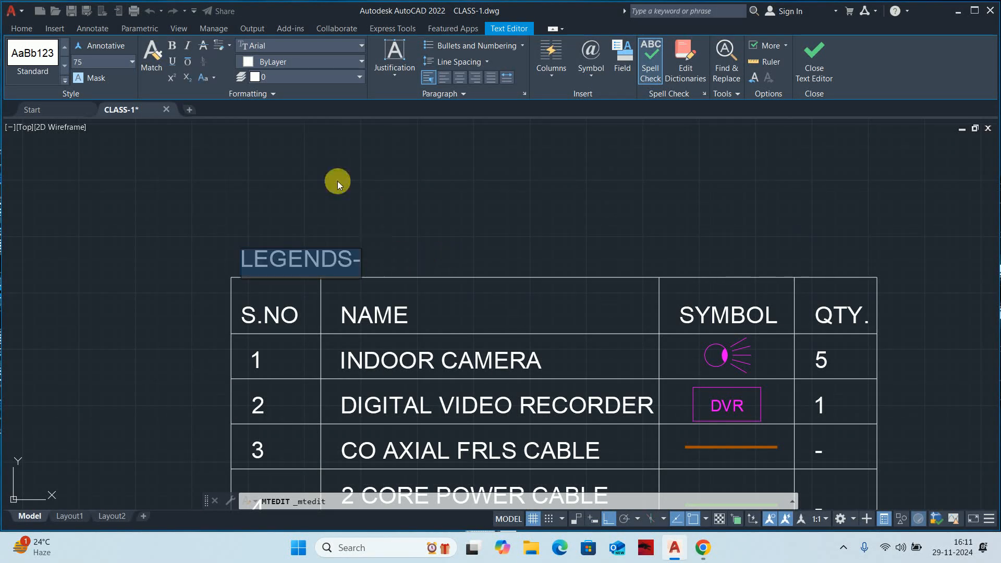
left_click(172, 46)
left_click(172, 62)
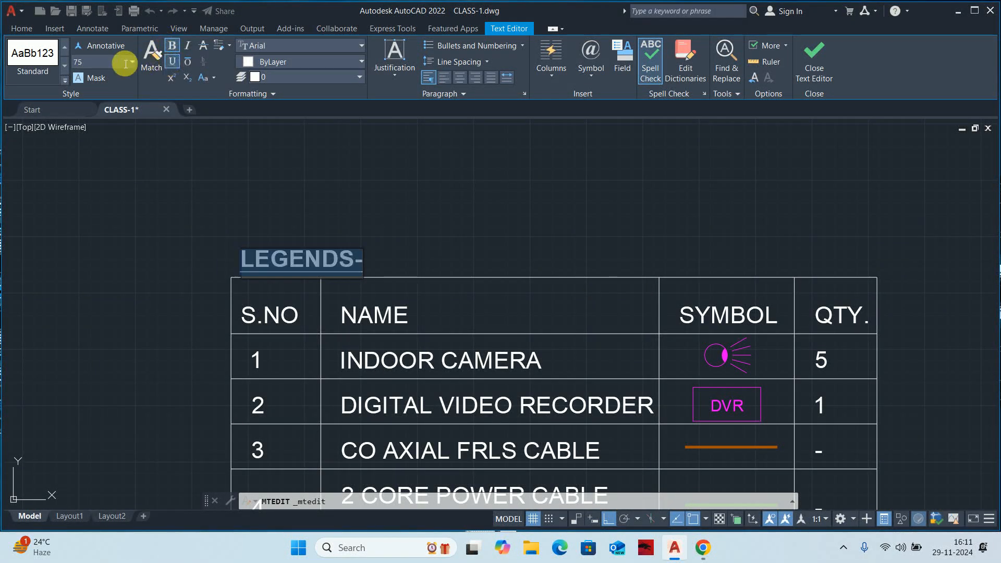
key("Return")
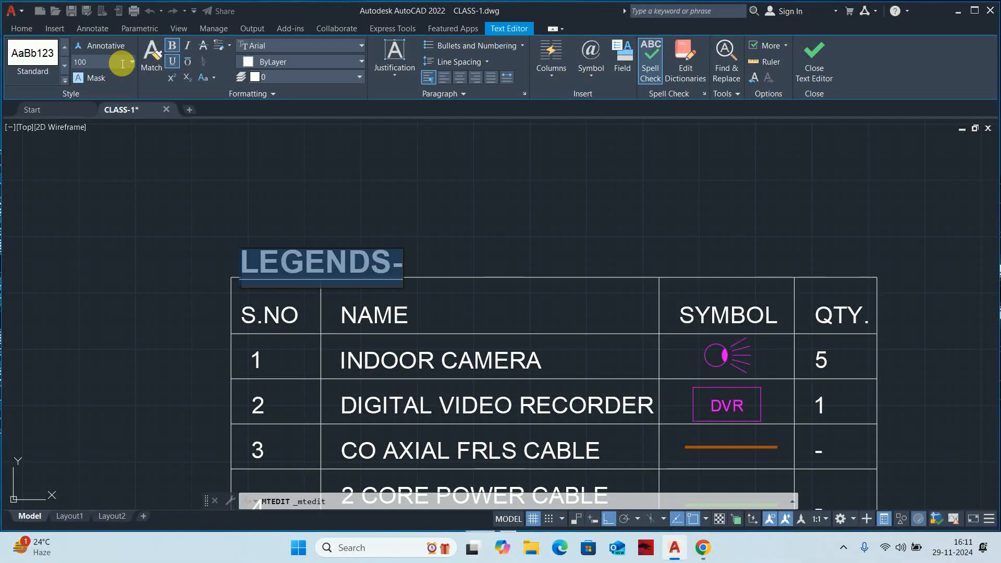
key("Escape")
Move the LEGENDS- title straight up so it clears the table's top border.
type("m")
key("Return")
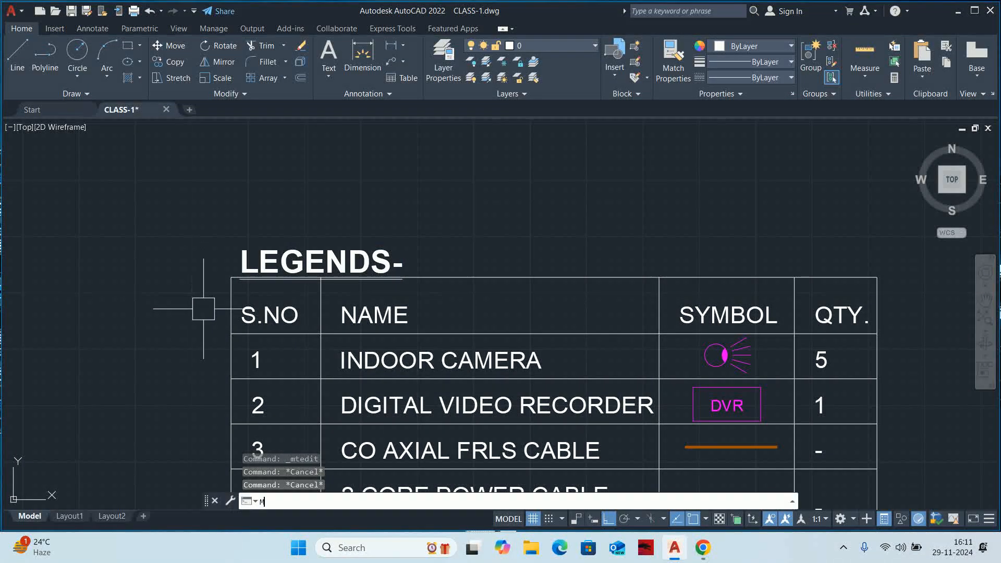
left_click(246, 266)
key("Return")
left_click(156, 310)
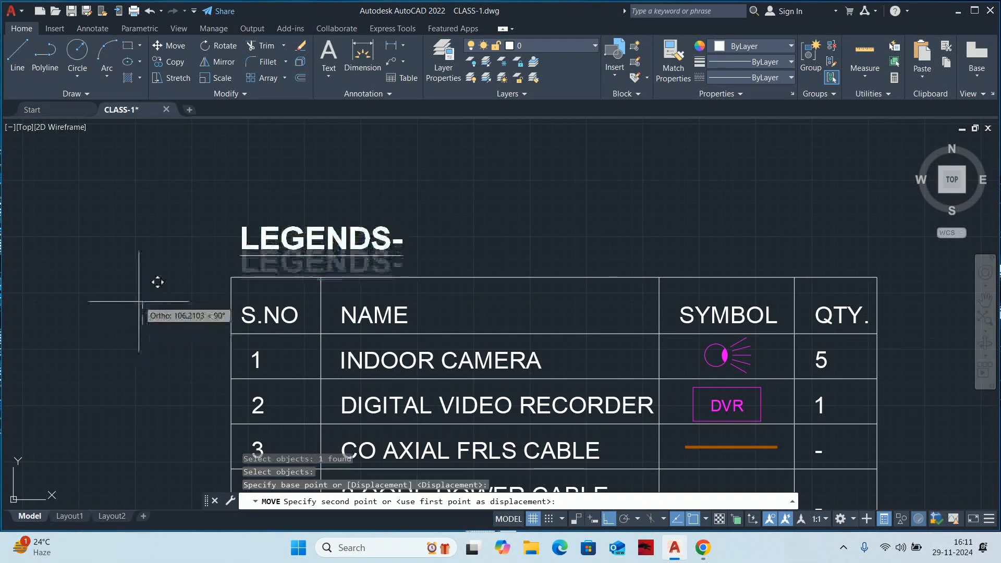
left_click(156, 281)
Move the LEGENDS- title slightly left to line up with the table's left edge.
key("Return")
left_click(247, 258)
key("Return")
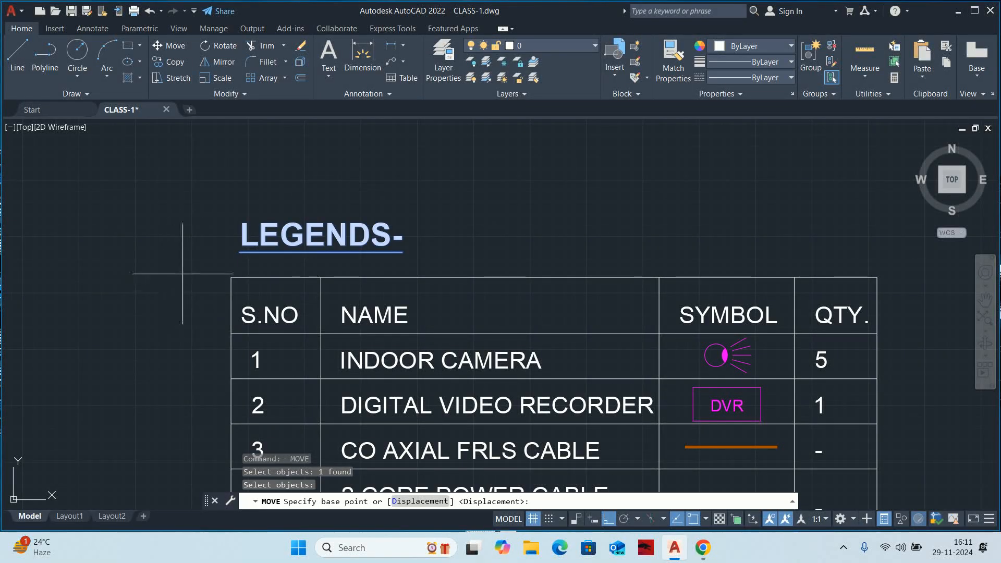
left_click(242, 249)
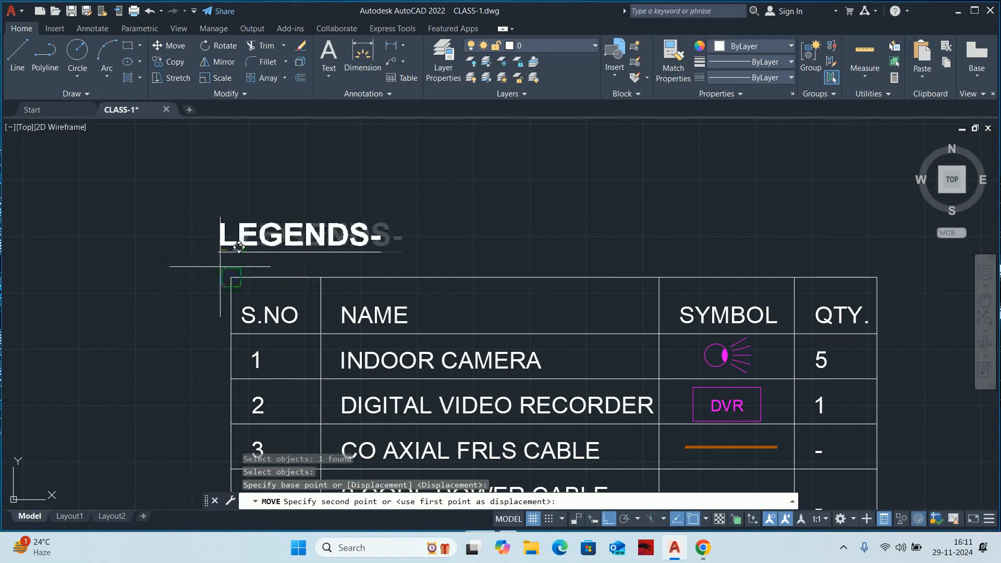
key("Escape")
key("Escape")
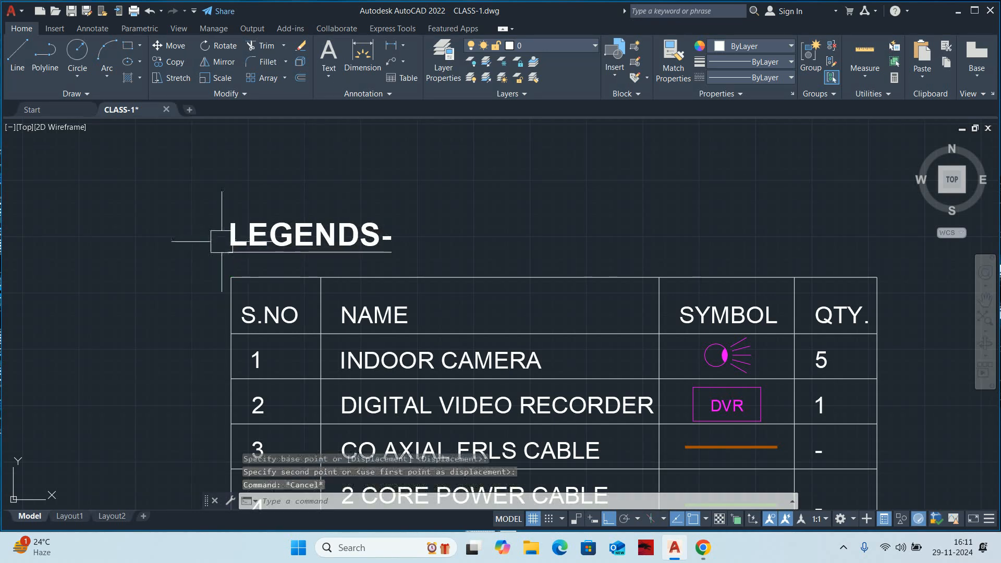
scroll(231, 263, "down", 2)
middle_click_drag(230, 268, 252, 230)
scroll(373, 227, "up", 2)
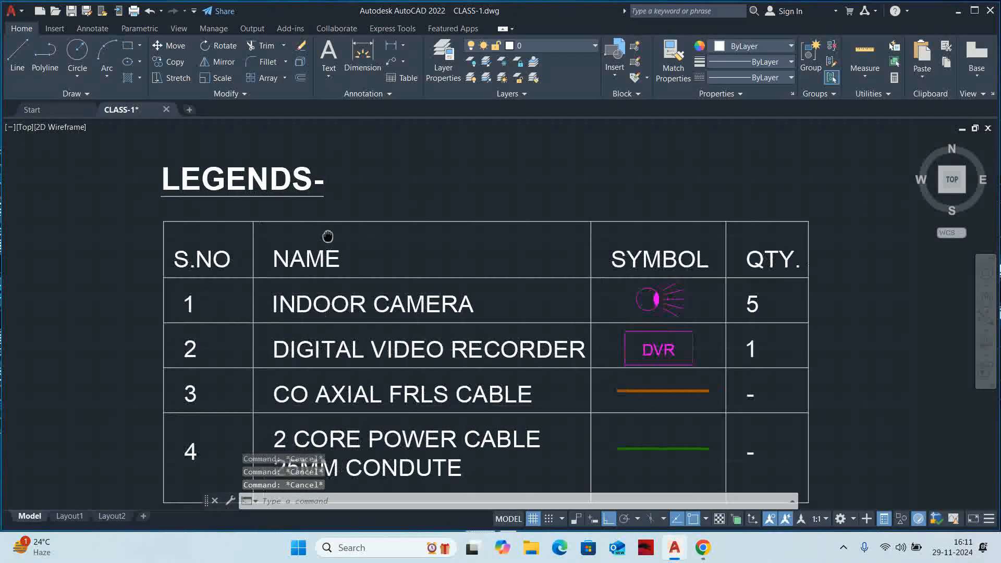
type("s")
key("Return")
key("Escape")
key("Escape")
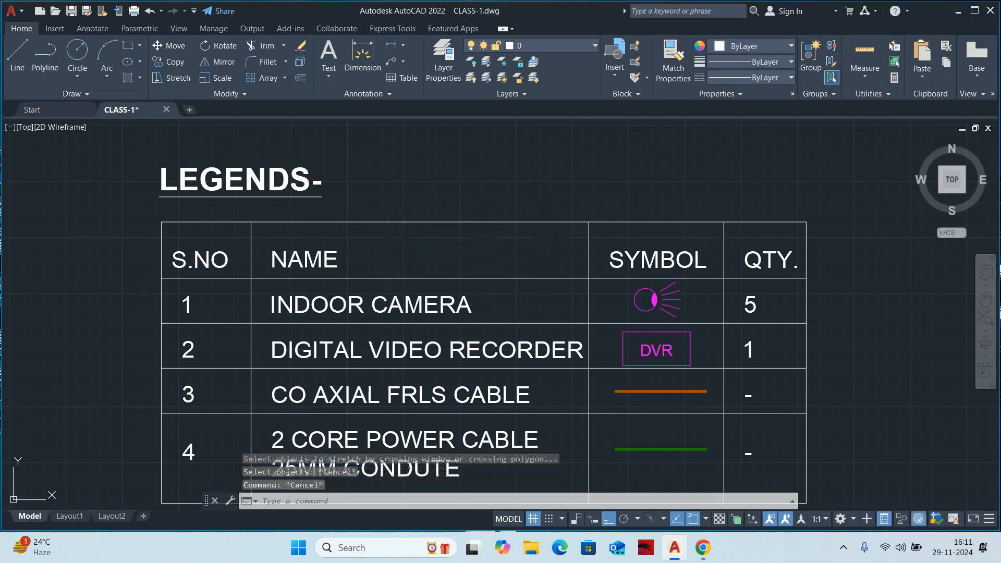
left_click(234, 251)
left_click(327, 252)
key("Escape")
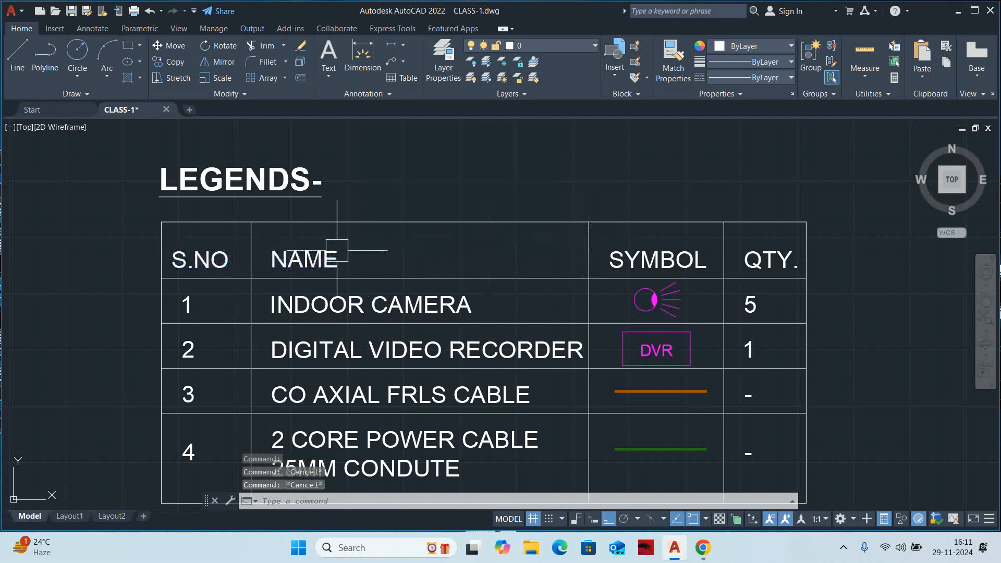
Make the NAME column heading in the legend table bold.
double_click(348, 260)
key("ctrl+a")
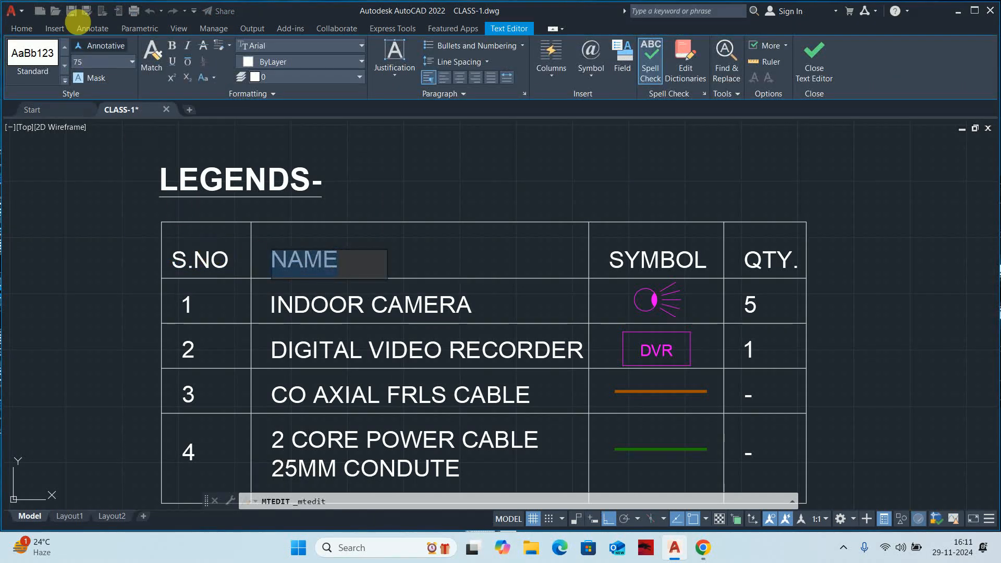
left_click(171, 46)
left_click(401, 152)
Try to copy the NAME heading's formatting onto the S.NO heading with Match Properties.
type("MA")
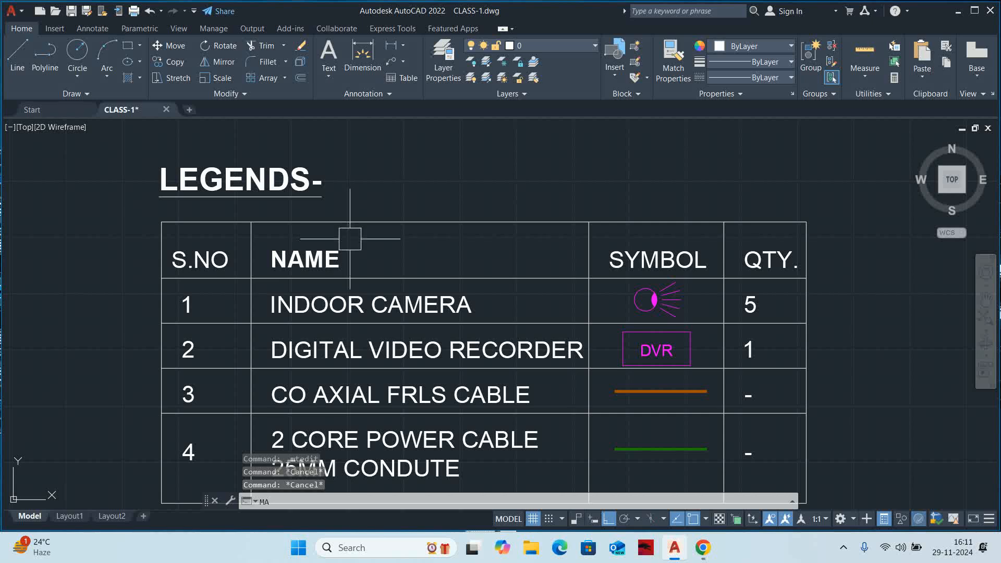
key("Return")
left_click(318, 253)
left_click(183, 257)
key("Escape")
key("Escape")
key("Escape")
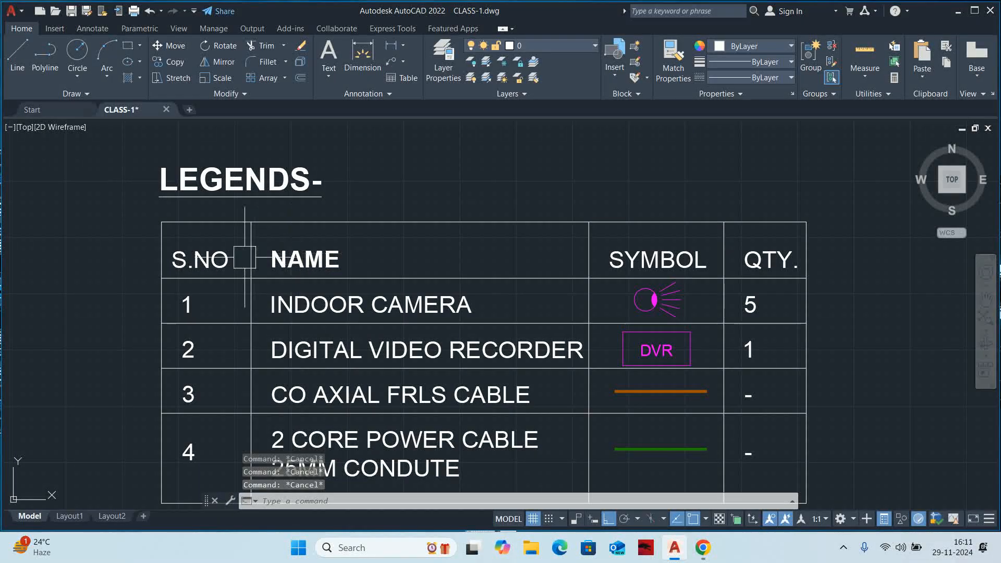
Make the S.NO column heading in the legend table bold.
left_click(224, 261)
double_click(154, 261)
left_click(172, 46)
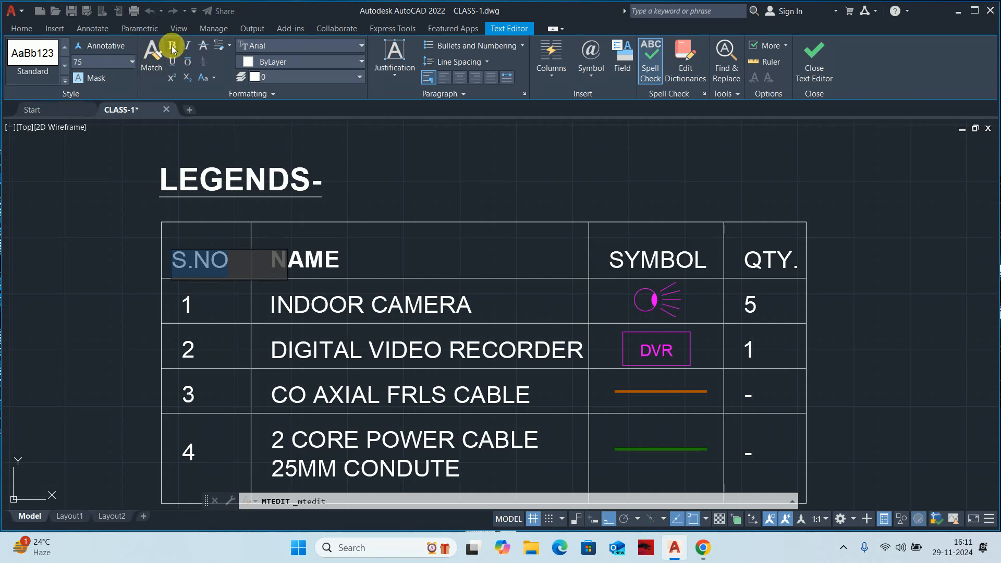
left_click(399, 176)
Make the SYMBOL and QTY. column headings in the legend table bold.
left_click(715, 252)
double_click(672, 260)
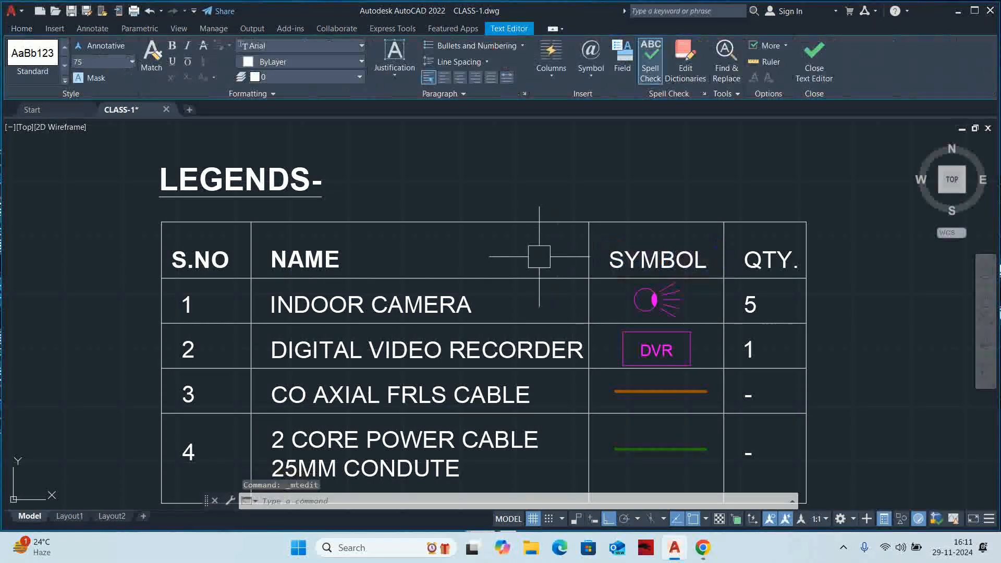
left_click(316, 128)
left_click(679, 270)
double_click(699, 263)
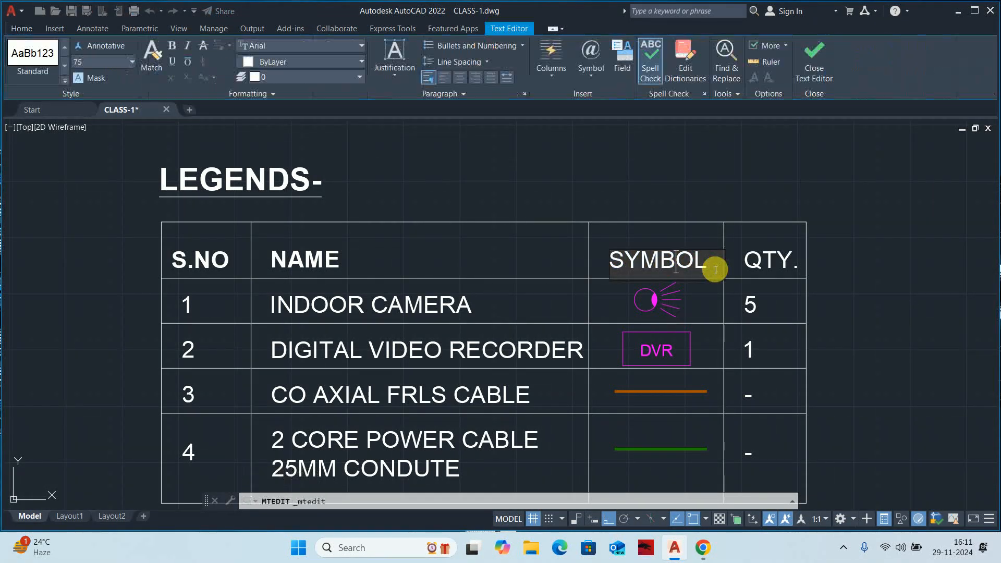
left_click(176, 49)
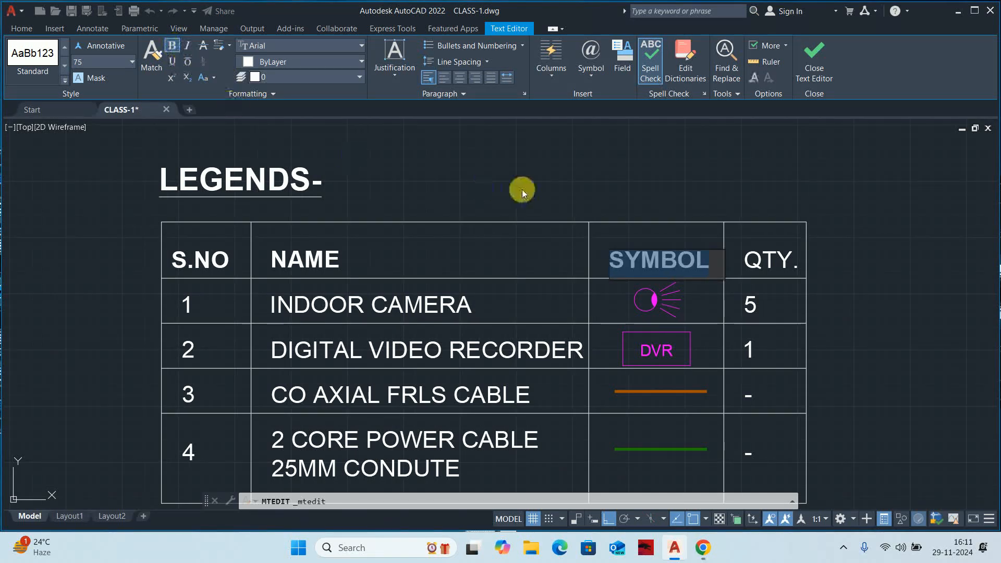
left_click(520, 189)
left_click(789, 263)
double_click(792, 264)
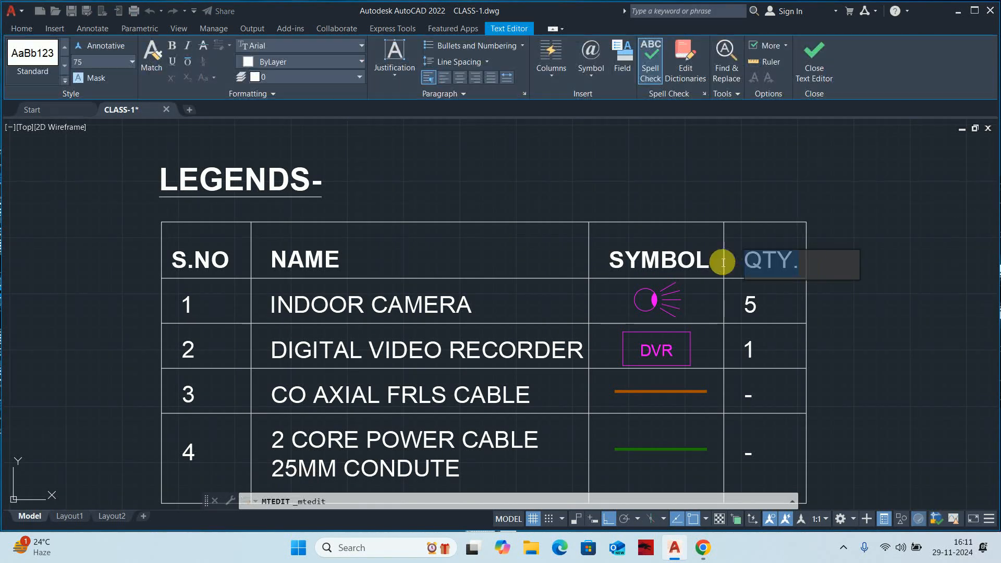
left_click(173, 49)
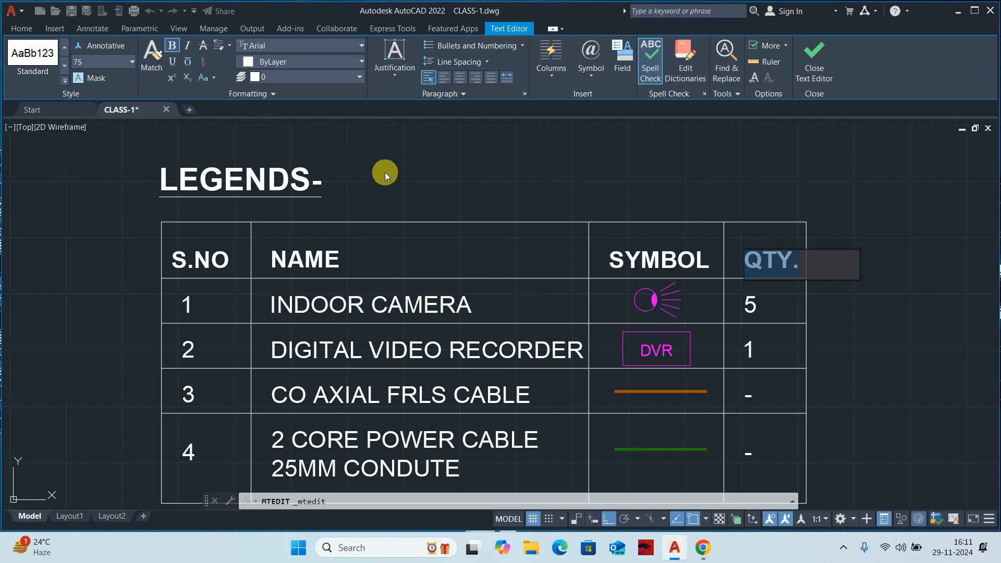
left_click(384, 170)
scroll(368, 195, "down", 4)
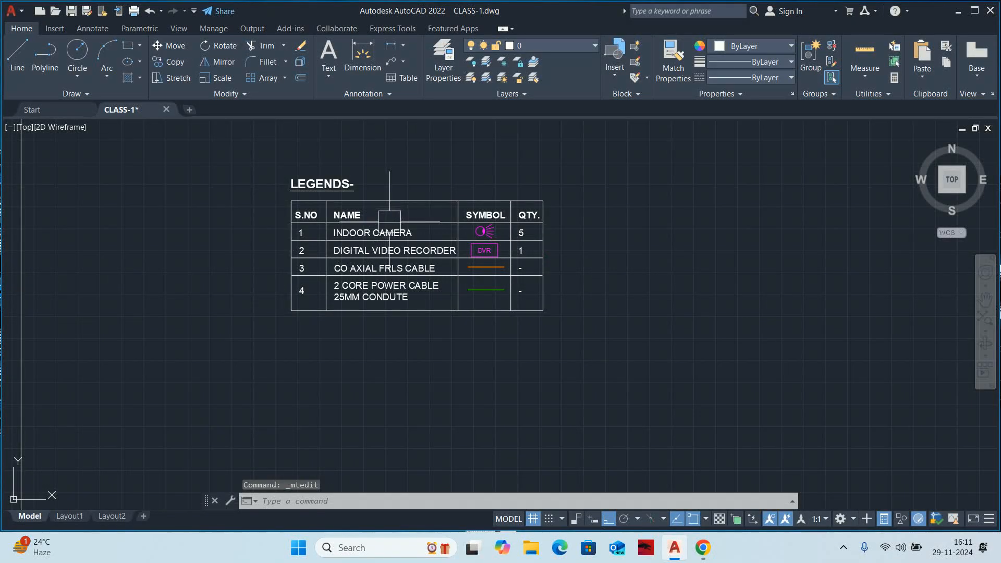
scroll(373, 208, "down", 8)
scroll(294, 252, "up", 2)
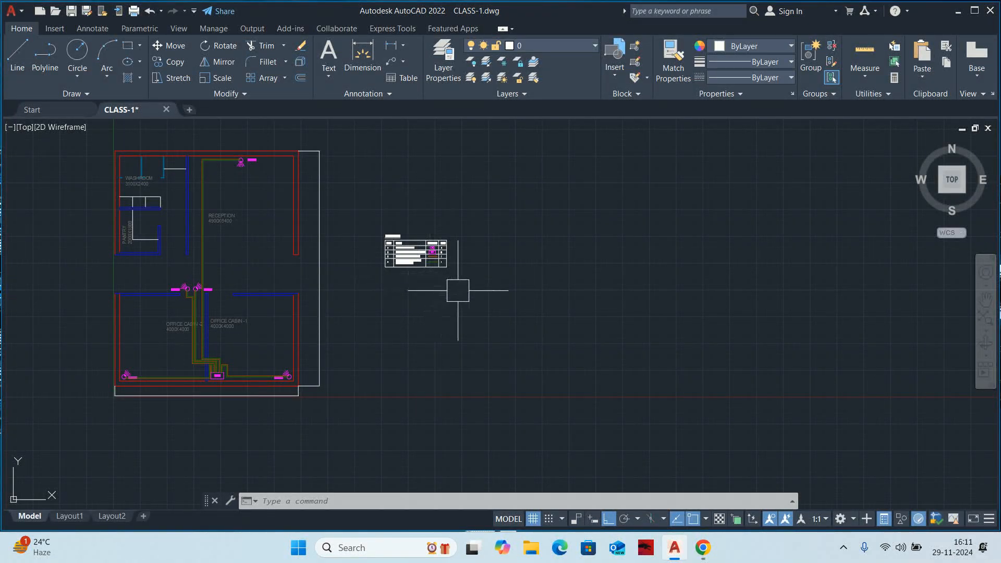
scroll(421, 265, "up", 5)
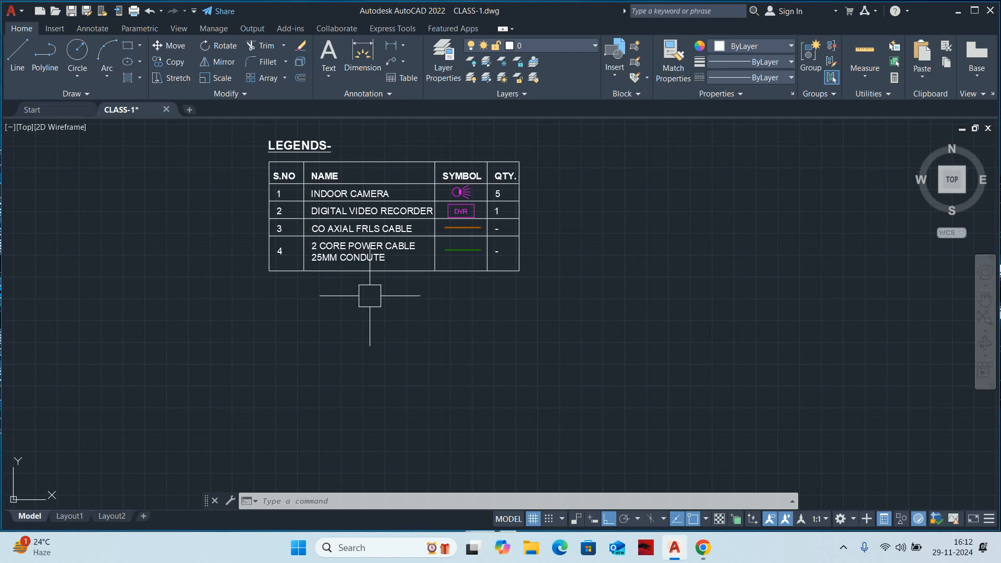
Trim the cable ends that run inside the CCTV-4 and CCTV-3 camera circles.
scroll(369, 296, "down", 4)
mouse_move(374, 295)
middle_mouse_down()
mouse_move(572, 277)
mouse_move(536, 292)
middle_mouse_up()
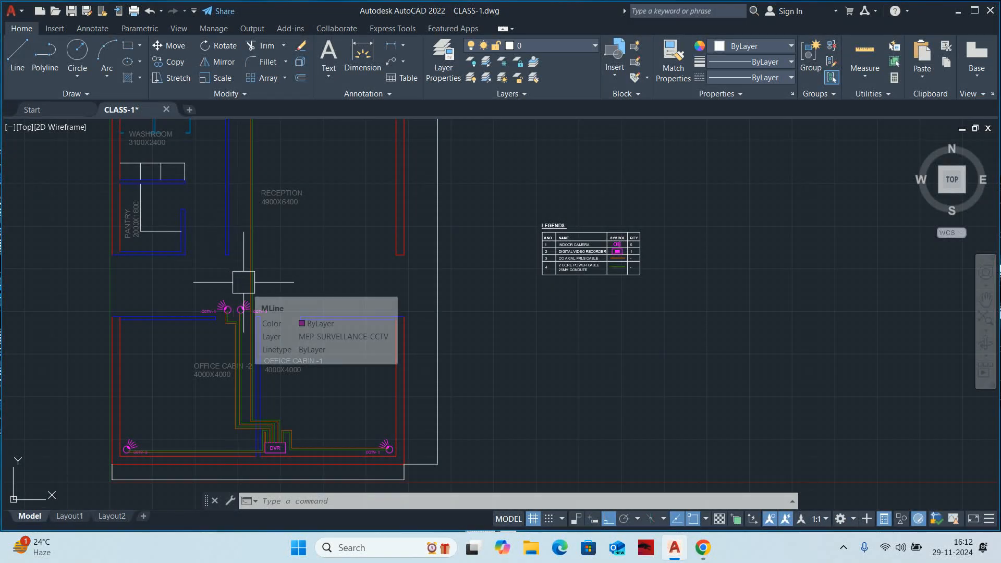
scroll(241, 309, "up", 5)
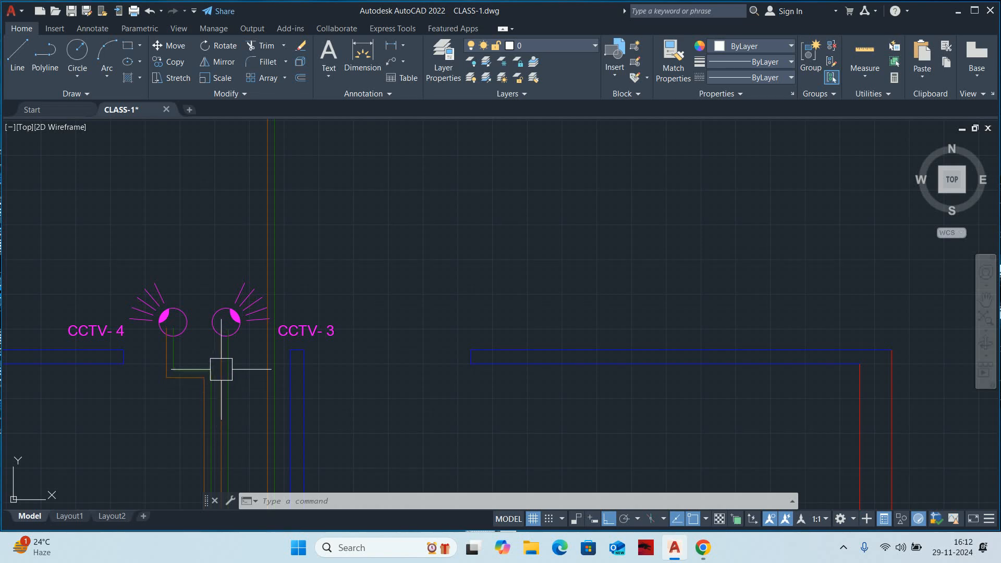
middle_click_drag(224, 362, 307, 314)
type("TR")
key("Return")
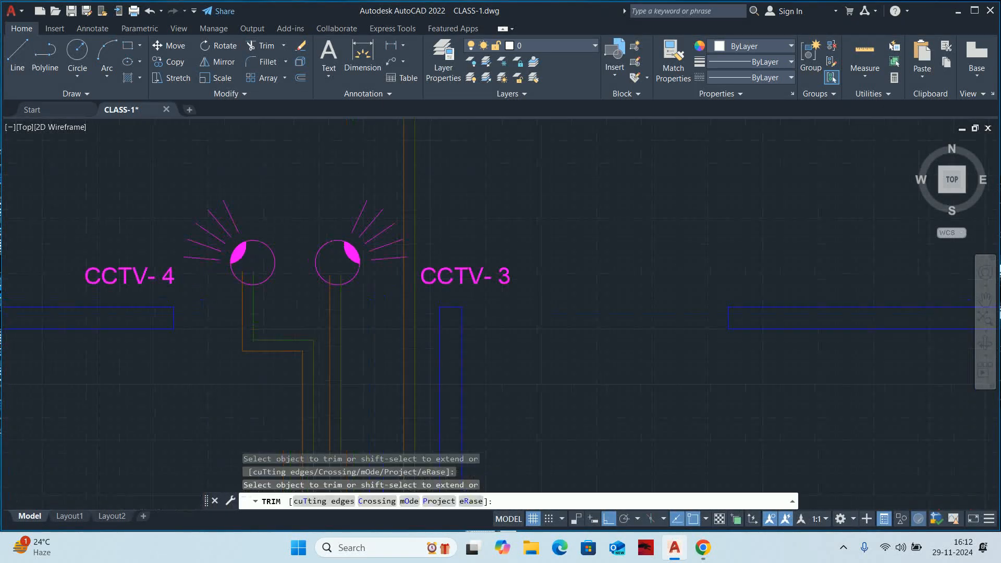
scroll(252, 287, "up", 6)
left_click(264, 268)
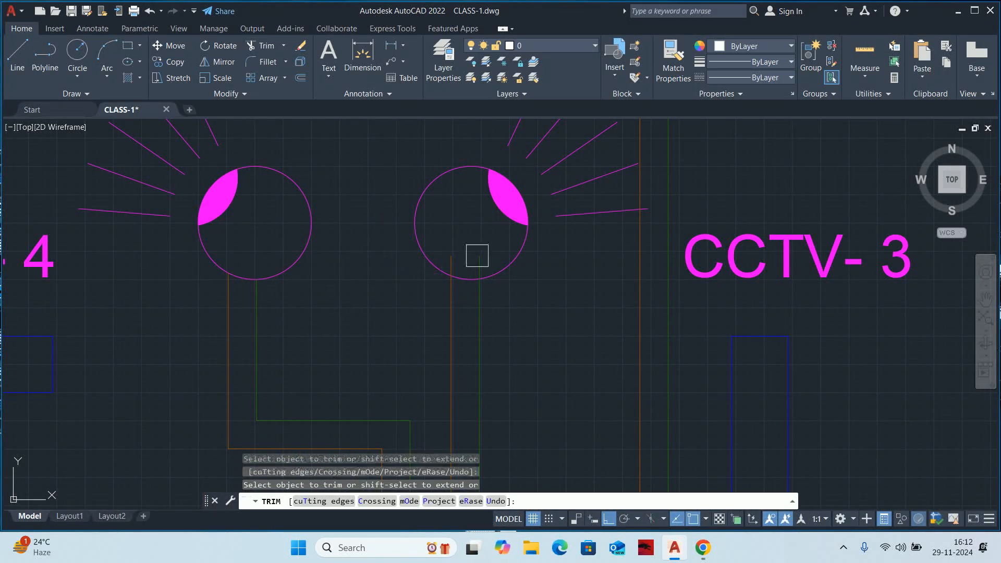
scroll(476, 256, "down", 5)
scroll(469, 250, "up", 5)
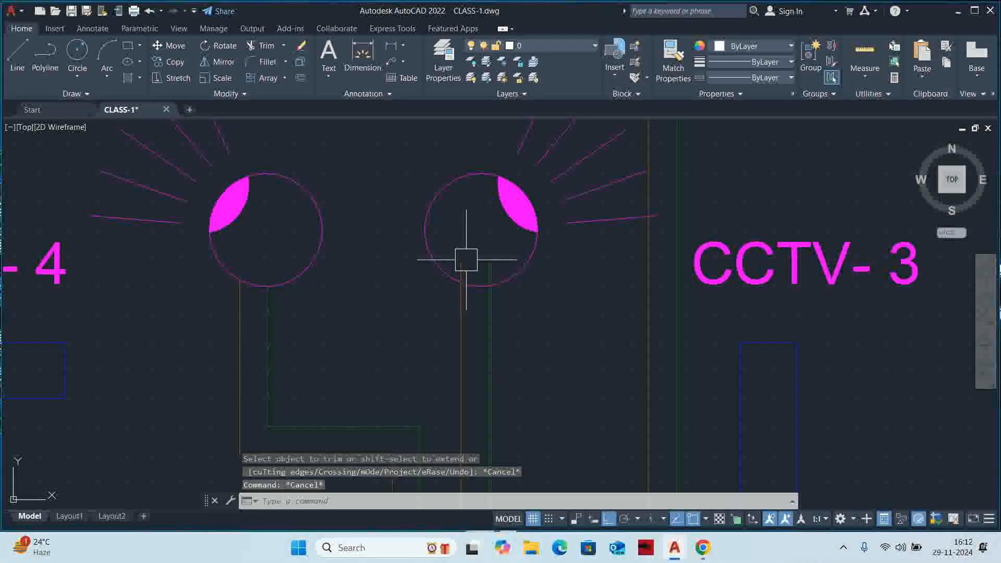
scroll(467, 258, "up", 4)
scroll(468, 260, "down", 8)
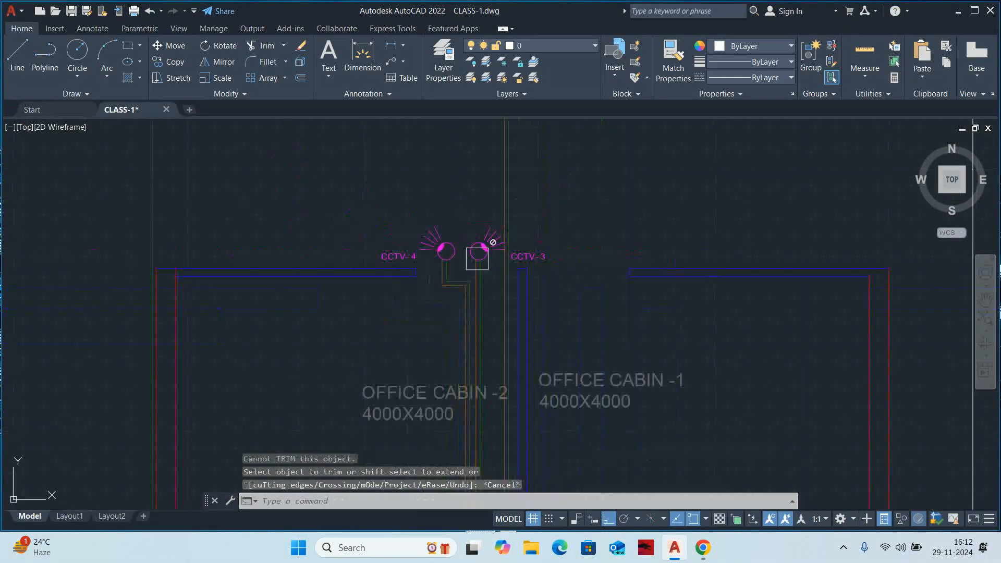
Trim the cable ends that run inside the CCTV-2 camera circle.
key("Escape")
key("Return")
scroll(378, 389, "up", 3)
scroll(377, 389, "up", 6)
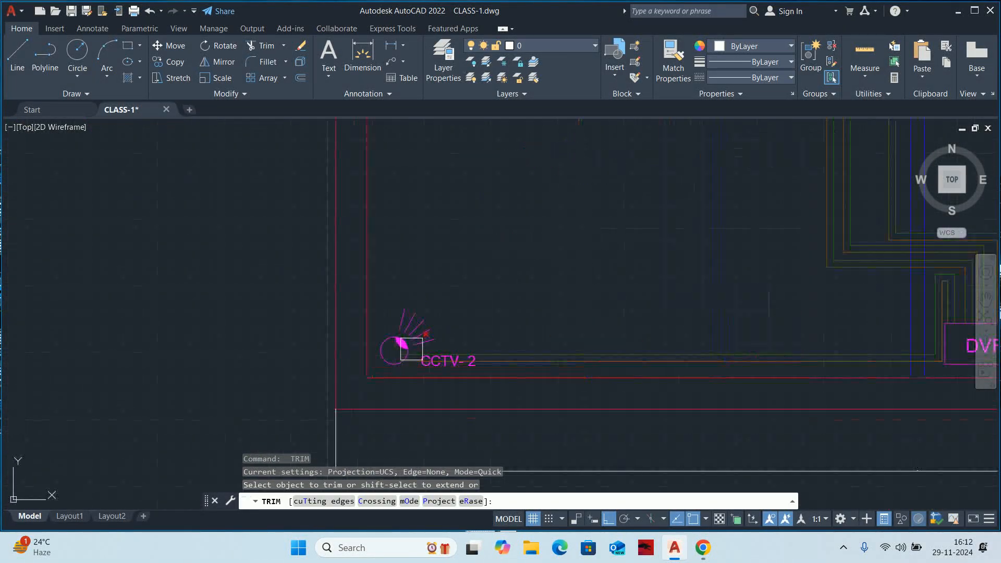
left_click(367, 379)
key("Escape")
scroll(375, 363, "down", 4)
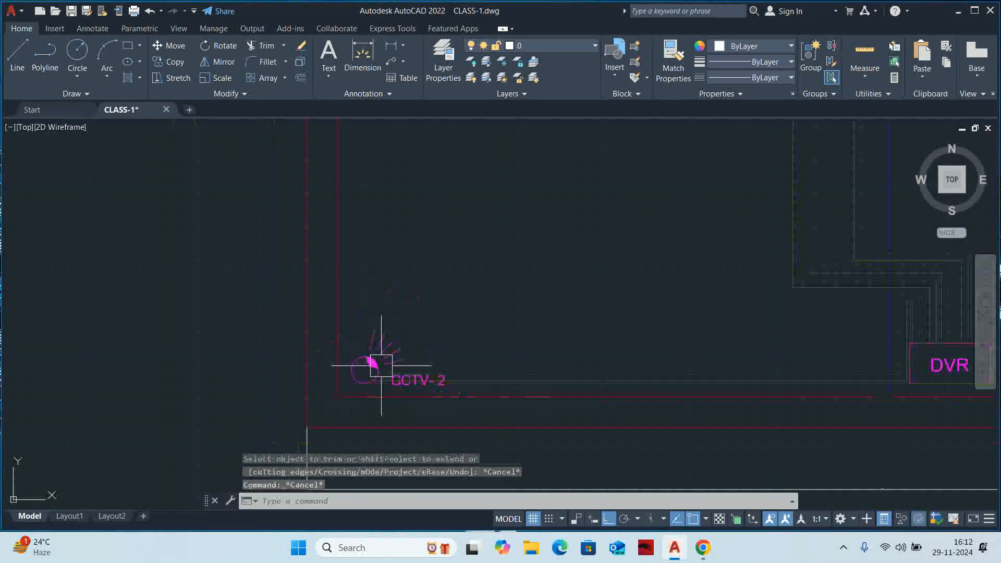
Trim the green and orange cable ends back to the outline of the CCTV-1 camera circle.
middle_click_drag(661, 364, 402, 358)
scroll(432, 364, "up", 5)
key("Return")
scroll(511, 364, "up", 6)
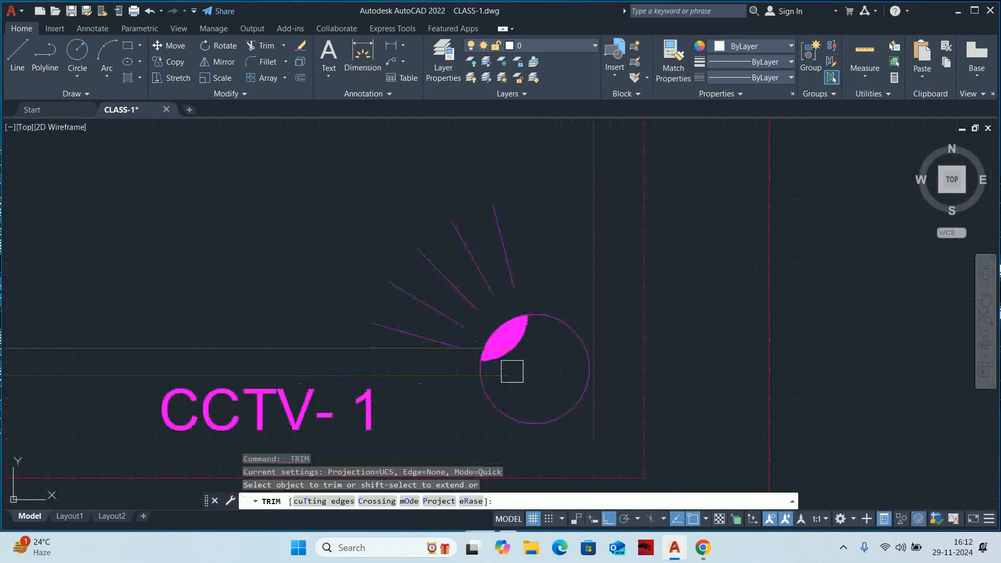
left_click(497, 380)
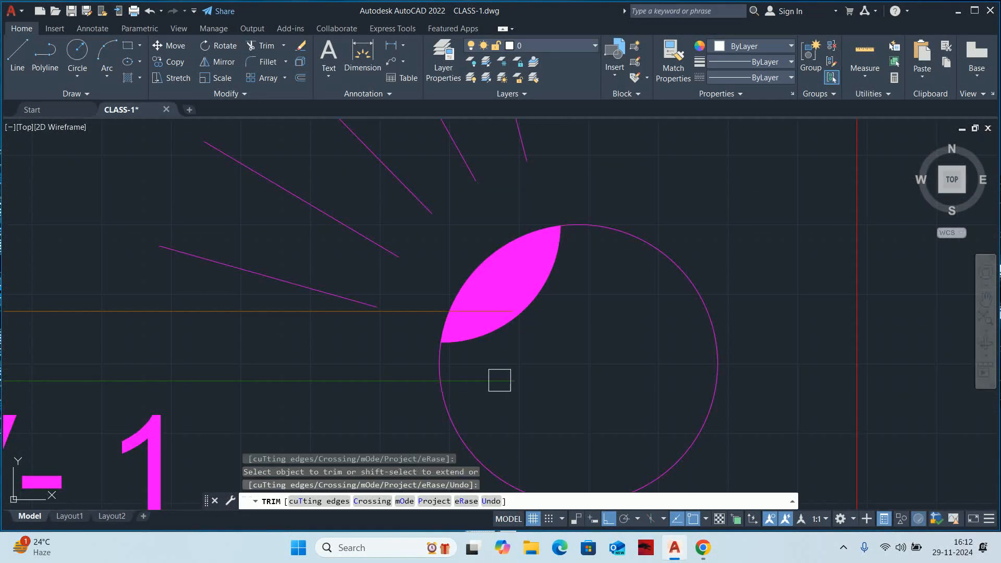
left_click(474, 381)
left_click(472, 311)
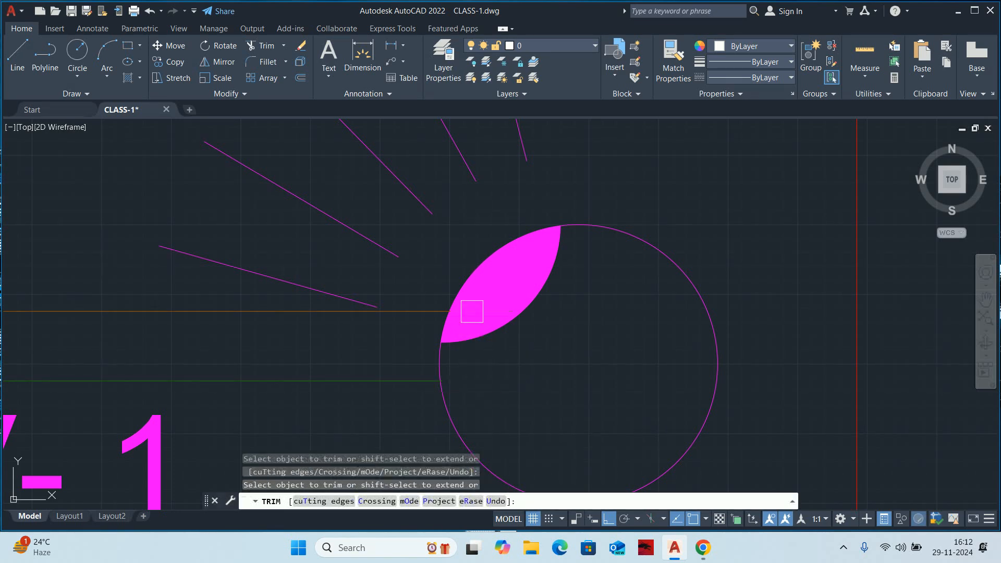
key("Escape")
Stretch the horizontal cable runs just above the DVR straight down by about 250 units, closer to the DVR box.
scroll(462, 324, "down", 4)
scroll(313, 297, "down", 3)
middle_click_drag(313, 297, 666, 315)
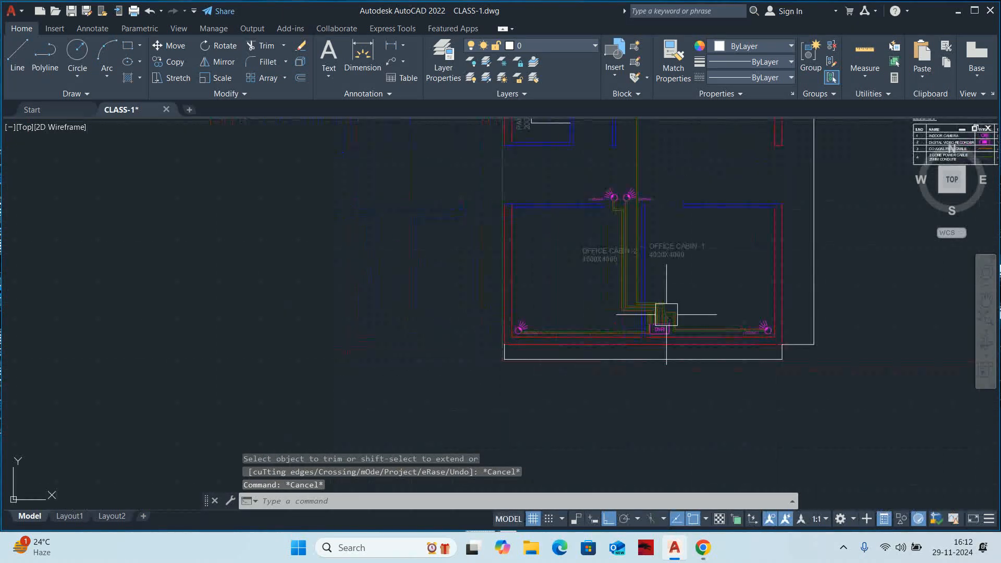
scroll(667, 318, "up", 6)
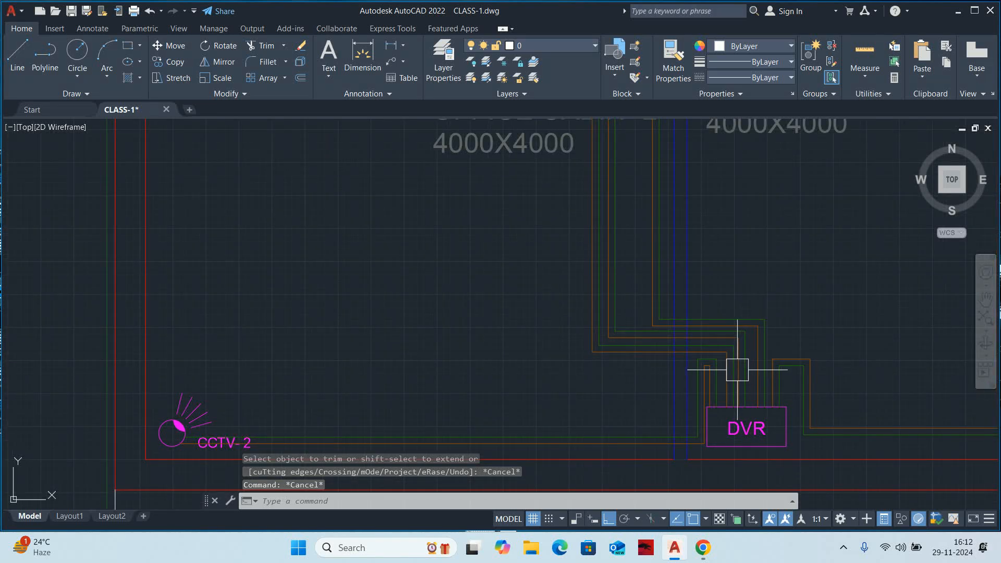
key("Escape")
key("Escape")
type("s")
key("Return")
left_click(842, 394)
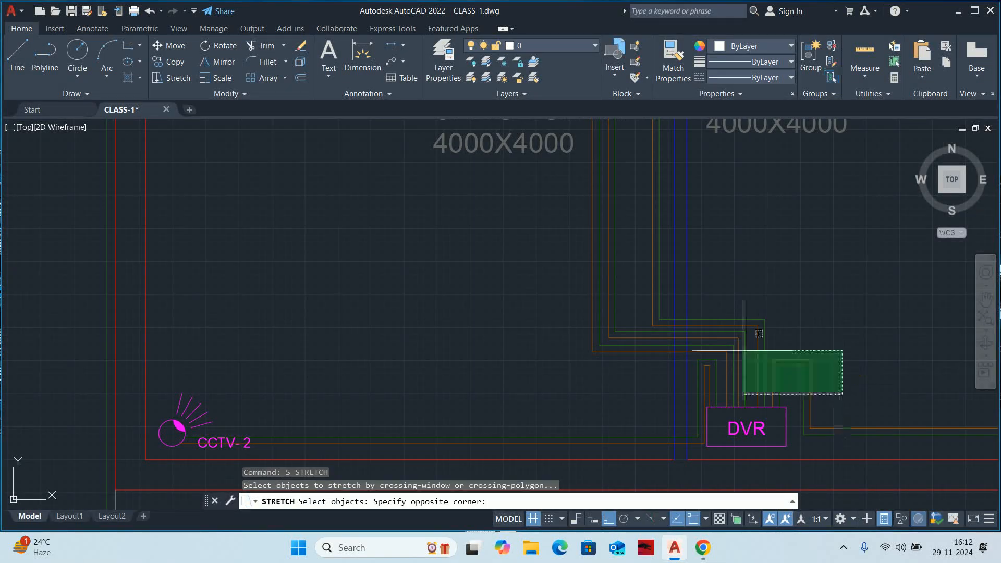
left_click(743, 334)
key("Return")
left_click(419, 295)
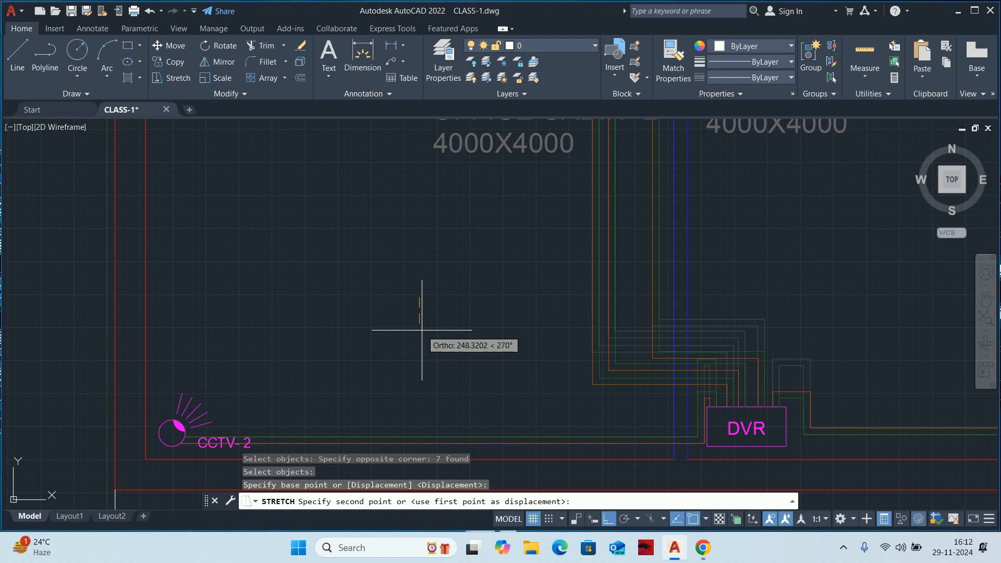
key("Escape")
key("Escape")
Examine the whole CCTV floor plan, including the camera positions, the cable routes to the DVR and the legend table.
scroll(420, 329, "down", 8)
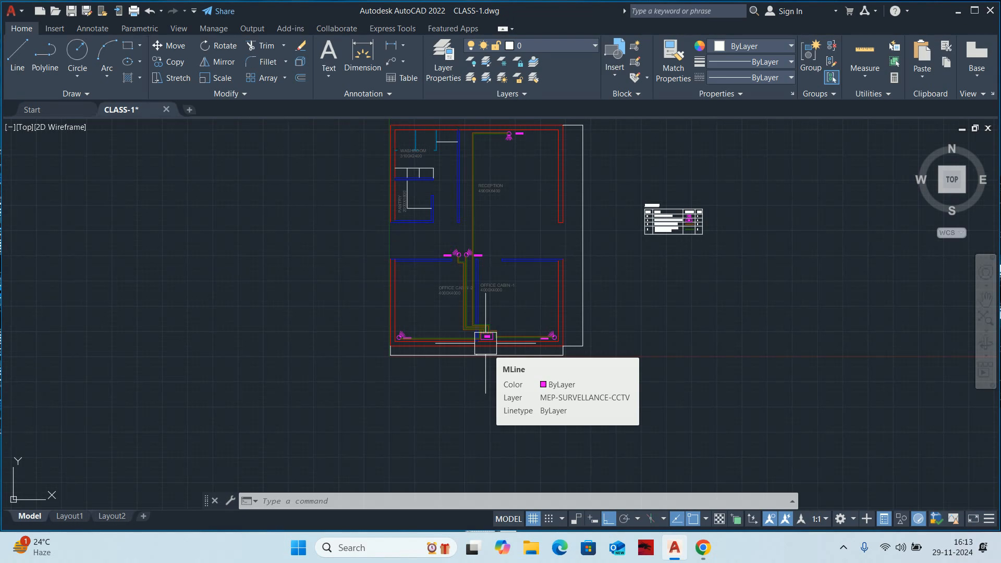
scroll(462, 208, "up", 3)
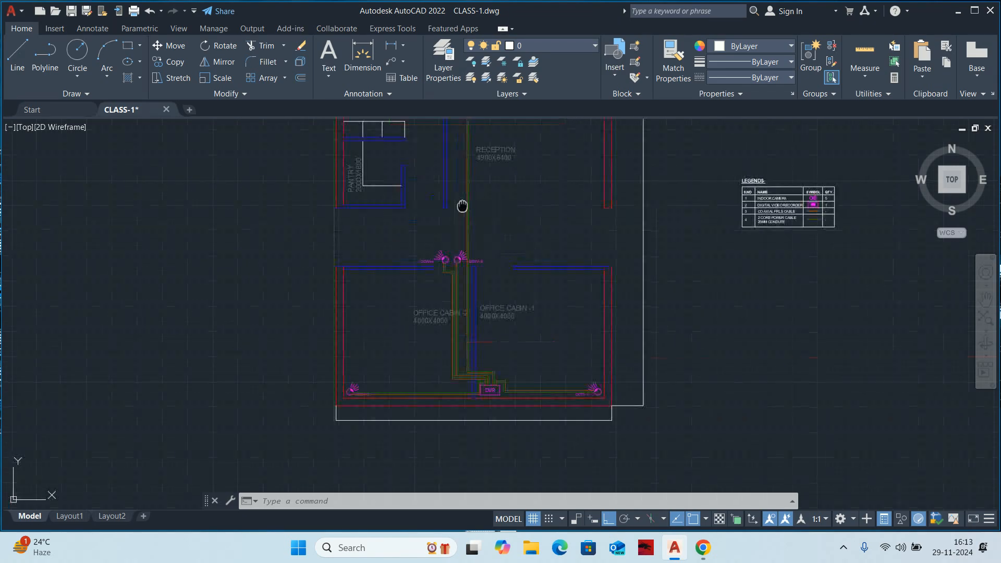
scroll(485, 269, "down", 2)
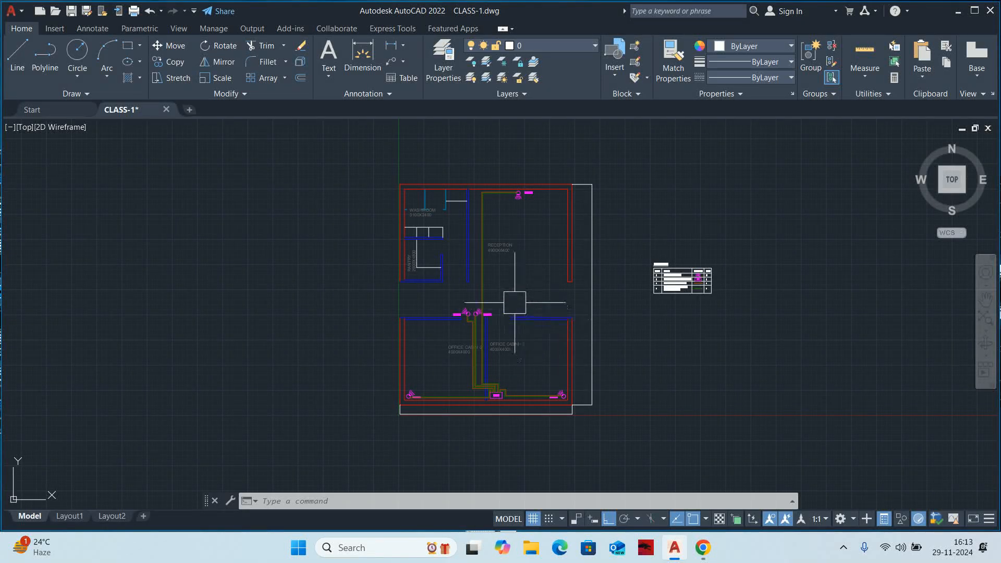
scroll(512, 298, "up", 2)
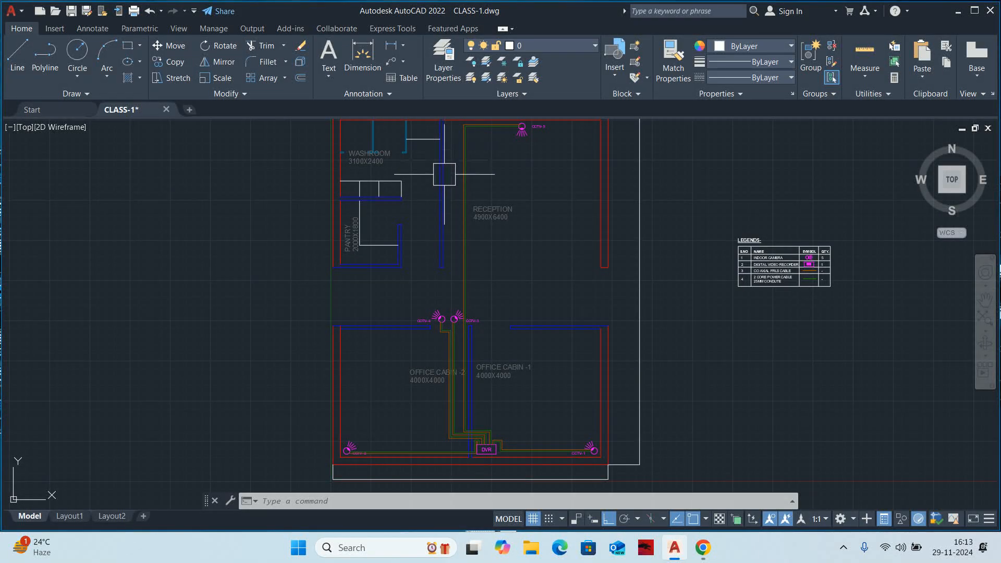
left_click(448, 497)
left_click(458, 502)
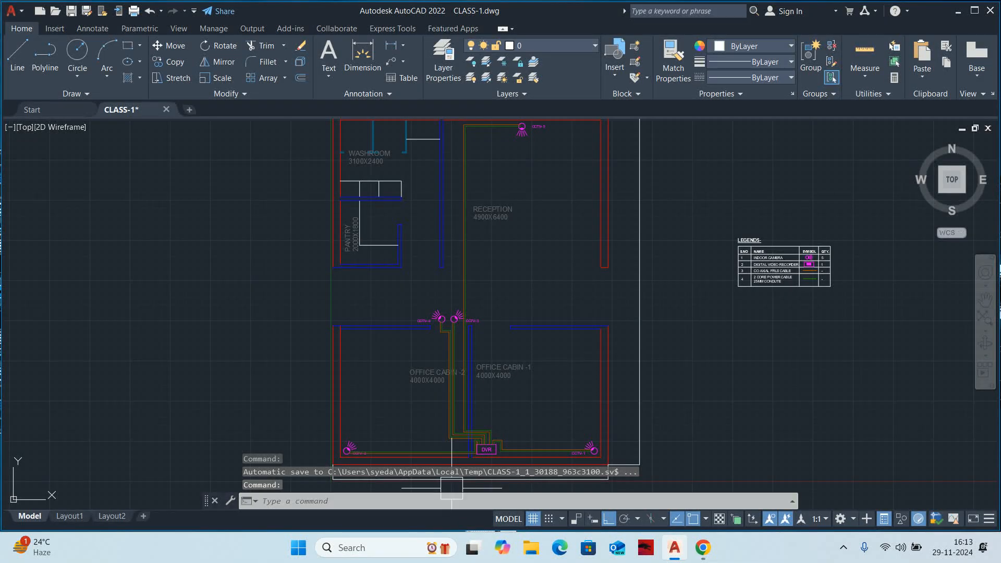
scroll(467, 438, "down", 2)
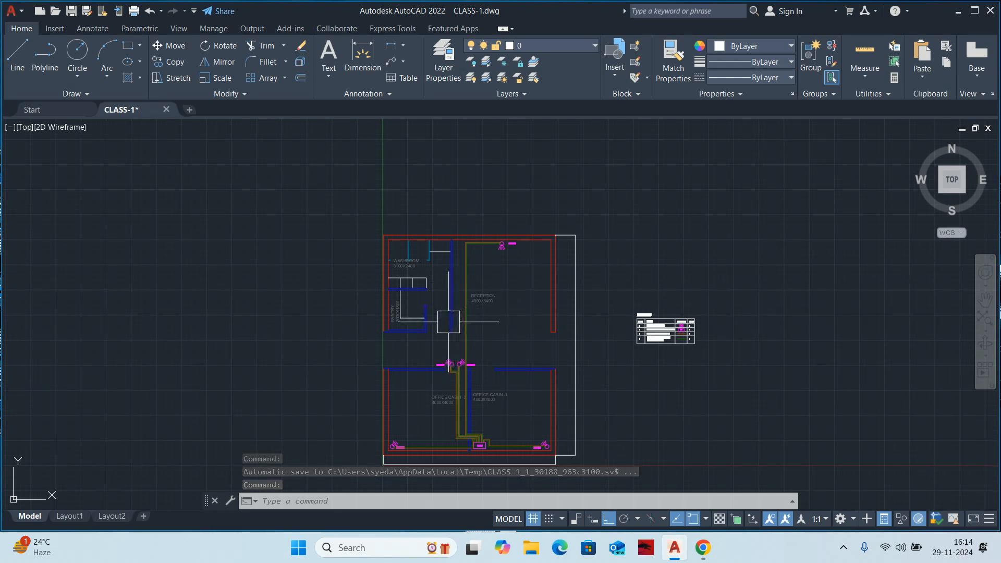
middle_click_drag(432, 337, 408, 297)
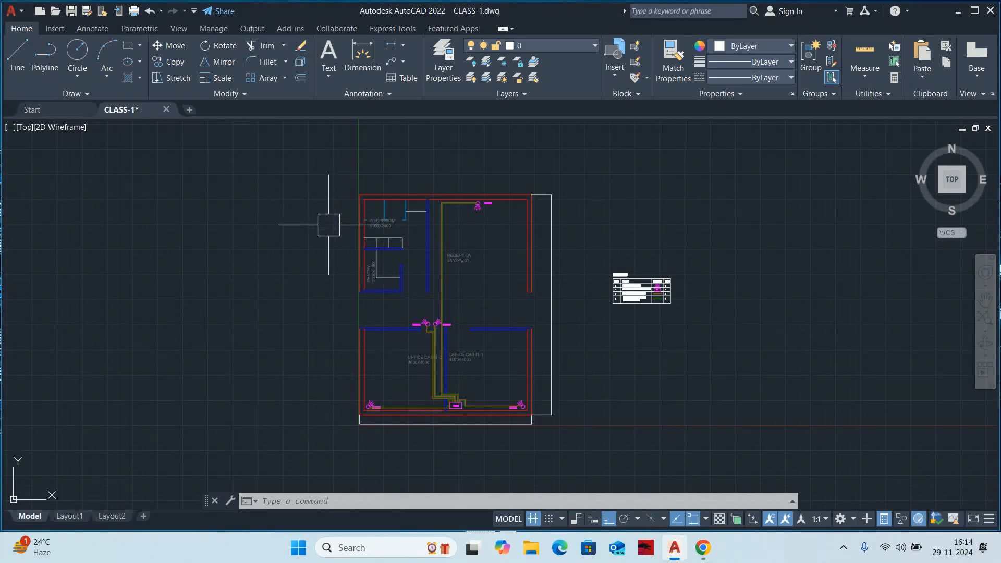
middle_click_drag(375, 244, 354, 240)
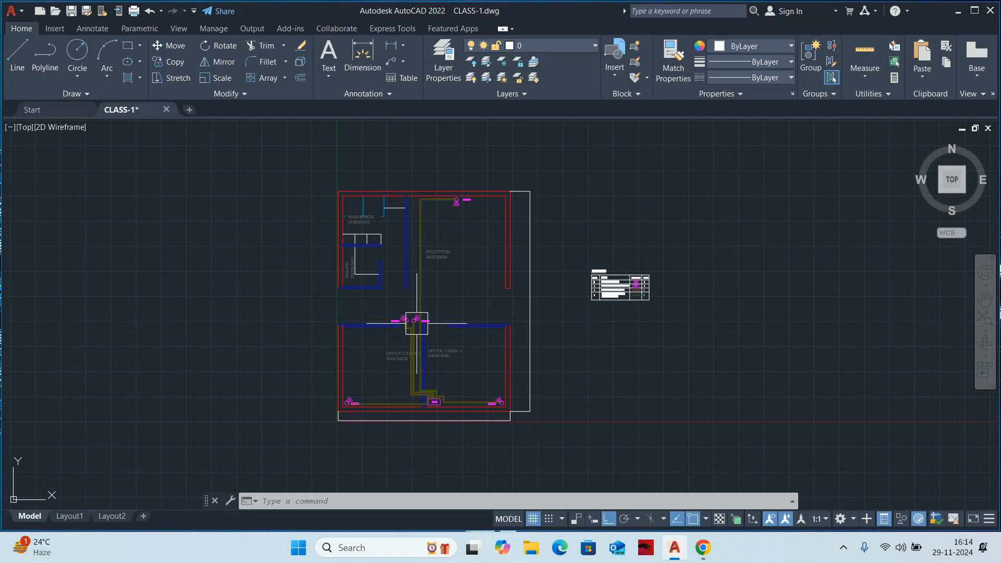
mouse_move(384, 489)
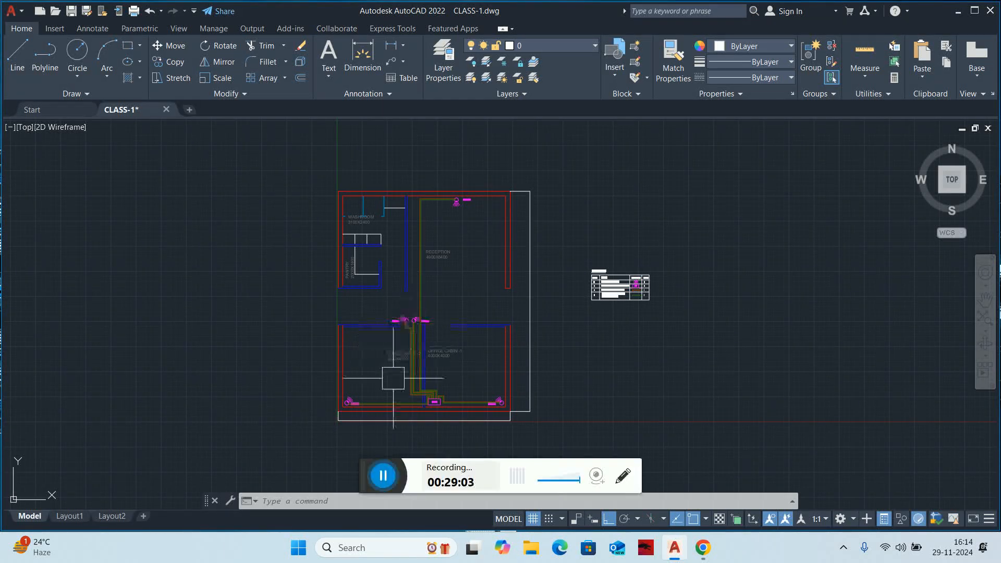